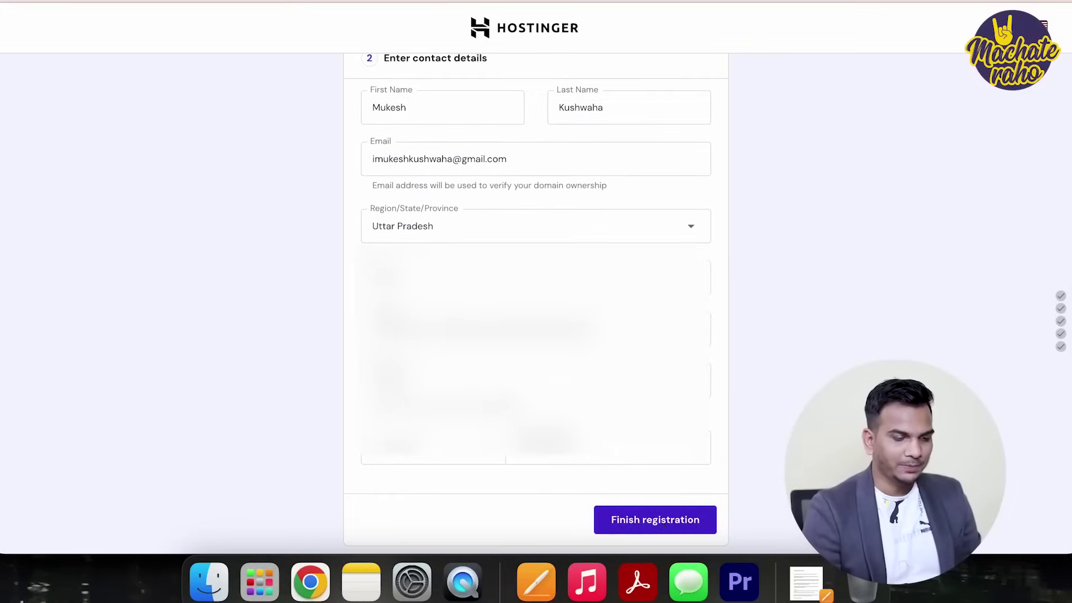
# Submit the domain registration details and set the website's server location to Asia (India).
pyautogui.click(666, 529)
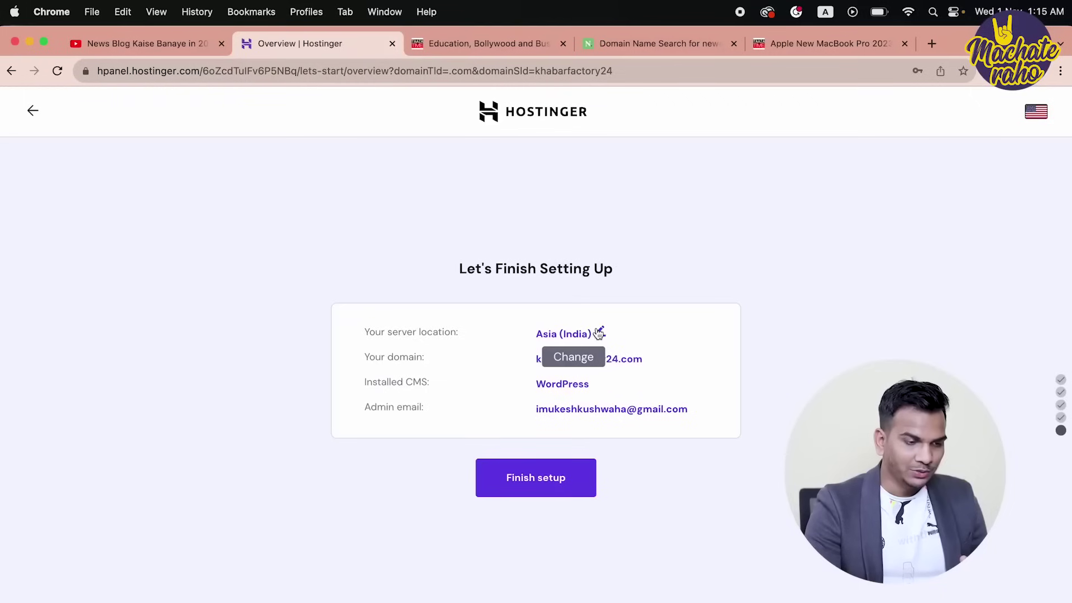
pyautogui.click(597, 329)
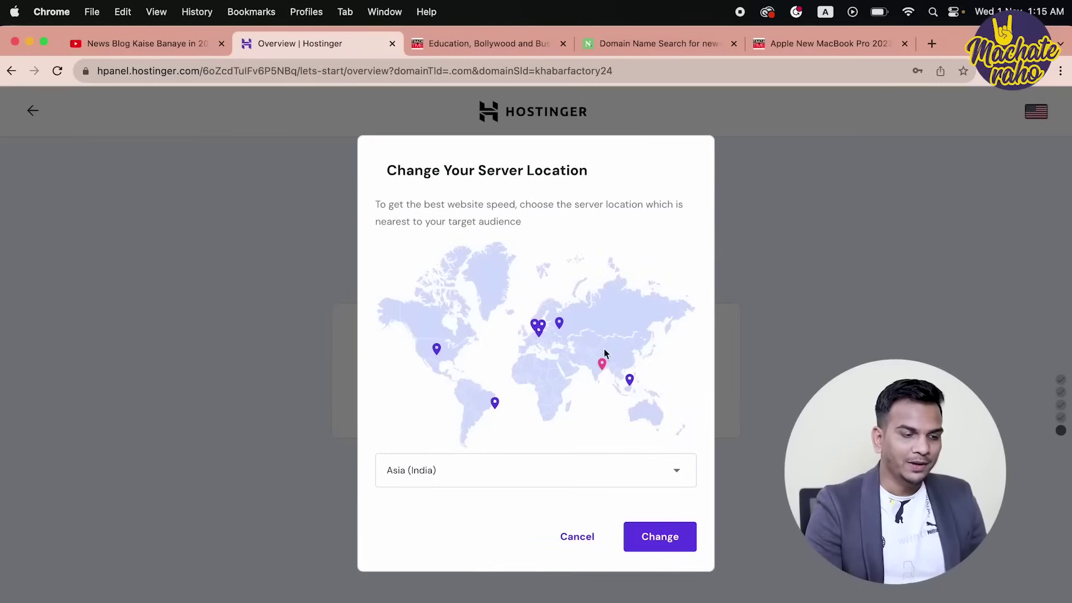
pyautogui.click(544, 476)
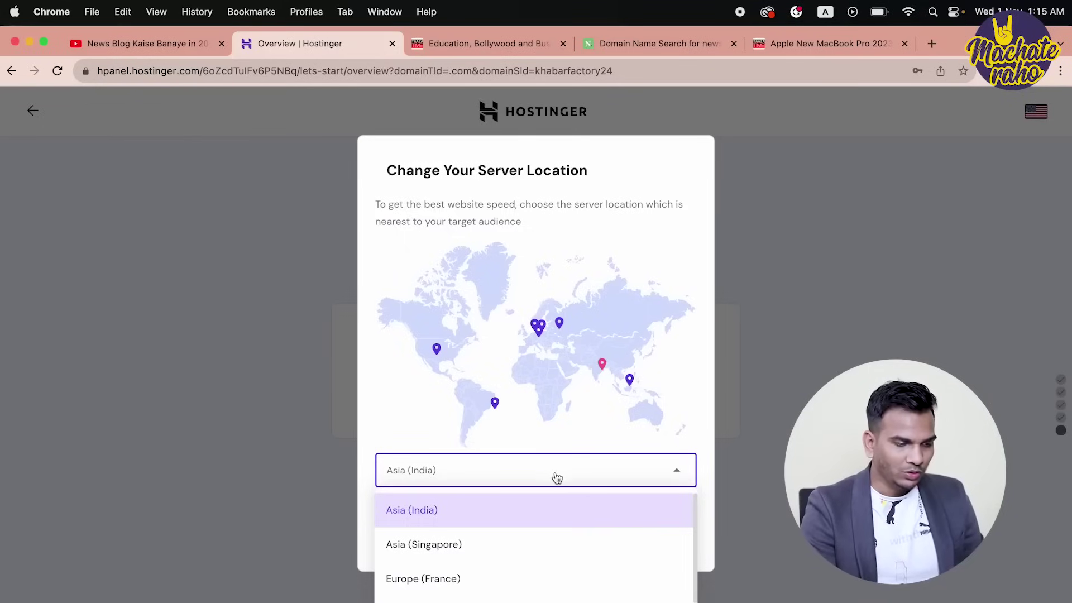
pyautogui.scroll(-1, 576, 477)
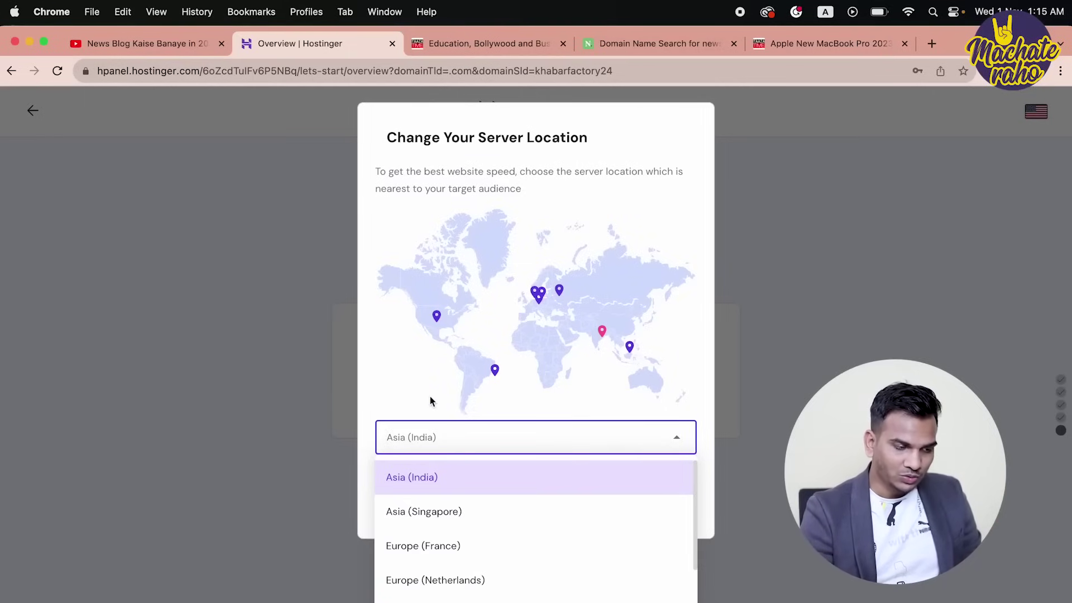
pyautogui.scroll(-3, 575, 553)
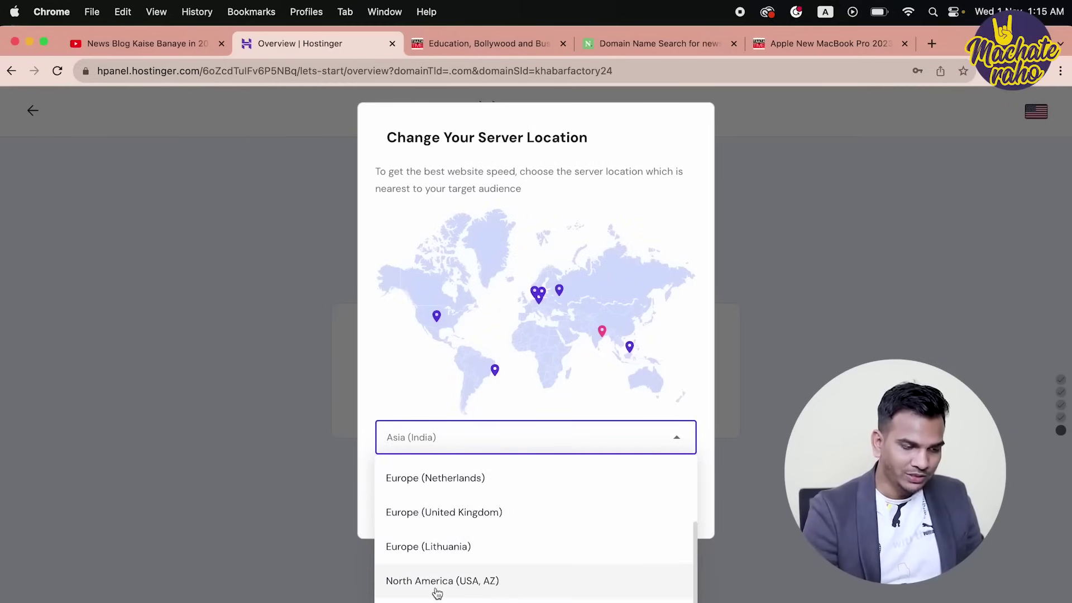
pyautogui.scroll(3, 514, 592)
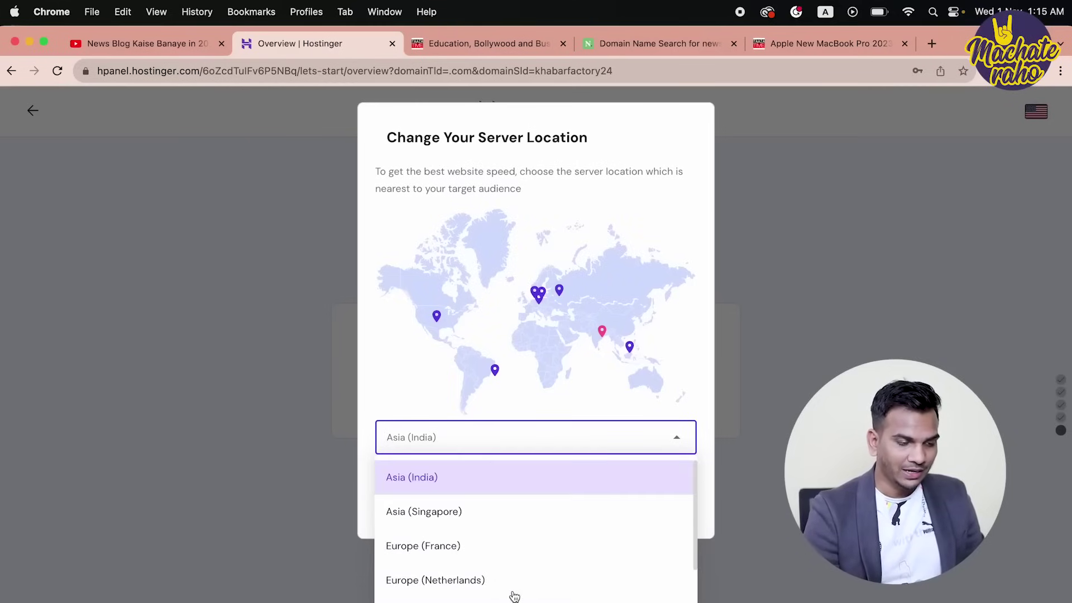
pyautogui.click(420, 486)
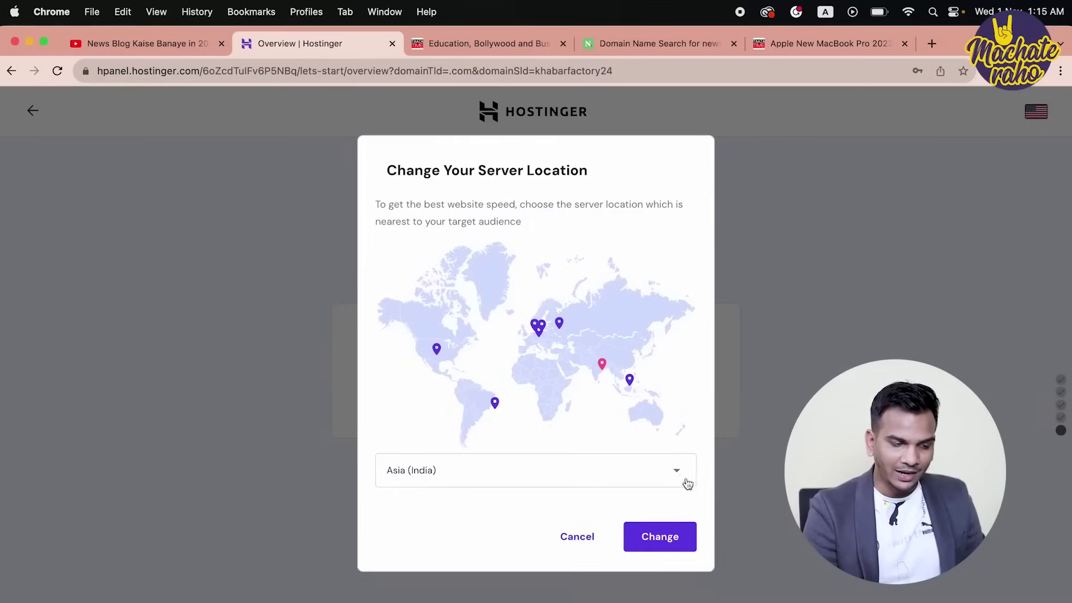
pyautogui.click(660, 537)
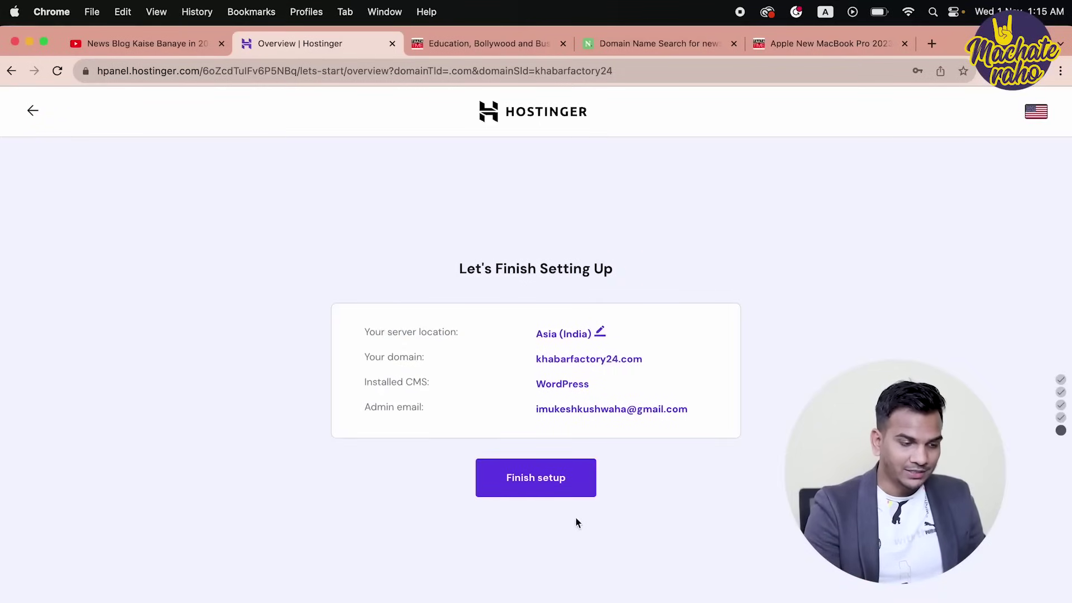
# Finish the website setup and open the hPanel control panel and WordPress admin in new tabs.
pyautogui.click(528, 488)
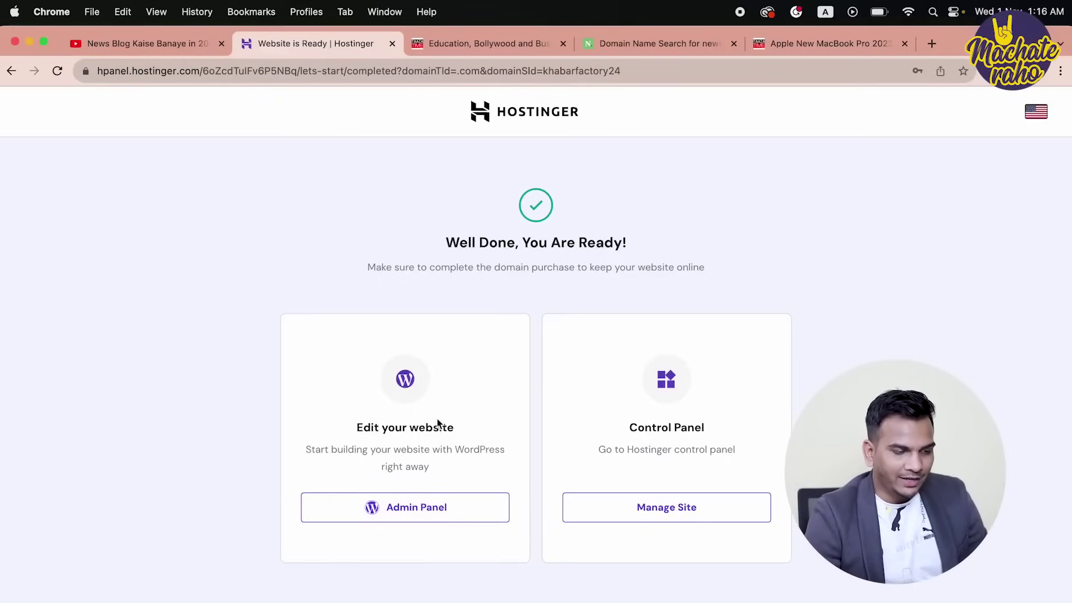
pyautogui.rightClick(639, 512)
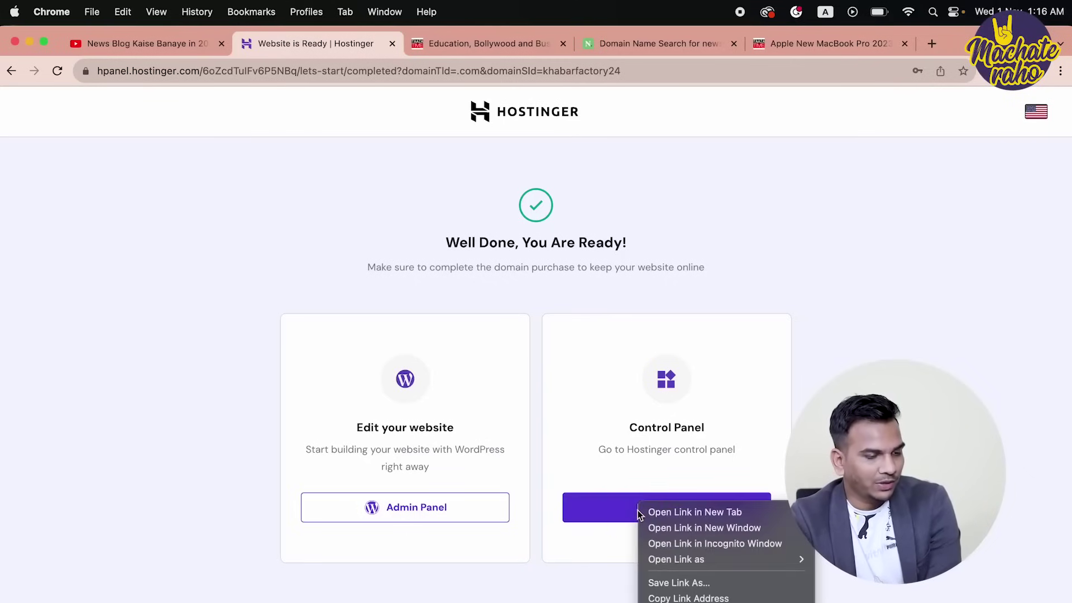
pyautogui.click(660, 511)
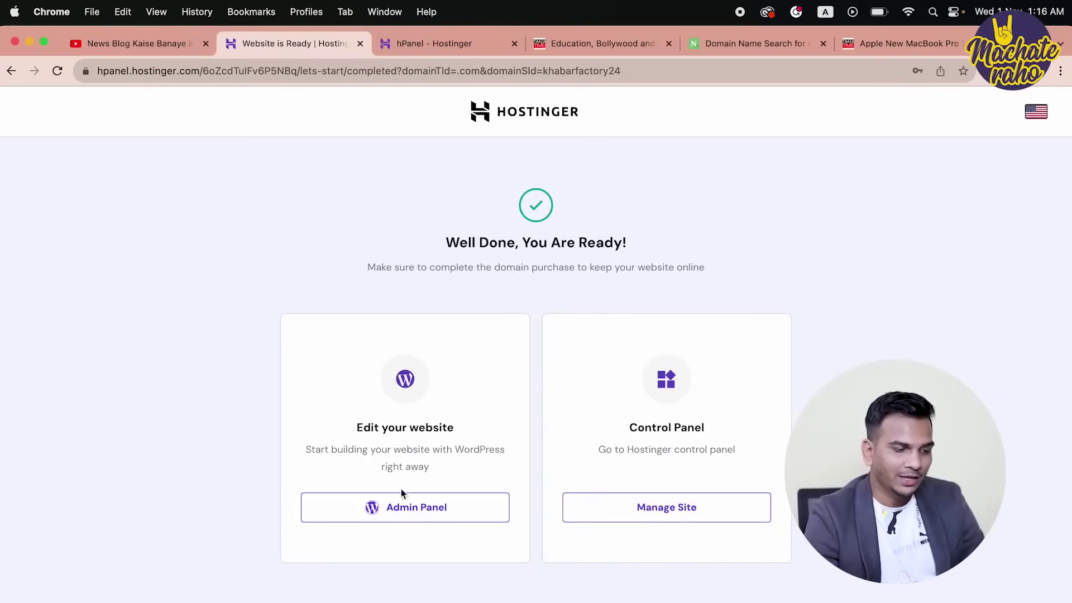
pyautogui.click(396, 507)
# Check the hPanel Websites list and the account Home dashboard.
pyautogui.click(519, 43)
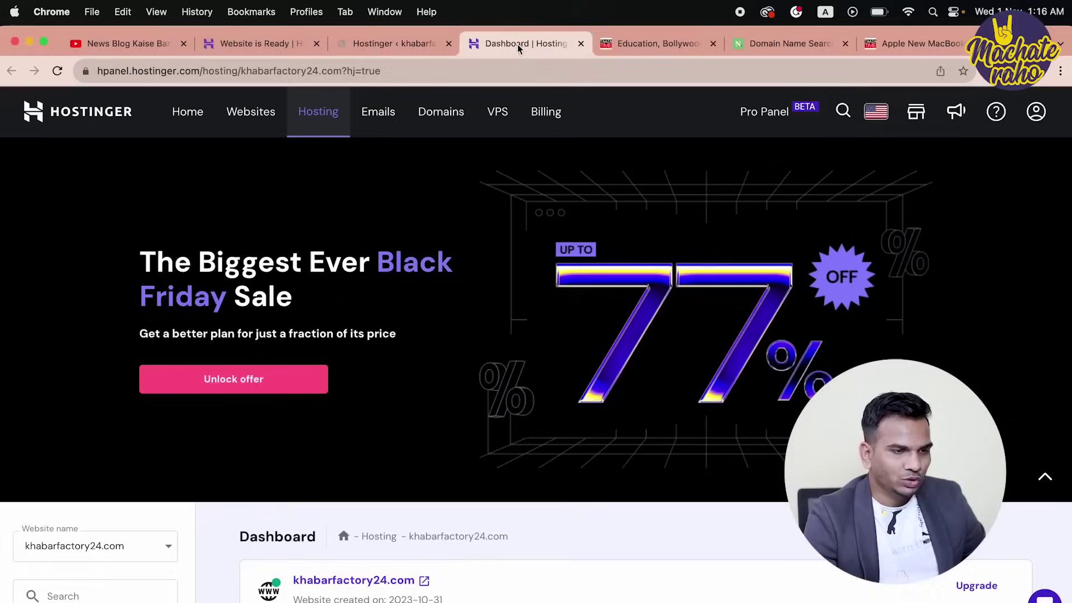
pyautogui.click(249, 115)
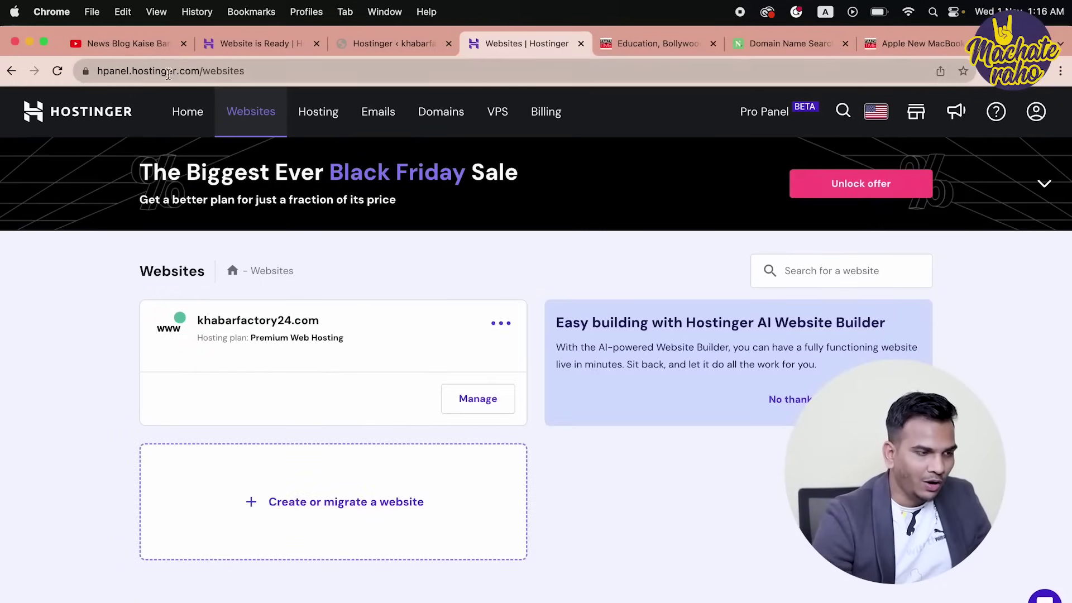
pyautogui.click(182, 123)
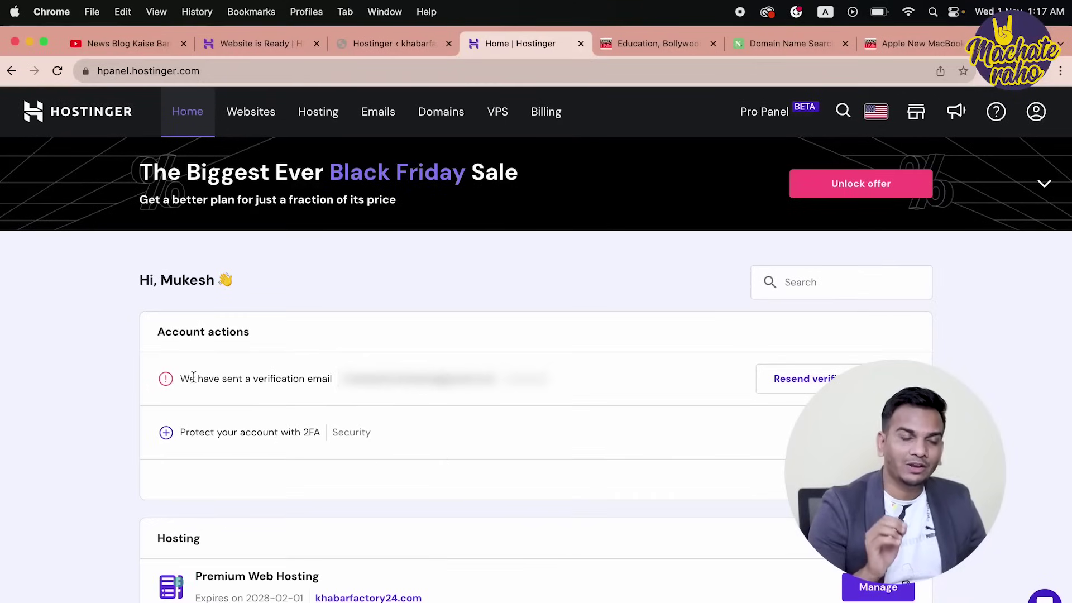
# Open Gmail in a new browser tab.
pyautogui.press('super+t')
pyautogui.write('m')
pyautogui.press('Return')
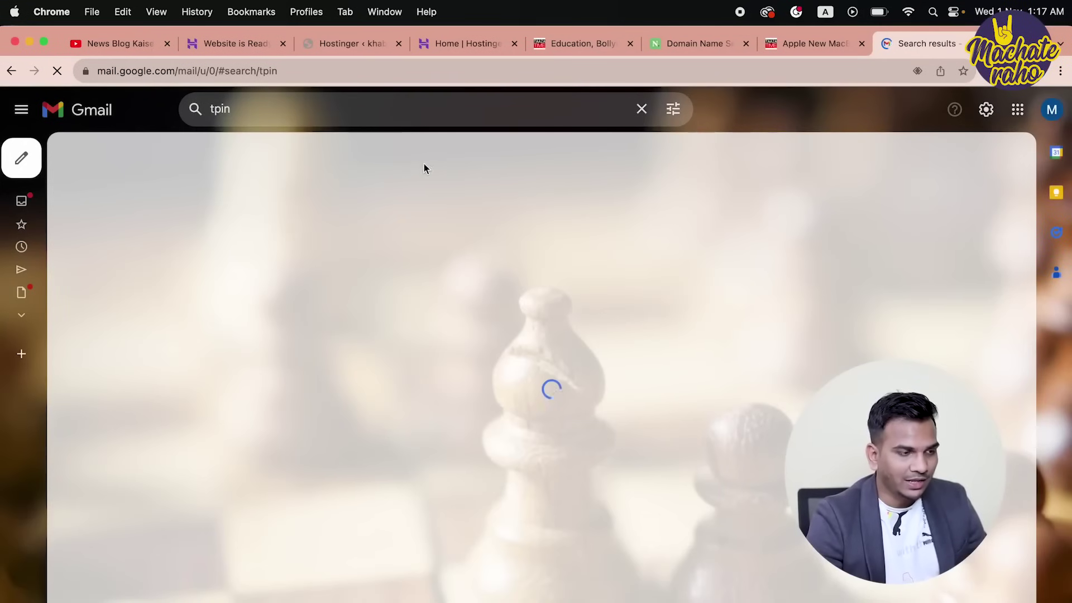
# Open Hostinger's verification email, follow the khabarfactory24.com validation link, then return to hPanel Home.
pyautogui.click(128, 200)
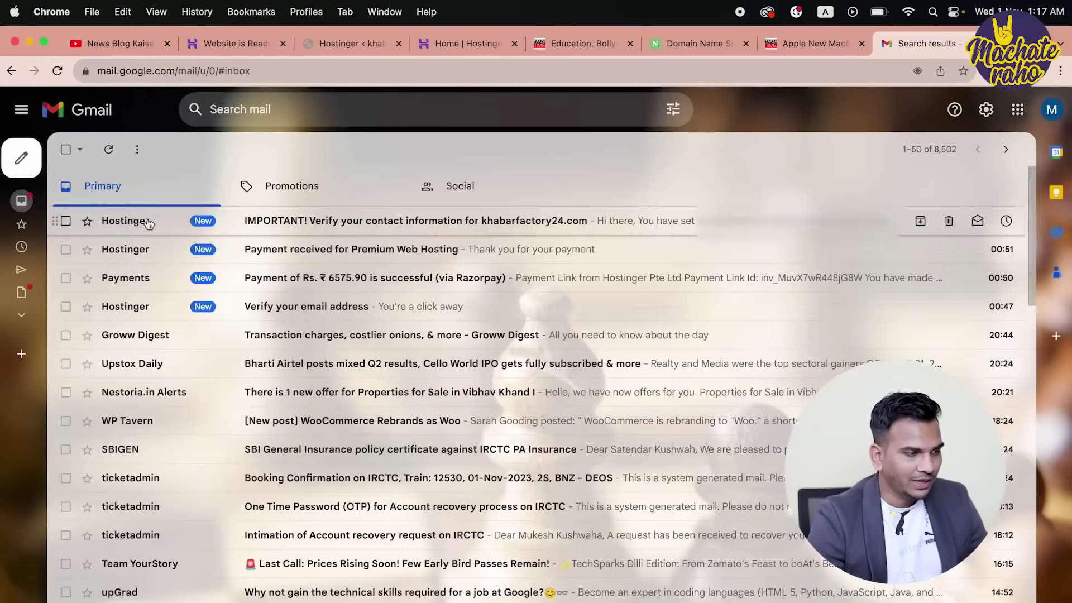
pyautogui.click(401, 224)
pyautogui.scroll(-3, 446, 429)
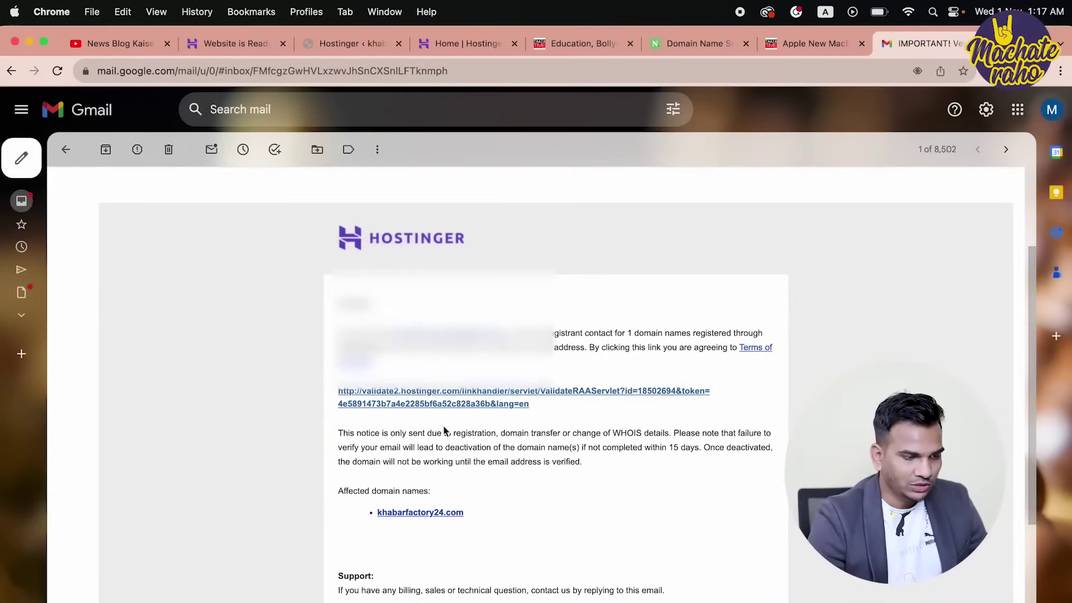
pyautogui.click(425, 396)
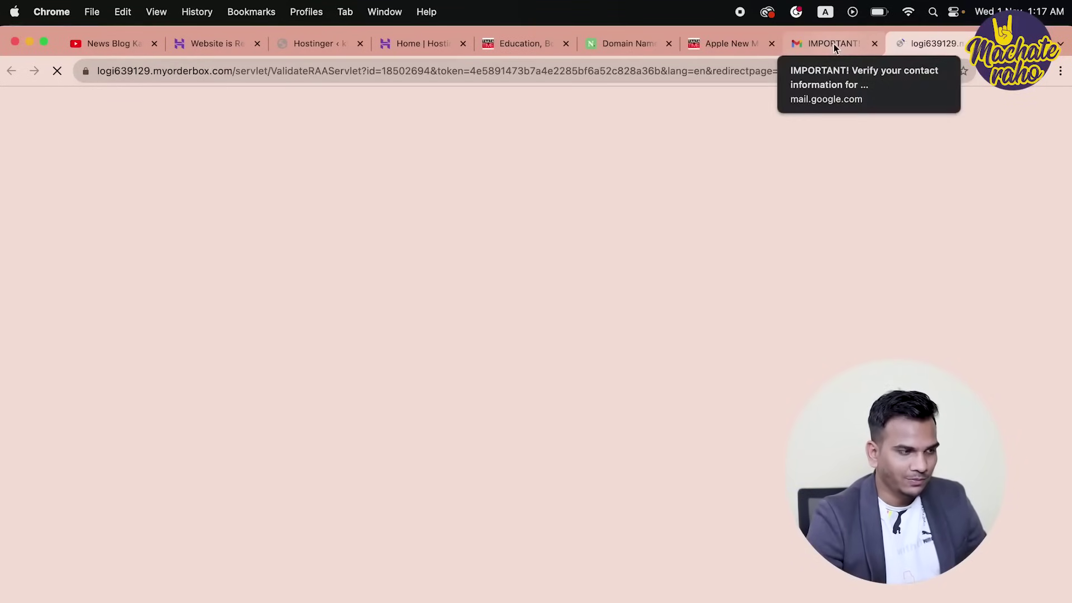
pyautogui.press('super+w')
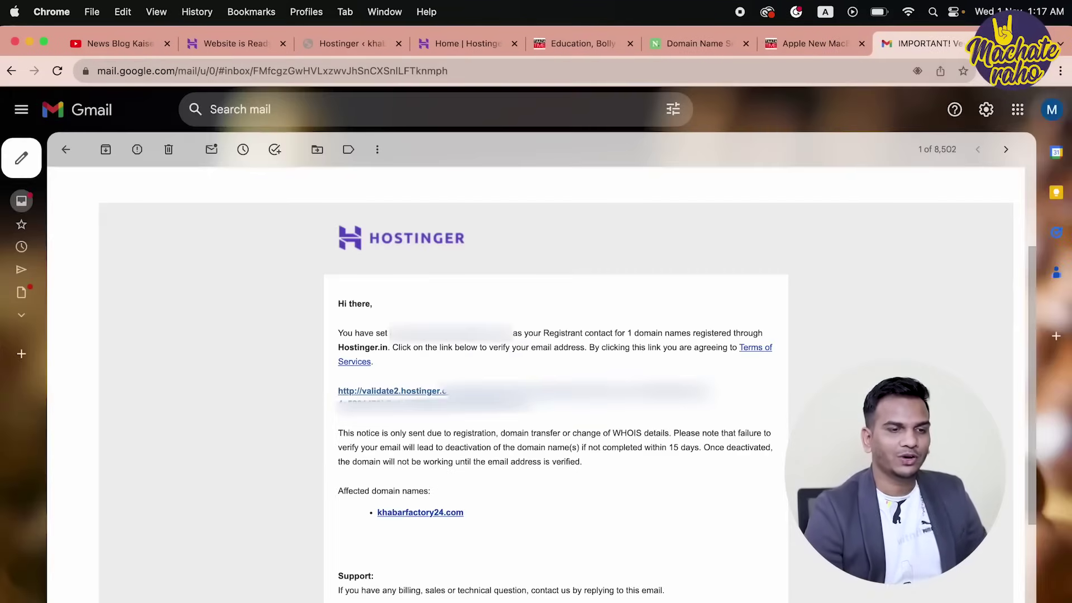
pyautogui.click(460, 44)
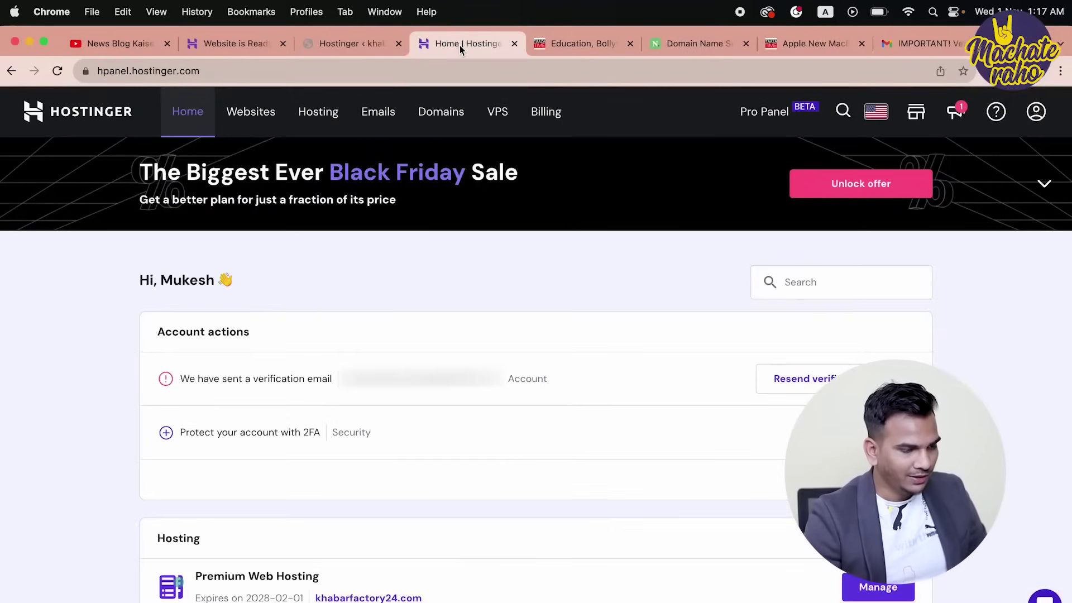
# Reload hPanel and open the khabarfactory24.com WordPress admin from the Websites page.
pyautogui.click(57, 71)
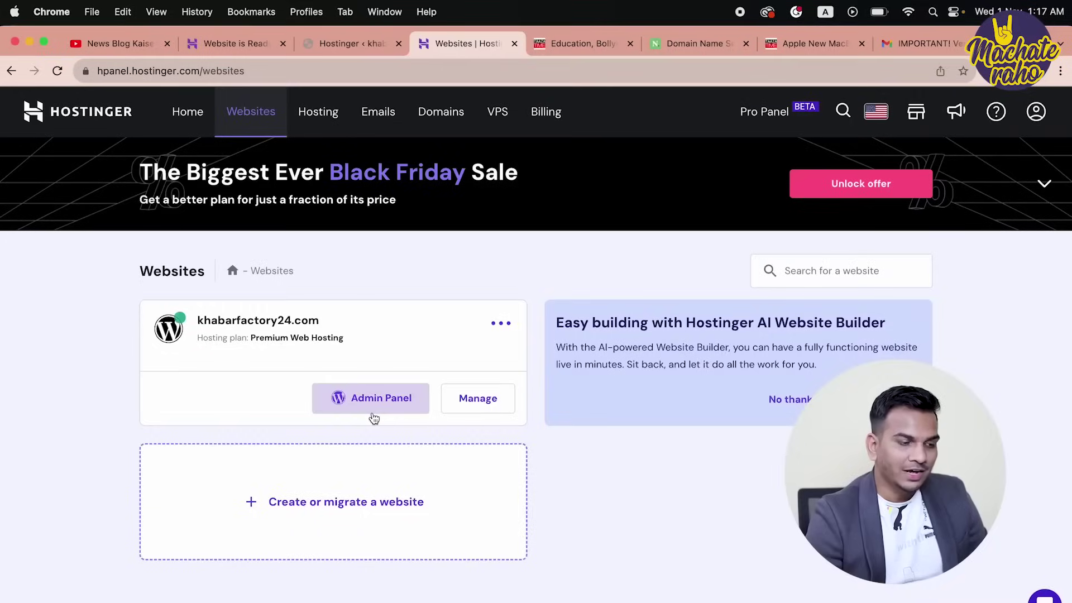
pyautogui.click(361, 398)
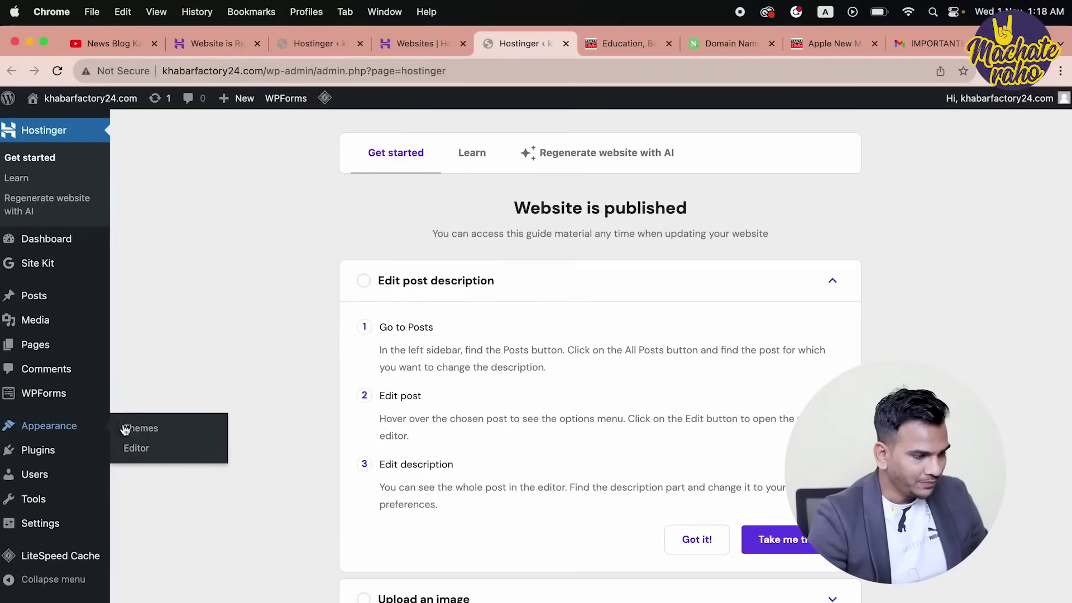
# Log in to WordPress with the Google-saved password to reach the Themes page.
pyautogui.click(140, 430)
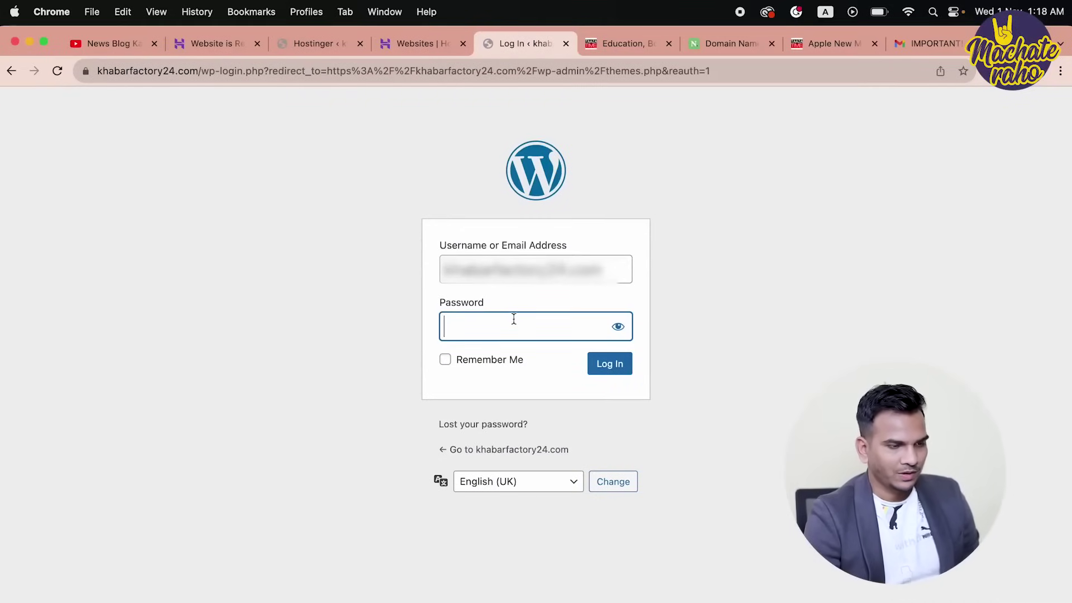
pyautogui.click(514, 319)
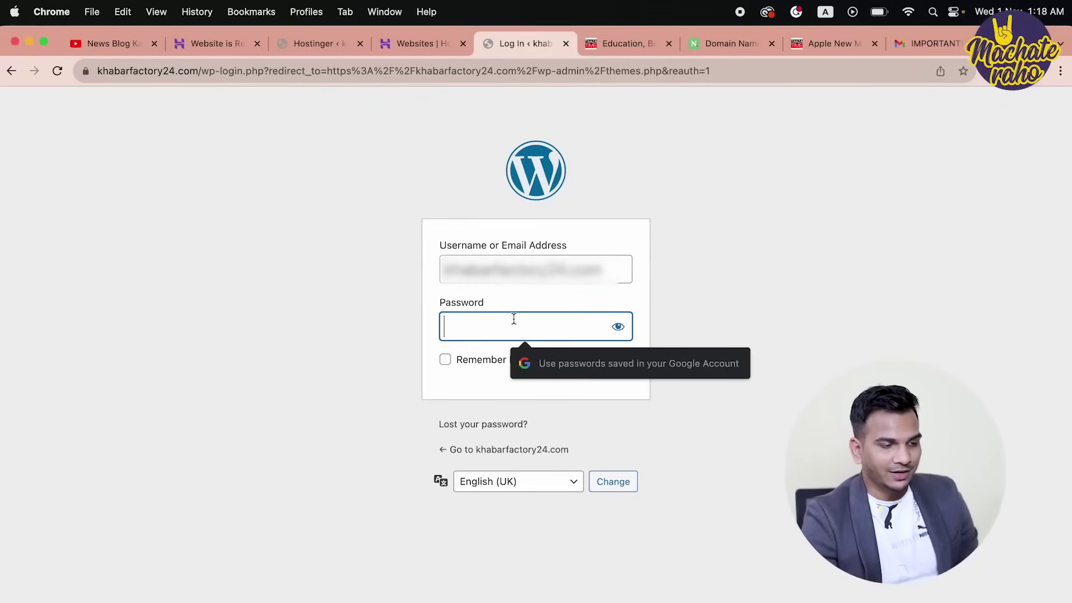
pyautogui.click(565, 363)
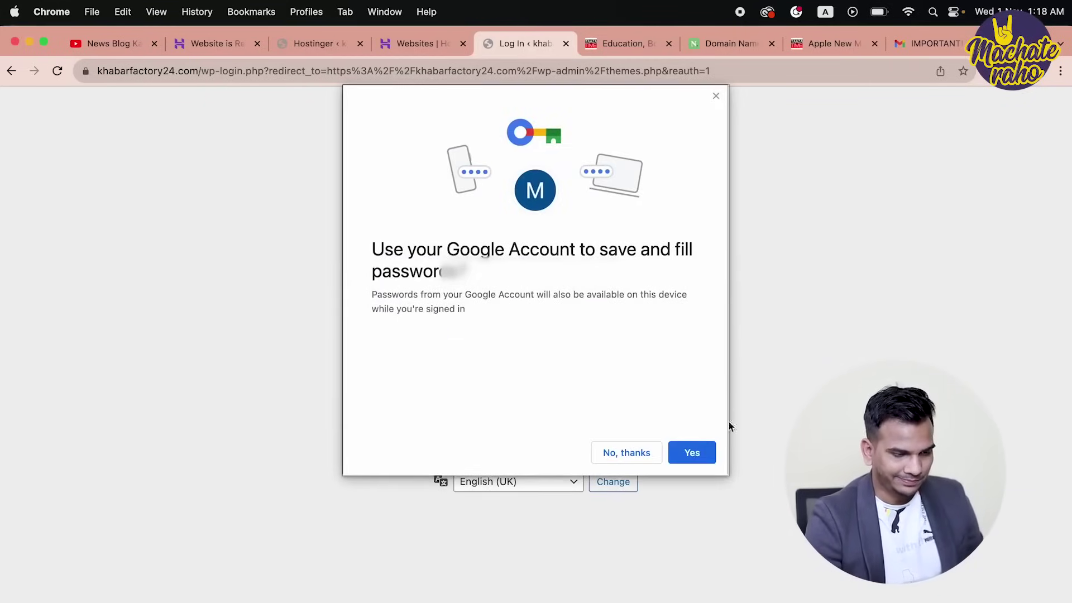
pyautogui.click(695, 453)
pyautogui.write('•••••')
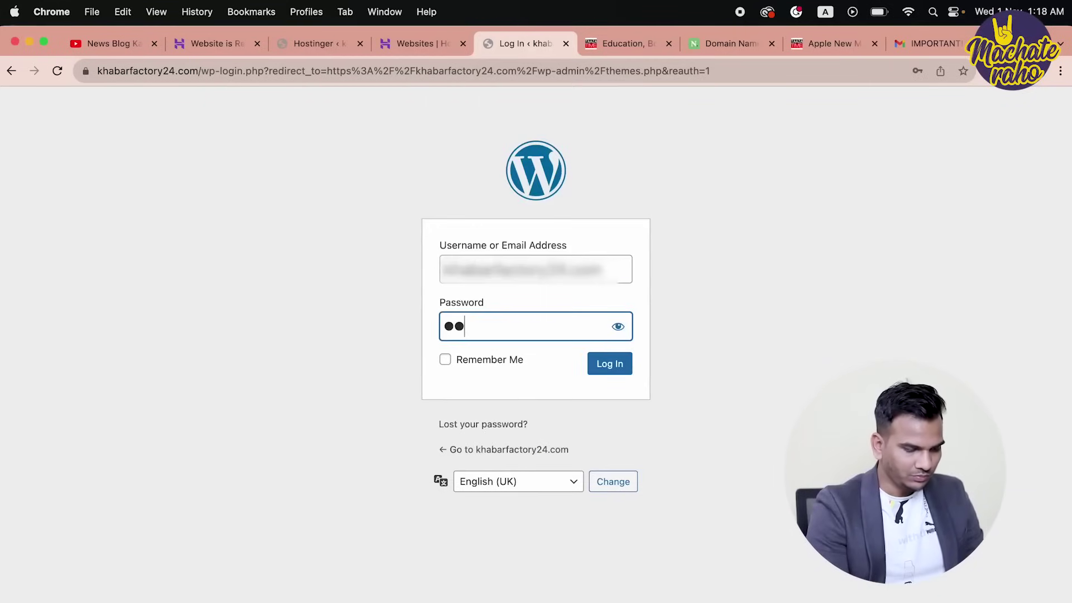
pyautogui.write('••')
pyautogui.press('Return')
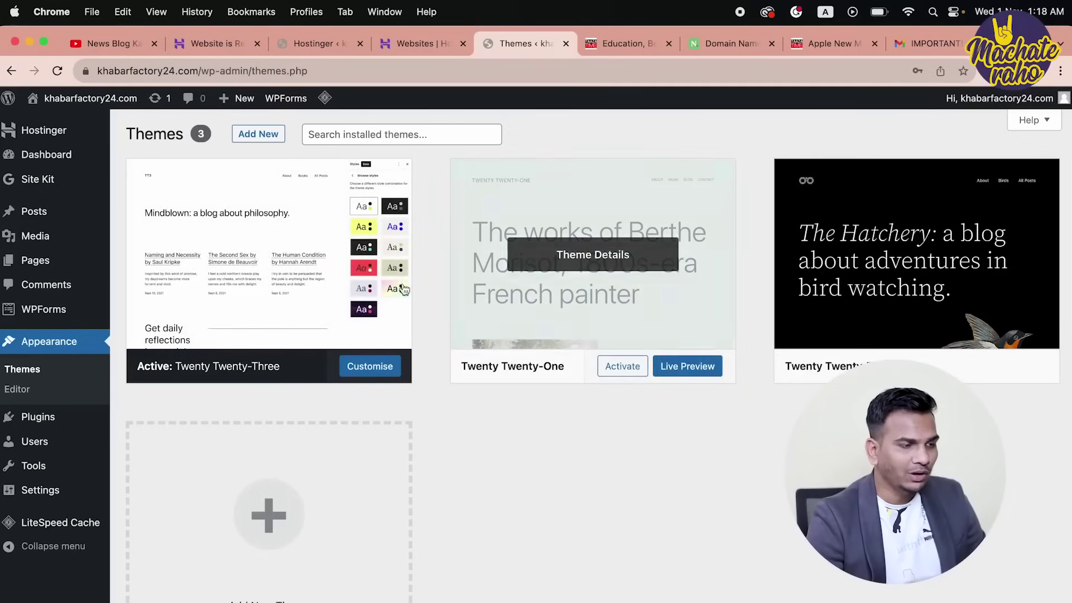
# Search new themes for 'gene' and install the GeneratePress theme.
pyautogui.click(260, 135)
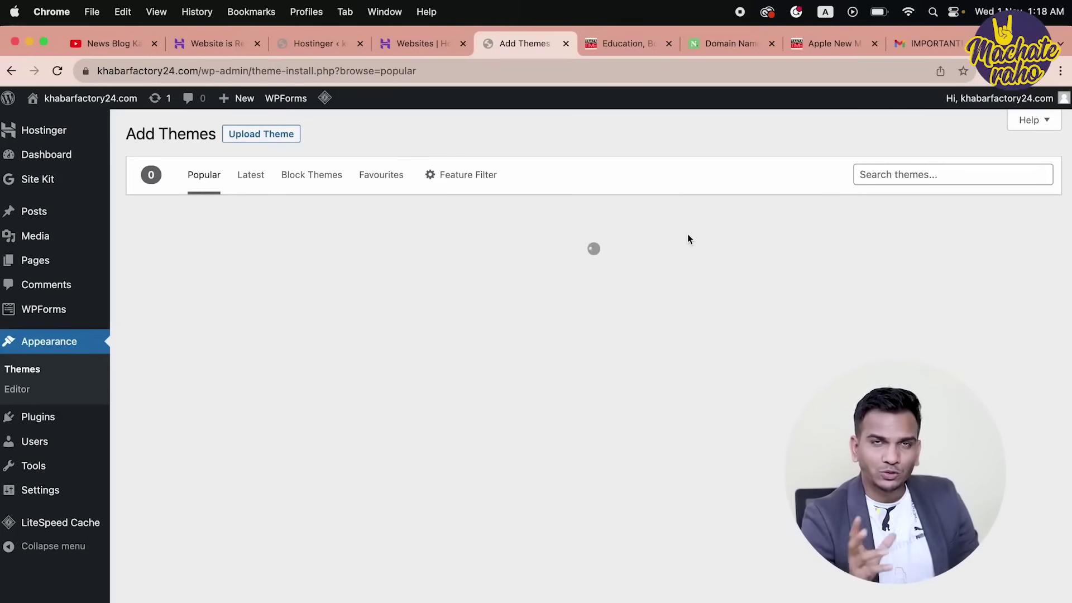
pyautogui.click(920, 176)
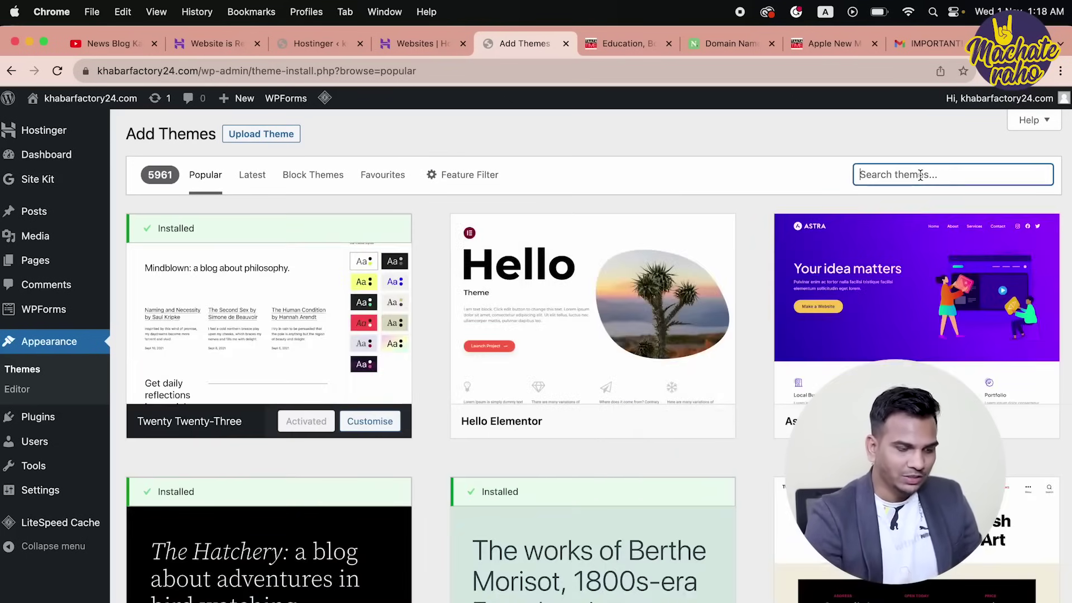
pyautogui.write('generate')
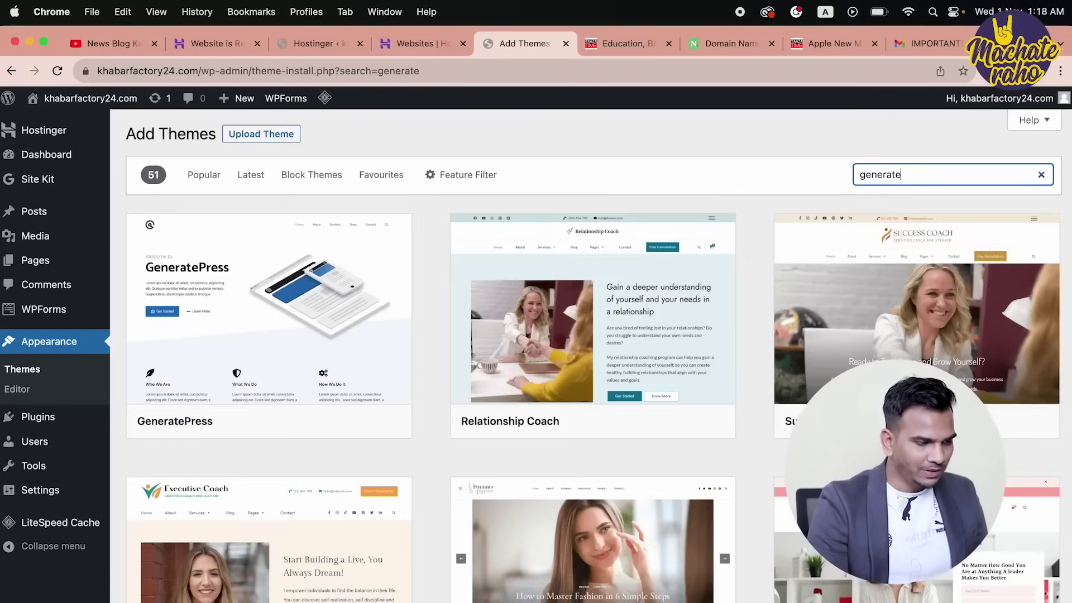
pyautogui.click(216, 297)
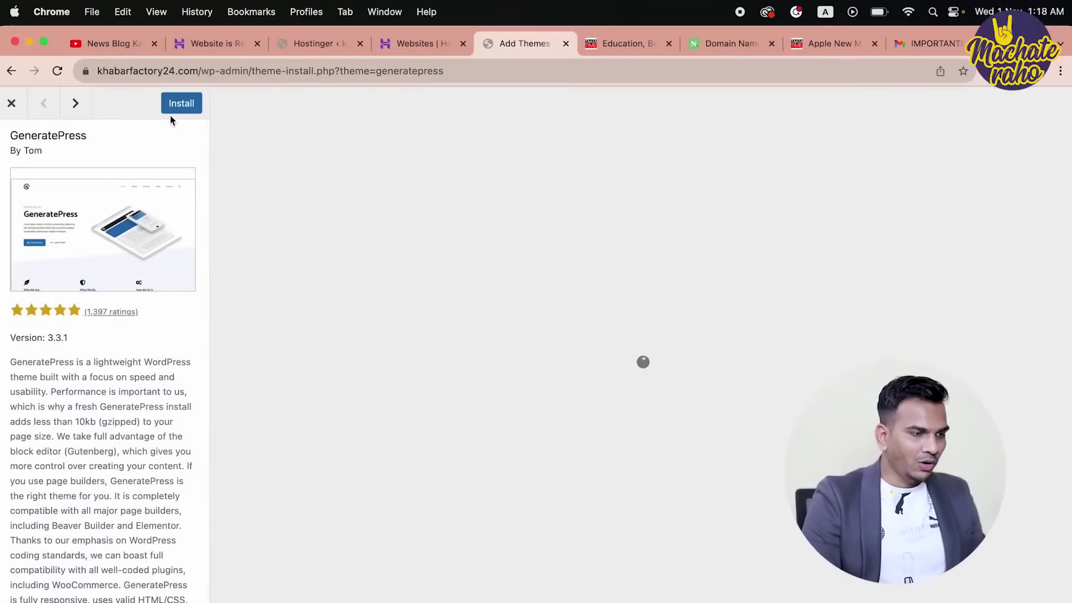
pyautogui.click(173, 112)
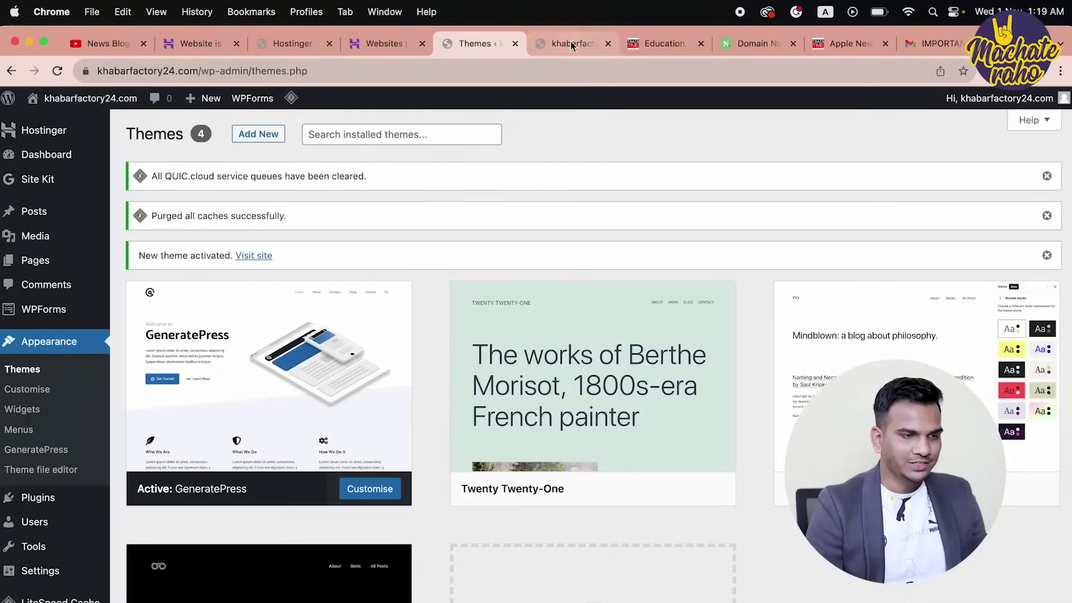
# Compare the live site's Hello world page in GeneratePress with the Themes admin page.
pyautogui.click(572, 45)
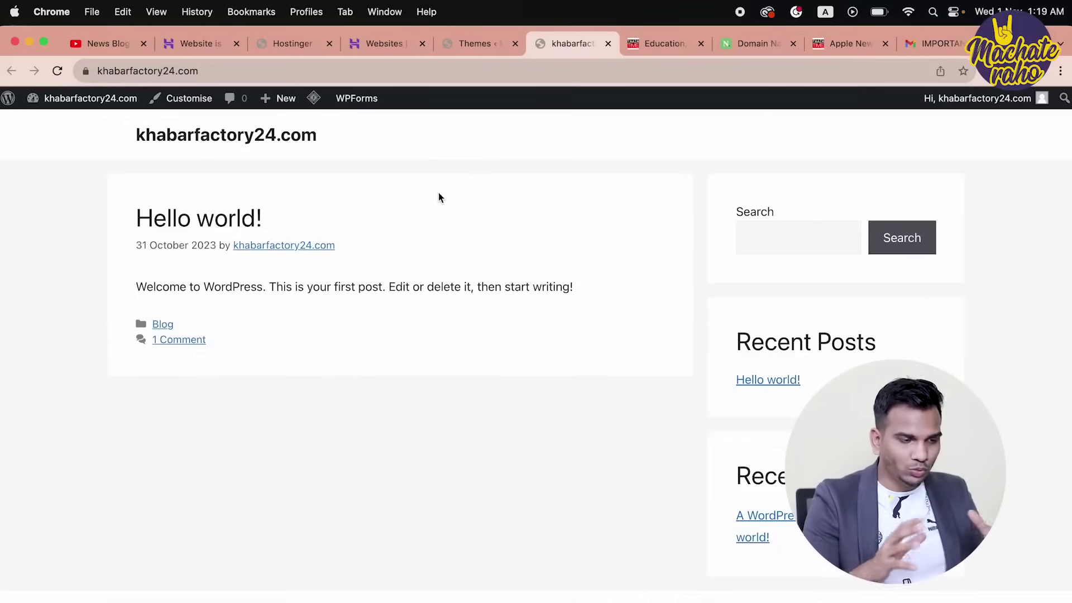
pyautogui.click(468, 45)
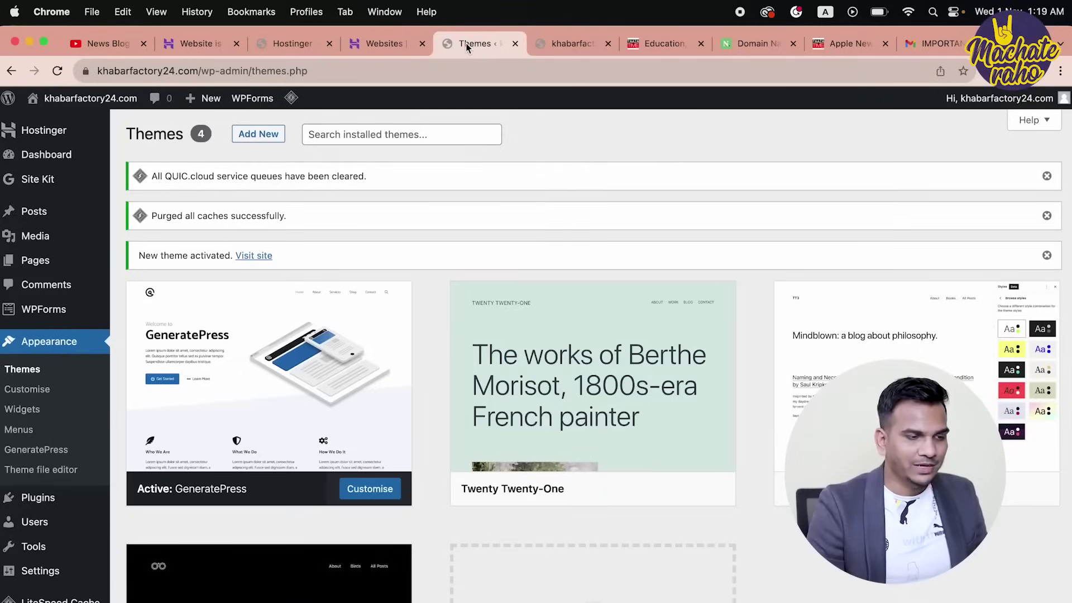
pyautogui.click(562, 44)
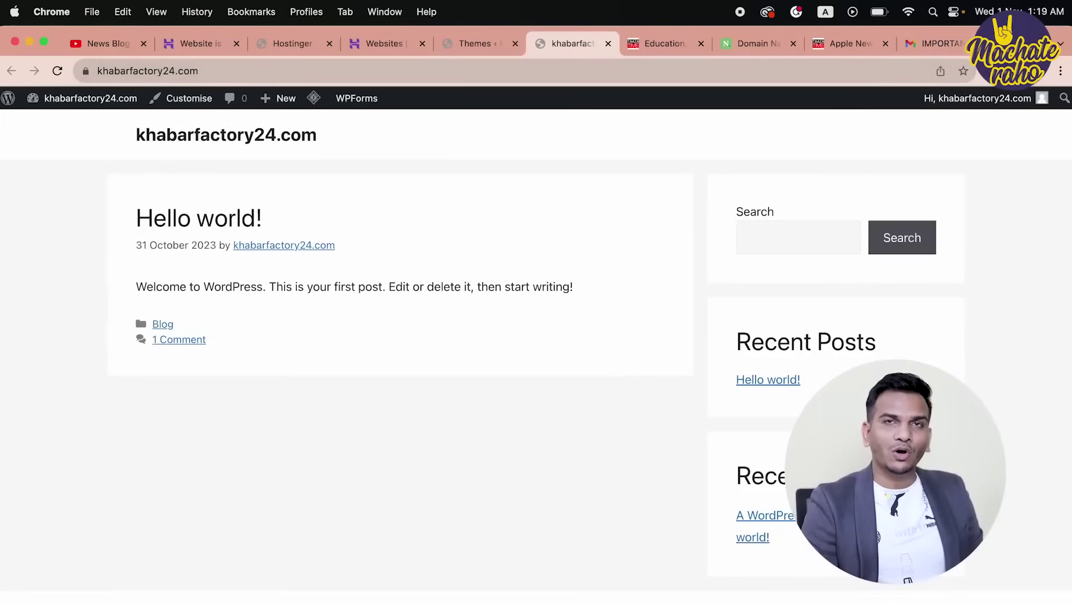
pyautogui.press('super+t')
# Search YouTube for 'generatepress theme customization' tutorials and scroll through the results.
pyautogui.write('youtube.com')
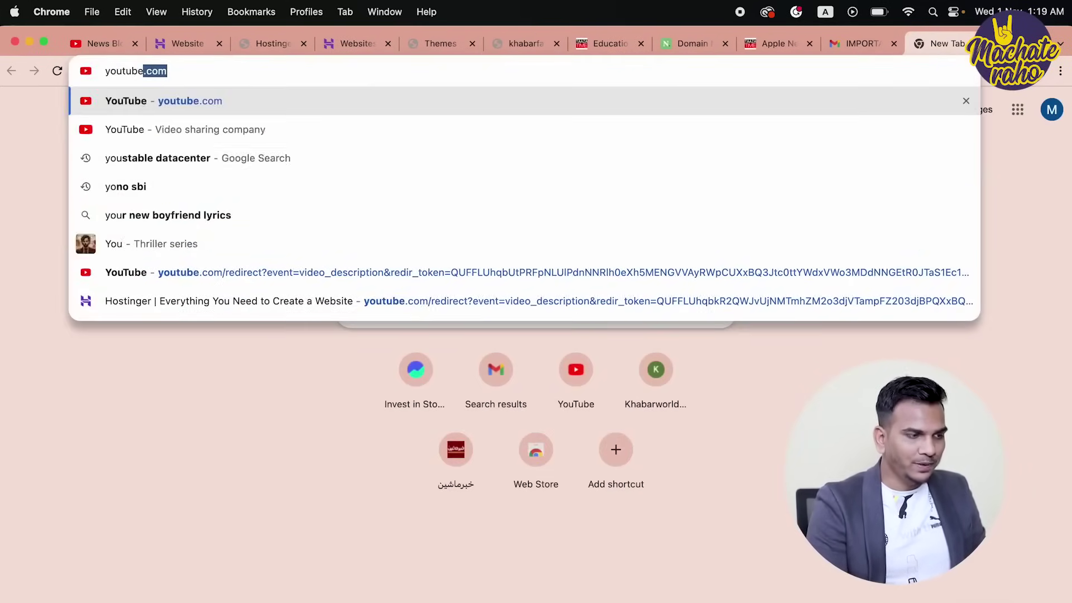
pyautogui.press('Return')
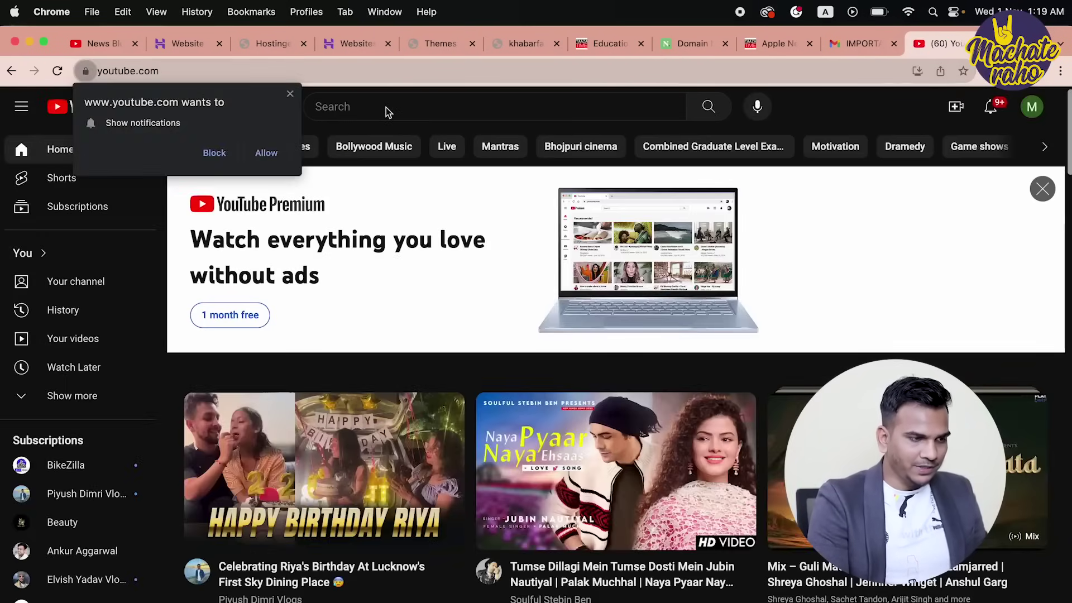
pyautogui.click(386, 107)
pyautogui.write('generate press theme')
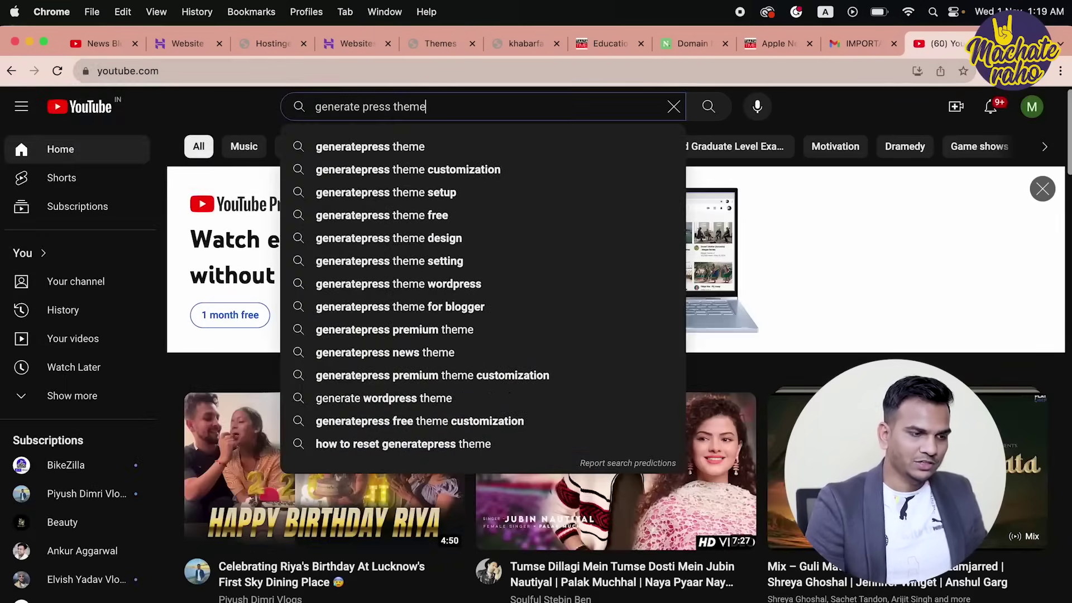
pyautogui.press('Down')
pyautogui.click(390, 170)
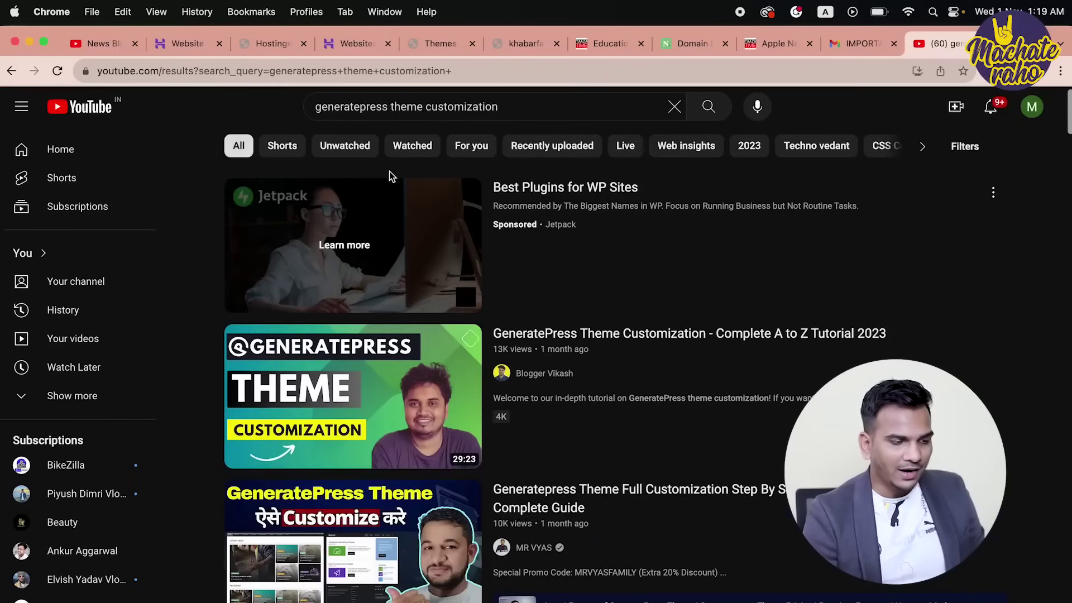
pyautogui.scroll(-2, 527, 259)
pyautogui.moveTo(292, 318)
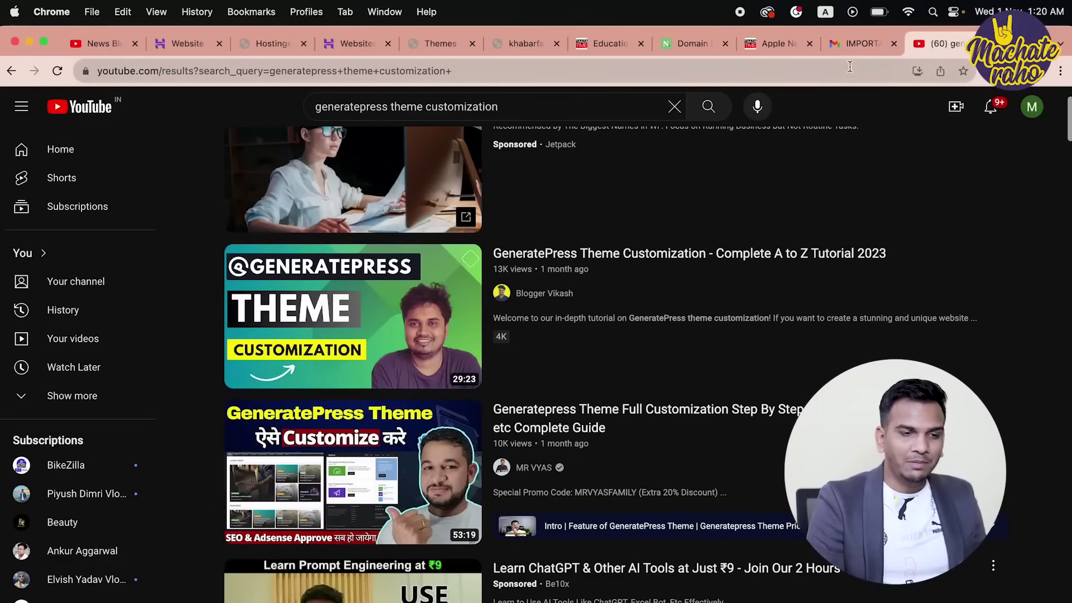
# Return to the Themes admin page and delete the Twenty Twenty-One theme.
pyautogui.click(784, 47)
pyautogui.click(592, 44)
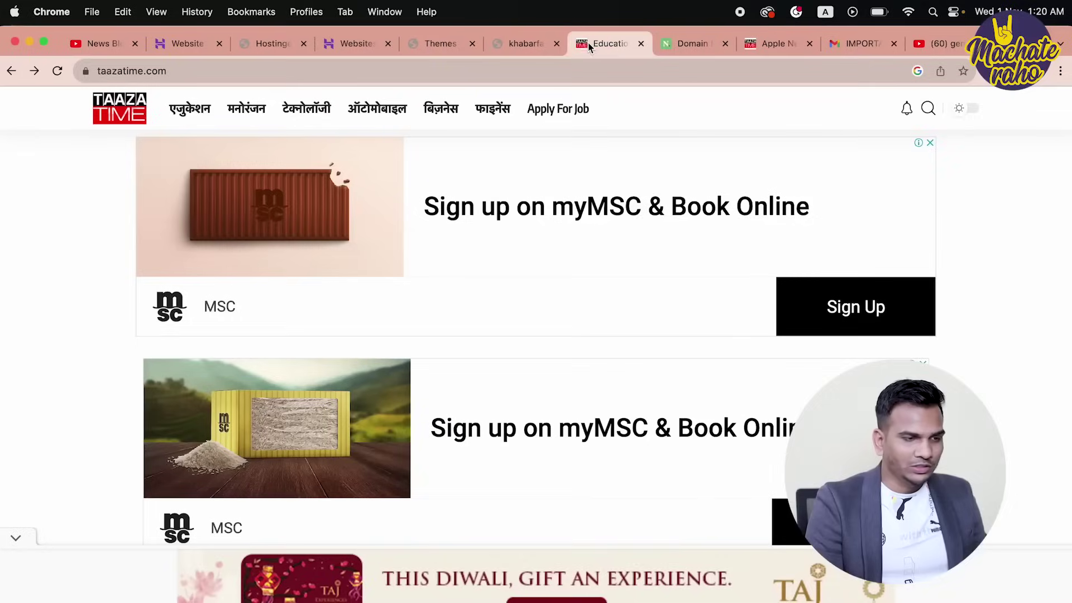
pyautogui.click(519, 43)
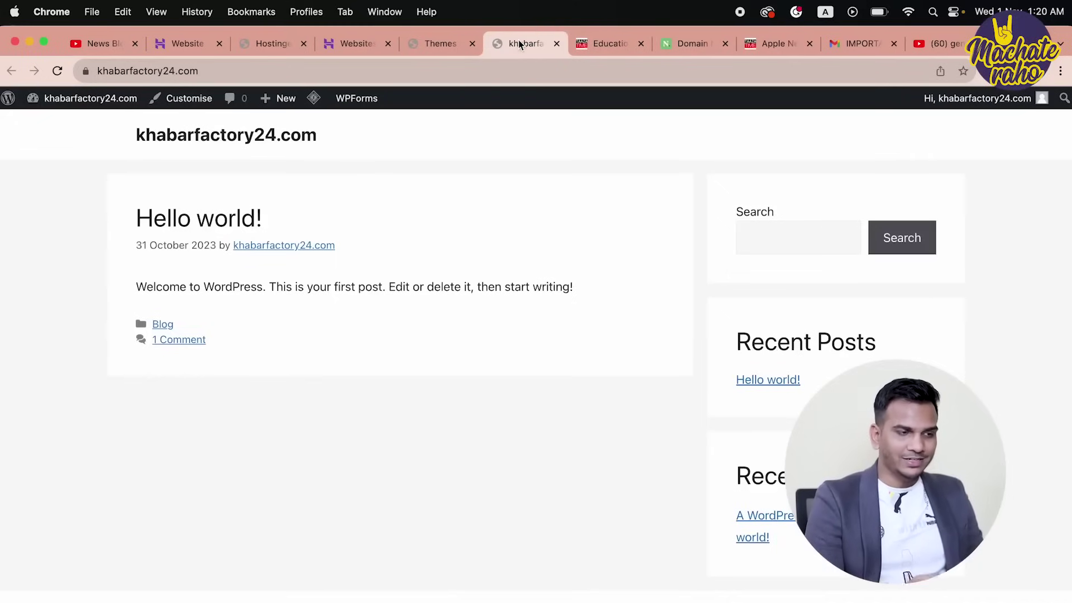
pyautogui.click(449, 42)
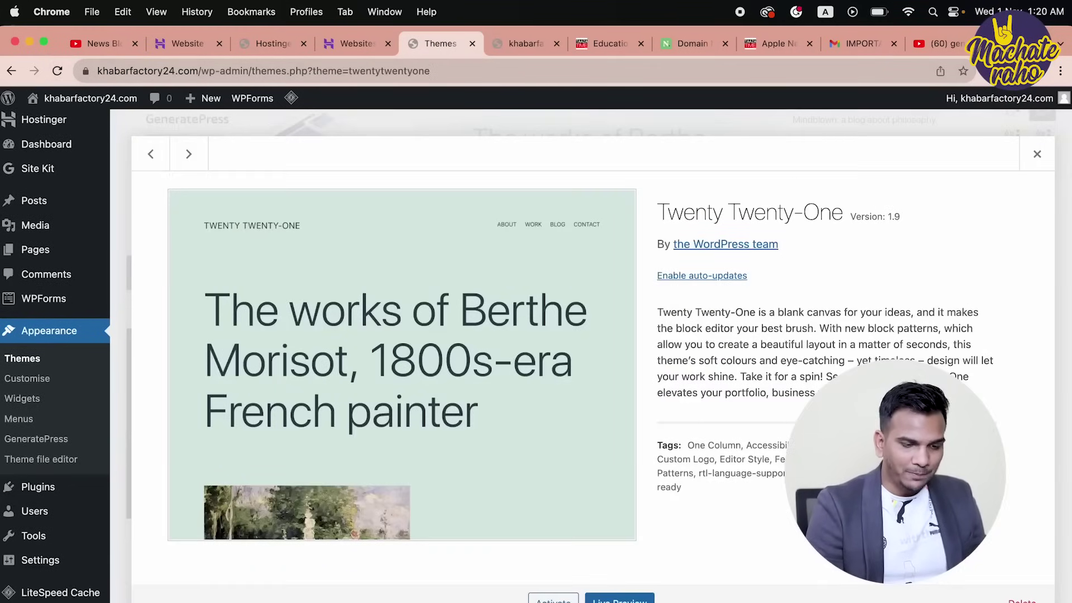
pyautogui.click(1022, 601)
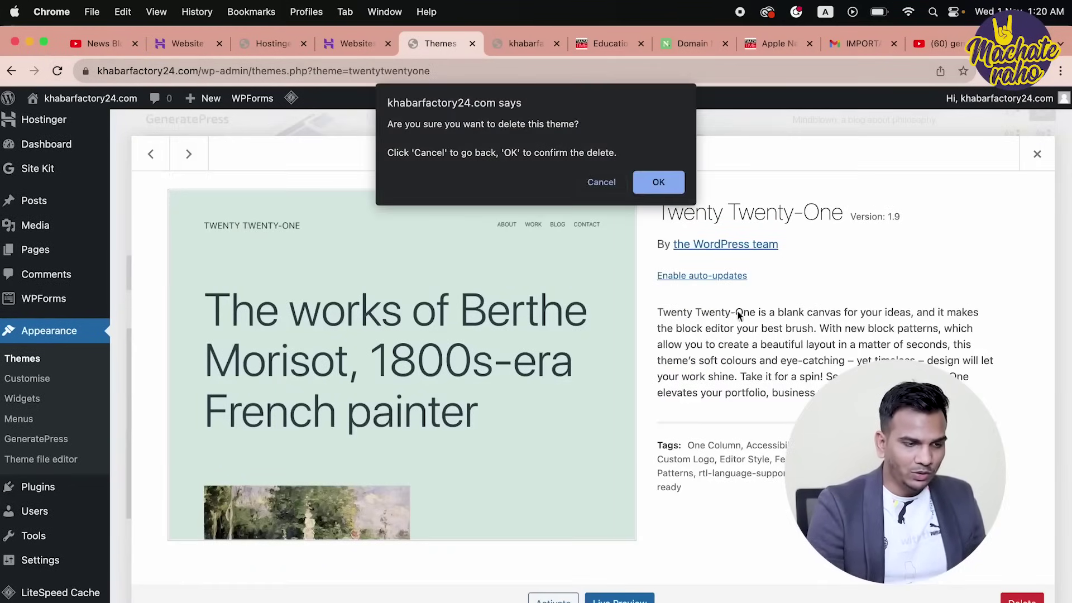
pyautogui.click(664, 180)
# Delete the Twenty Twenty-Three and Twenty Twenty-Two themes, leaving only GeneratePress.
pyautogui.scroll(3, 671, 189)
pyautogui.click(616, 242)
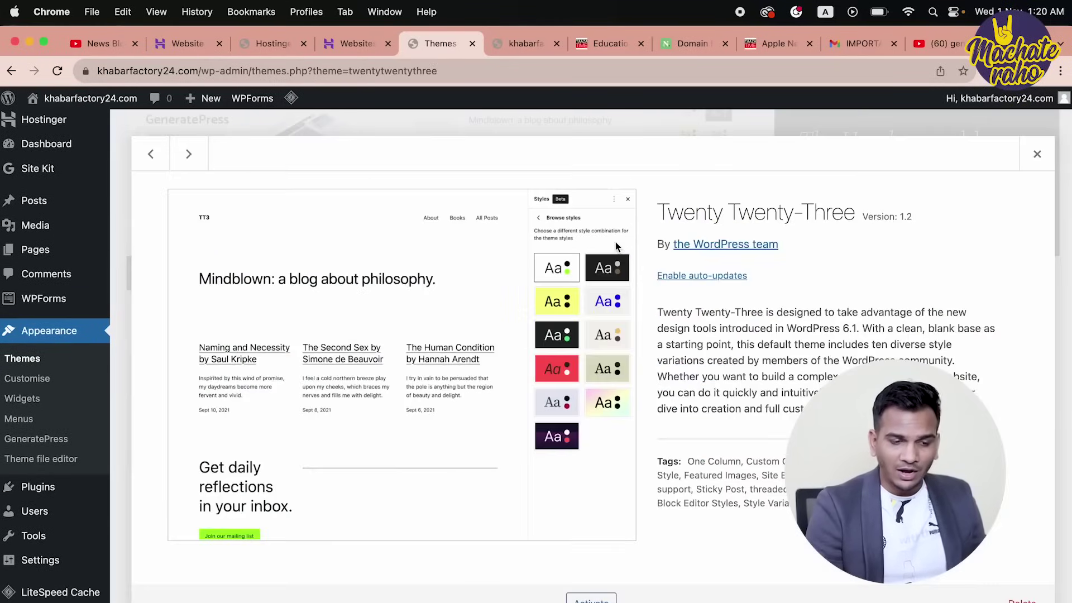
pyautogui.click(1027, 600)
pyautogui.click(656, 180)
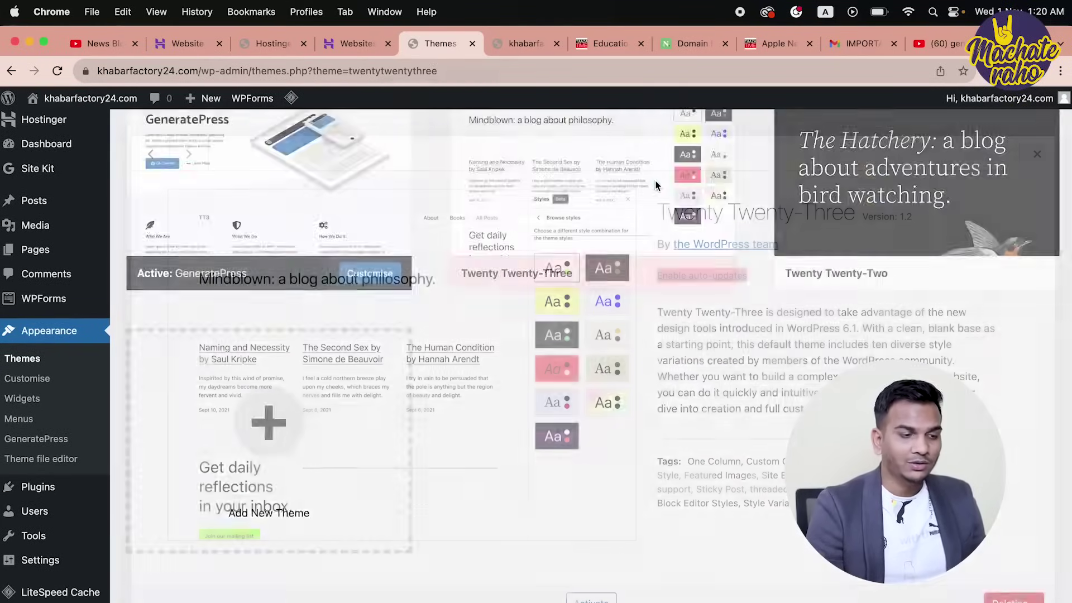
pyautogui.click(616, 248)
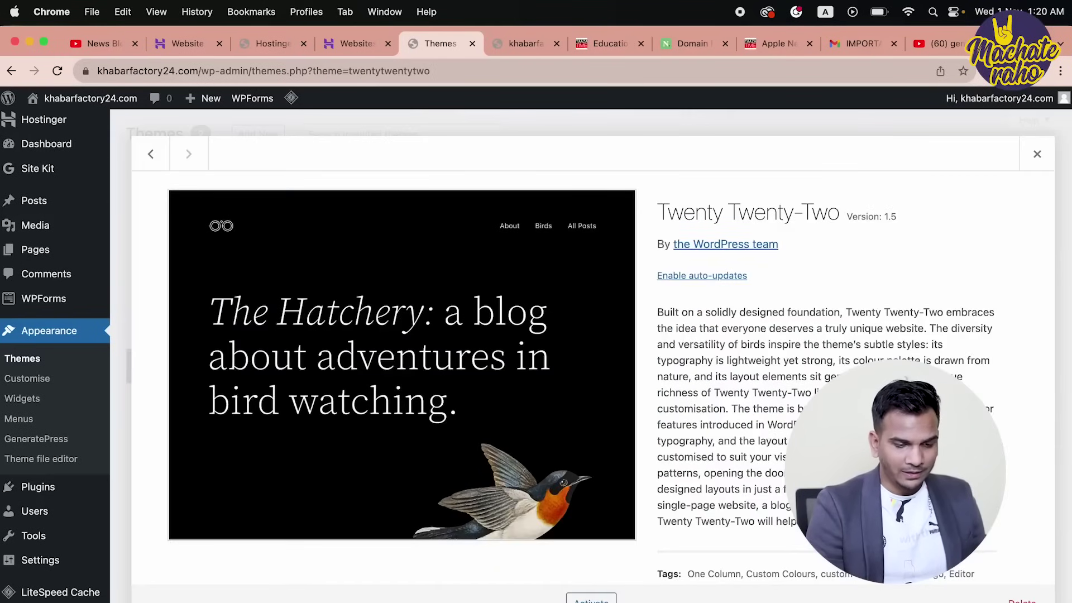
pyautogui.click(1024, 600)
pyautogui.click(657, 182)
pyautogui.scroll(-5, 542, 338)
pyautogui.scroll(5, 542, 357)
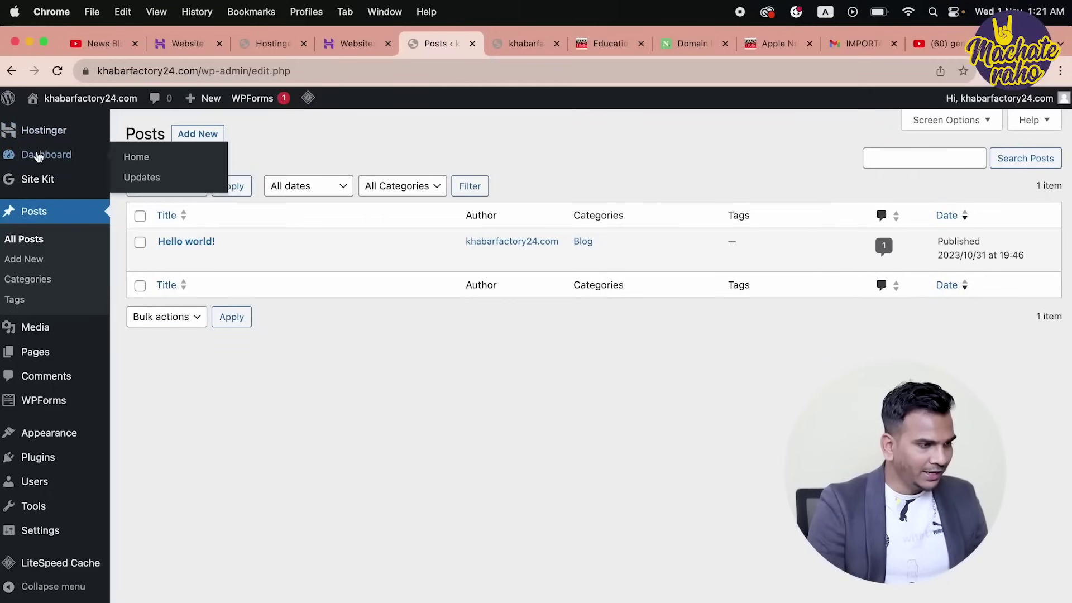
# Go to the WordPress Dashboard showing the Welcome to WordPress 6.3.2 panel.
pyautogui.click(38, 157)
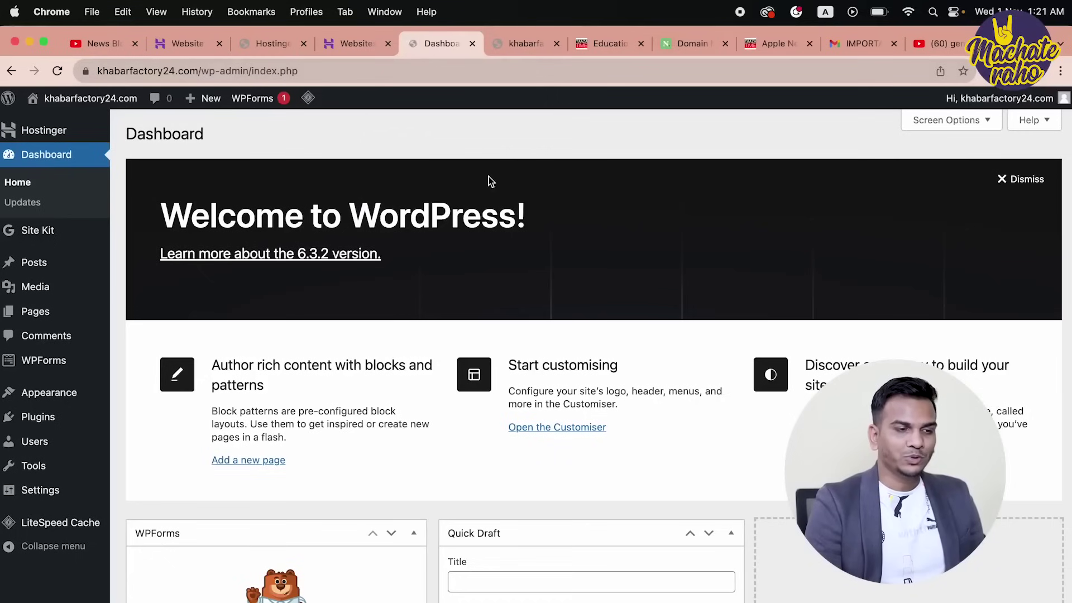
# Open the khabarfactory24.com live site in a new browser tab.
pyautogui.moveTo(84, 99)
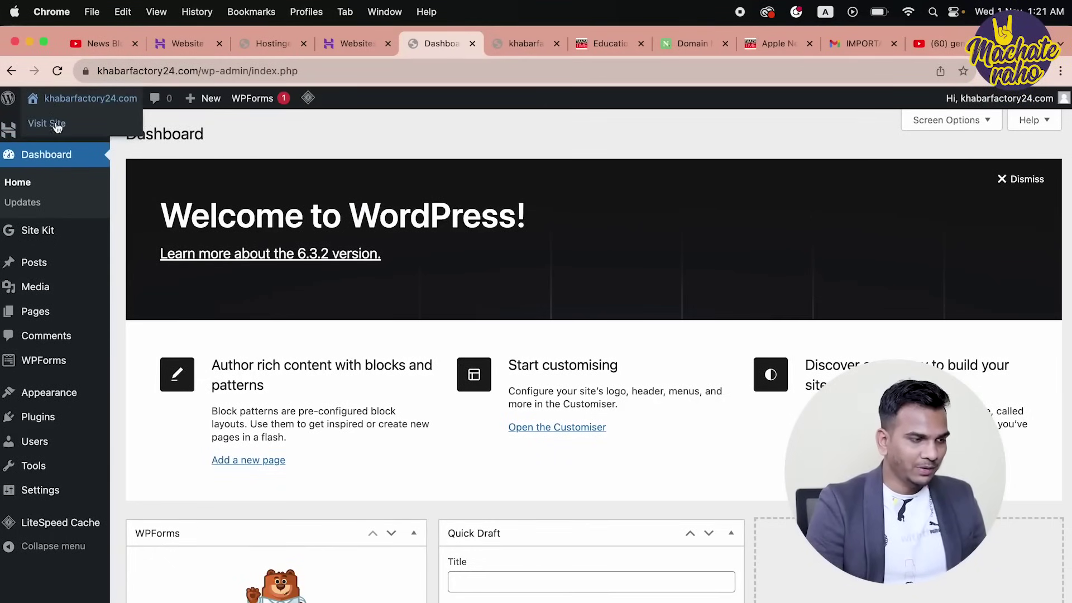
pyautogui.rightClick(60, 124)
pyautogui.click(73, 133)
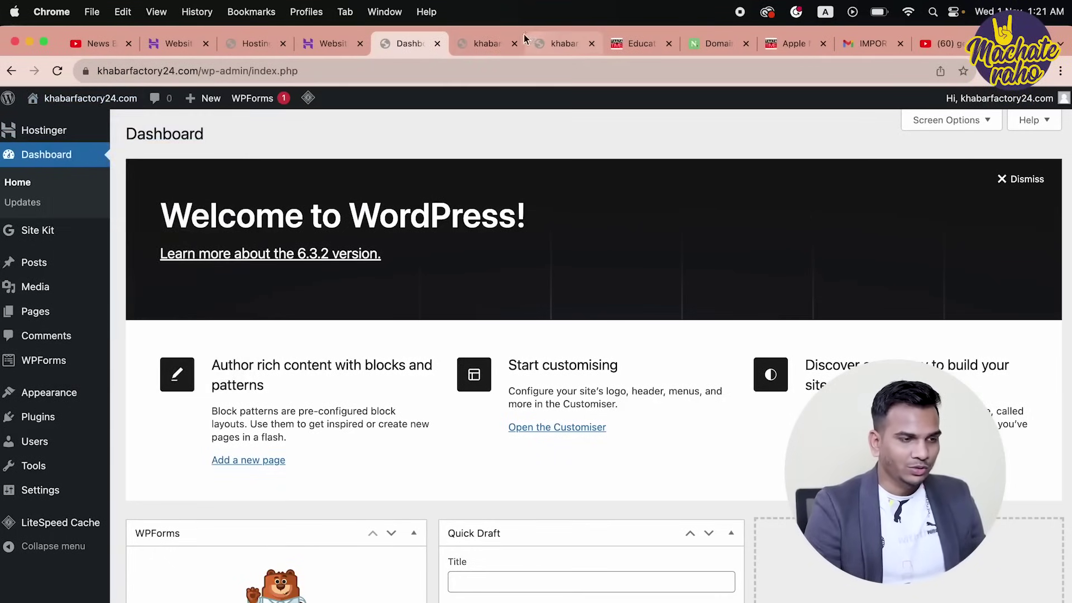
# Look over the live site and the Taaza Time news site, then return to the WordPress Dashboard.
pyautogui.click(487, 44)
pyautogui.click(557, 48)
pyautogui.click(627, 46)
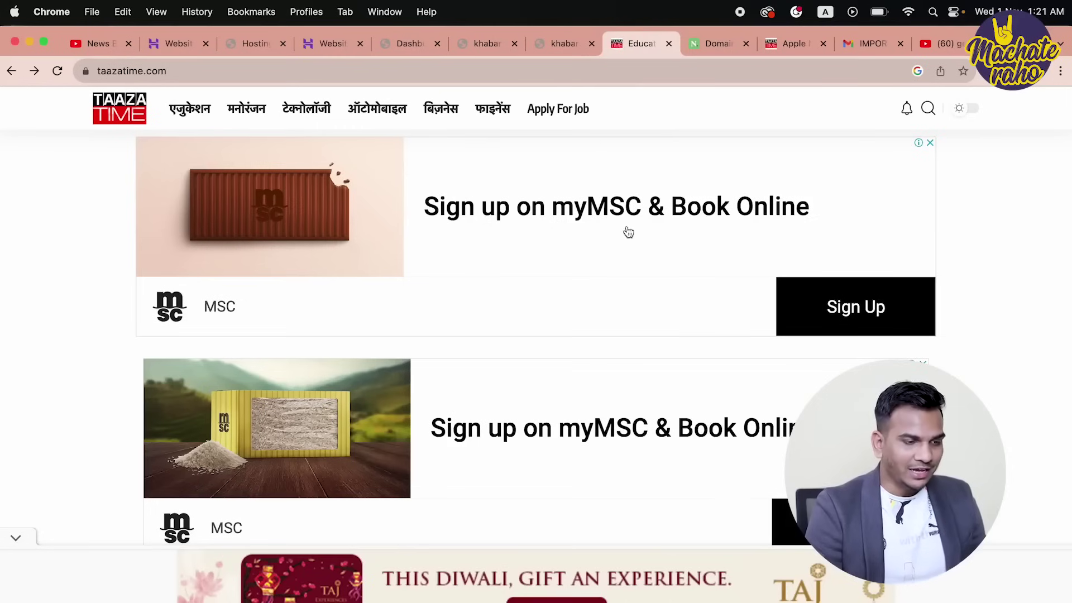
pyautogui.scroll(-10, 625, 231)
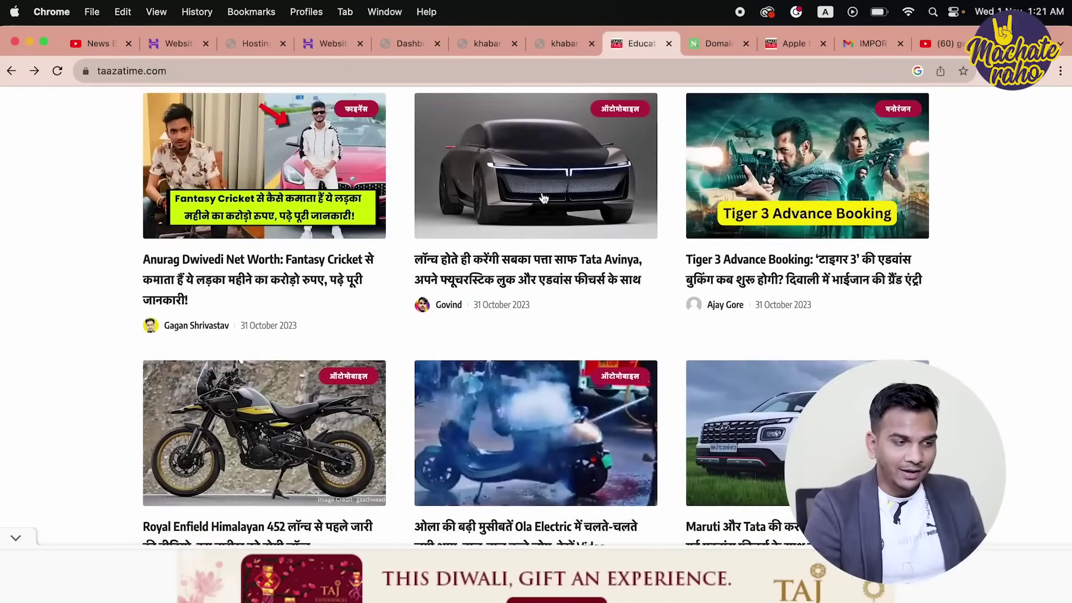
pyautogui.click(481, 45)
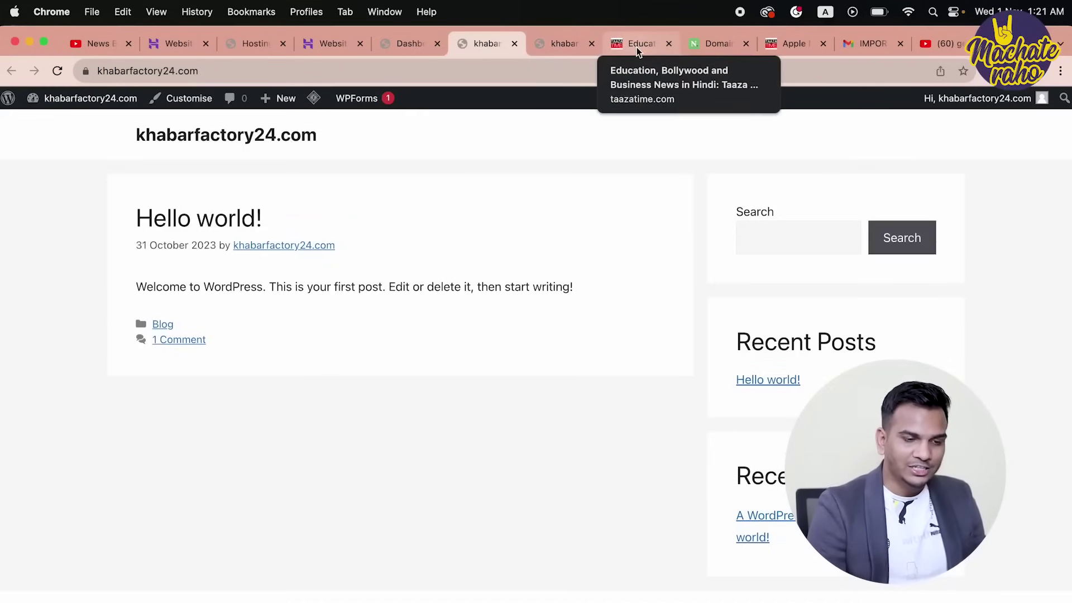
pyautogui.click(405, 43)
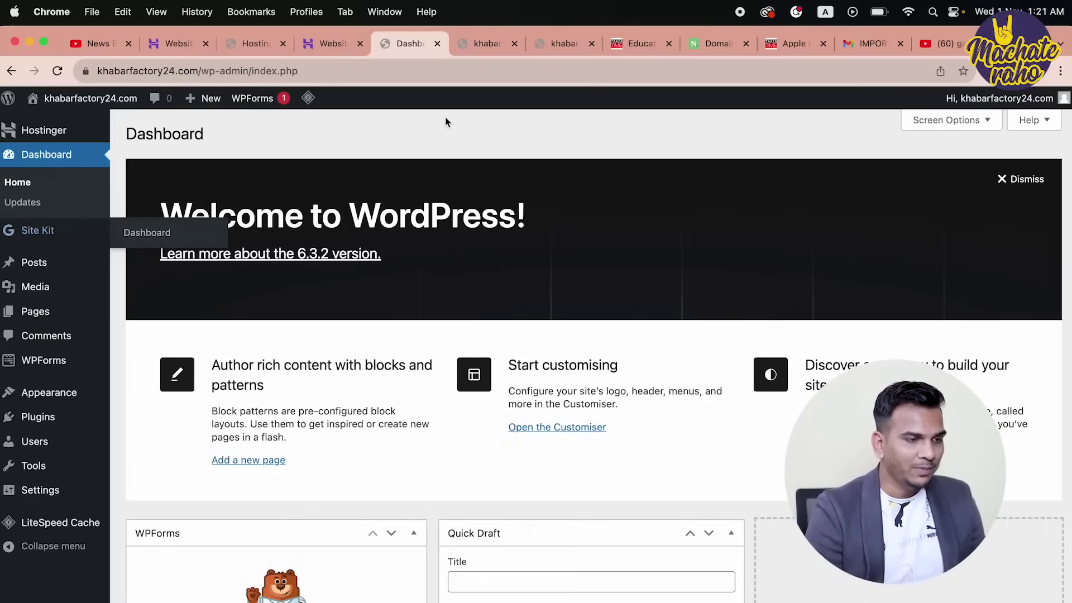
# Search the web for 'search cons' and open Google Search Console.
pyautogui.click(481, 47)
pyautogui.click(508, 72)
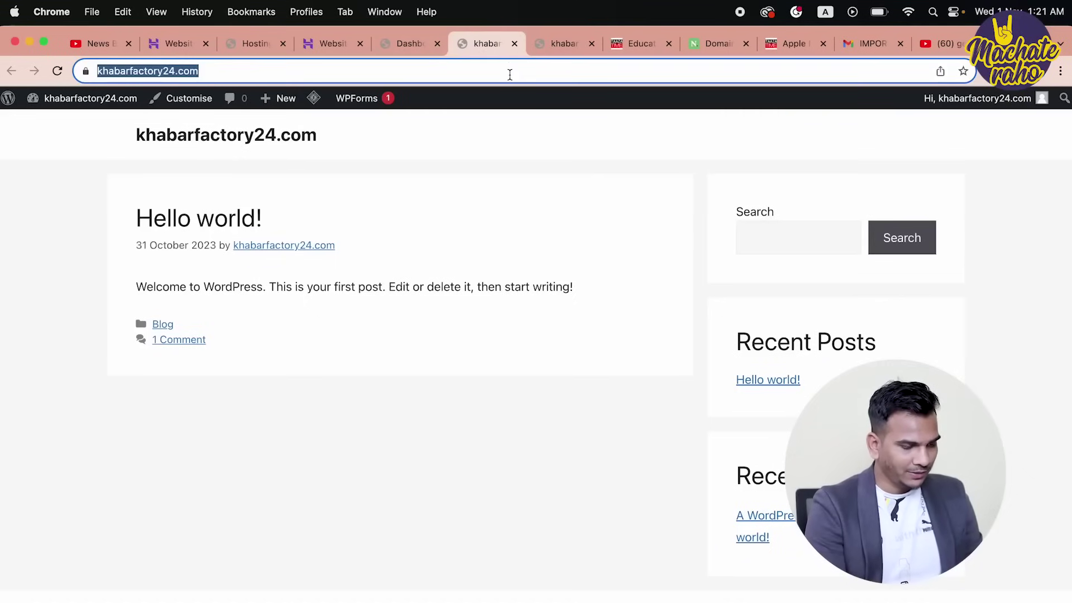
pyautogui.write('search cons')
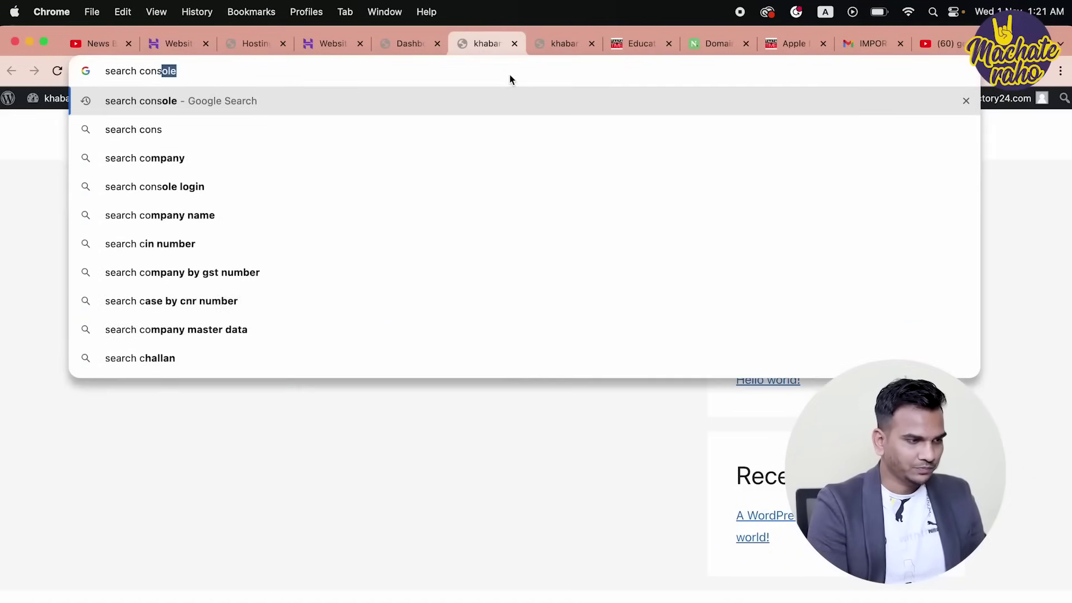
pyautogui.press('Return')
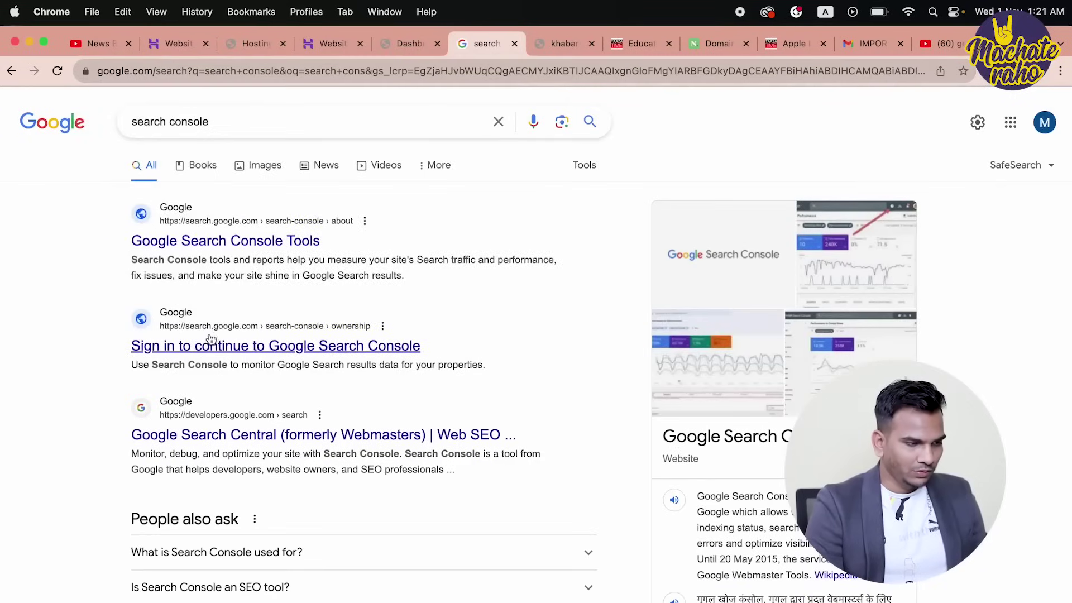
pyautogui.click(208, 347)
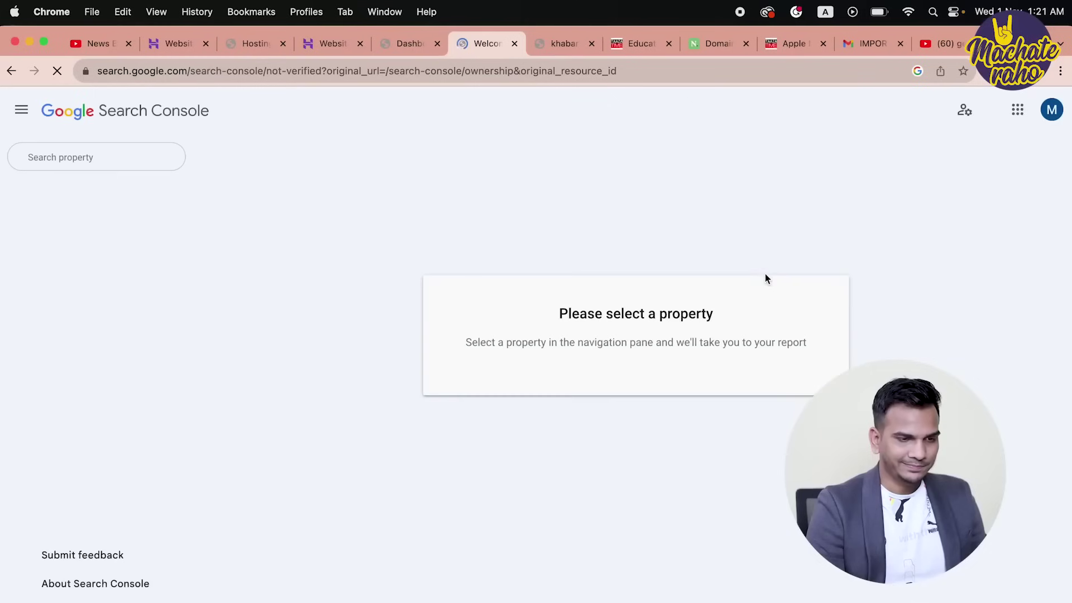
# Add khabarfactory24.com as a new domain property in Search Console.
pyautogui.click(124, 158)
pyautogui.click(87, 364)
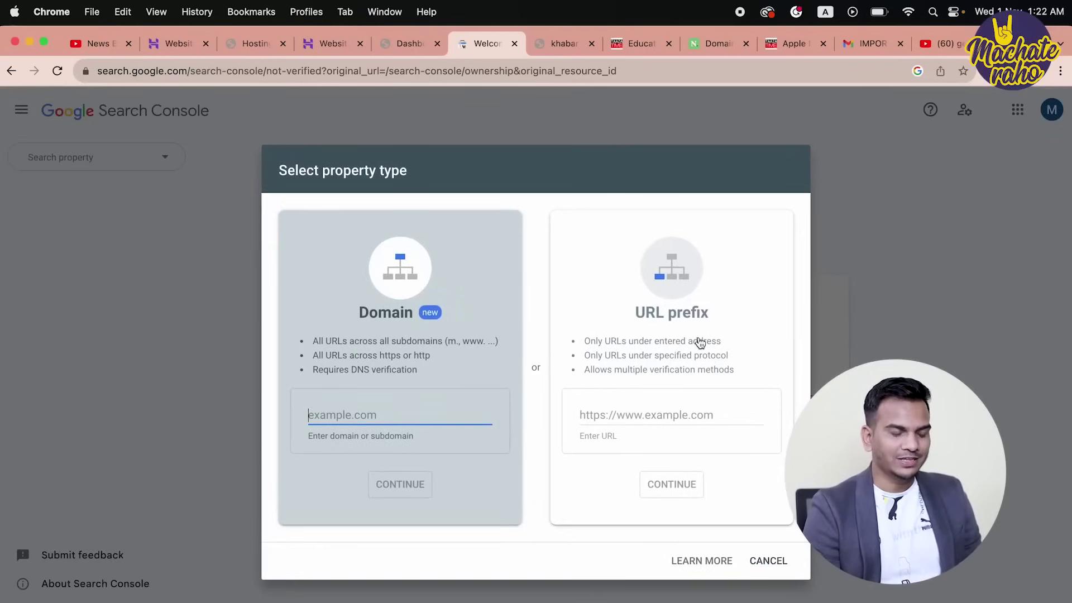
pyautogui.write('kha')
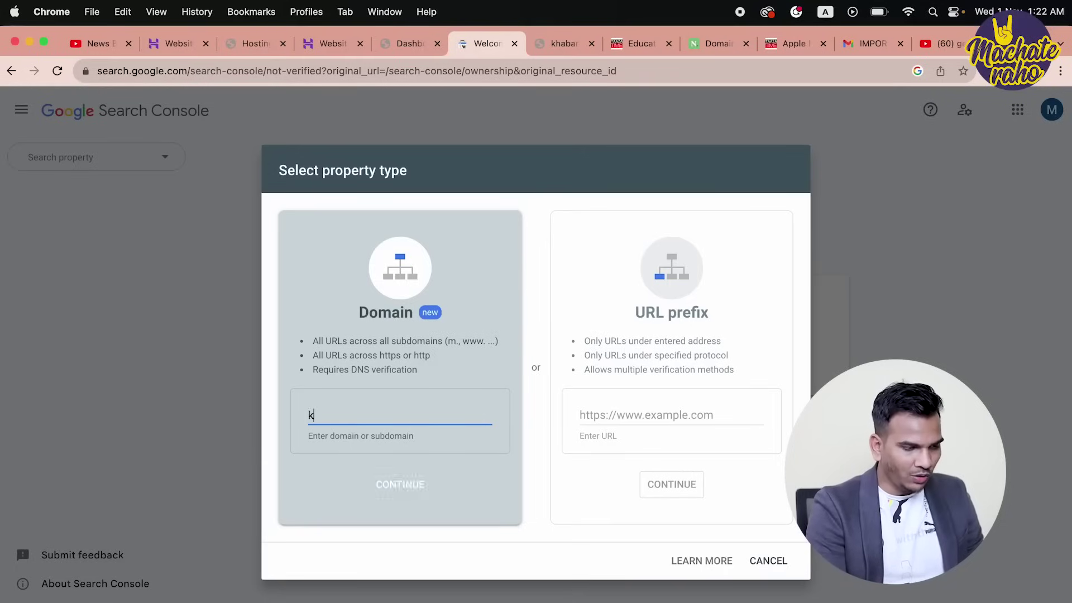
pyautogui.press('BackSpace')
pyautogui.press('BackSpace')
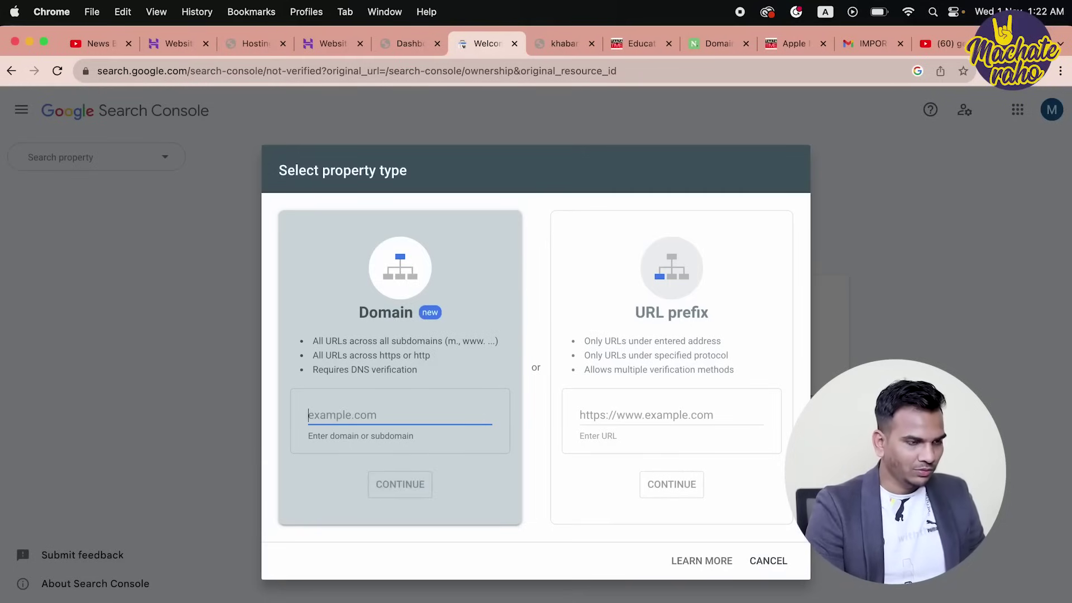
pyautogui.write('khabarfactory24')
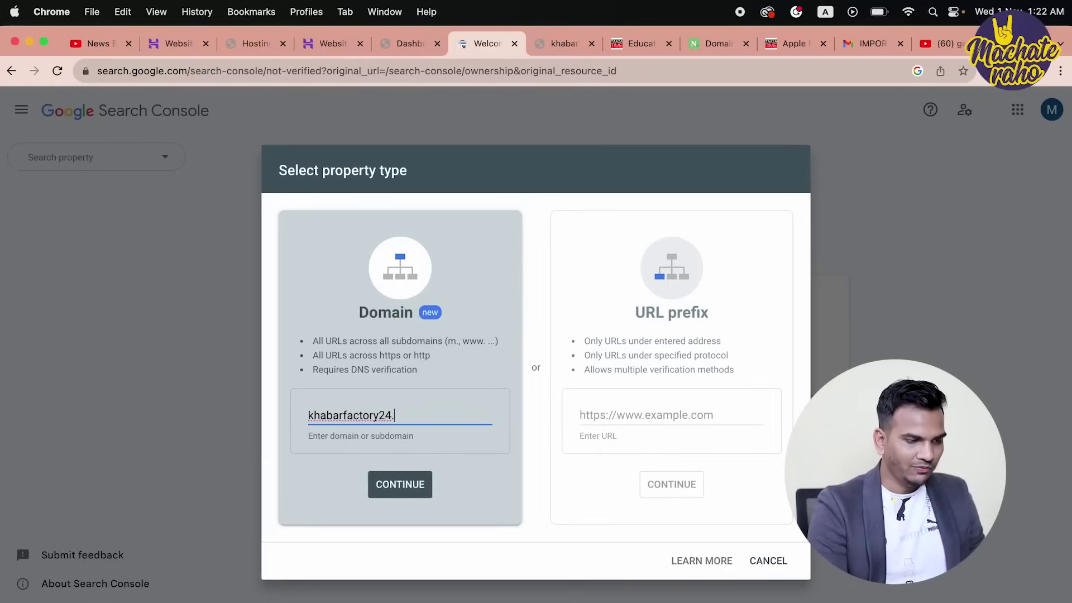
pyautogui.click(403, 485)
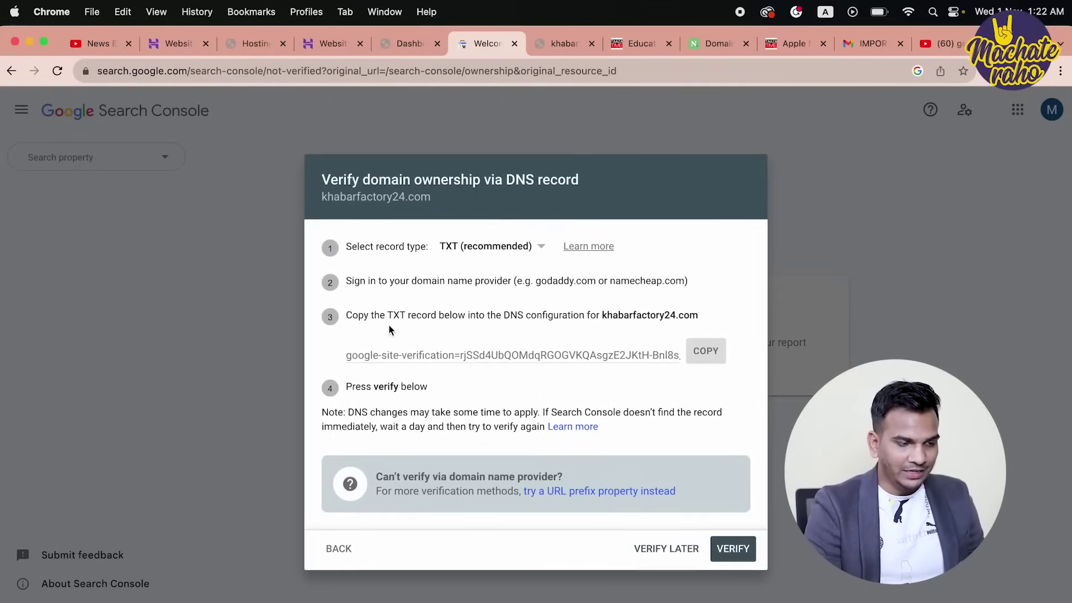
# Copy the google-site-verification TXT string and go to the Hostinger websites list.
pyautogui.click(704, 353)
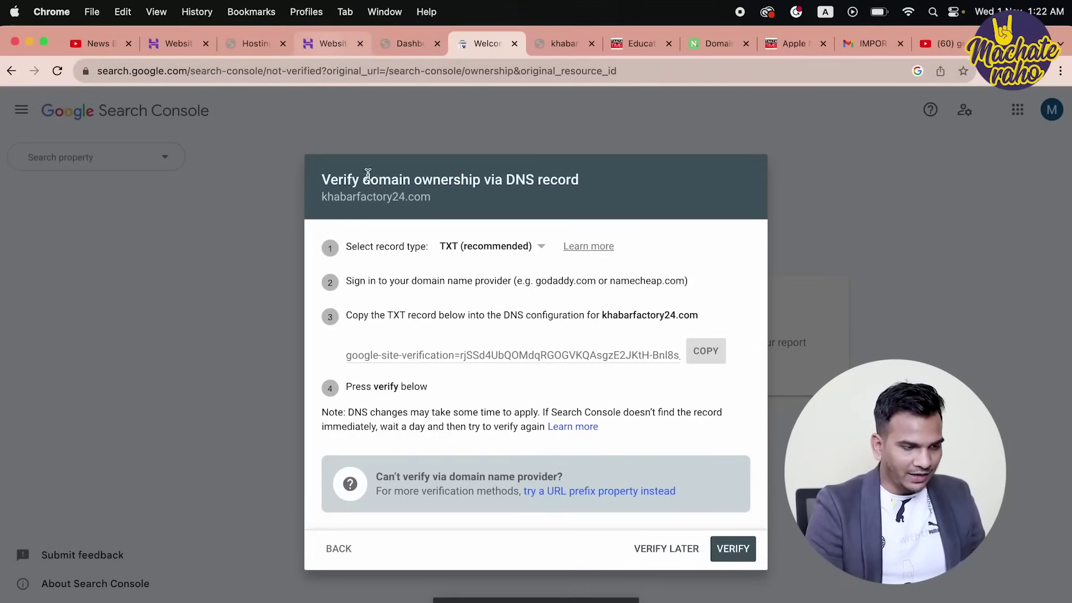
pyautogui.moveTo(503, 316); pyautogui.dragTo(567, 316)
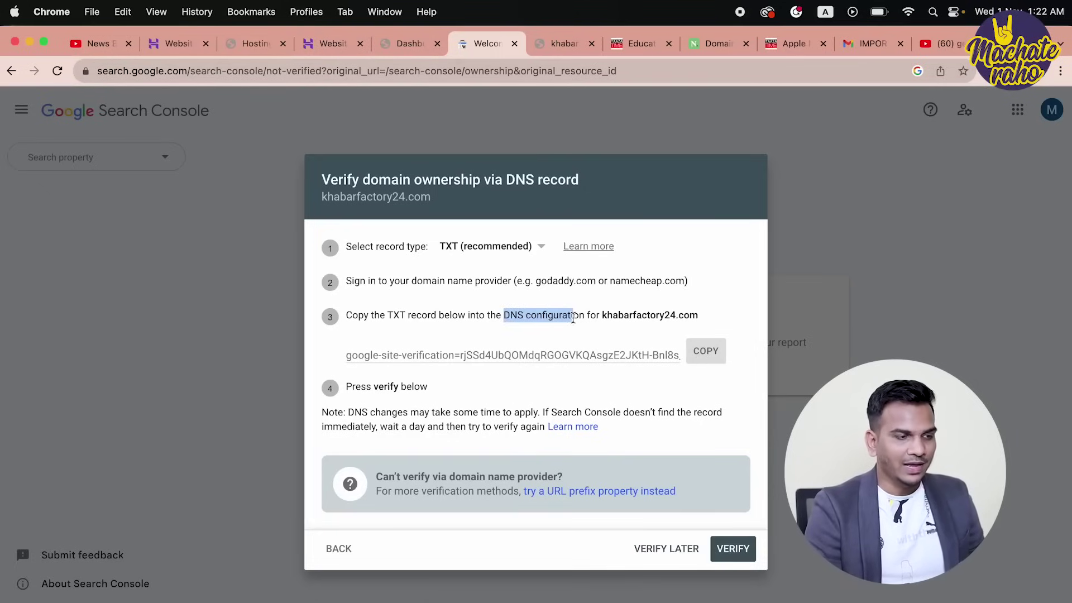
pyautogui.click(340, 45)
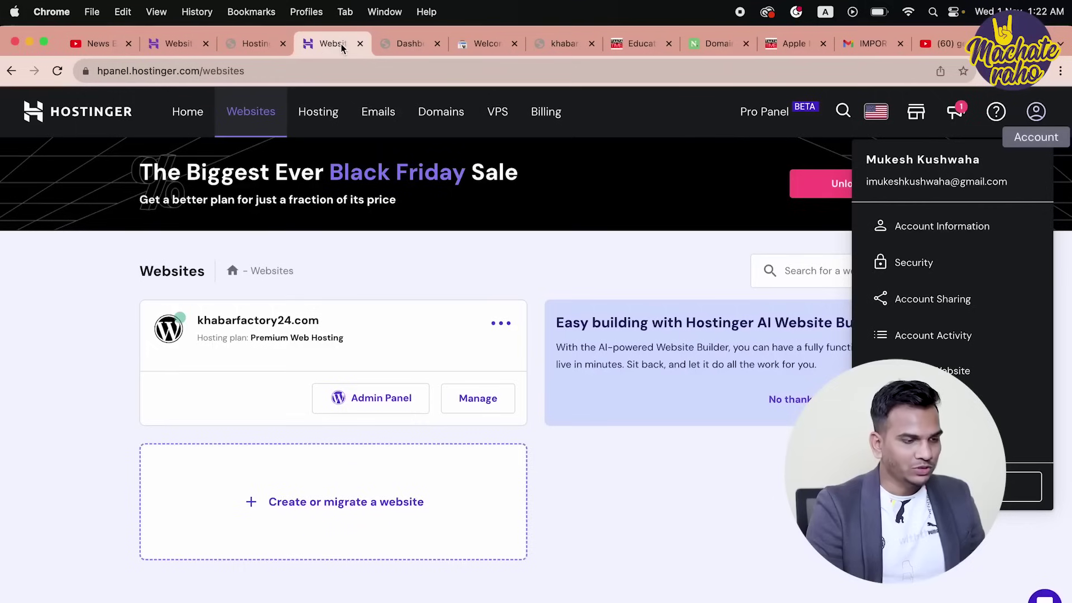
# Open the DNS Zone Editor under Advanced settings for khabarfactory24.com's hosting.
pyautogui.click(402, 44)
pyautogui.click(318, 48)
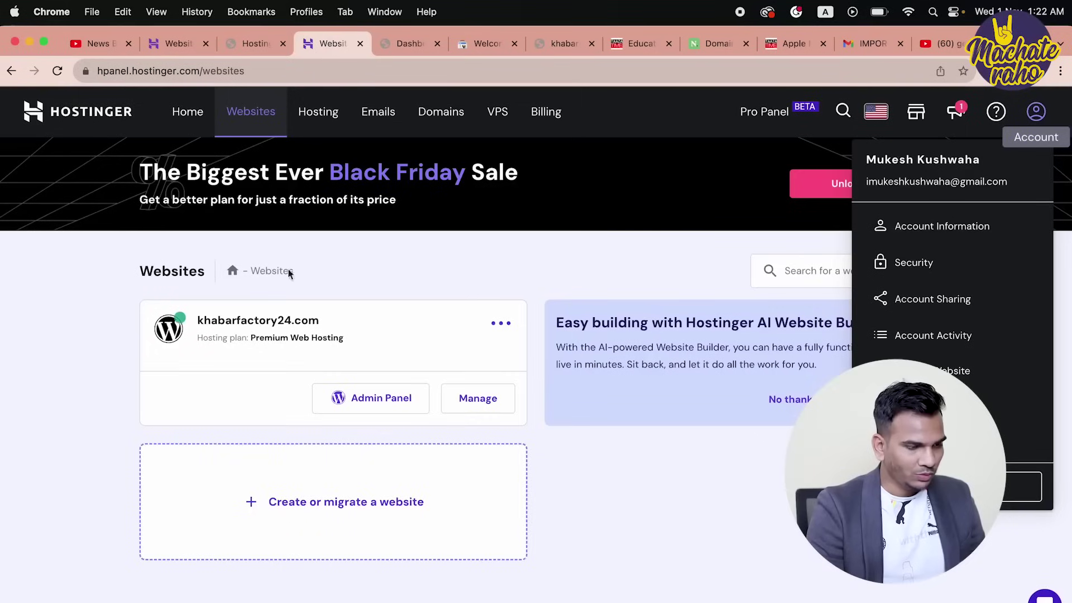
pyautogui.click(465, 402)
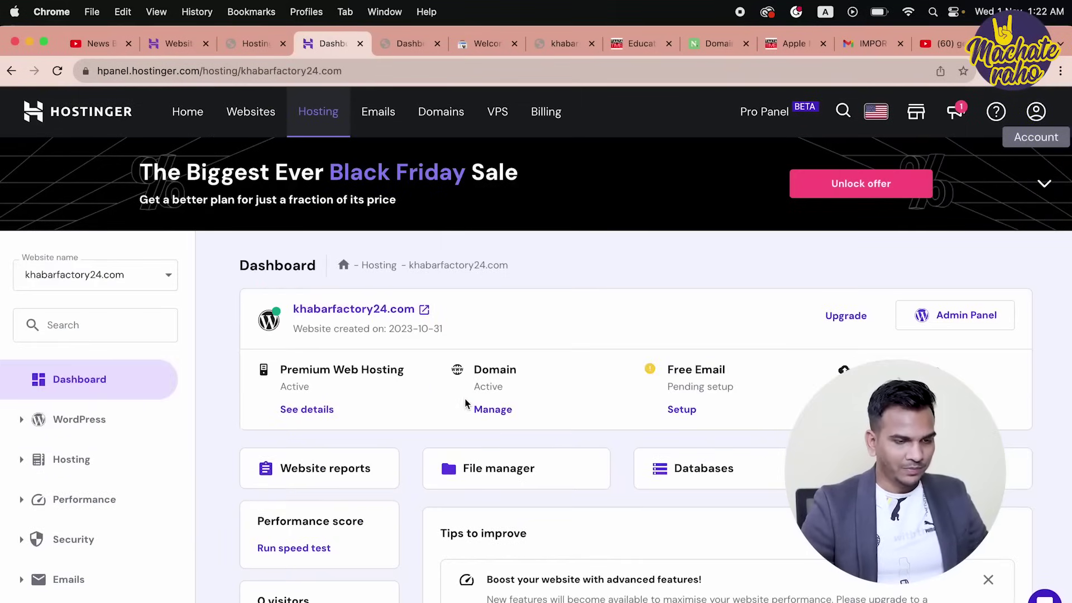
pyautogui.scroll(-5, 465, 402)
pyautogui.click(78, 575)
pyautogui.scroll(-3, 120, 507)
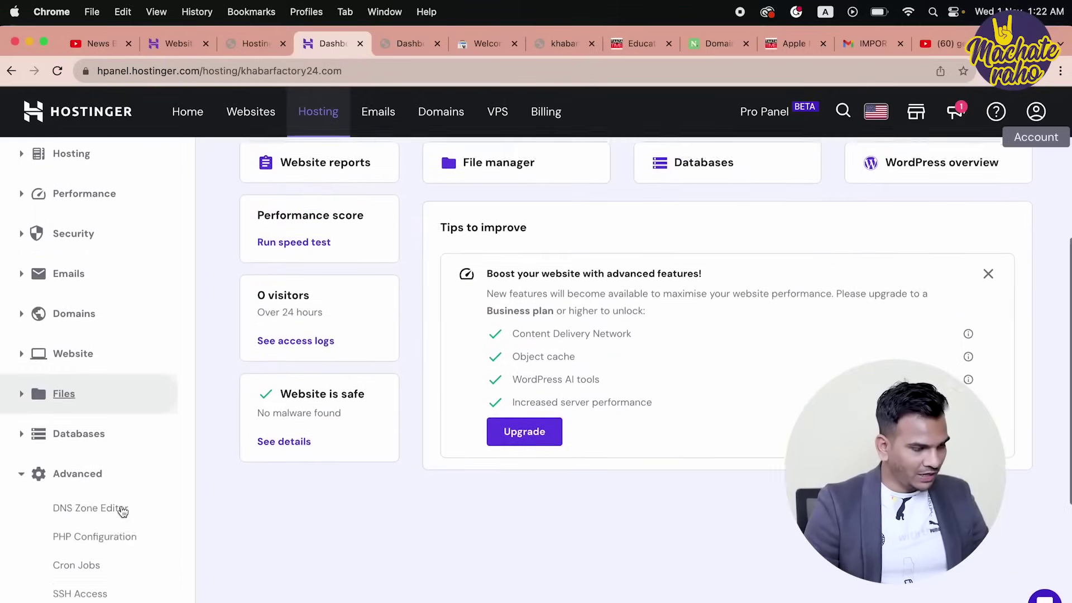
pyautogui.click(77, 439)
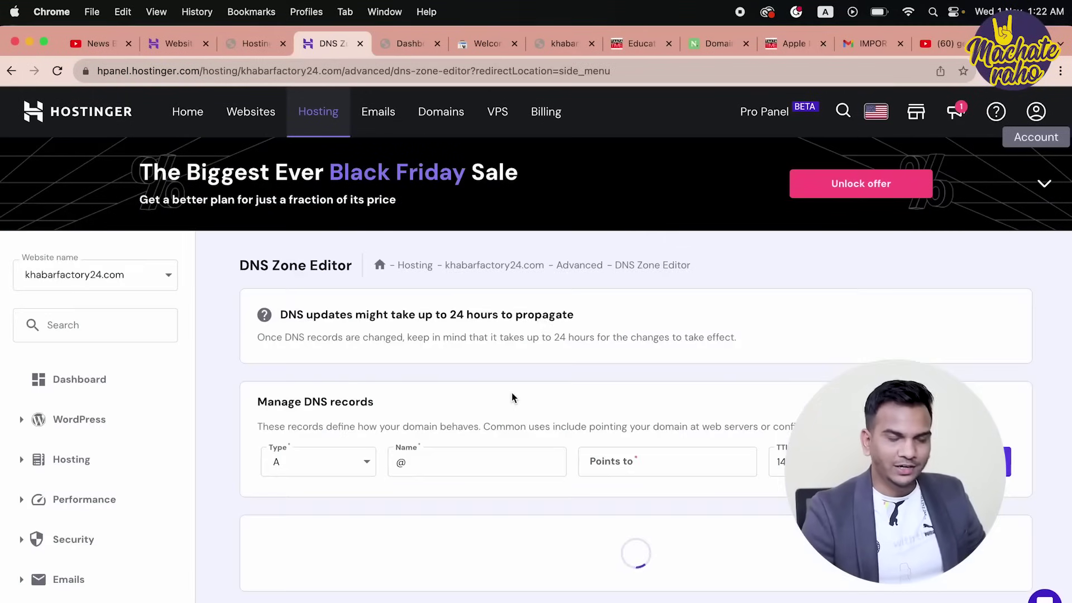
pyautogui.scroll(-2, 278, 378)
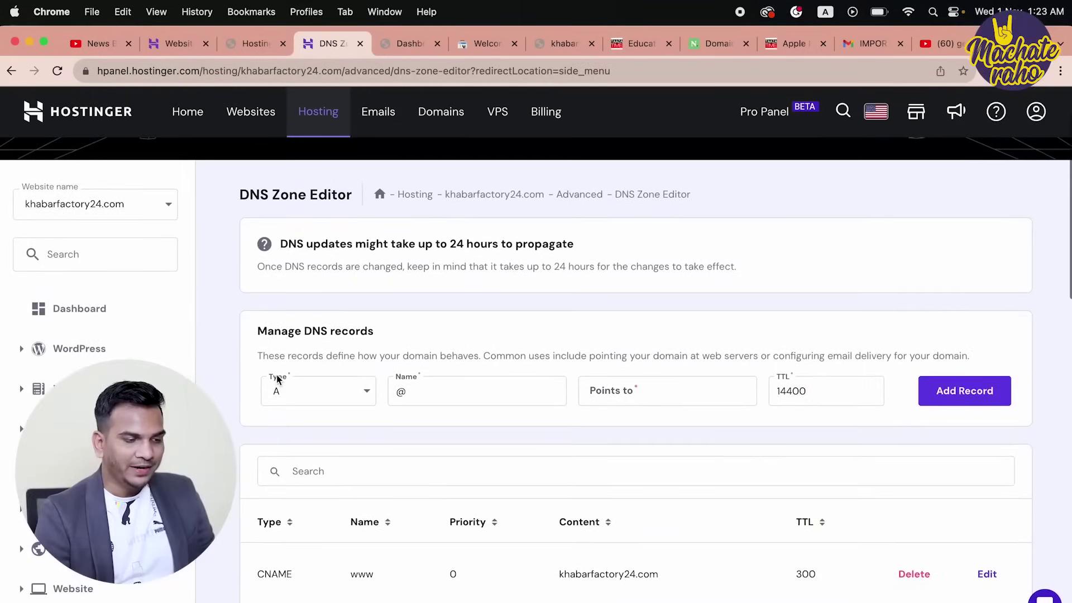
# Copy the verification string from Search Console into the new DNS record's value field.
pyautogui.click(413, 44)
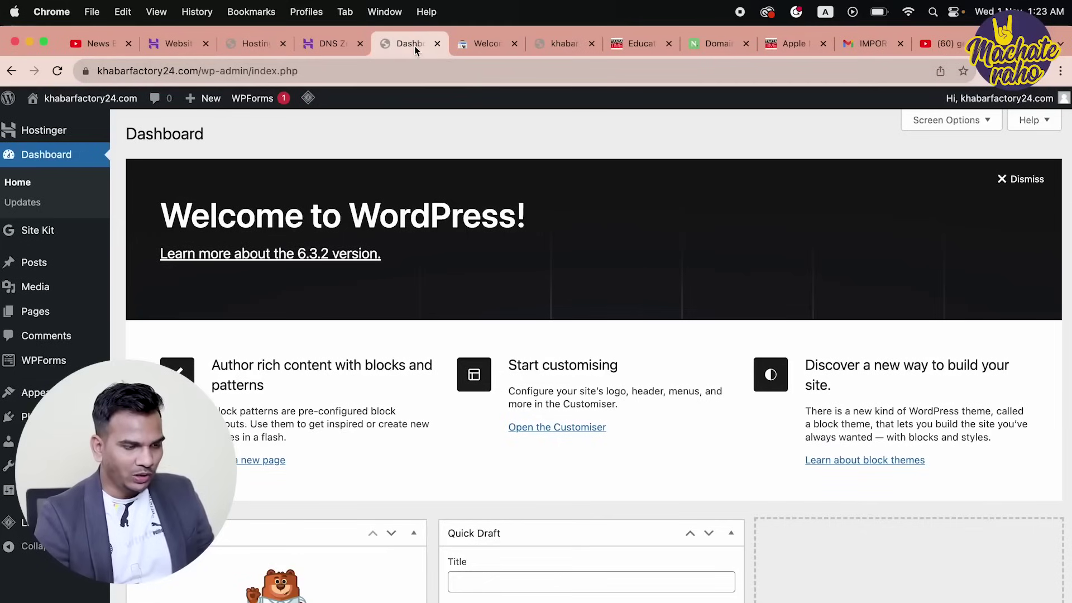
pyautogui.click(483, 45)
pyautogui.click(717, 359)
pyautogui.click(331, 44)
pyautogui.click(610, 402)
pyautogui.press('super+v')
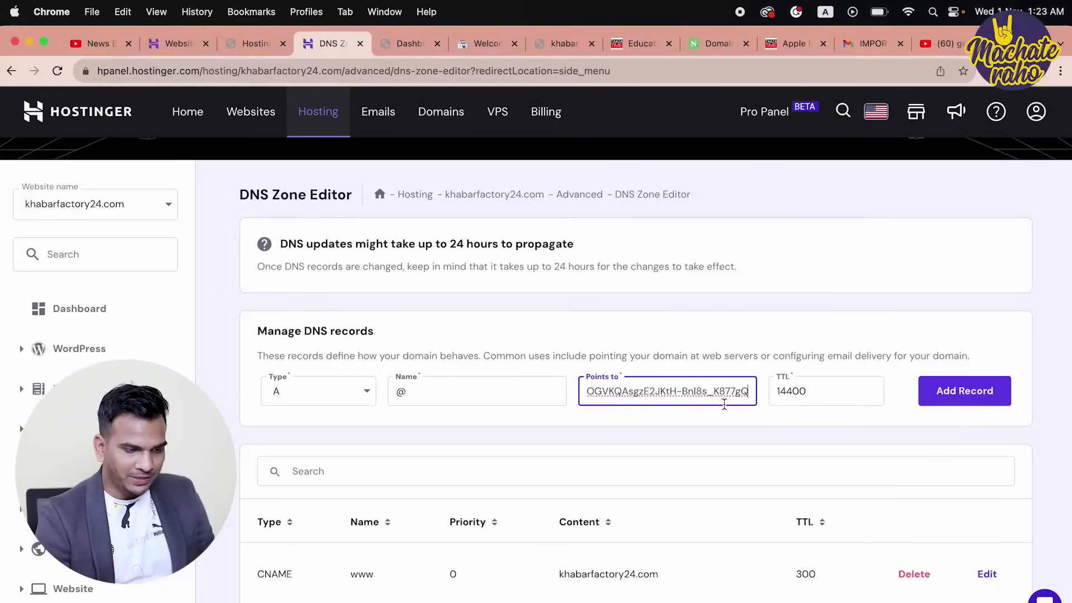
# Change the record type to TXT and re-paste the verification string as its value.
pyautogui.click(311, 390)
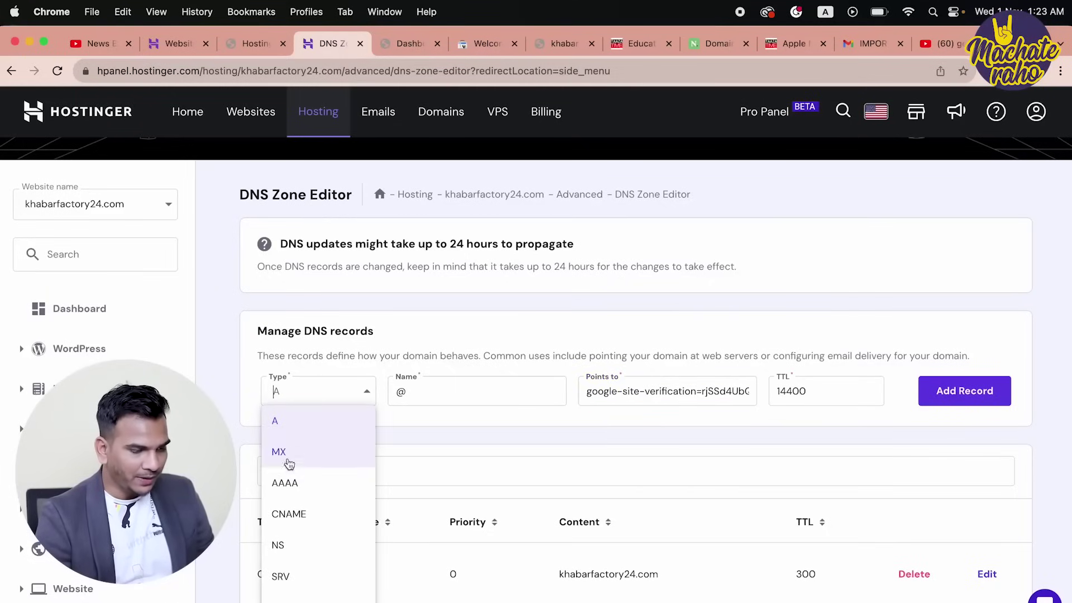
pyautogui.click(366, 389)
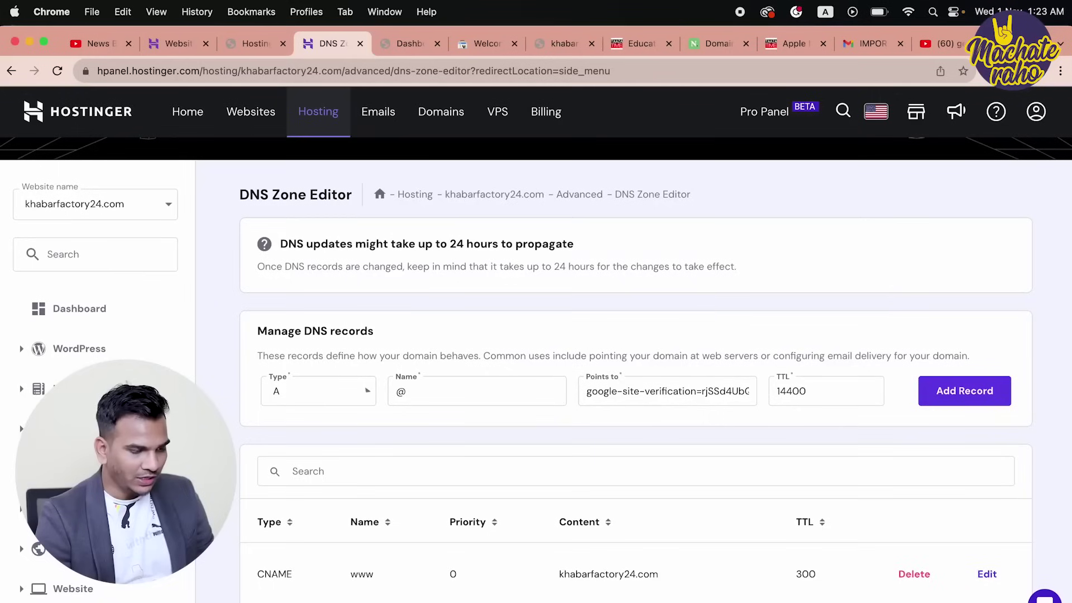
pyautogui.click(294, 392)
pyautogui.click(289, 599)
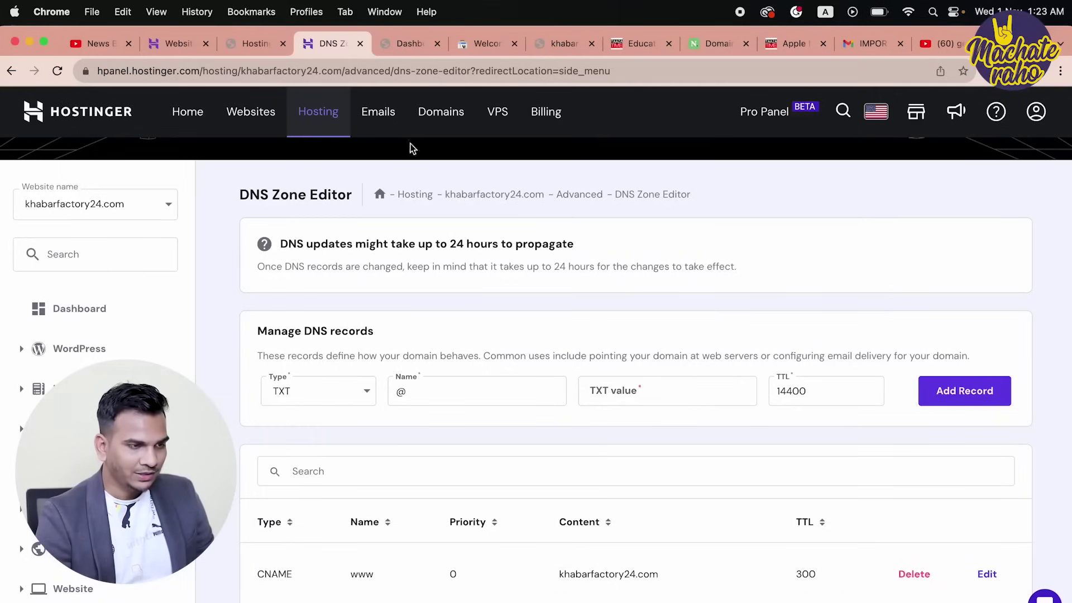
pyautogui.click(481, 44)
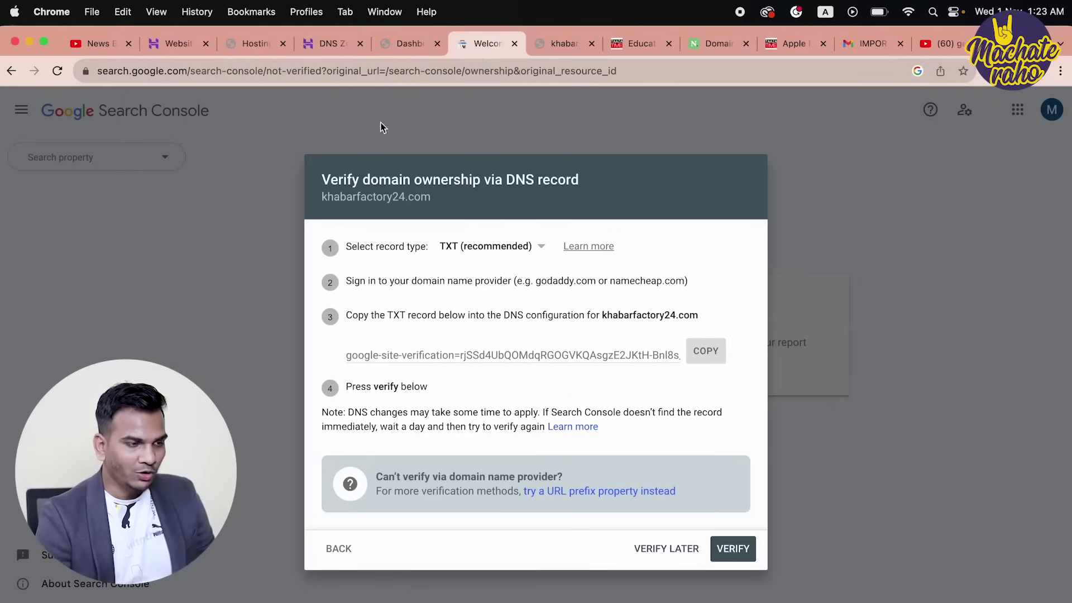
pyautogui.click(331, 44)
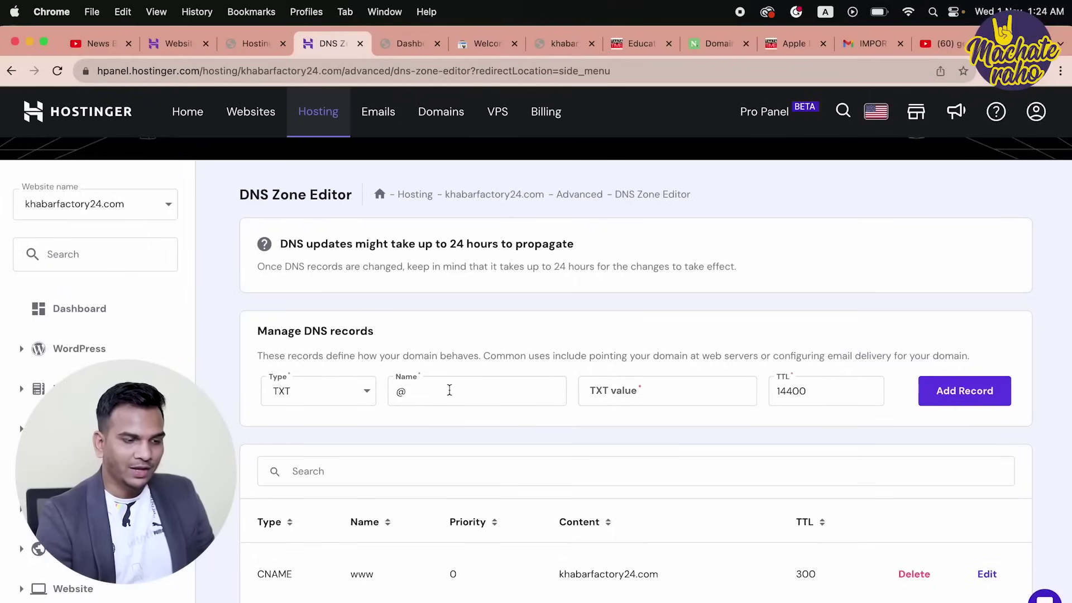
pyautogui.click(606, 403)
pyautogui.press('super+v')
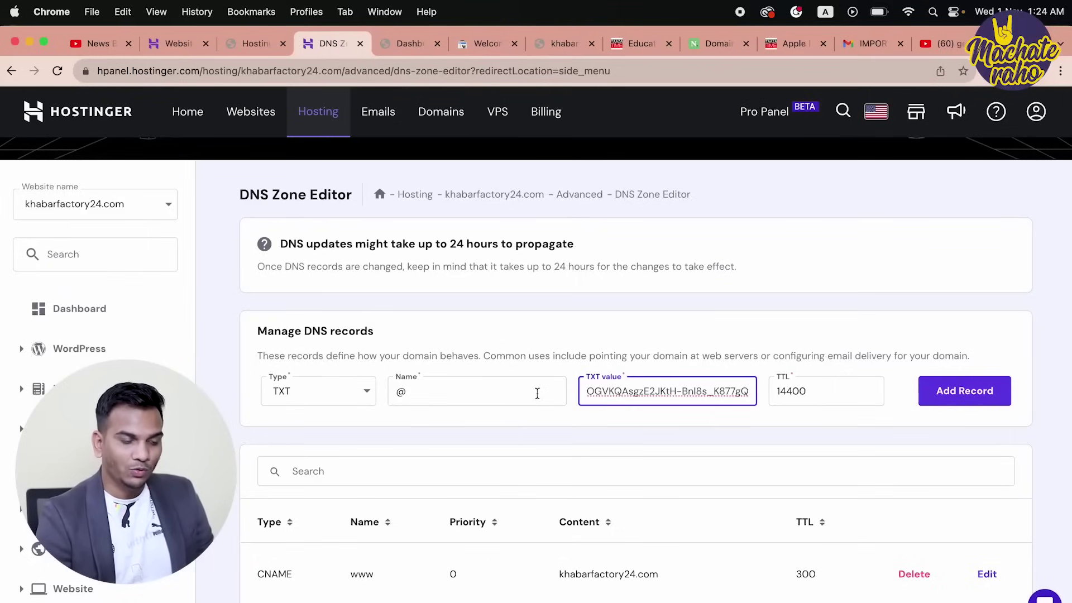
pyautogui.click(495, 393)
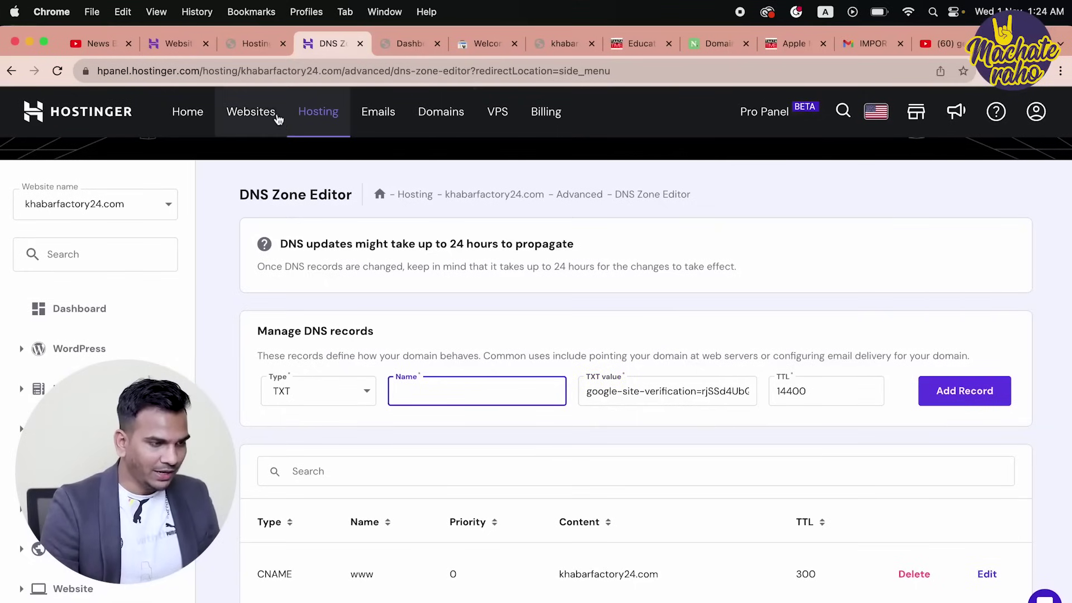
pyautogui.click(248, 12)
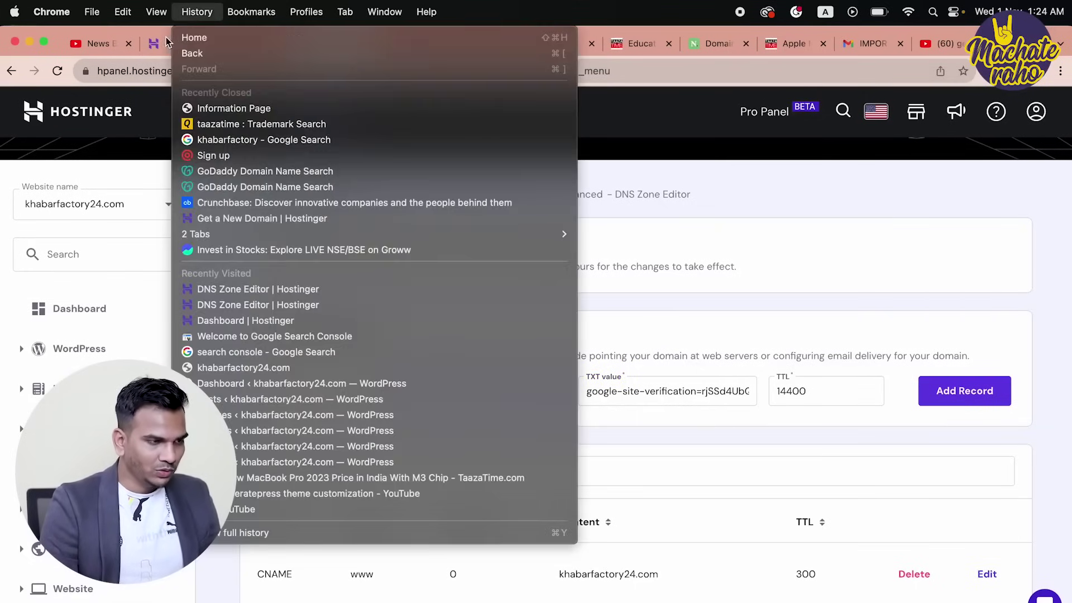
pyautogui.click(240, 45)
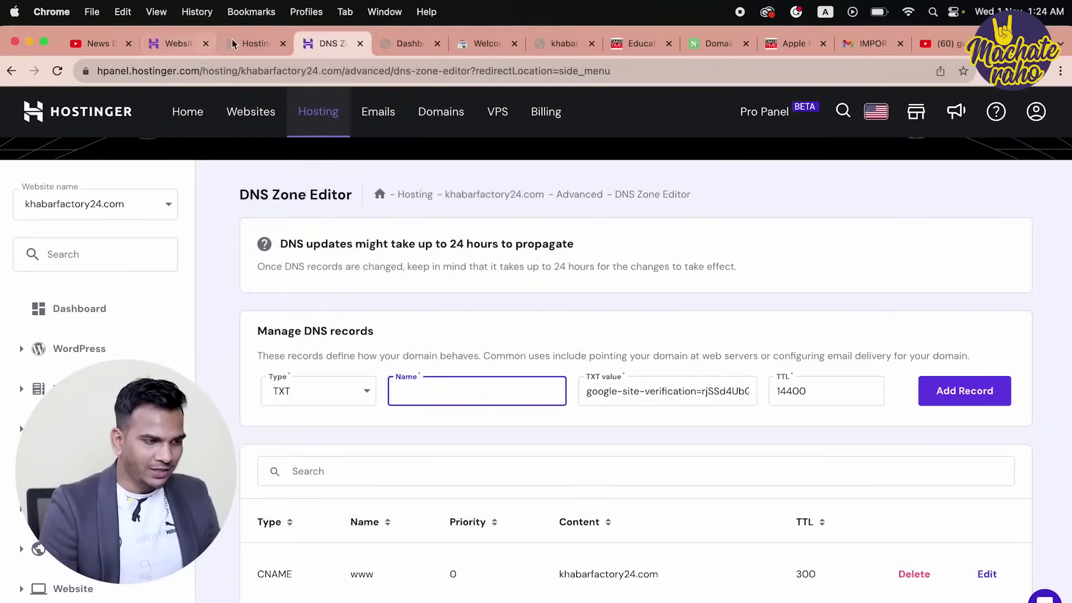
pyautogui.click(241, 45)
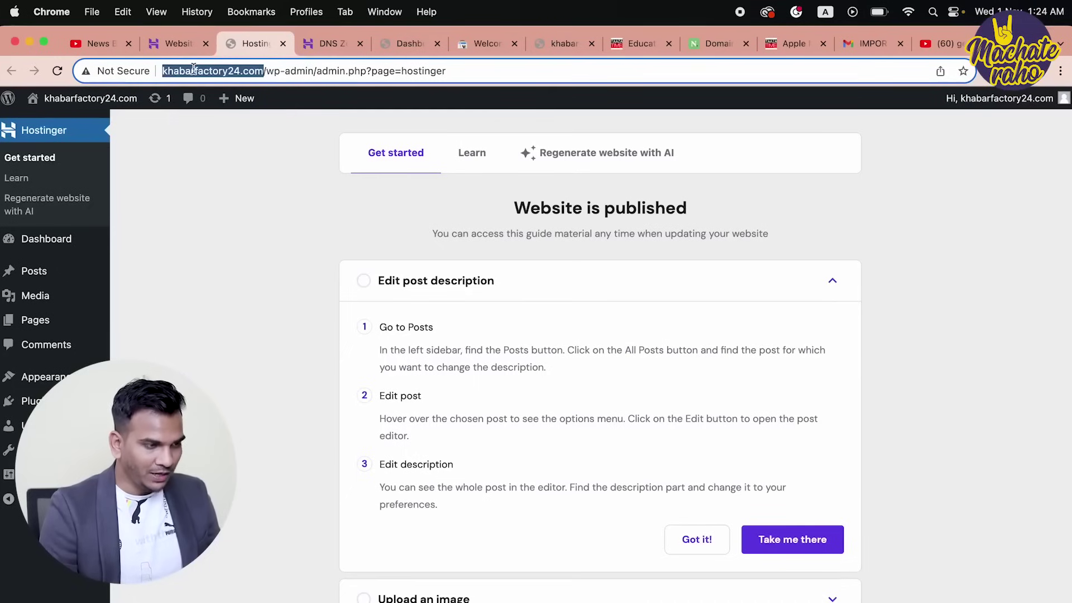
pyautogui.click(411, 43)
pyautogui.click(487, 43)
pyautogui.click(330, 44)
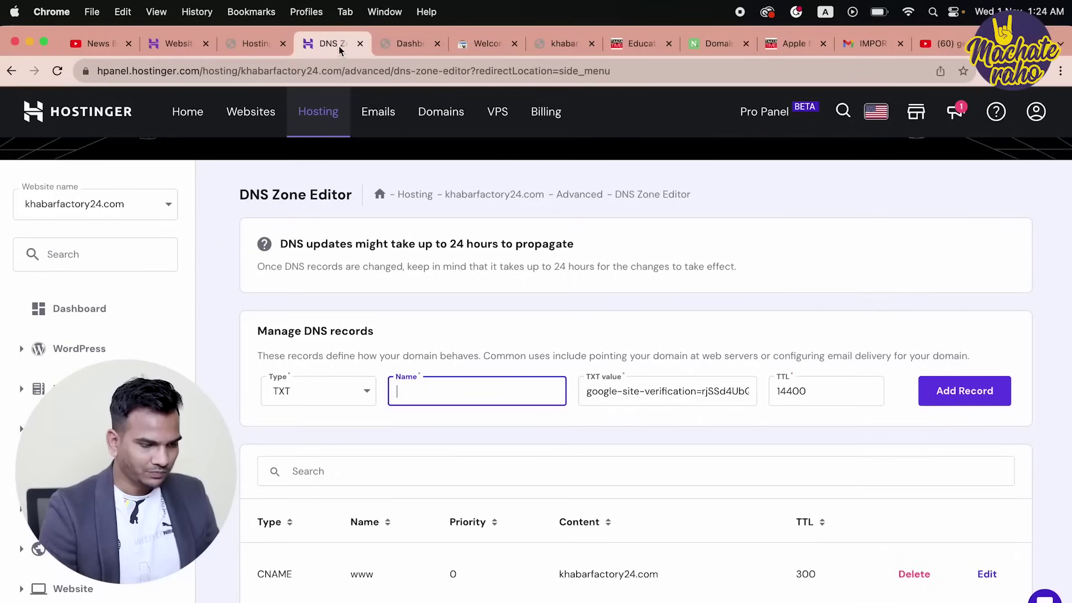
pyautogui.press('super+v')
pyautogui.moveTo(423, 391); pyautogui.dragTo(388, 391)
pyautogui.press('BackSpace')
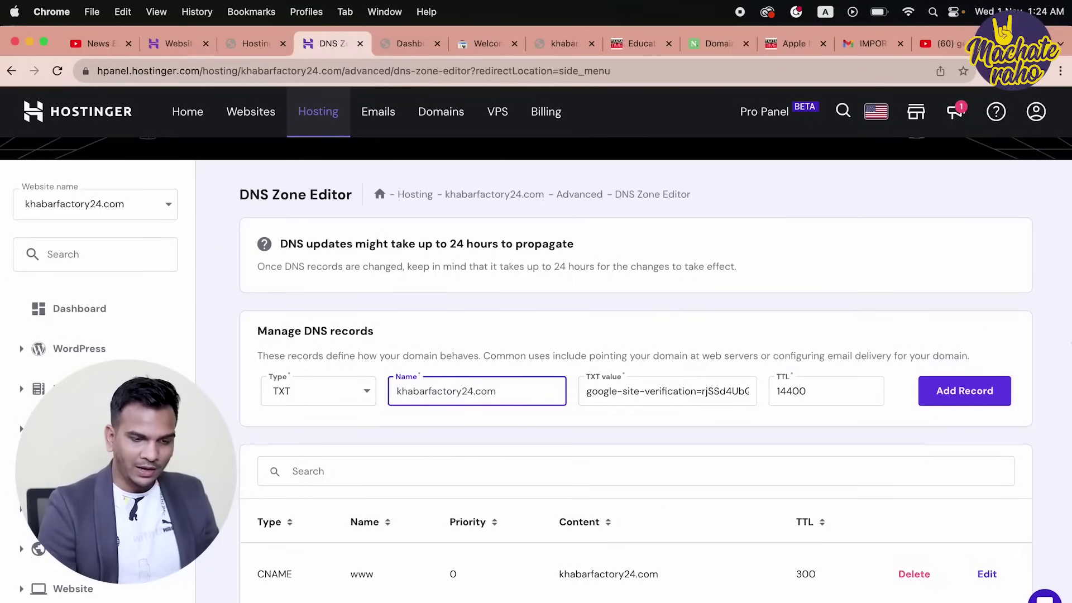
pyautogui.click(993, 394)
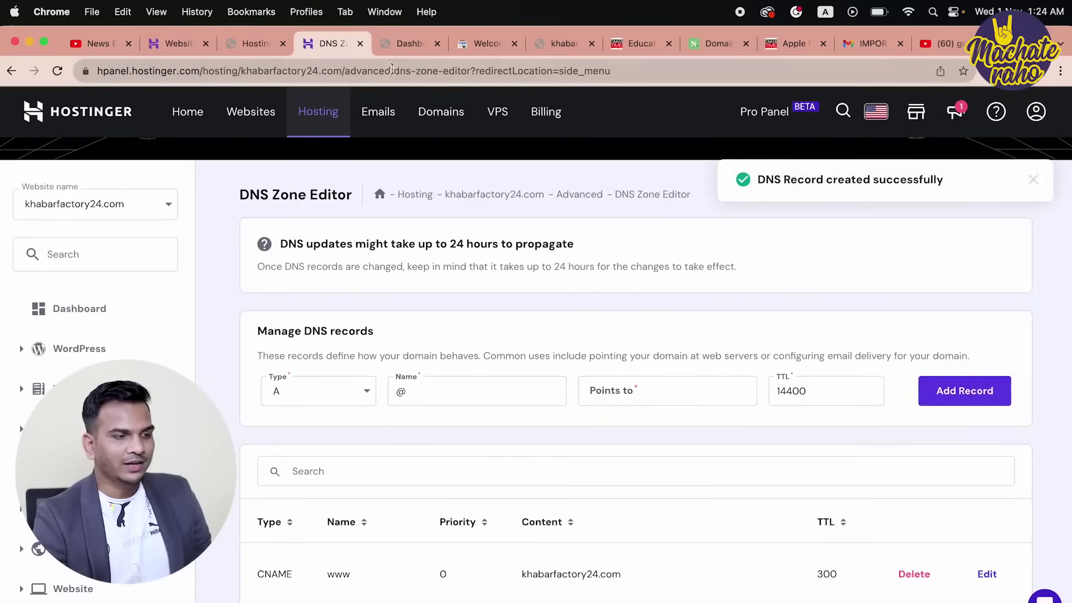
pyautogui.click(402, 45)
pyautogui.click(481, 45)
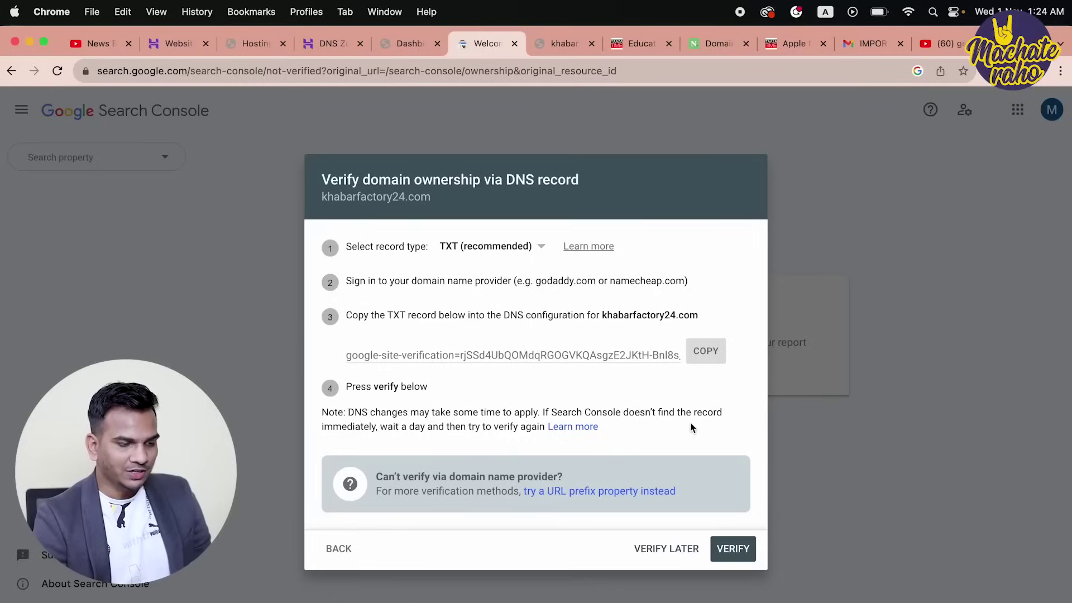
pyautogui.click(731, 548)
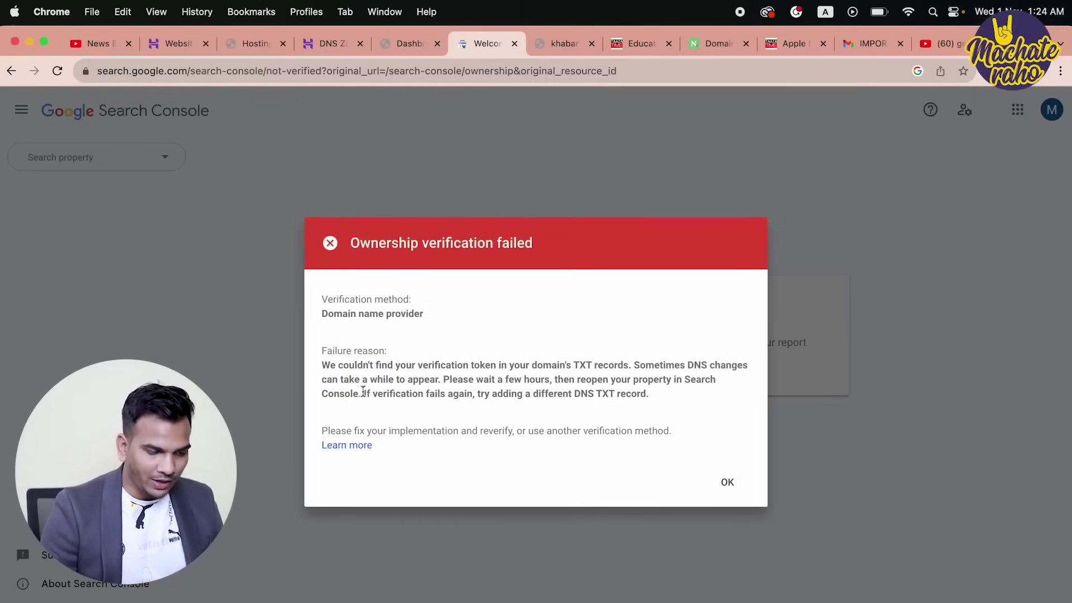
pyautogui.click(729, 483)
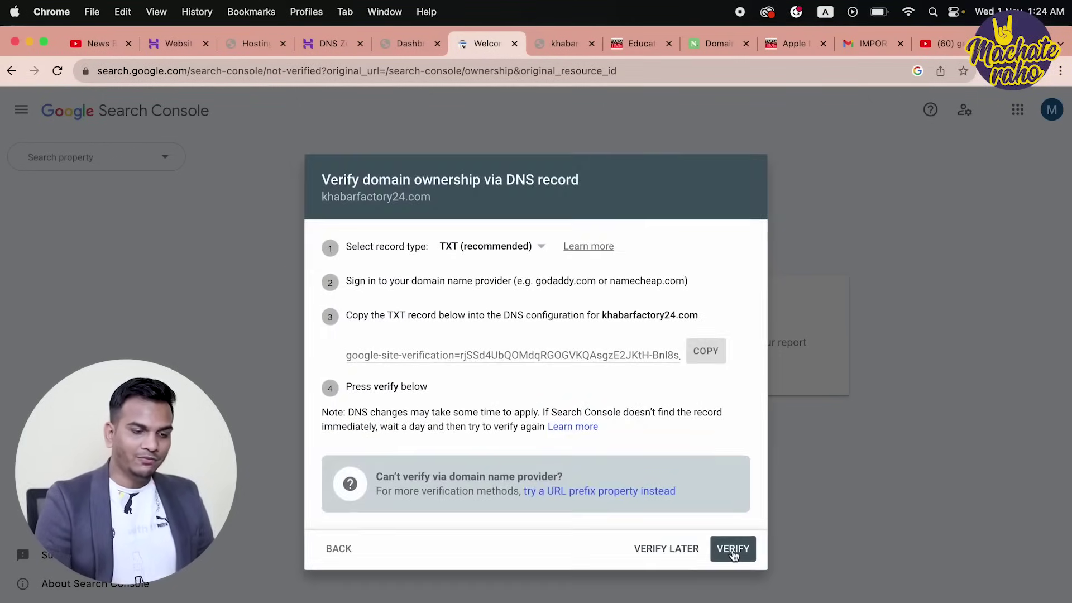
pyautogui.click(732, 551)
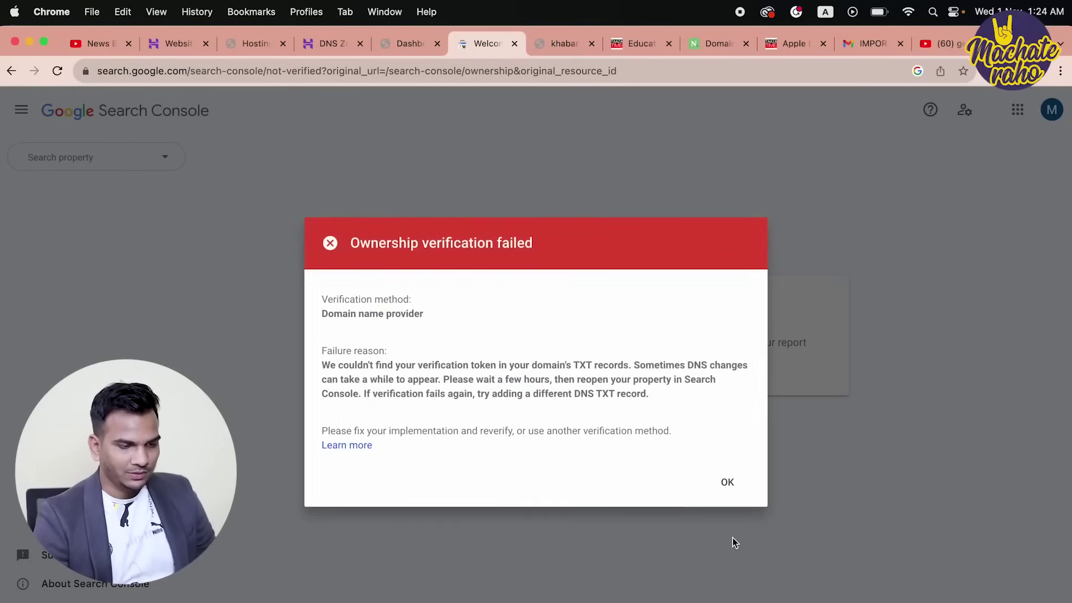
pyautogui.click(733, 491)
pyautogui.click(732, 549)
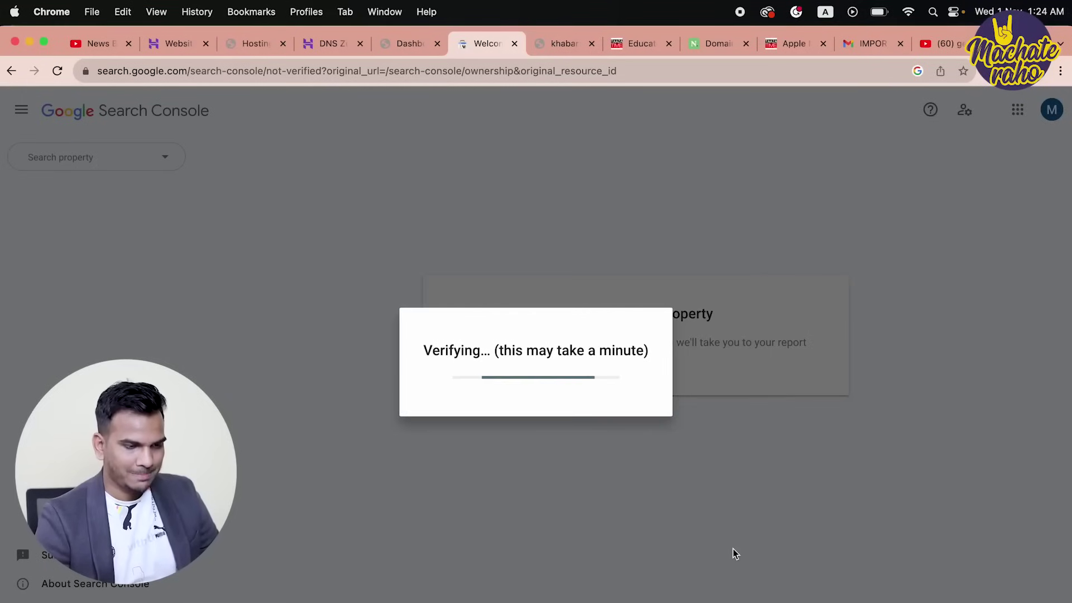
pyautogui.click(728, 482)
pyautogui.click(496, 251)
pyautogui.click(497, 251)
# Review the existing DNS records, then copy Search Console's CNAME host label.
pyautogui.press('super+4')
pyautogui.scroll(-15, 562, 286)
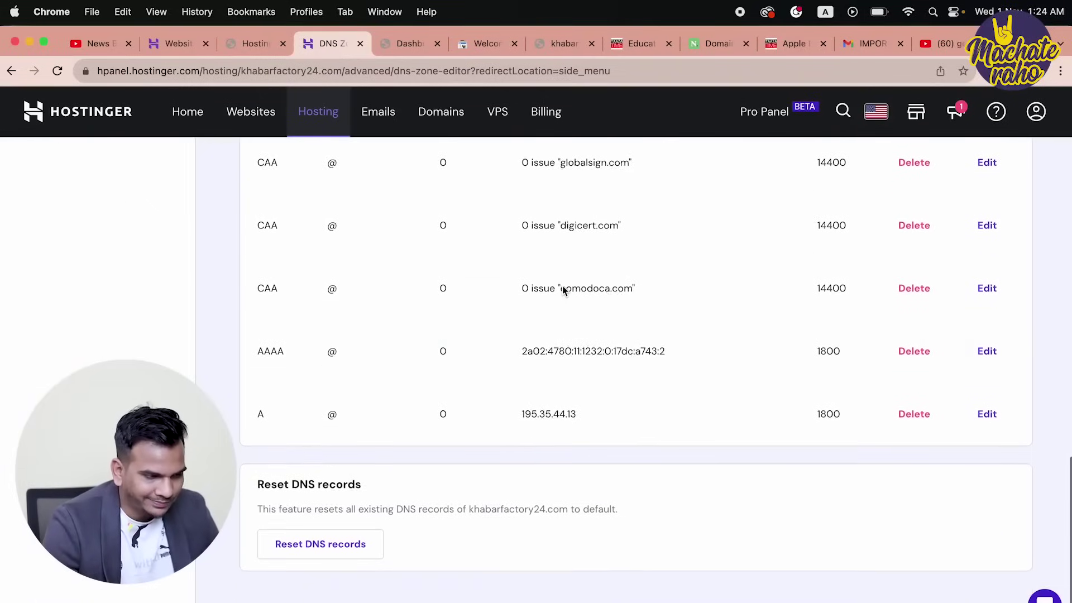
pyautogui.scroll(2, 562, 285)
pyautogui.scroll(8, 563, 286)
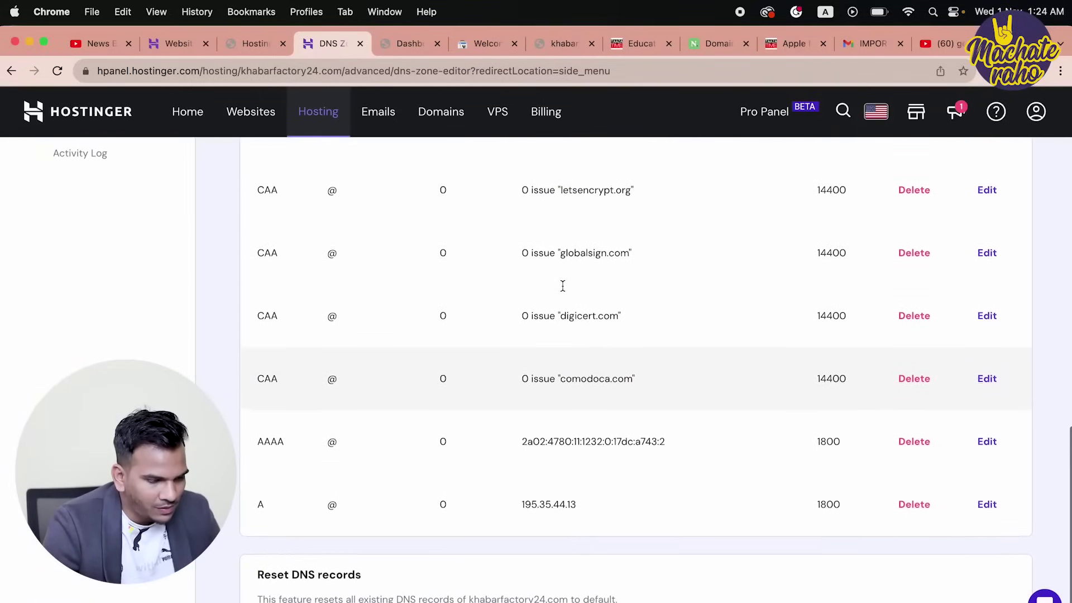
pyautogui.scroll(3, 563, 290)
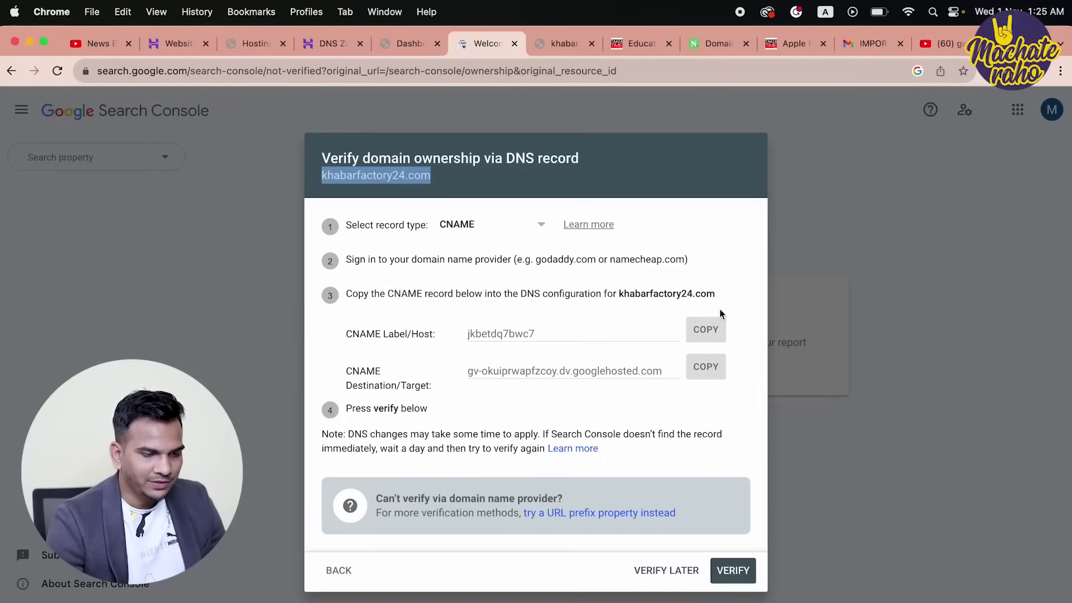
pyautogui.click(705, 330)
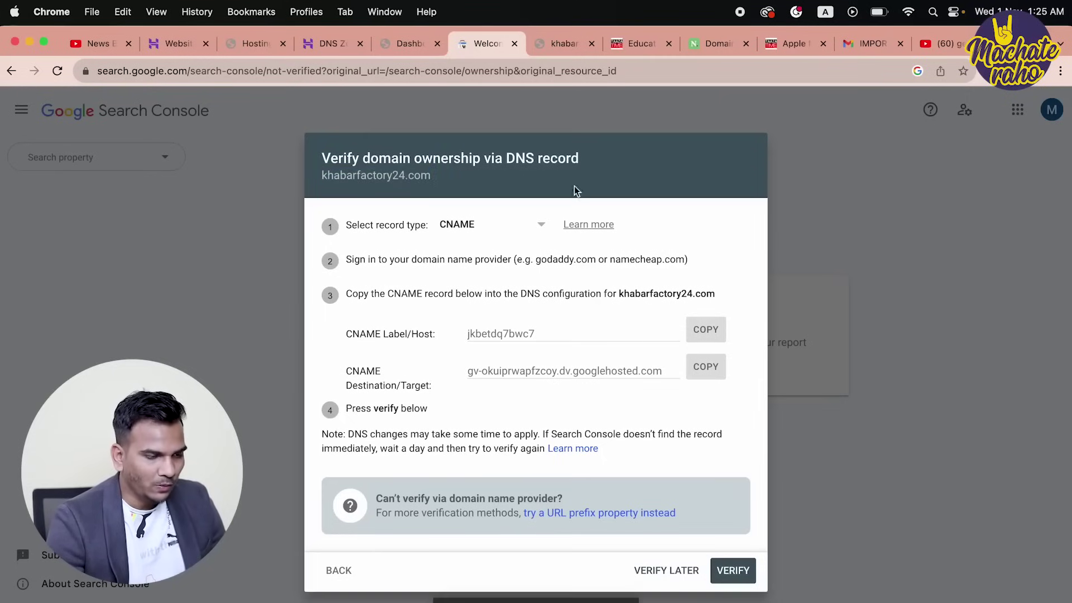
pyautogui.click(334, 48)
pyautogui.scroll(6, 318, 214)
# Start a CNAME record in the DNS Zone Editor, pasting the copied value as Target.
pyautogui.click(327, 451)
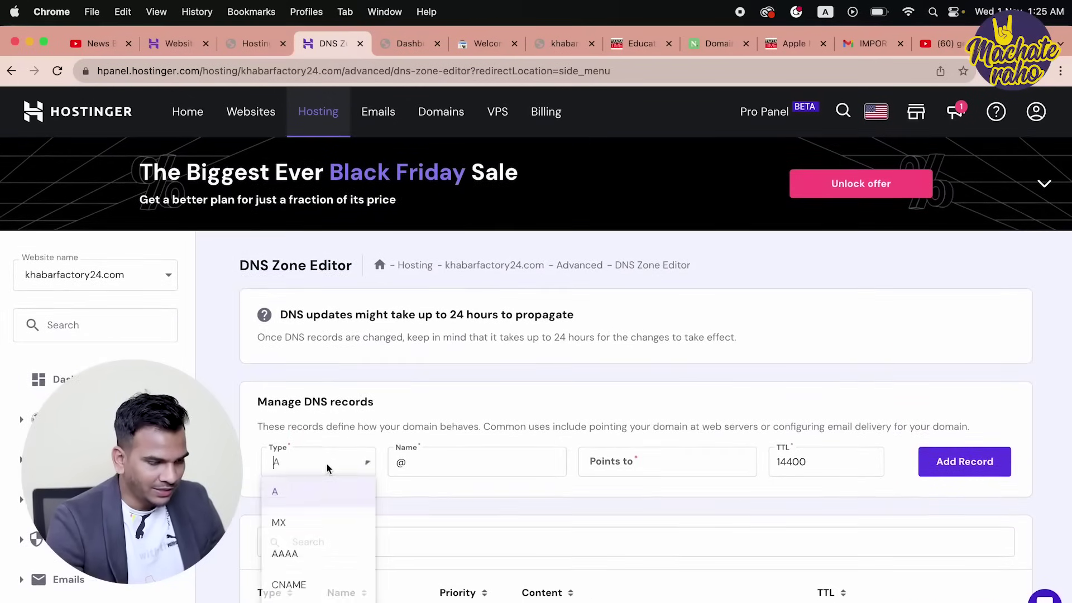
pyautogui.scroll(-3, 318, 447)
pyautogui.click(298, 432)
pyautogui.click(437, 304)
pyautogui.click(630, 302)
pyautogui.press('super+v')
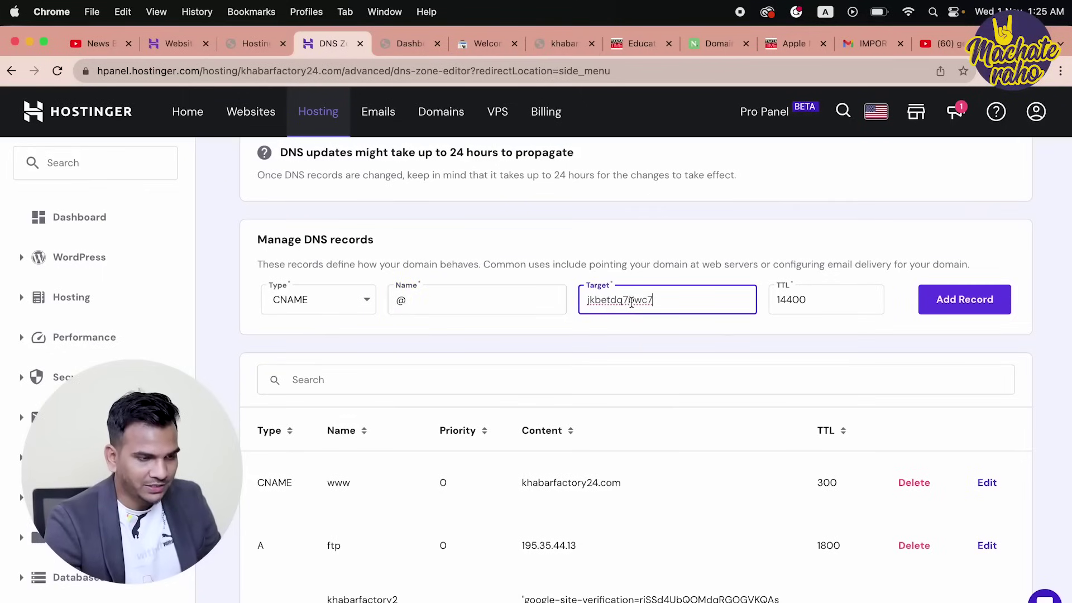
# Replace the Target with the destination gv-okuiprwapfzcoy.dv.googlehosted.com copied from Search Console.
pyautogui.click(484, 44)
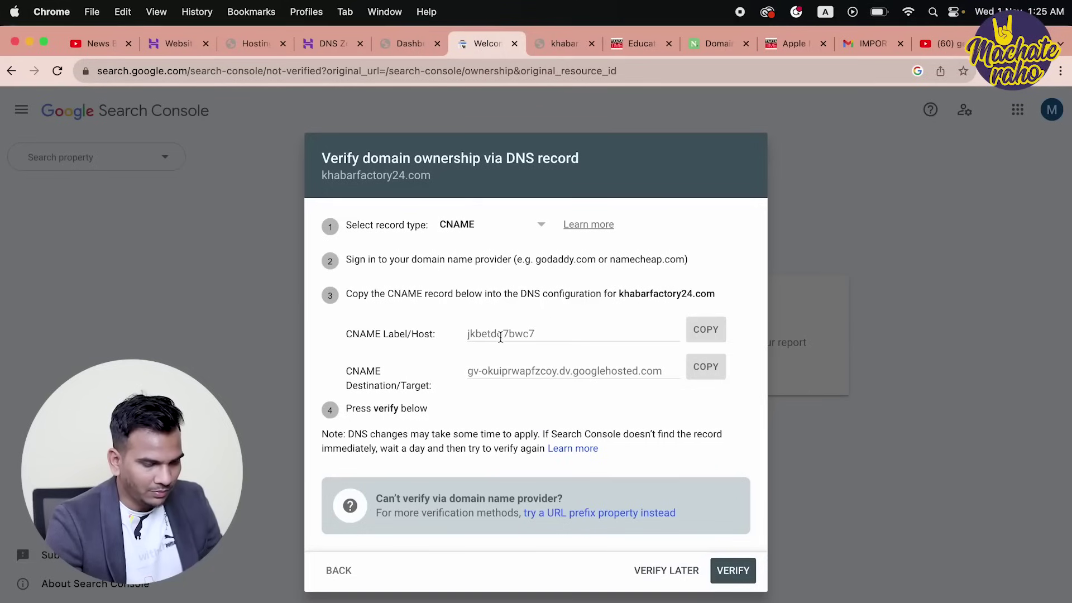
pyautogui.doubleClick(527, 372)
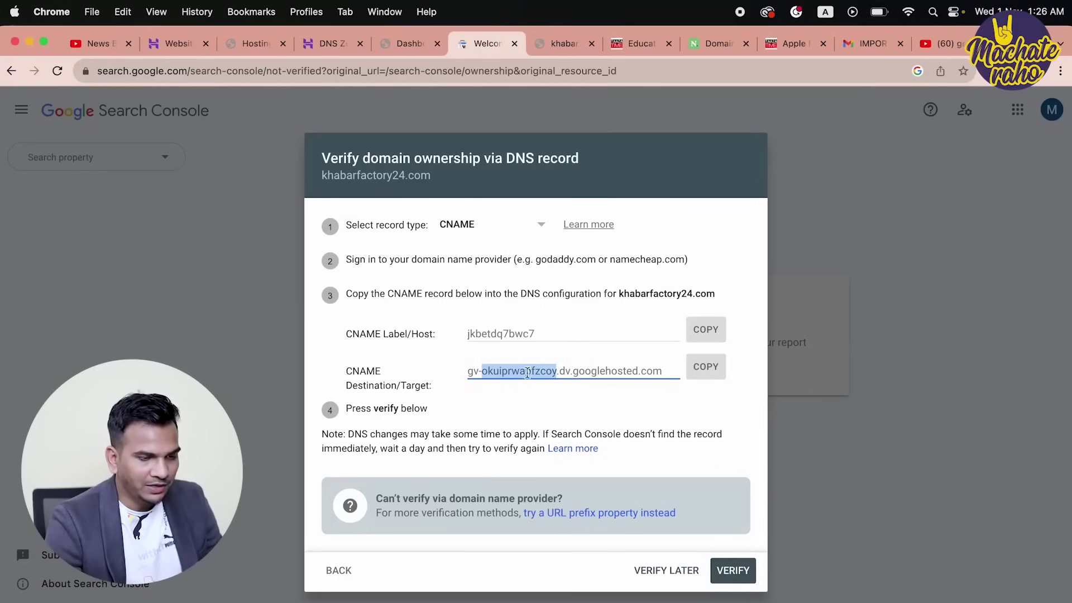
pyautogui.click(705, 374)
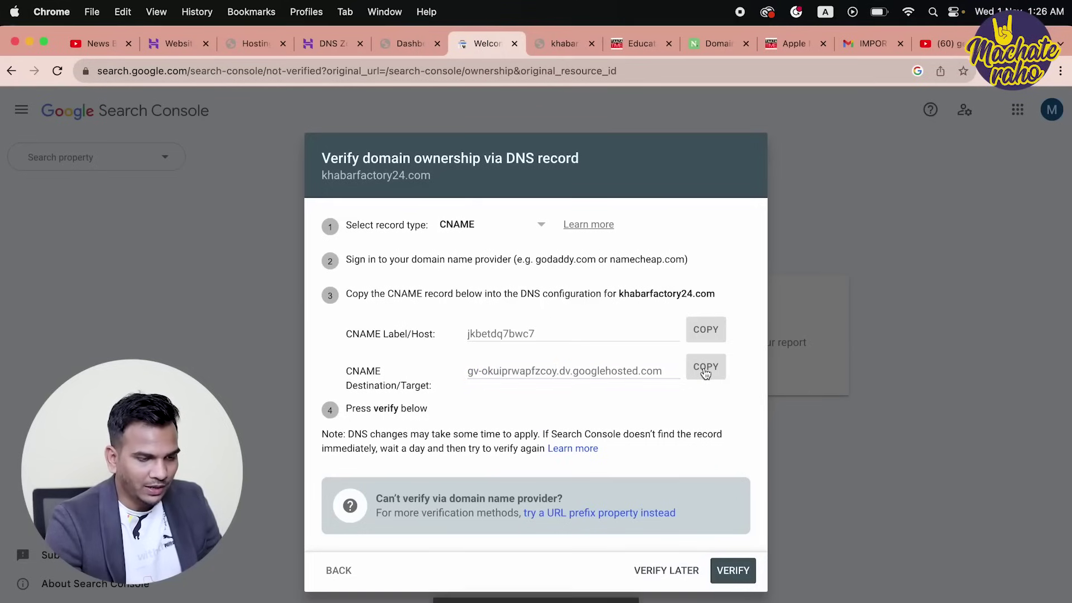
pyautogui.click(336, 44)
pyautogui.doubleClick(624, 300)
pyautogui.press('super+v')
# Set the record name to host label jkbetdq7bwc7 and add the CNAME record.
pyautogui.click(485, 45)
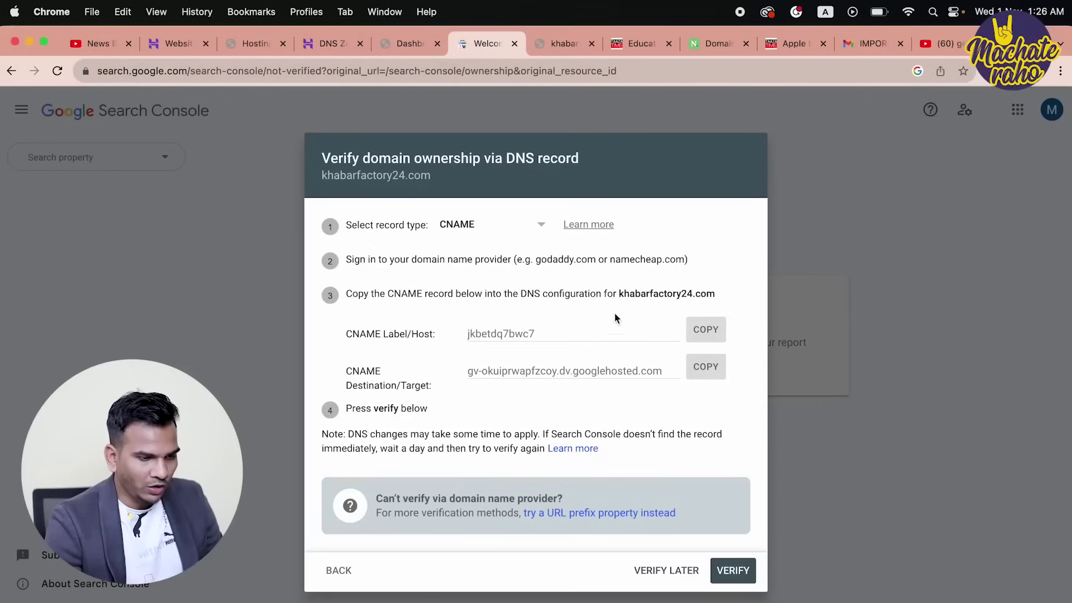
pyautogui.click(701, 330)
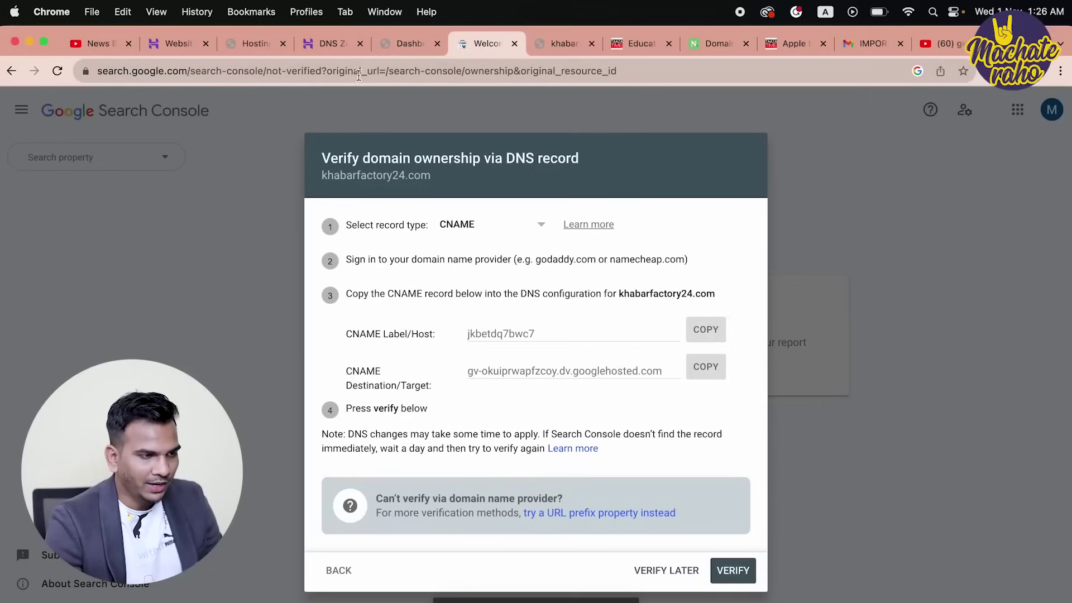
pyautogui.click(334, 44)
pyautogui.doubleClick(413, 296)
pyautogui.press('super+v')
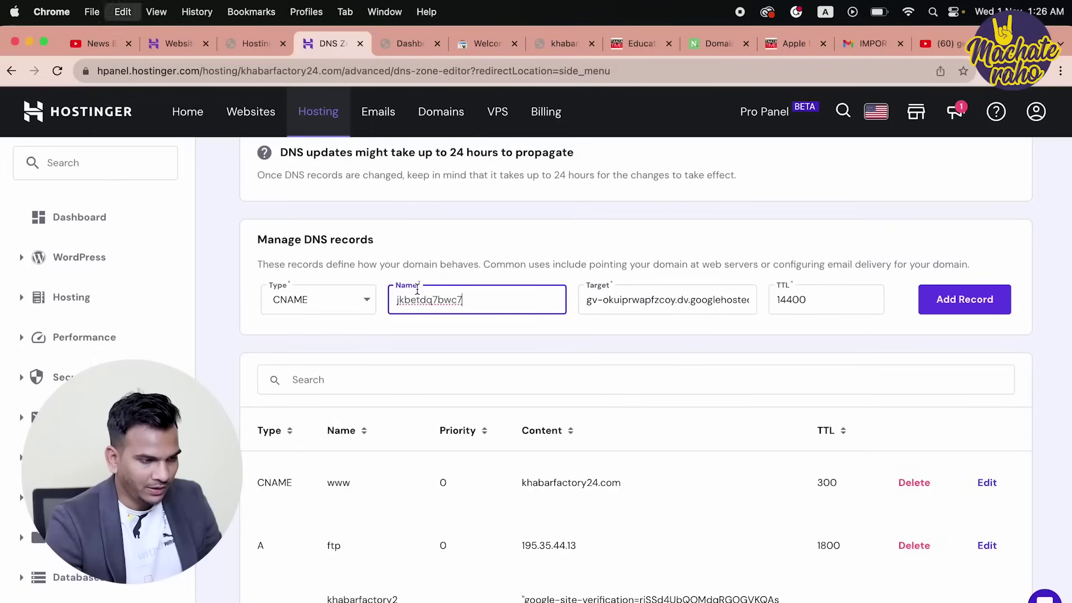
pyautogui.click(964, 302)
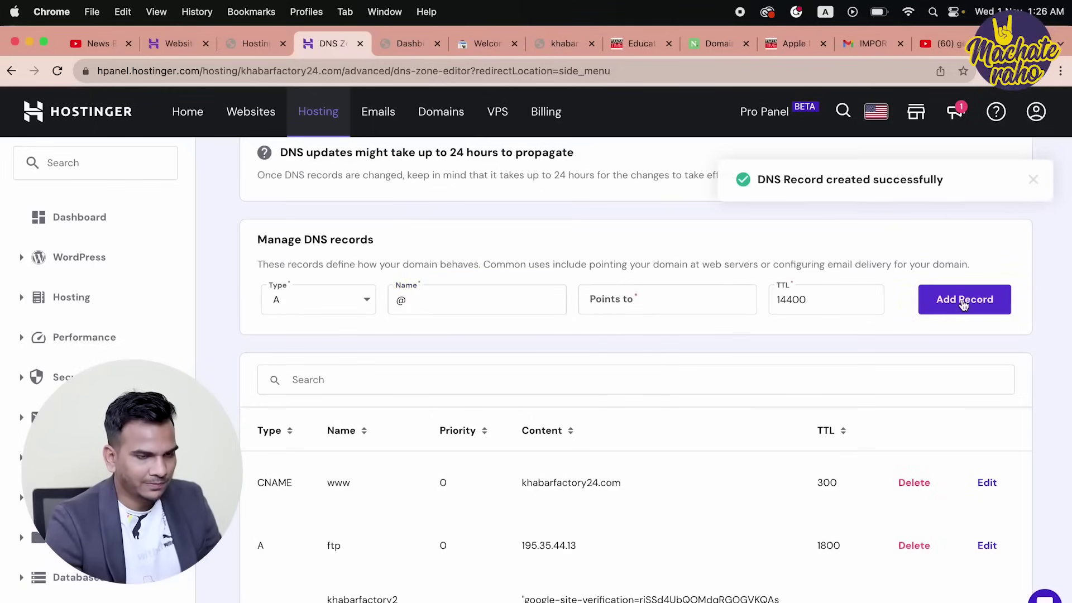
pyautogui.click(413, 44)
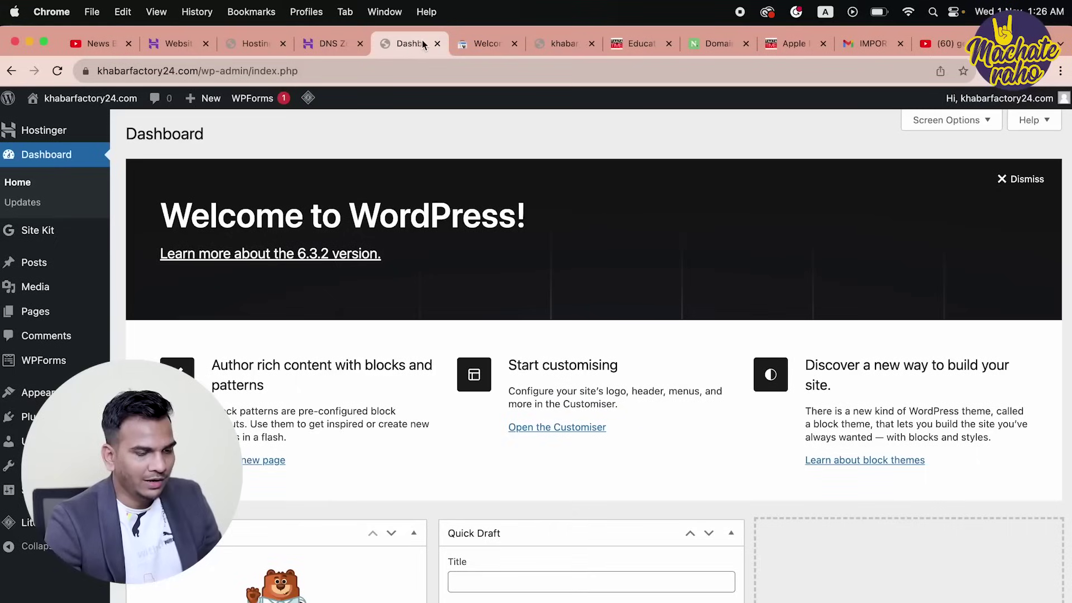
pyautogui.click(483, 44)
# Verify khabarfactory24.com via DNS, open the domain property, and dismiss its welcome message.
pyautogui.click(733, 571)
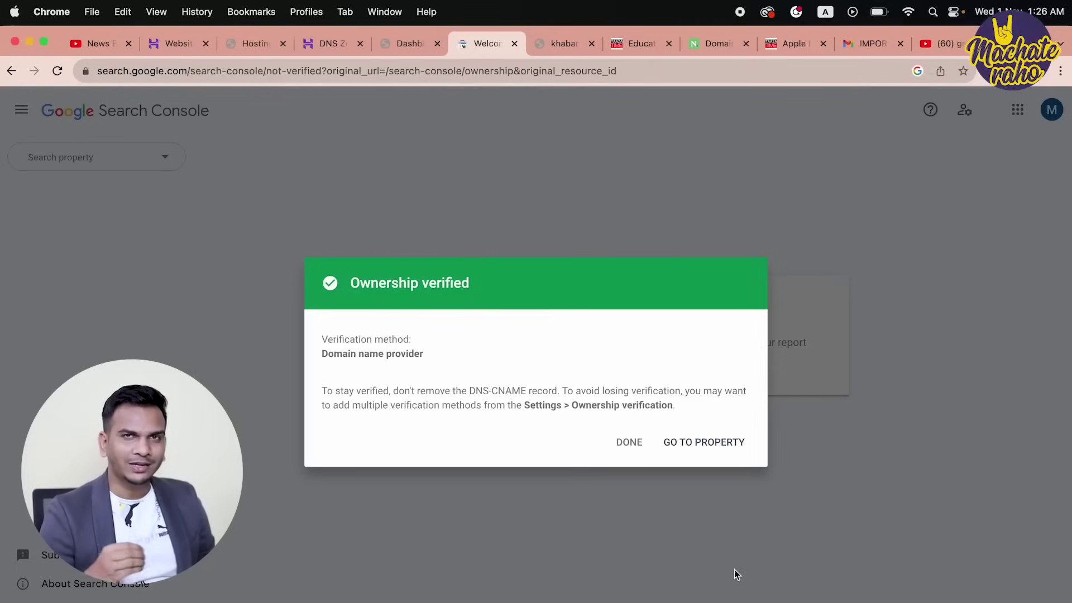
pyautogui.click(711, 449)
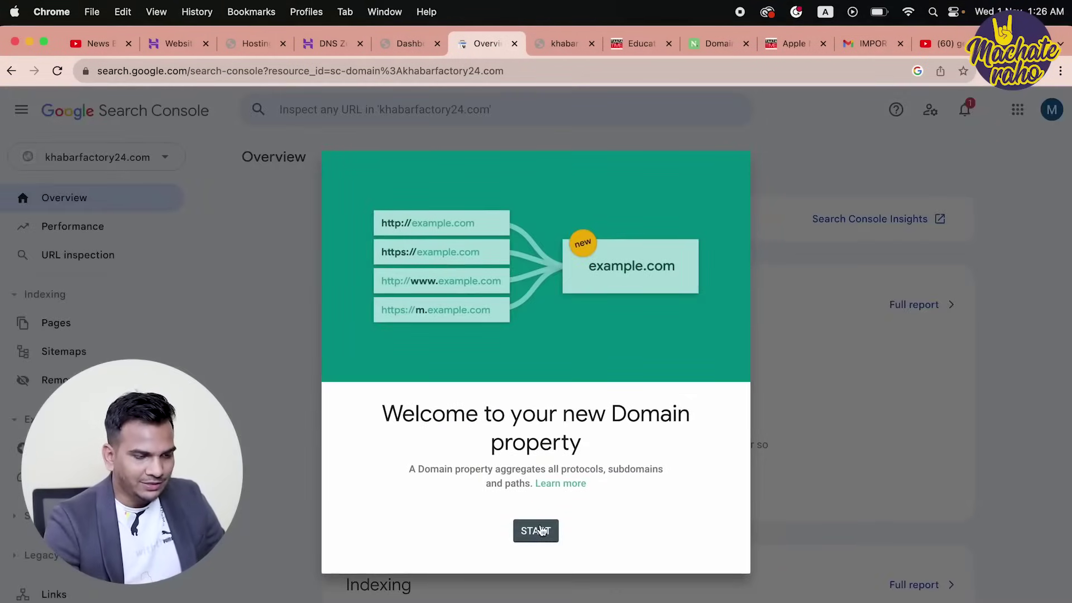
pyautogui.click(540, 530)
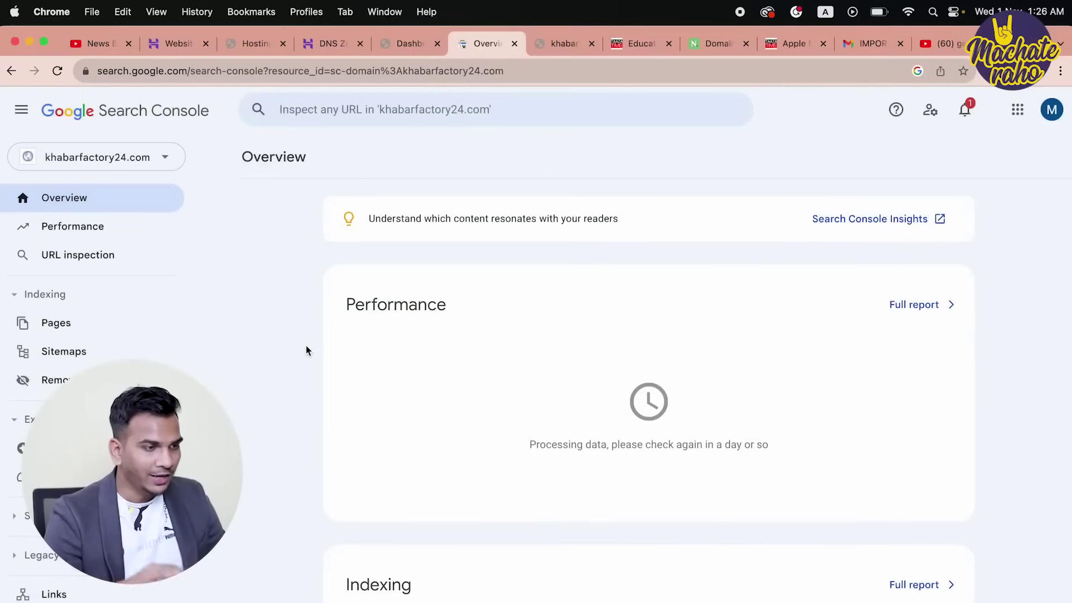
pyautogui.click(321, 44)
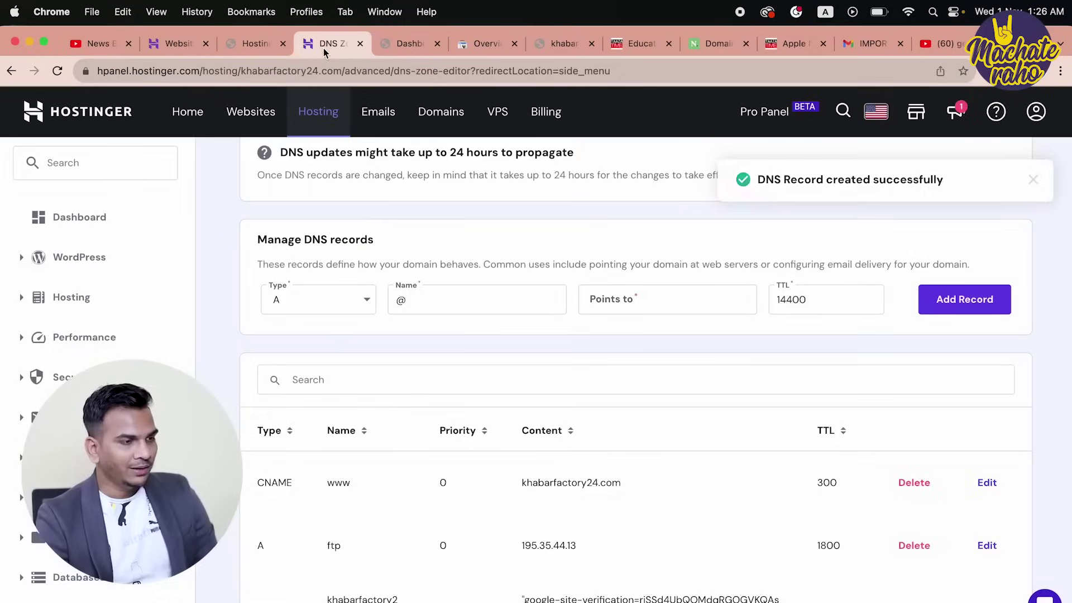
pyautogui.click(164, 44)
# Open Site Kit from the Plugins area and opt in to Google Analytics and anonymous usage-data sharing.
pyautogui.click(255, 44)
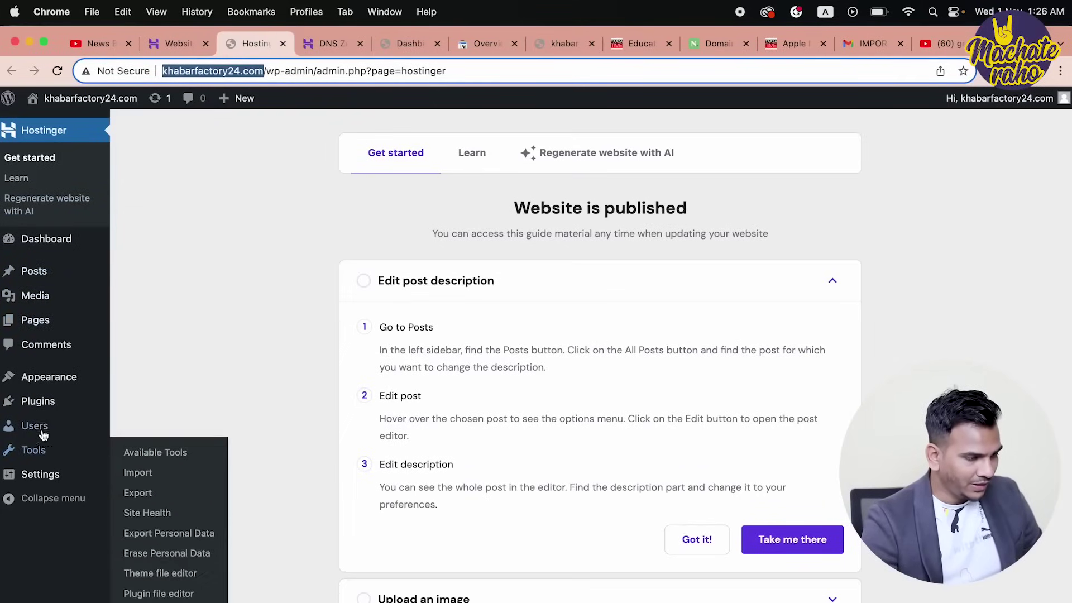
pyautogui.click(39, 405)
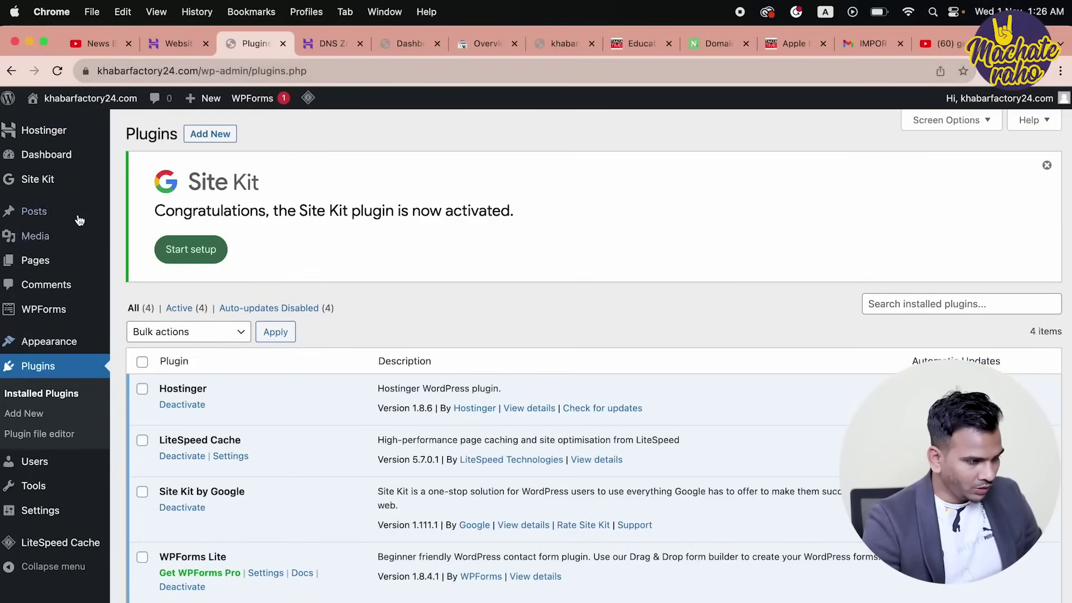
pyautogui.click(67, 179)
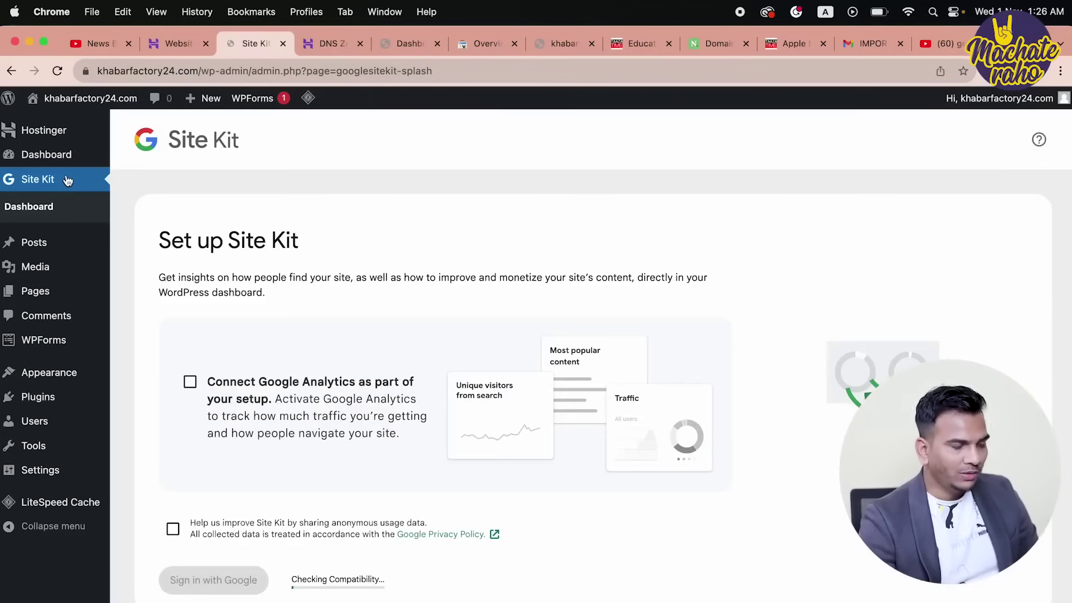
pyautogui.click(191, 383)
pyautogui.click(173, 530)
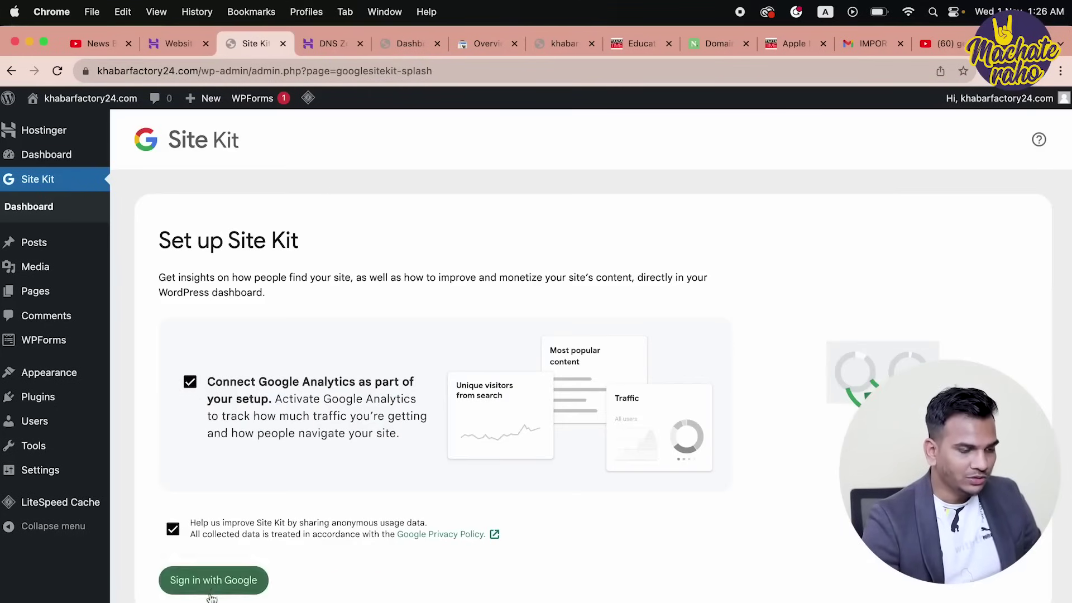
# Sign in to Site Kit with the existing Google account and grant all requested access.
pyautogui.click(226, 581)
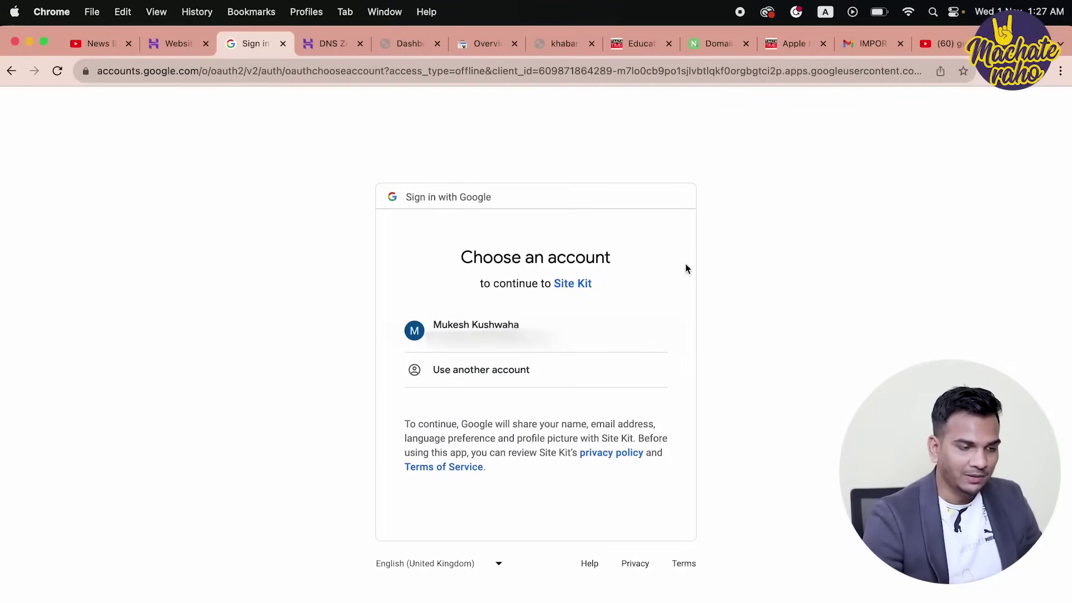
pyautogui.click(509, 333)
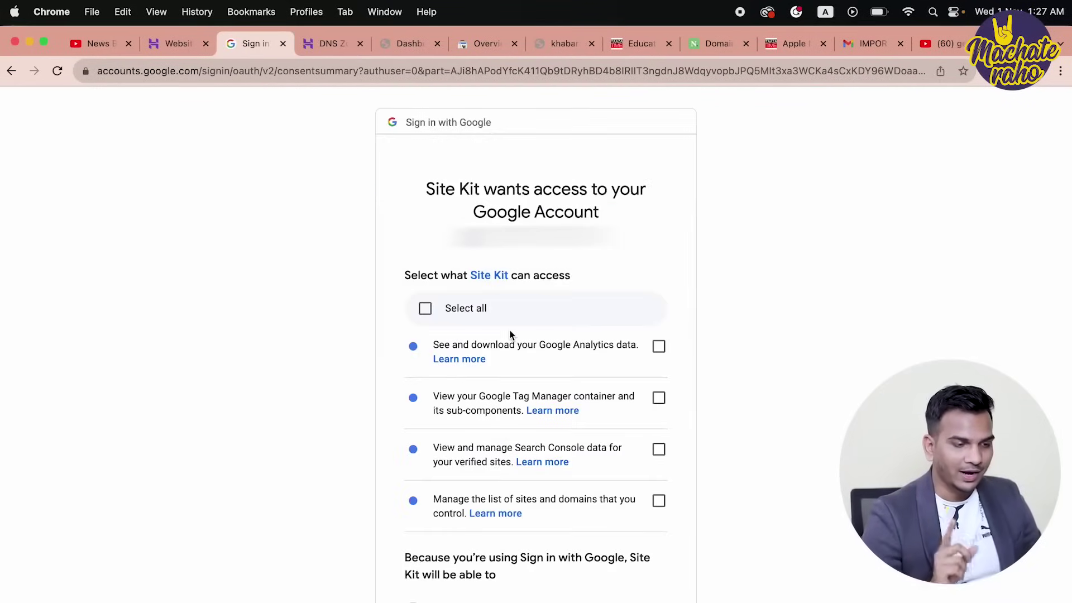
pyautogui.click(425, 309)
pyautogui.scroll(-2, 421, 343)
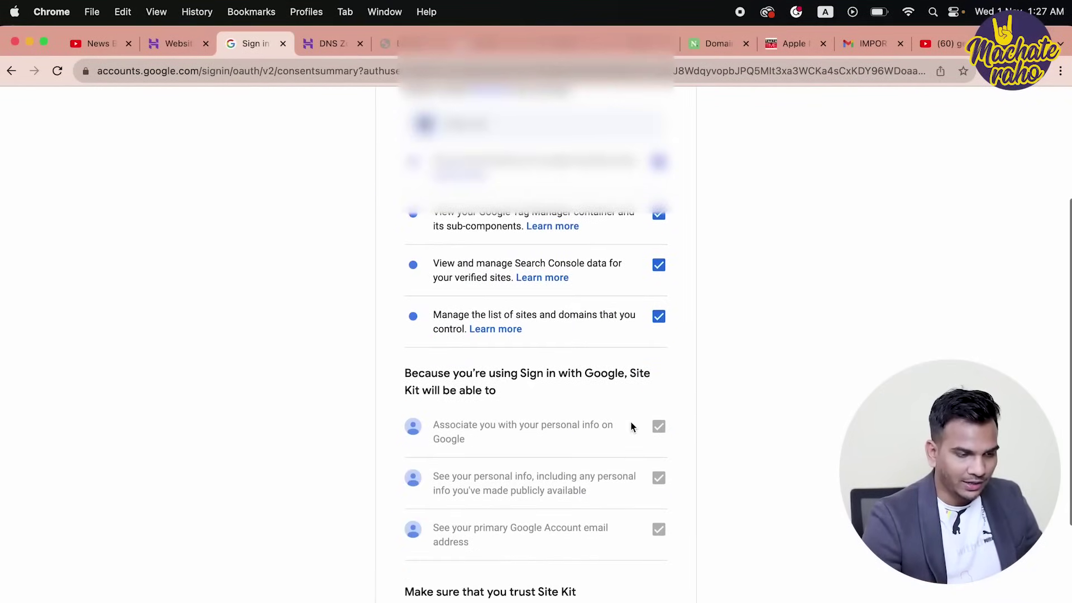
pyautogui.scroll(-3, 632, 426)
pyautogui.click(608, 534)
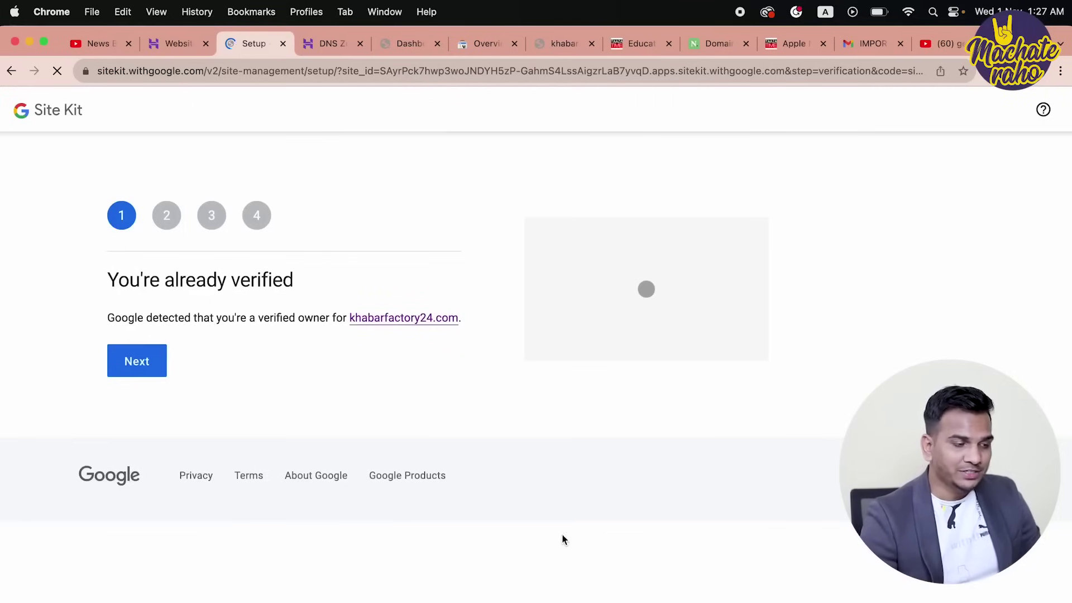
# Proceed through the verification, dashboard metrics and Search Console setup steps.
pyautogui.click(146, 353)
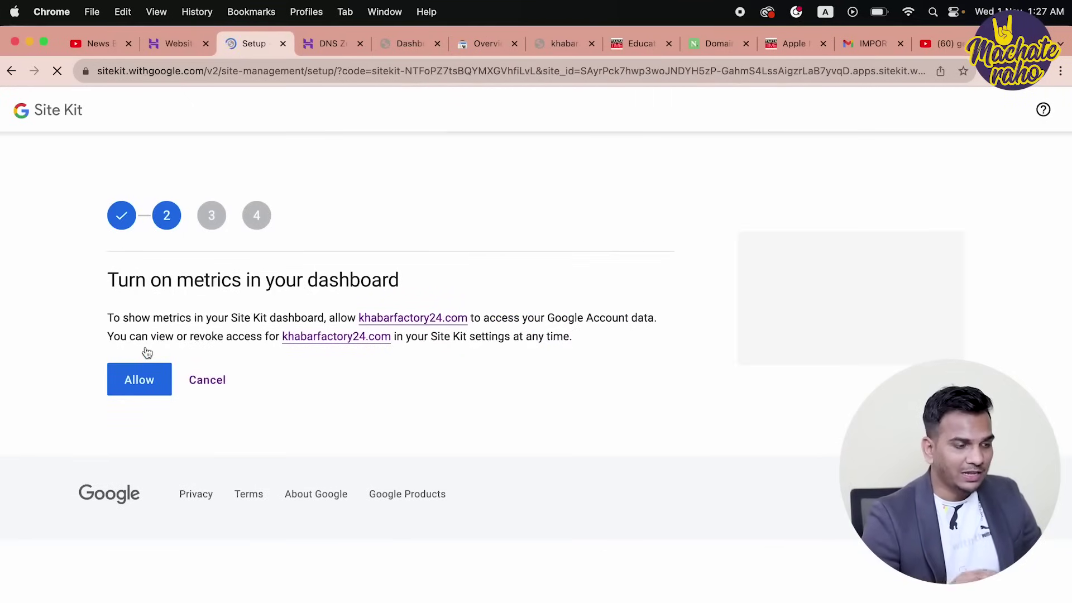
pyautogui.click(142, 379)
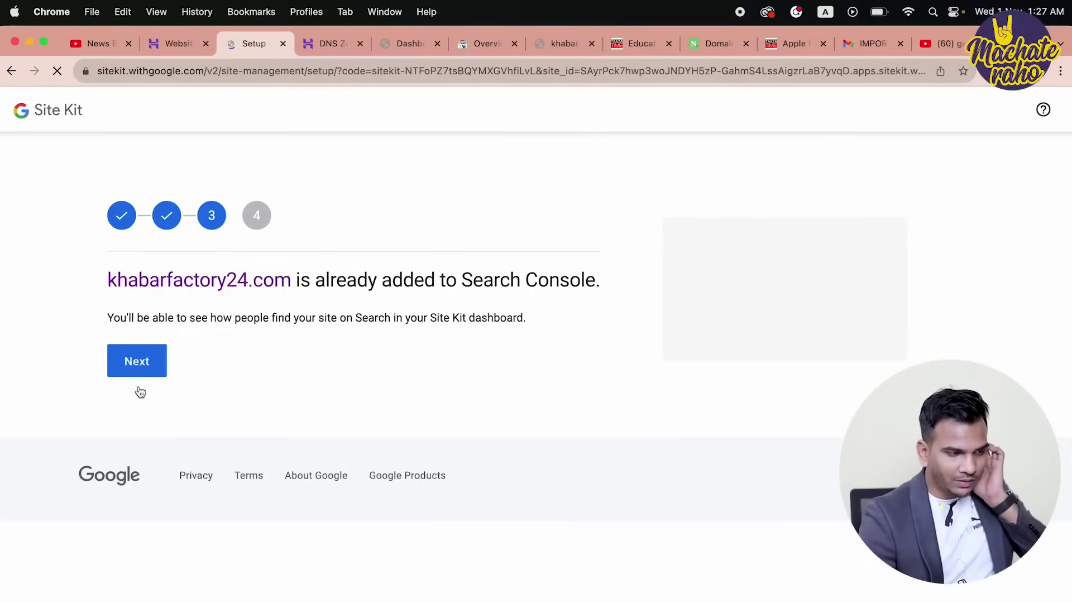
pyautogui.click(138, 366)
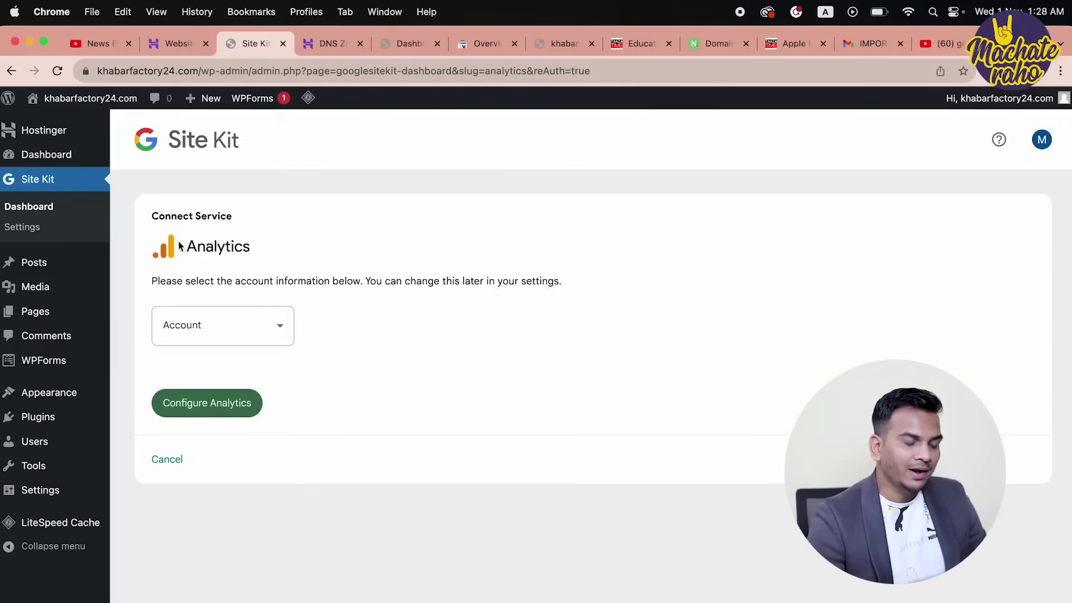
# Create a new Analytics account with India as the country.
pyautogui.click(233, 332)
pyautogui.click(211, 455)
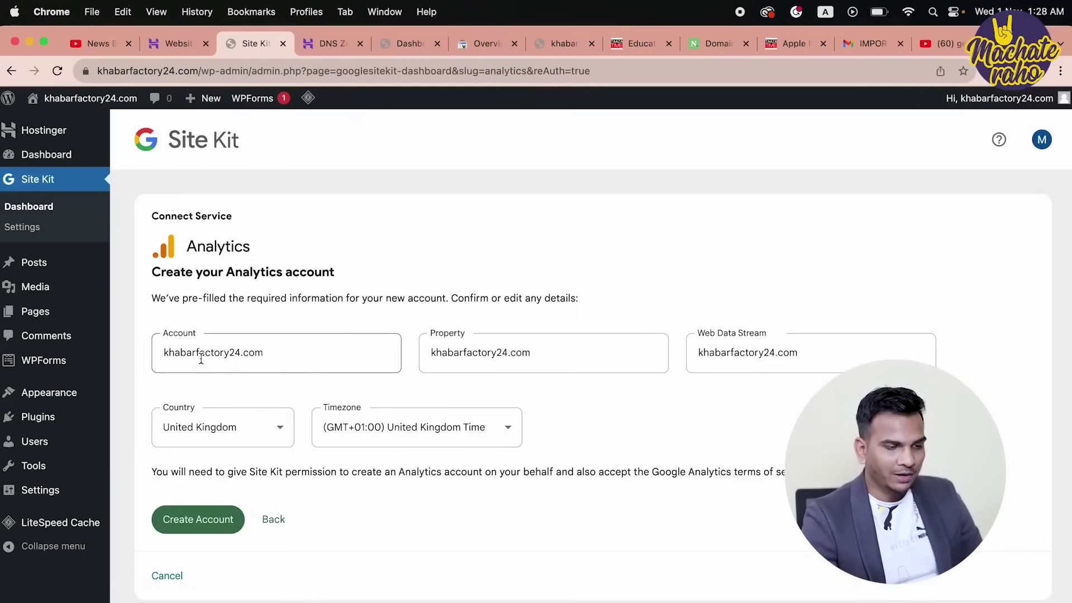
pyautogui.click(185, 441)
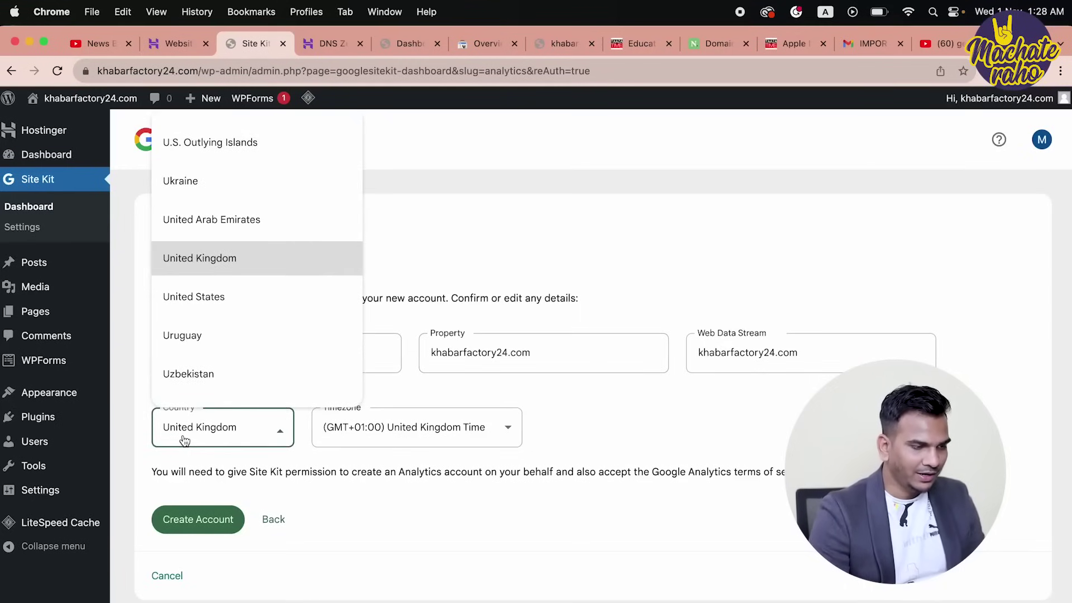
pyautogui.scroll(-5, 268, 385)
pyautogui.scroll(15, 268, 386)
pyautogui.scroll(20, 269, 387)
pyautogui.scroll(8, 220, 205)
pyautogui.click(178, 176)
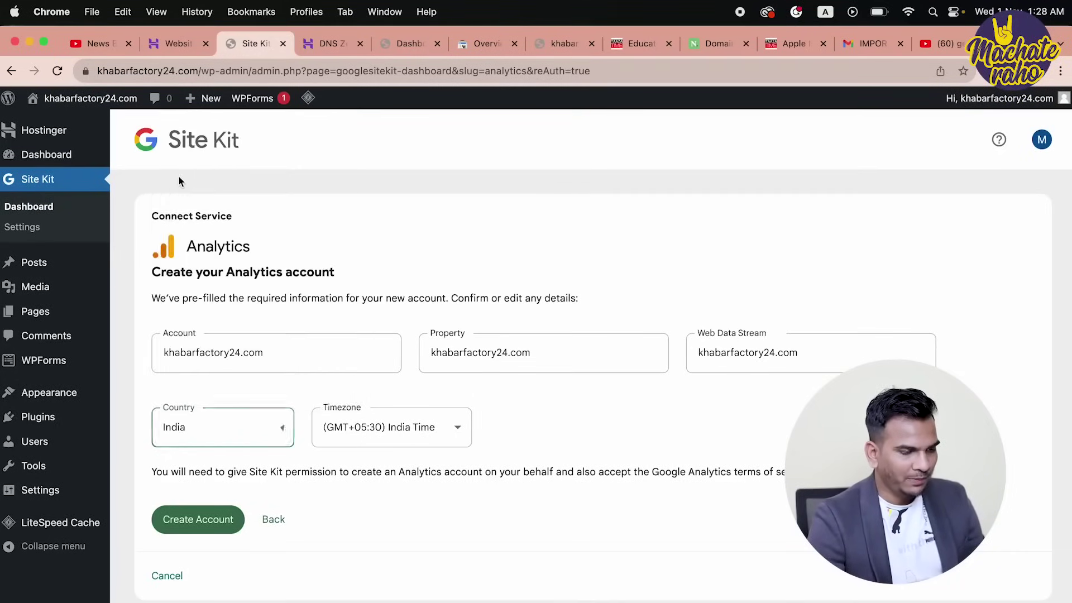
pyautogui.click(196, 520)
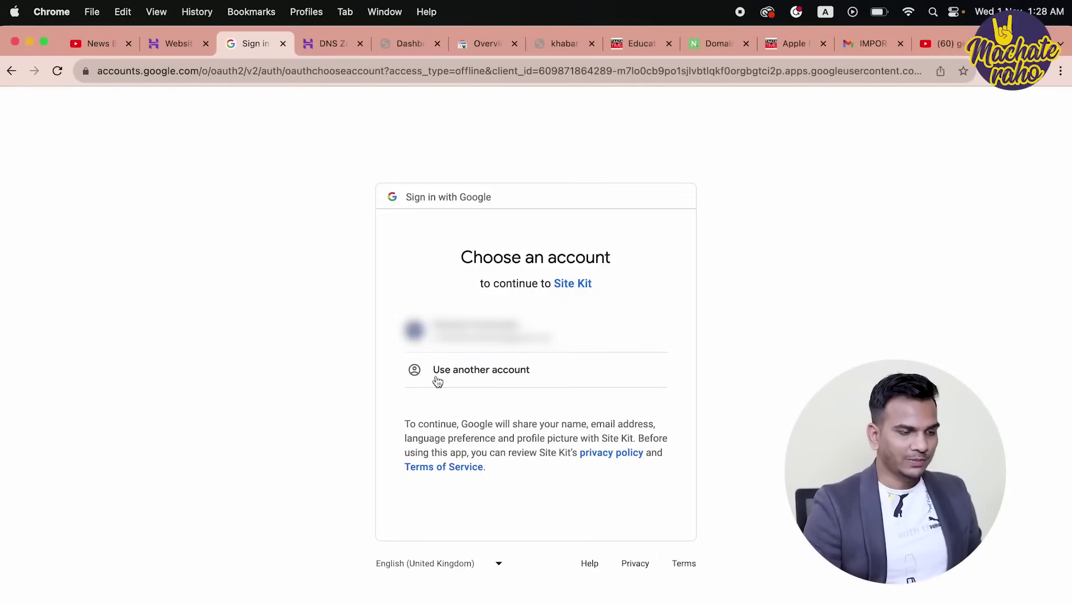
# Choose the existing Google account and grant all the additional Analytics permissions.
pyautogui.click(476, 331)
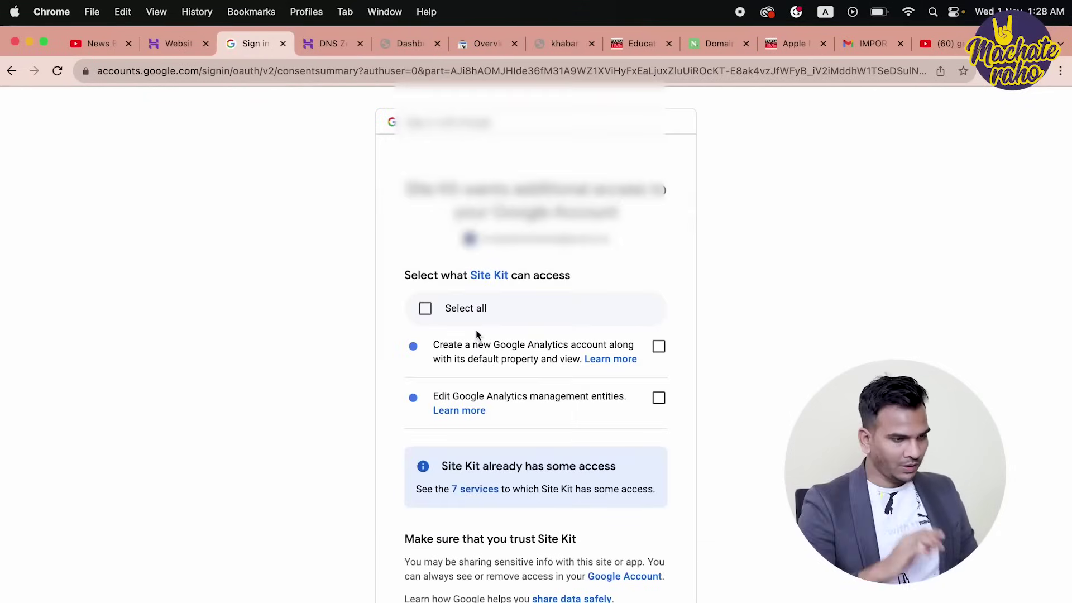
pyautogui.click(439, 309)
pyautogui.scroll(-3, 579, 343)
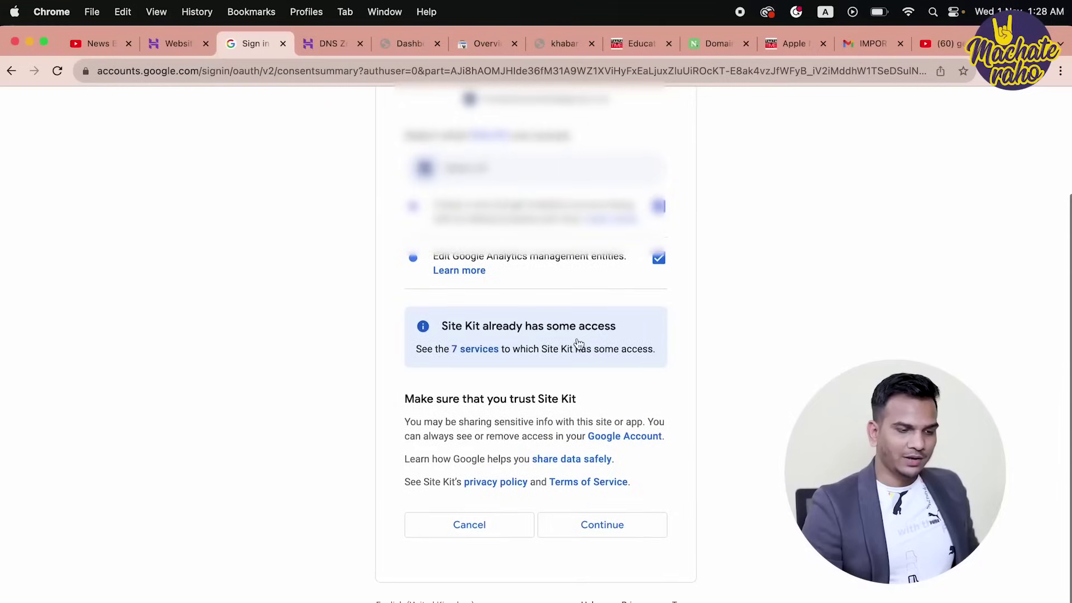
pyautogui.click(589, 534)
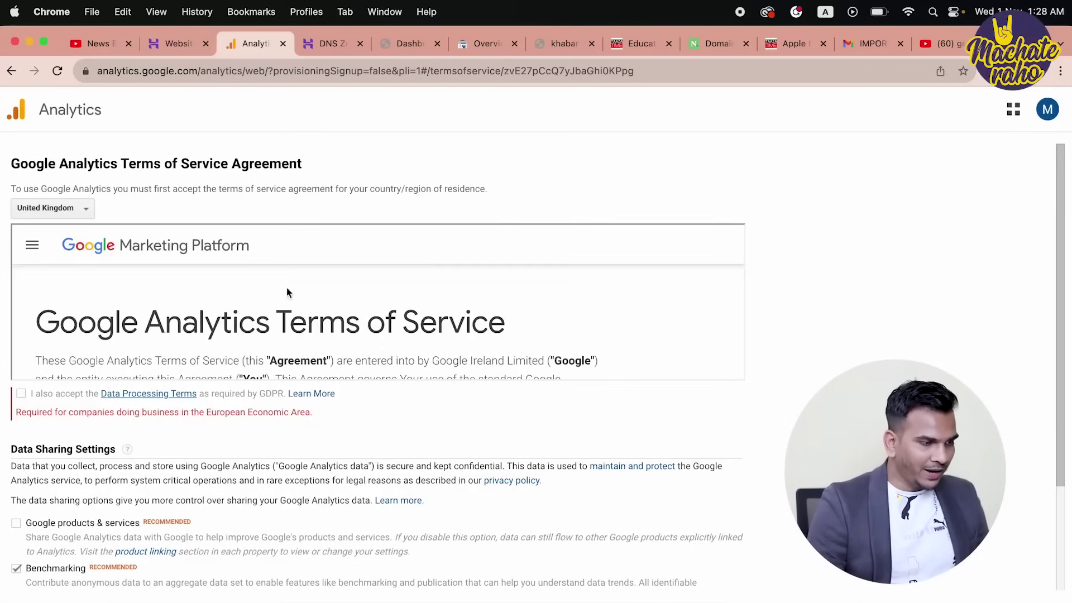
# Set India as the country of residence in the Analytics terms agreement.
pyautogui.click(66, 210)
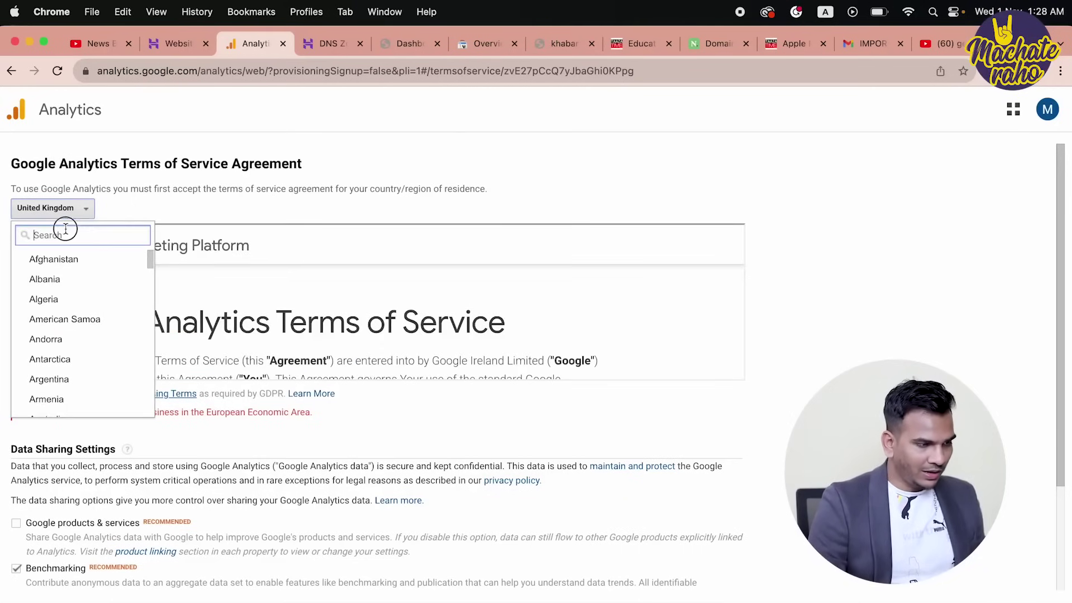
pyautogui.write('india')
pyautogui.click(57, 280)
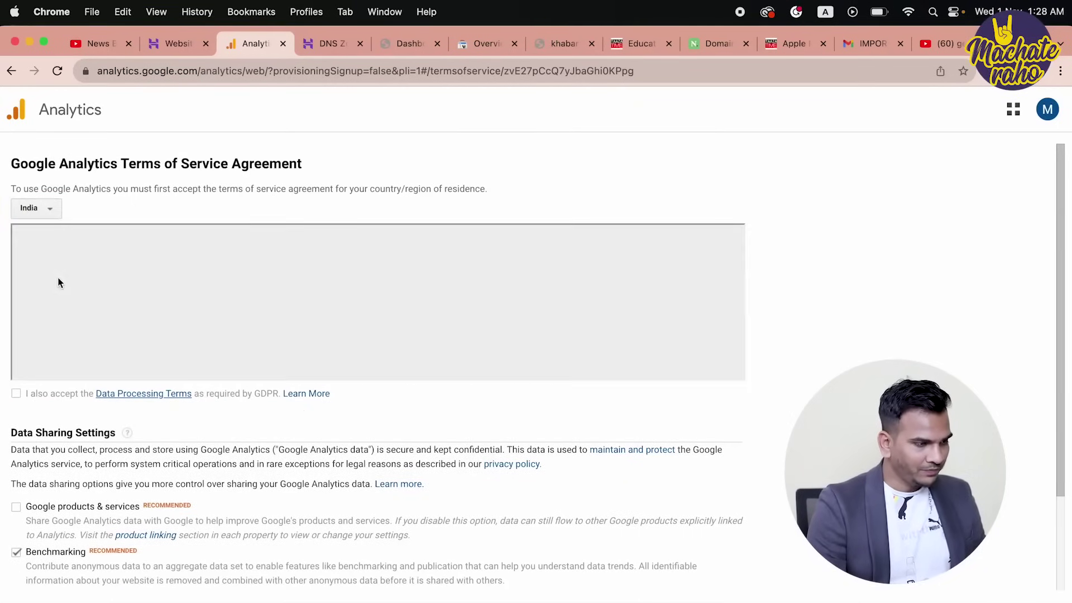
# Tick the Data Processing and Controller Terms, accept the terms of service, and return to Site Kit.
pyautogui.scroll(-3, 60, 282)
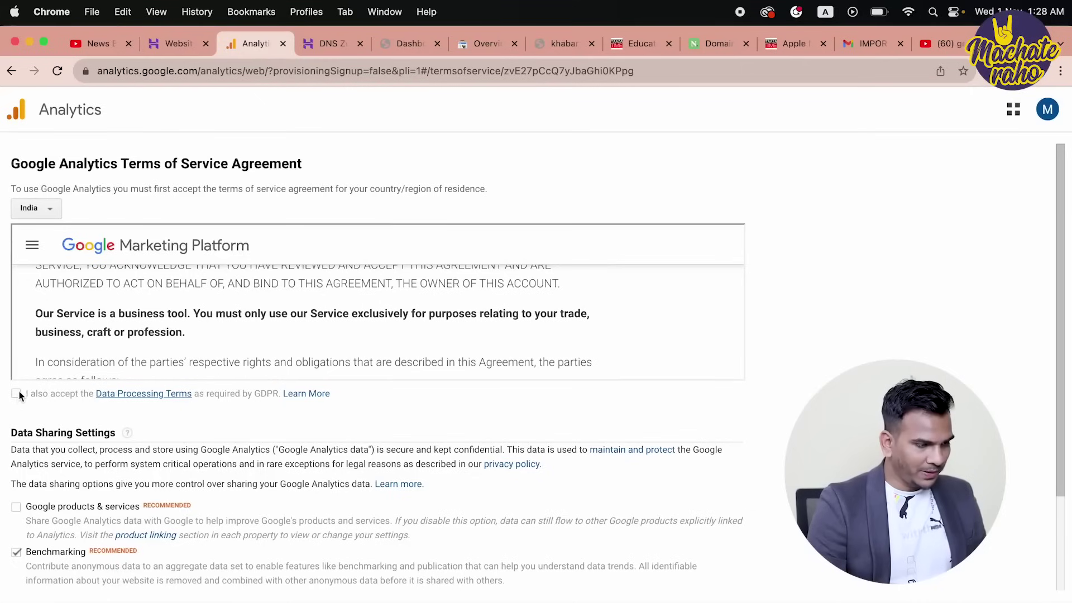
pyautogui.click(16, 507)
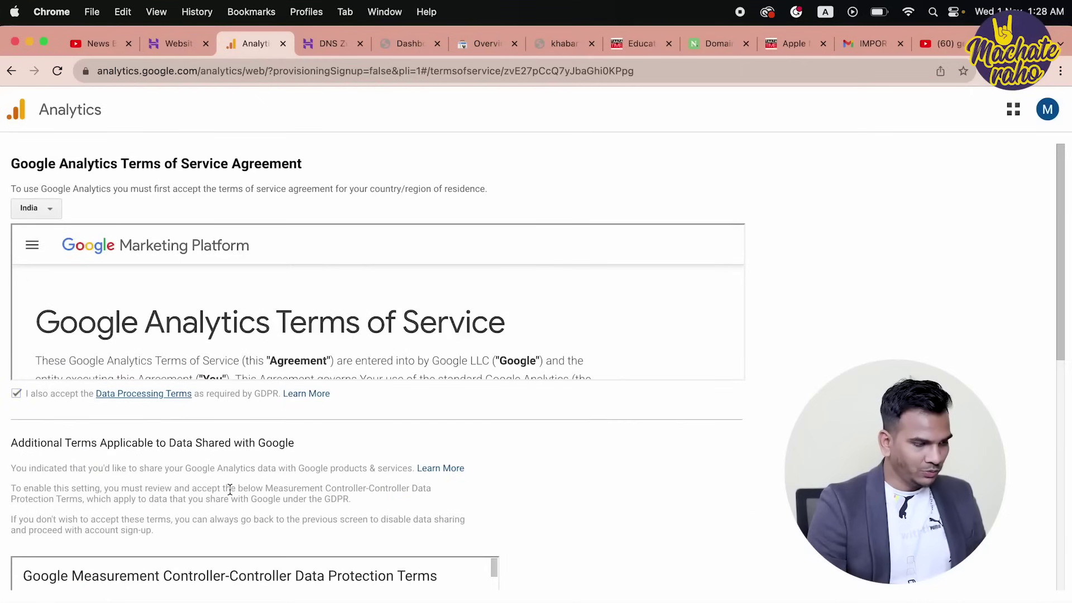
pyautogui.scroll(-5, 229, 490)
pyautogui.click(16, 492)
pyautogui.scroll(-5, 17, 491)
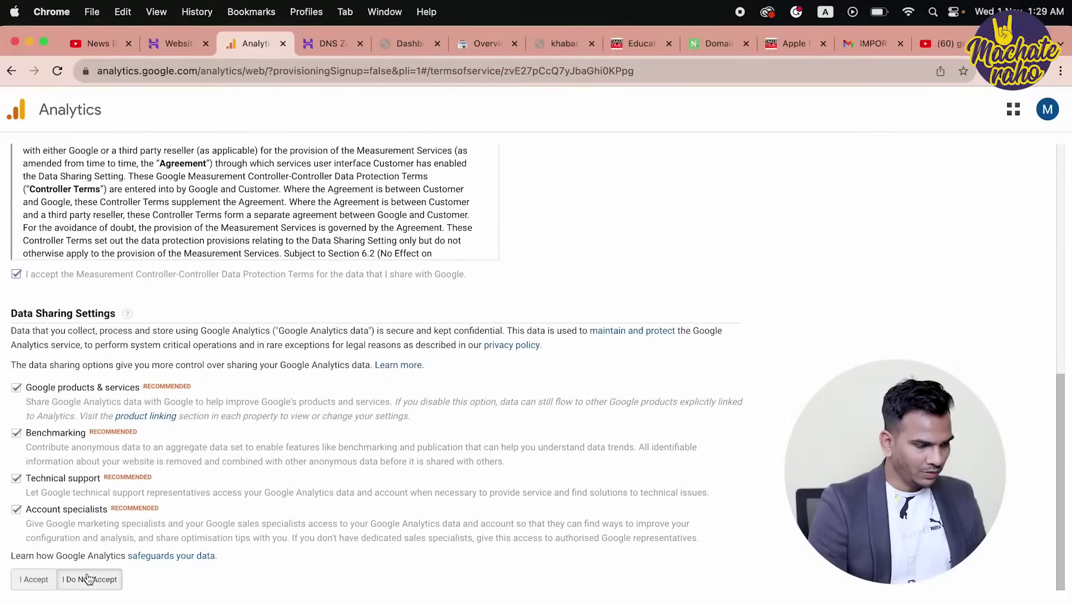
pyautogui.click(29, 580)
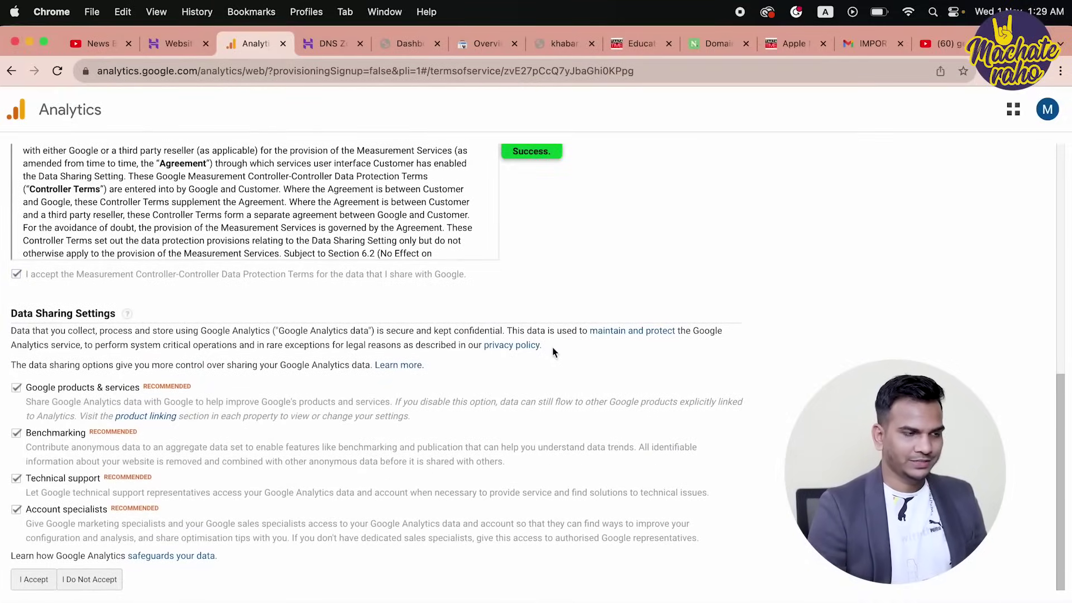
pyautogui.click(377, 346)
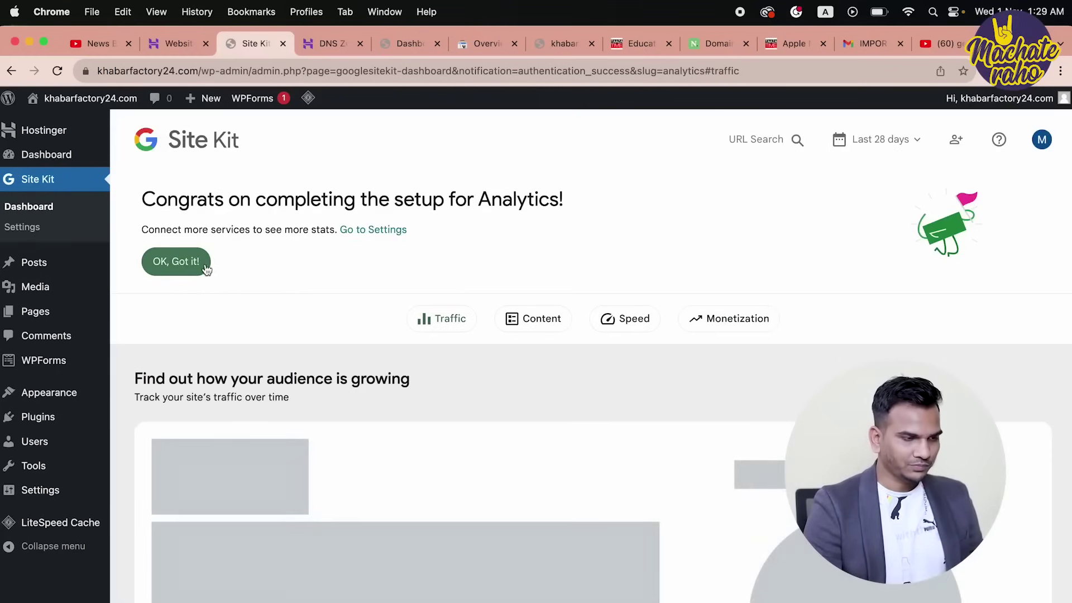
# Dismiss both Site Kit notices and return to the Traffic section, where Analytics is still gathering data.
pyautogui.click(194, 267)
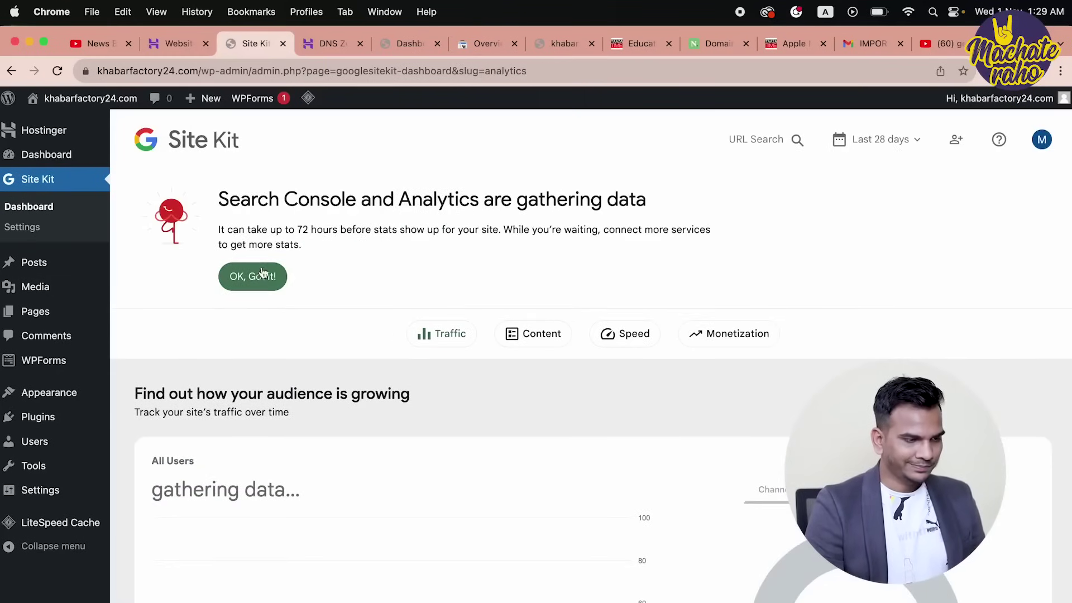
pyautogui.click(262, 274)
pyautogui.click(742, 197)
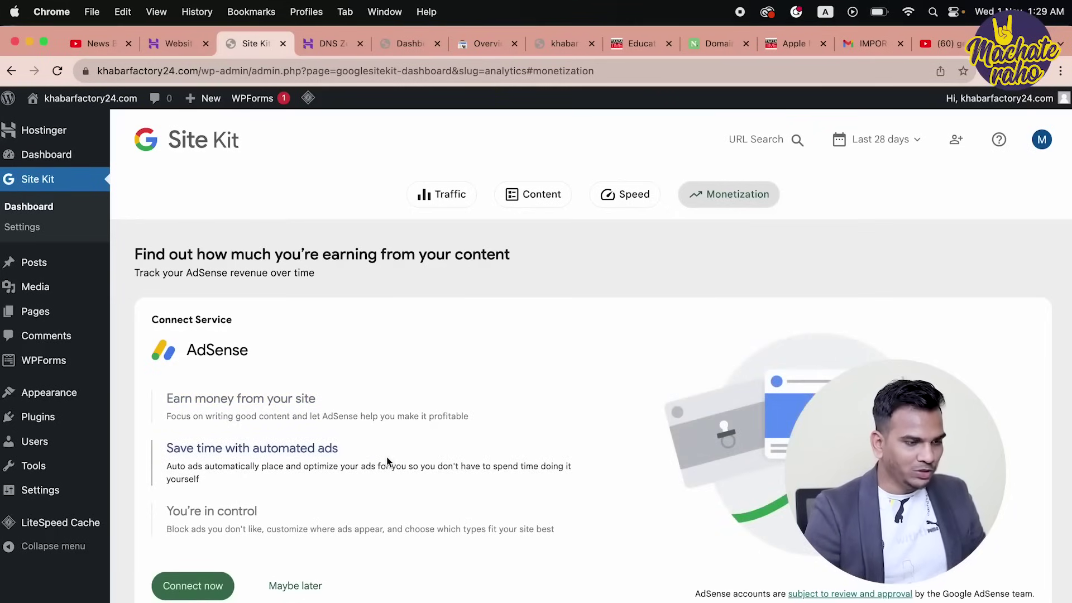
pyautogui.scroll(15, 389, 462)
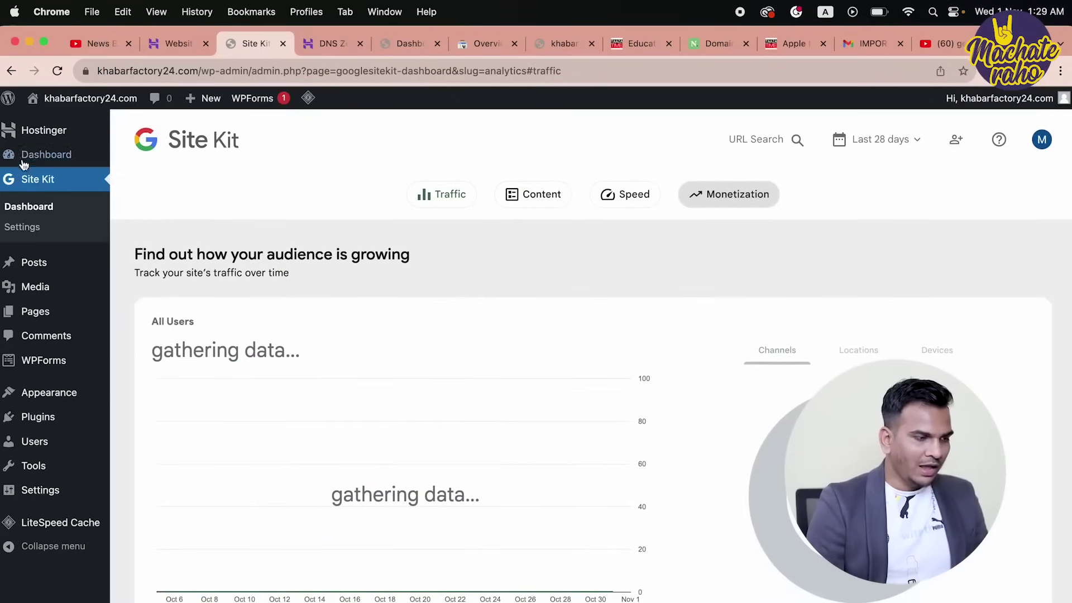
pyautogui.moveTo(43, 263)
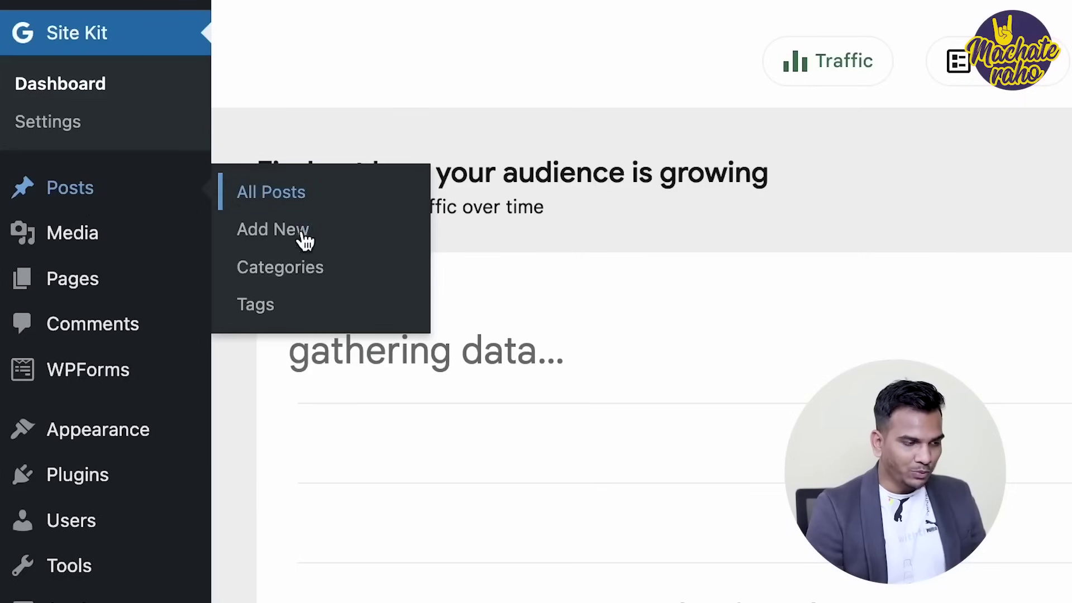
# Open Posts > Categories and look over the reference news site's category list.
pyautogui.click(307, 281)
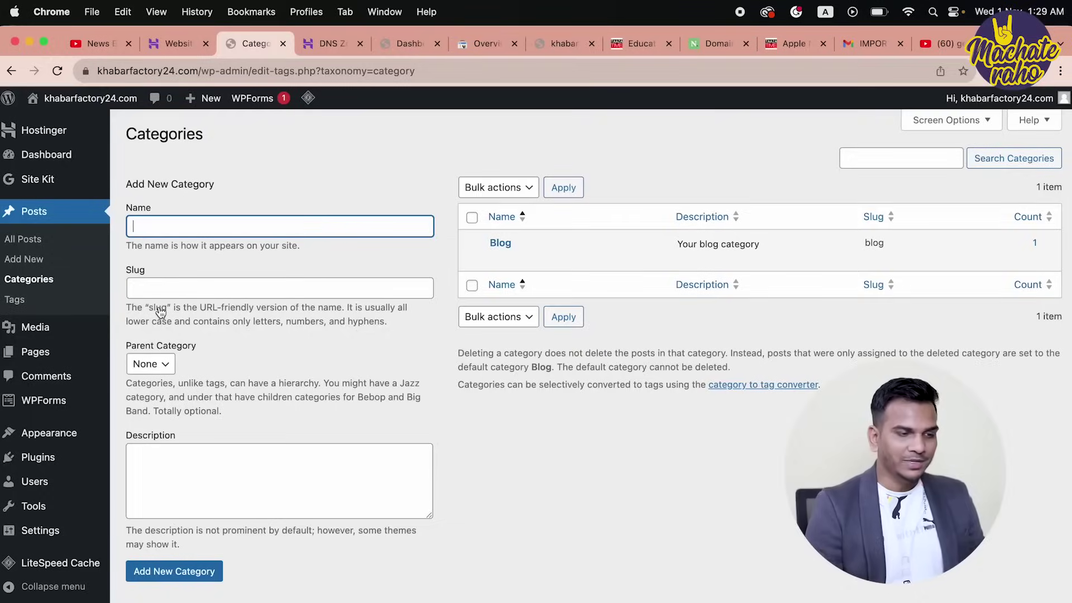
pyautogui.moveTo(596, 244)
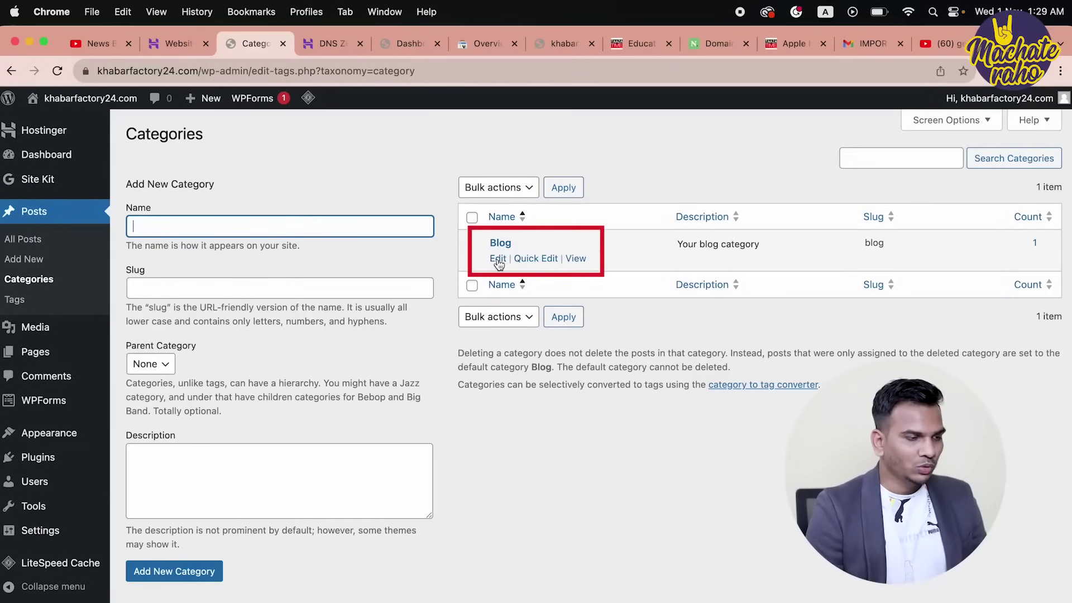
pyautogui.click(633, 44)
pyautogui.scroll(10, 515, 177)
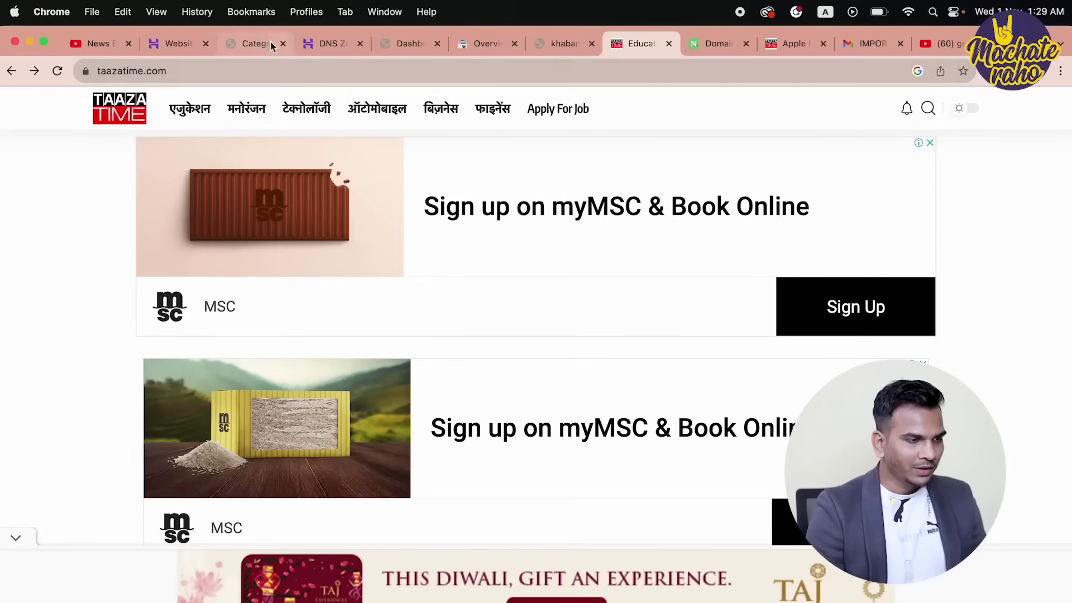
# Add the Auto category with slug auto, checking the reference site's entertainment category URL.
pyautogui.click(254, 45)
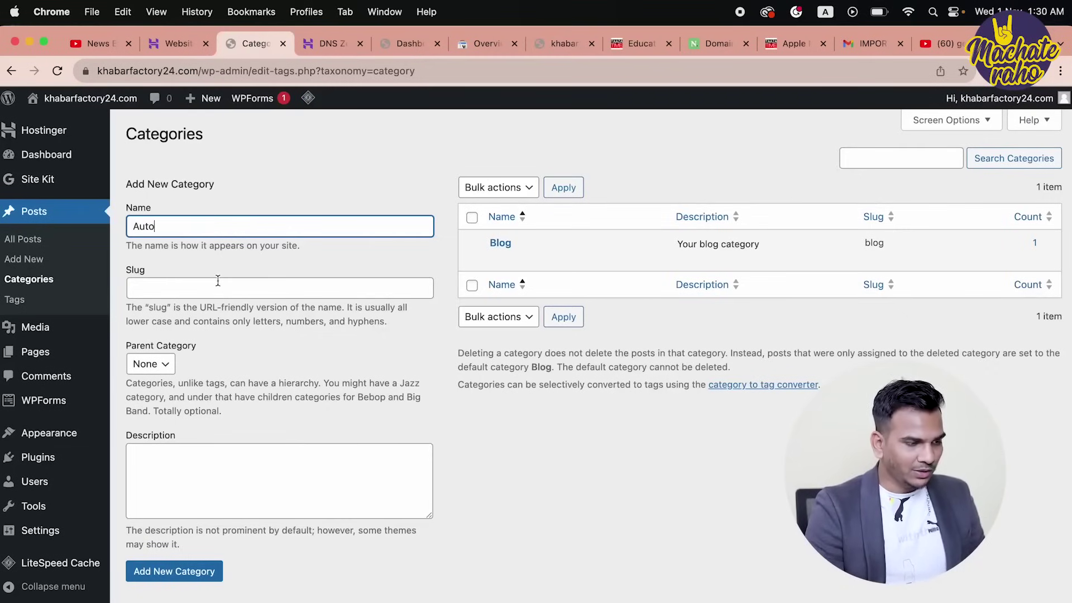
pyautogui.click(218, 281)
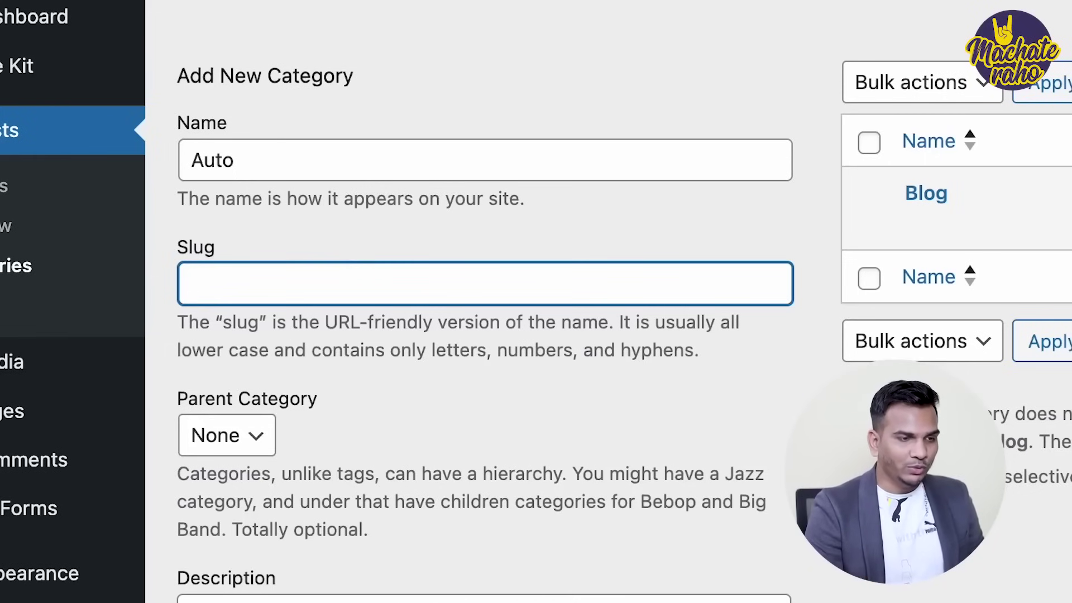
pyautogui.click(641, 44)
pyautogui.click(246, 108)
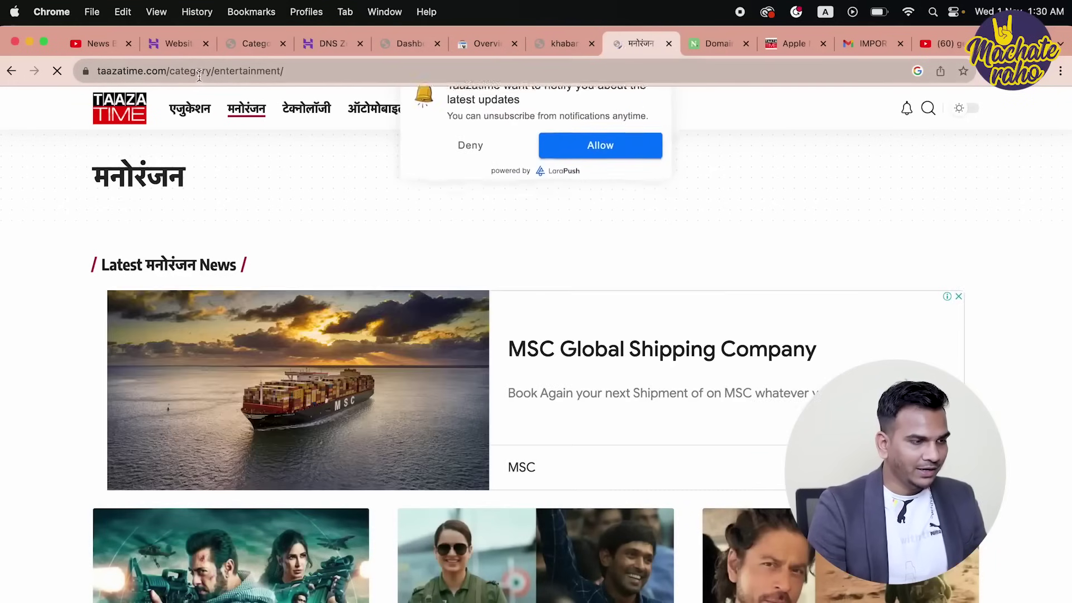
pyautogui.click(277, 70)
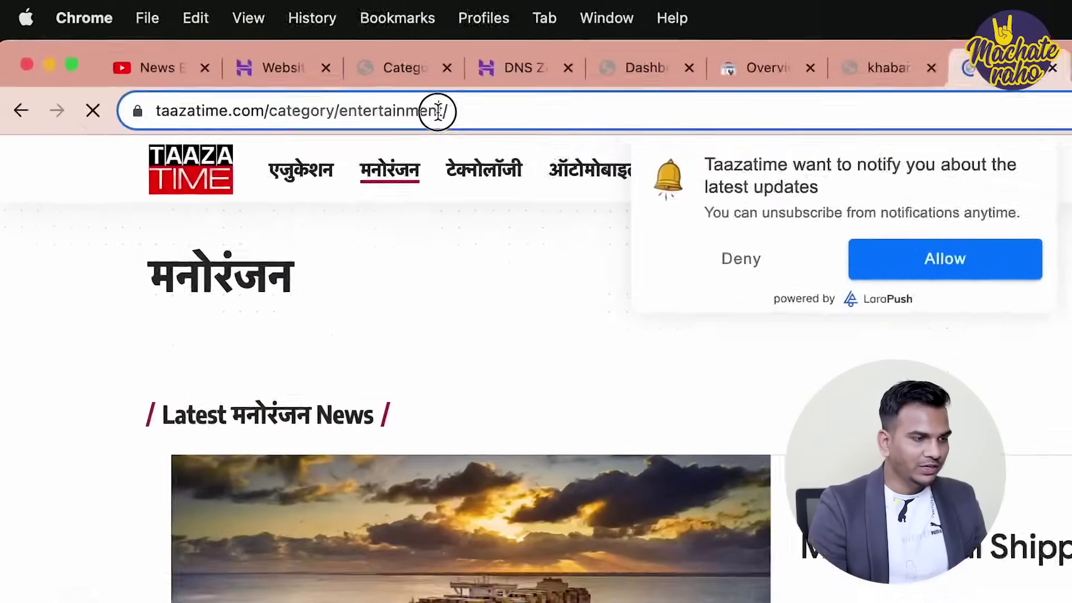
pyautogui.doubleClick(438, 110)
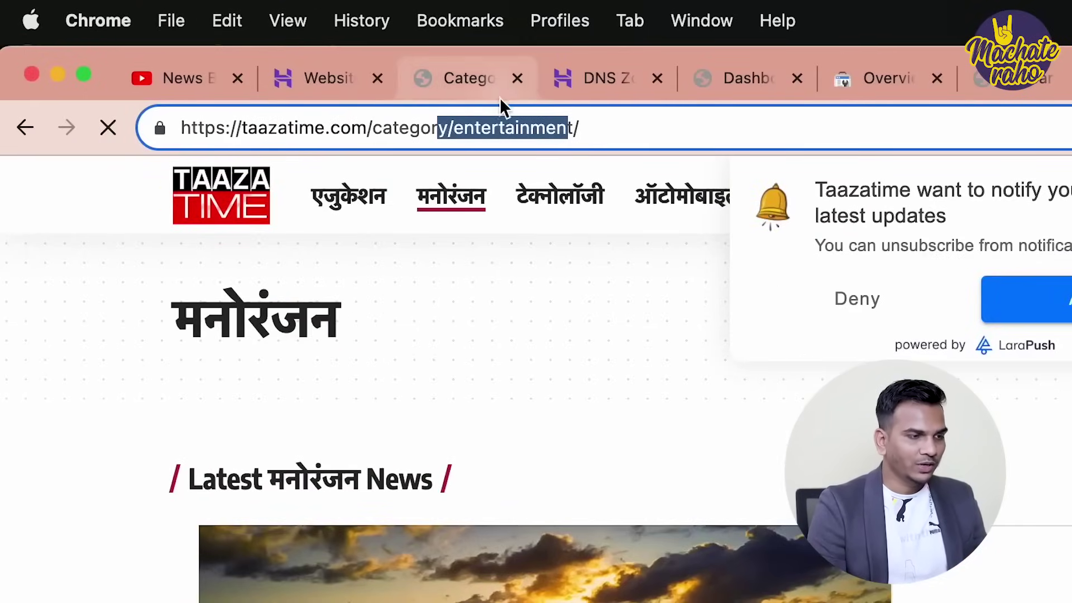
pyautogui.click(592, 125)
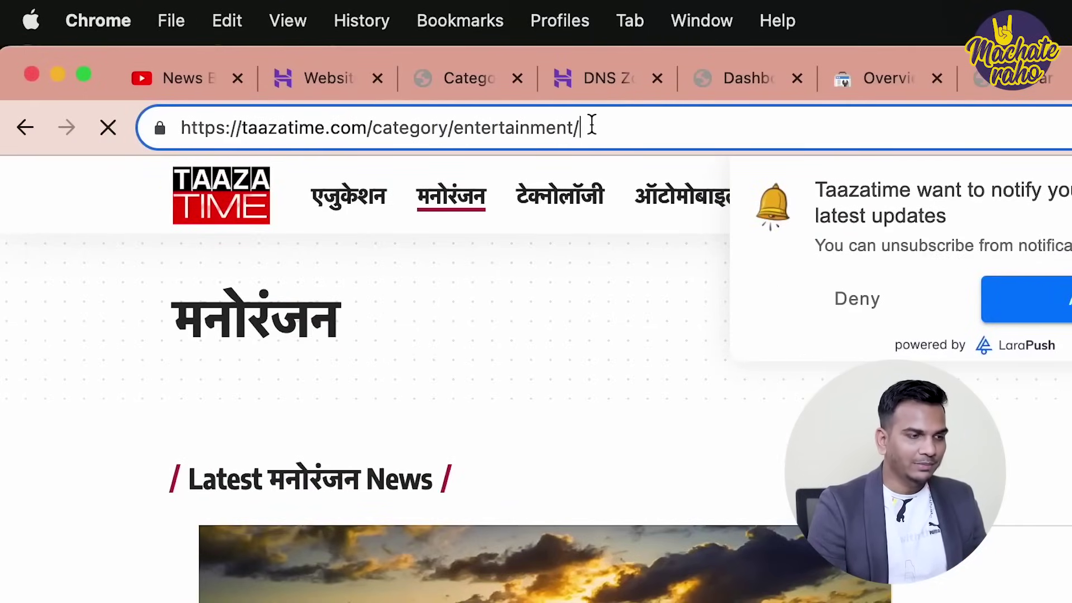
pyautogui.click(485, 96)
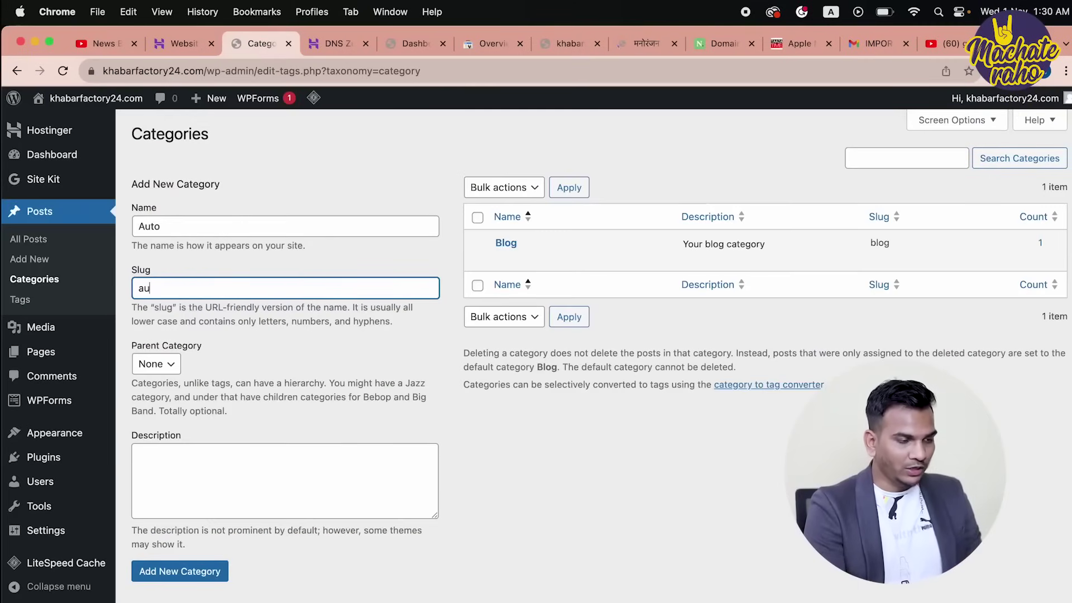
pyautogui.click(182, 571)
# Add the Entertainment category with slug entertainment.
pyautogui.click(183, 268)
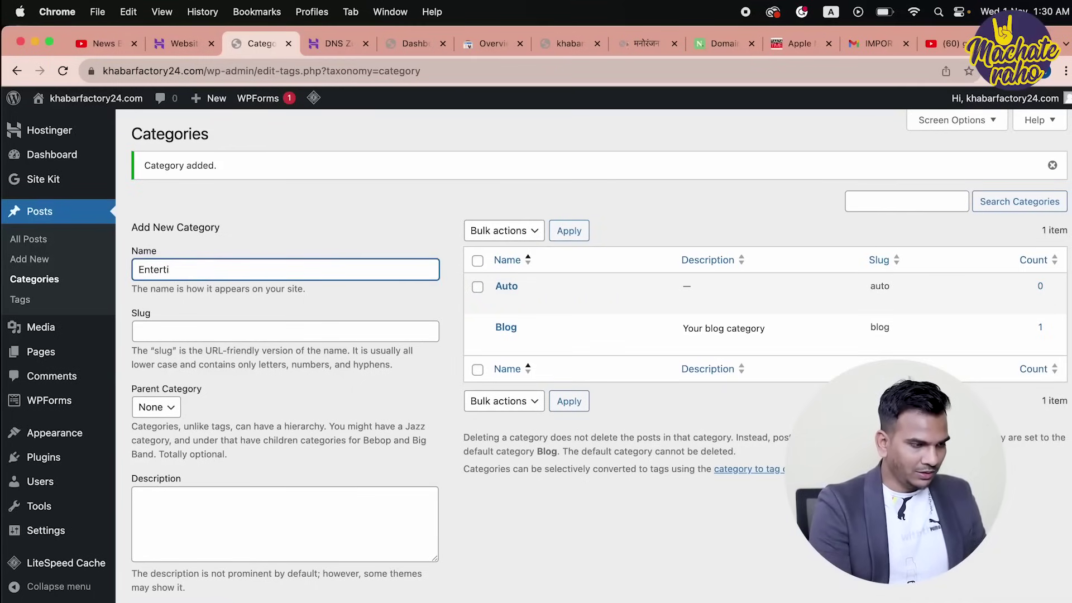
pyautogui.click(160, 332)
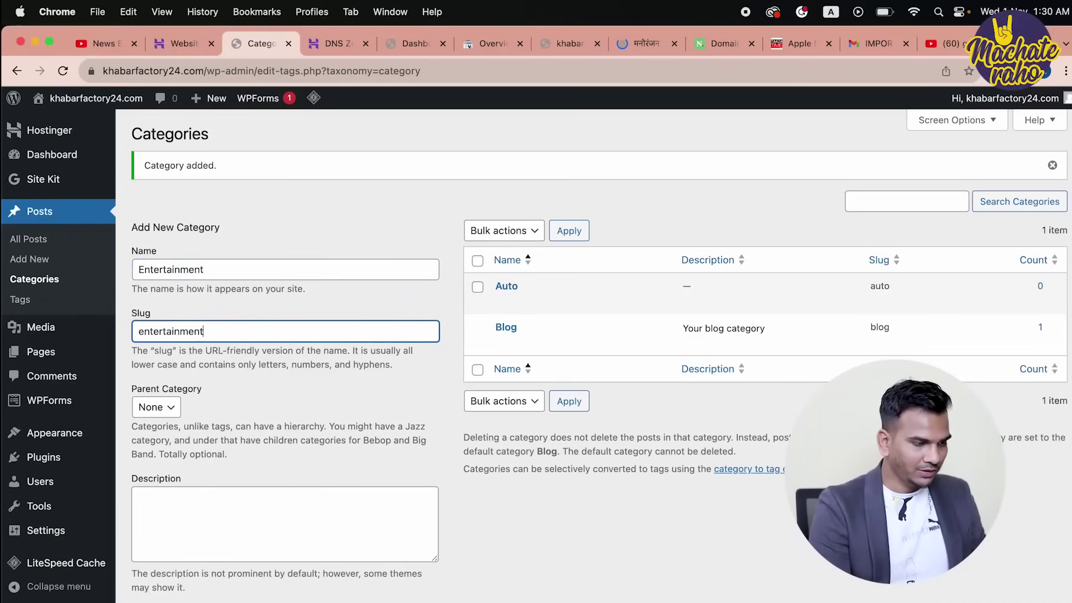
pyautogui.press('Tab')
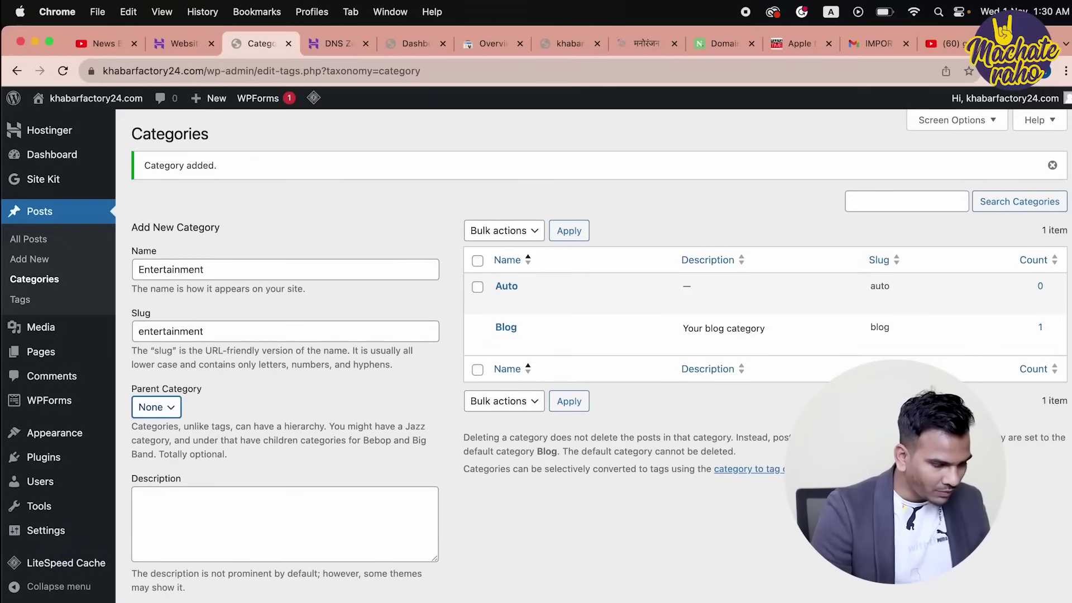
pyautogui.click(223, 601)
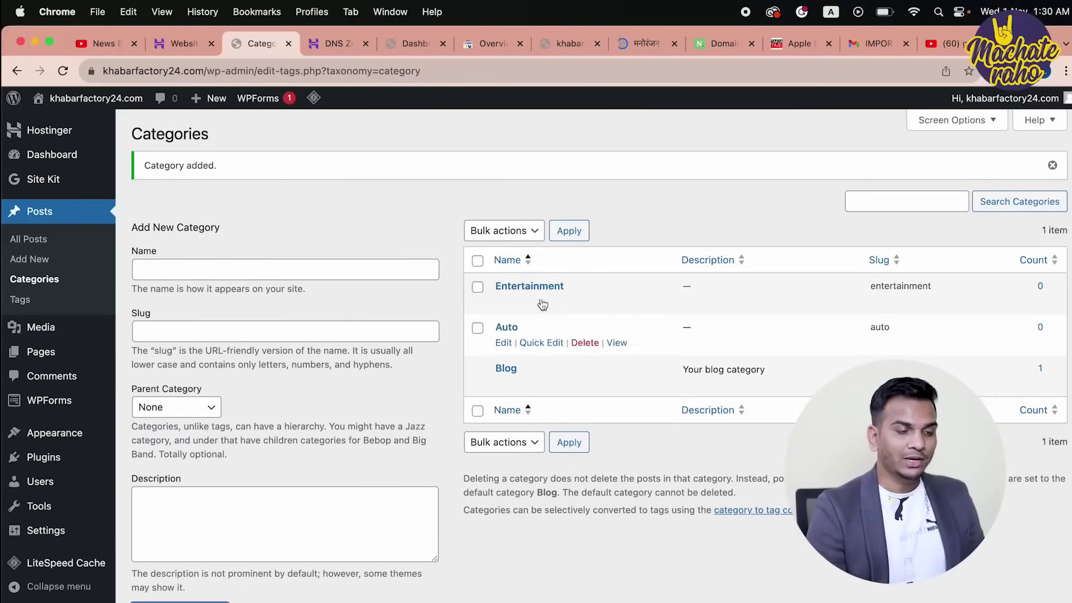
# Open the live khabarfactory24.com homepage in a new tab.
pyautogui.moveTo(84, 118)
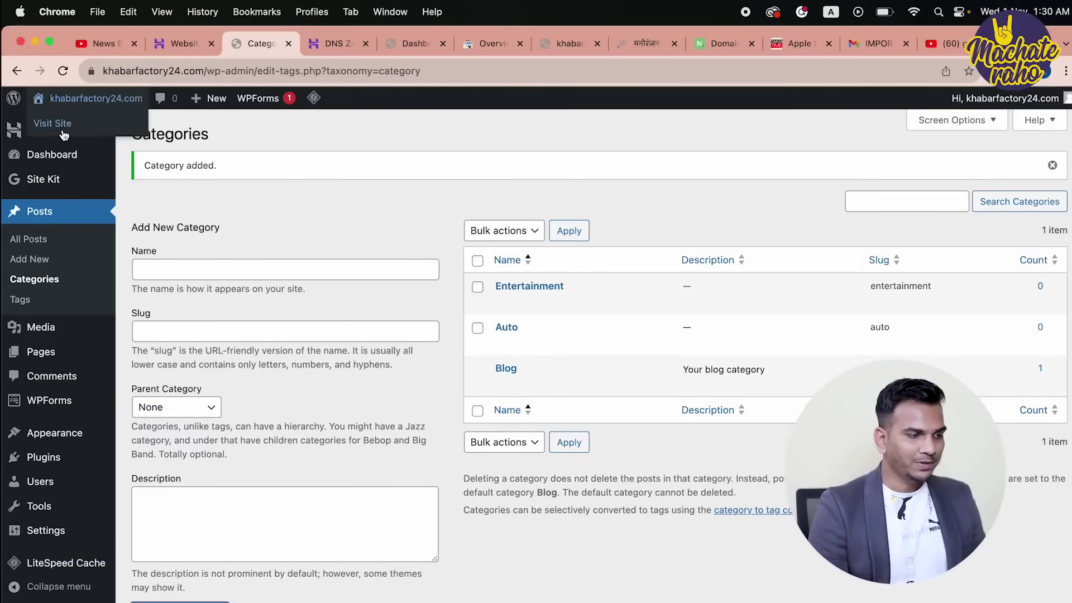
pyautogui.rightClick(45, 116)
pyautogui.click(95, 132)
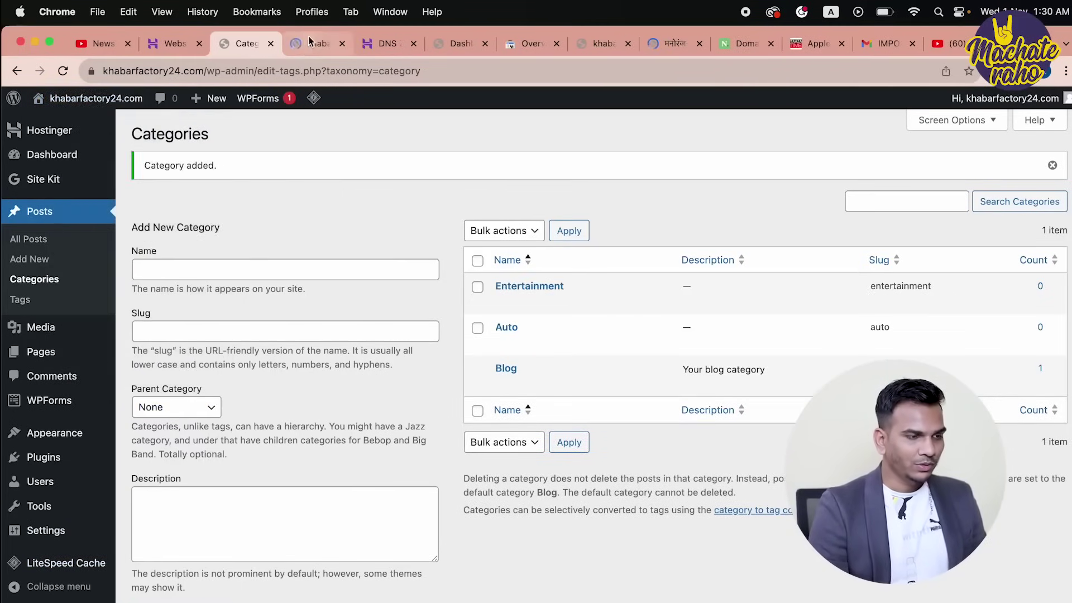
pyautogui.click(309, 40)
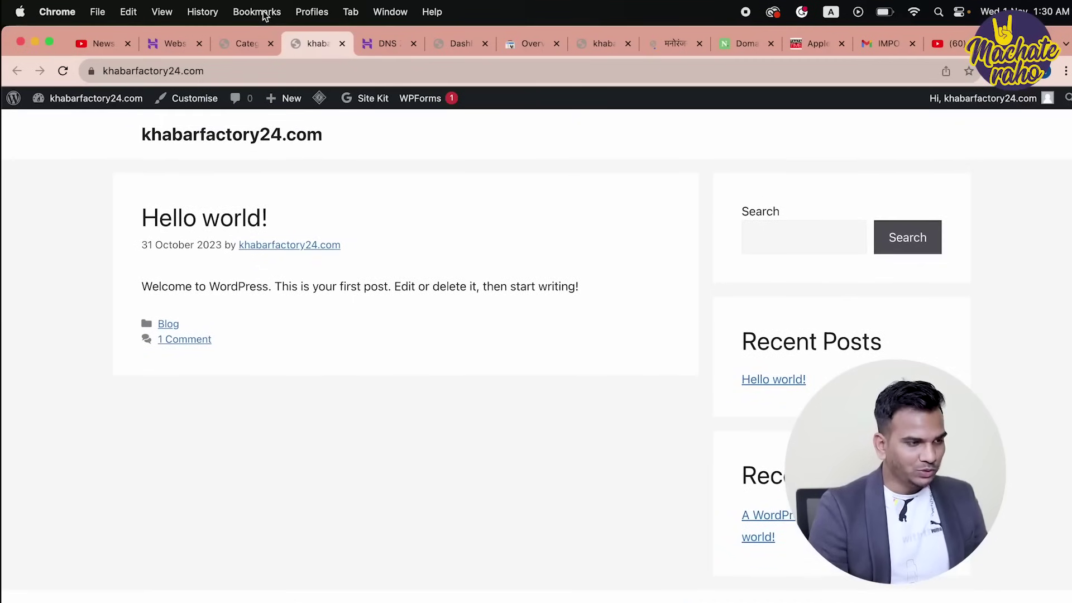
pyautogui.click(241, 43)
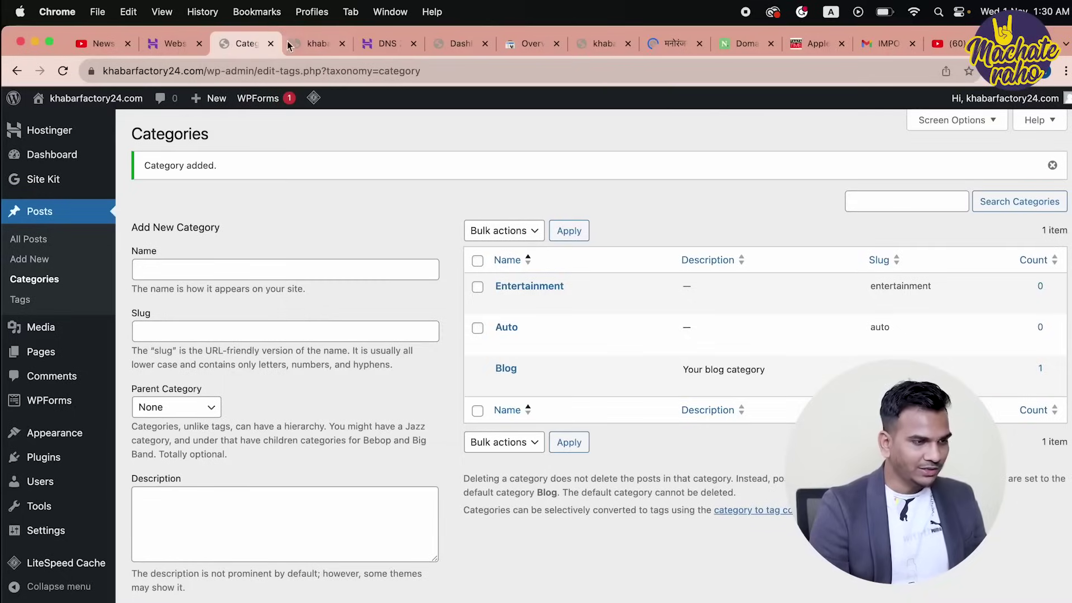
# Create a new navigation menu named Main in the site Customizer.
pyautogui.click(291, 43)
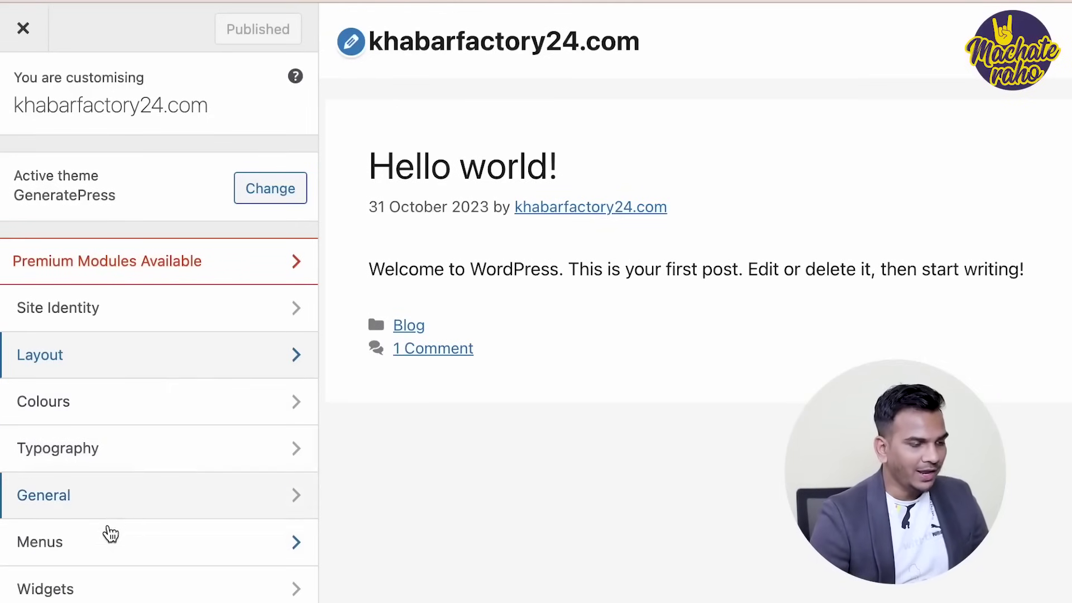
pyautogui.click(110, 536)
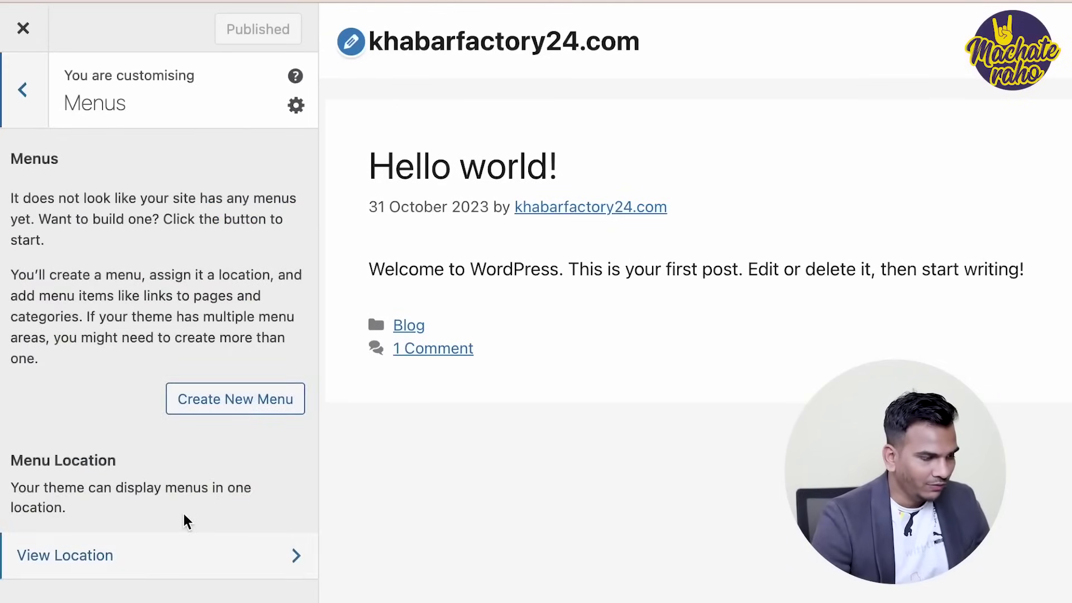
pyautogui.click(185, 556)
pyautogui.click(144, 388)
pyautogui.click(72, 438)
pyautogui.click(72, 412)
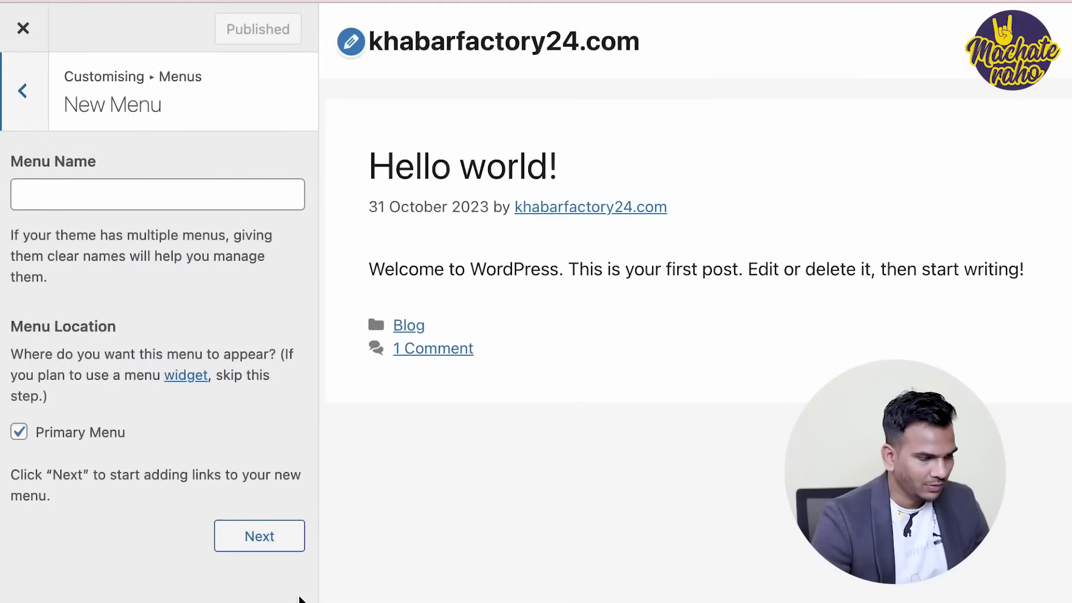
pyautogui.click(265, 550)
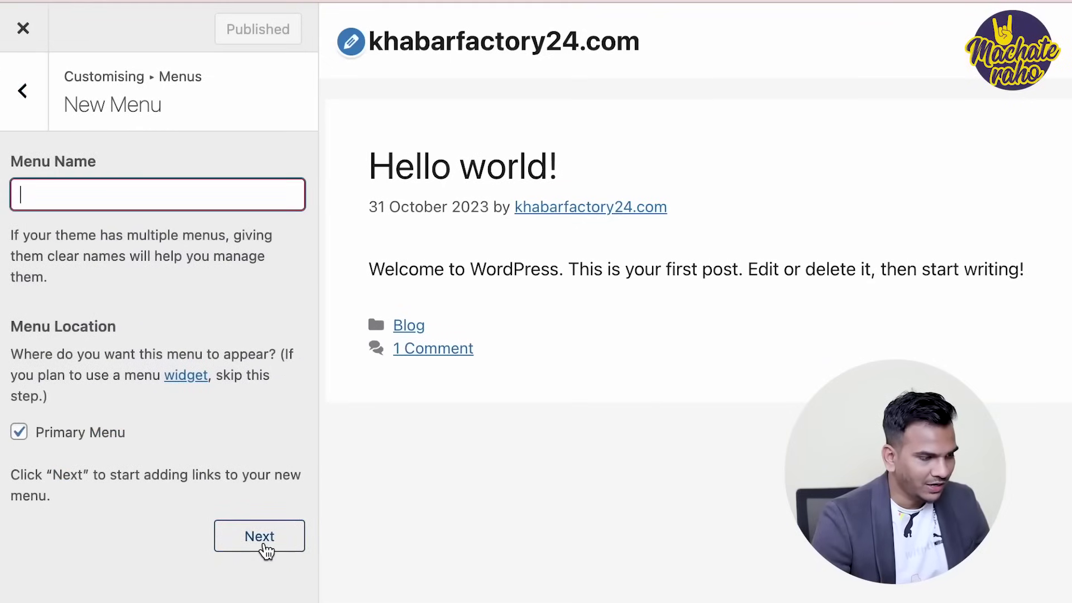
pyautogui.write('Main')
pyautogui.click(254, 536)
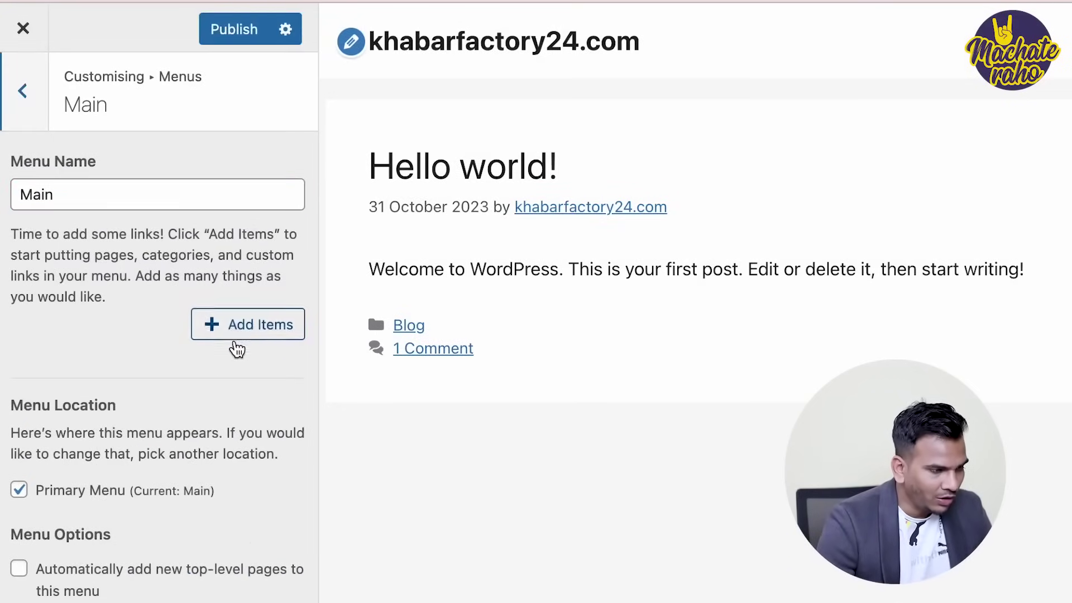
# Add the Auto and Entertainment categories to the Main menu, removing all Blog entries.
pyautogui.click(235, 345)
pyautogui.click(500, 350)
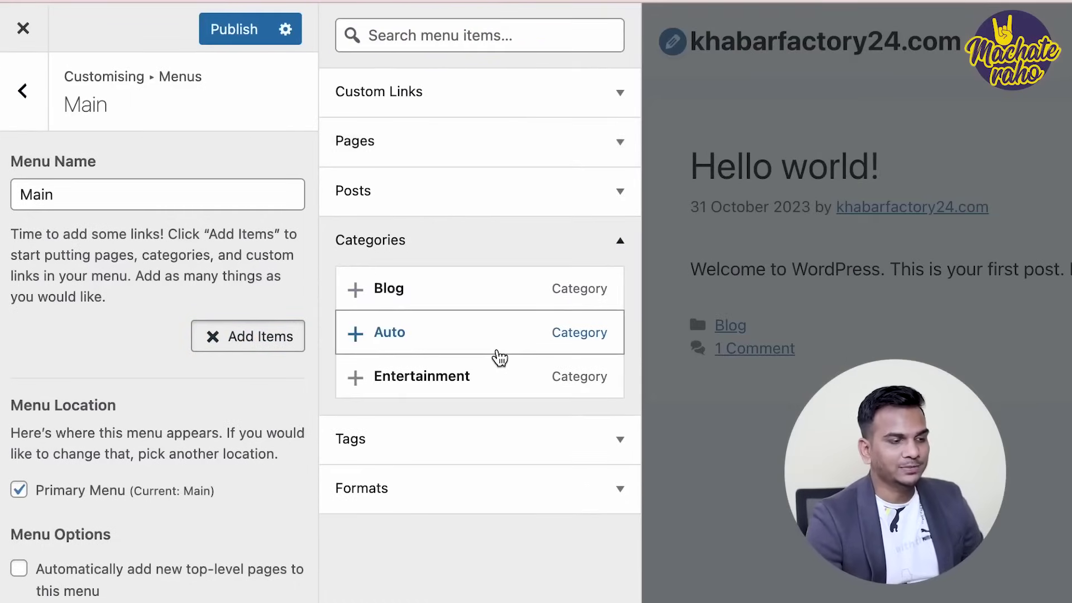
pyautogui.click(355, 288)
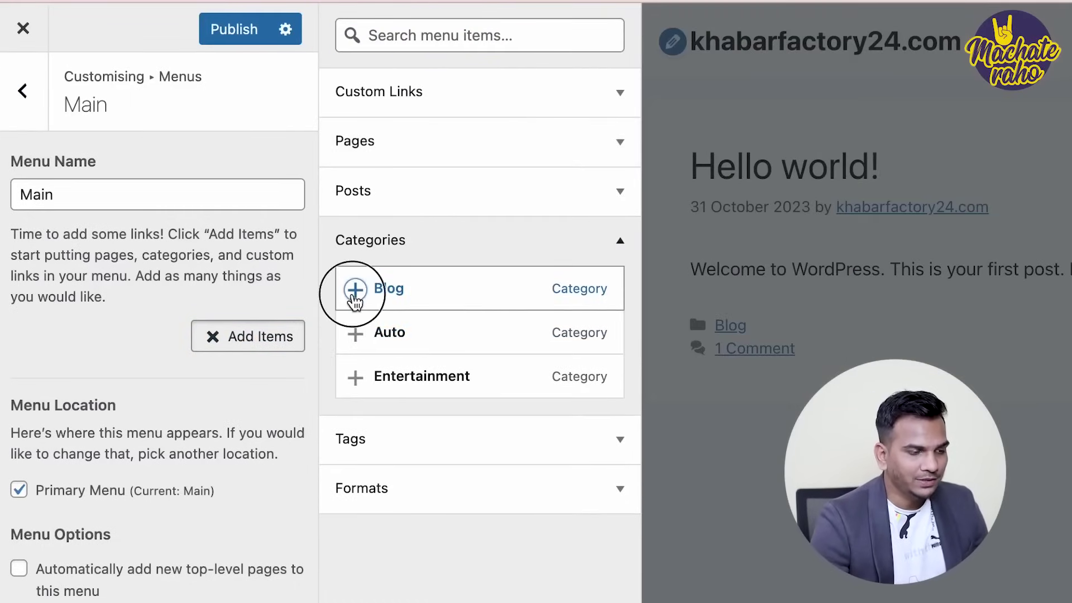
pyautogui.click(355, 337)
pyautogui.click(355, 378)
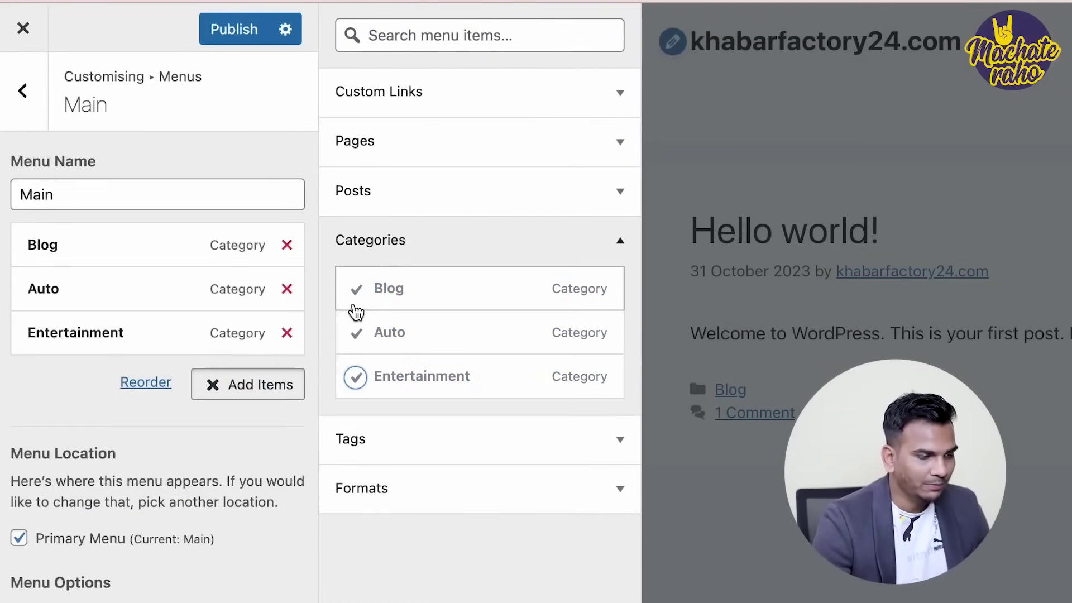
pyautogui.click(357, 304)
pyautogui.click(356, 292)
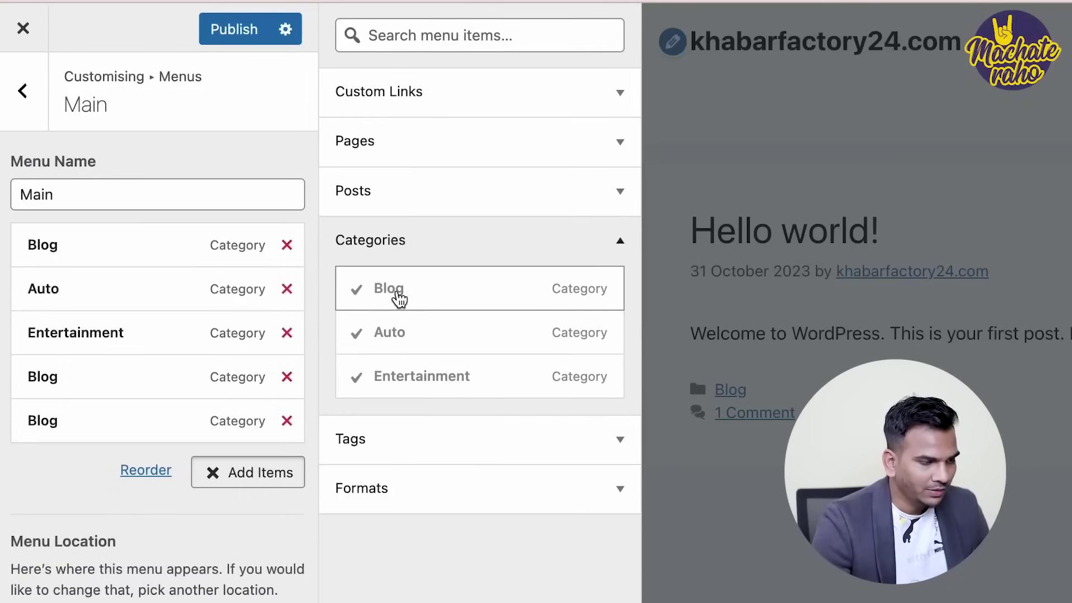
pyautogui.click(288, 246)
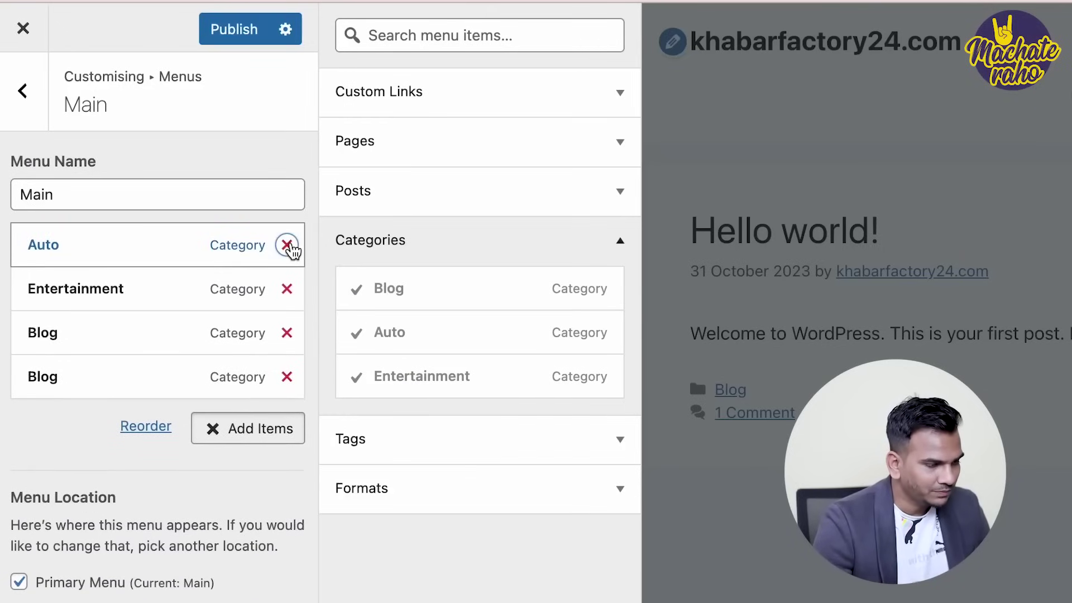
pyautogui.click(287, 334)
pyautogui.click(287, 347)
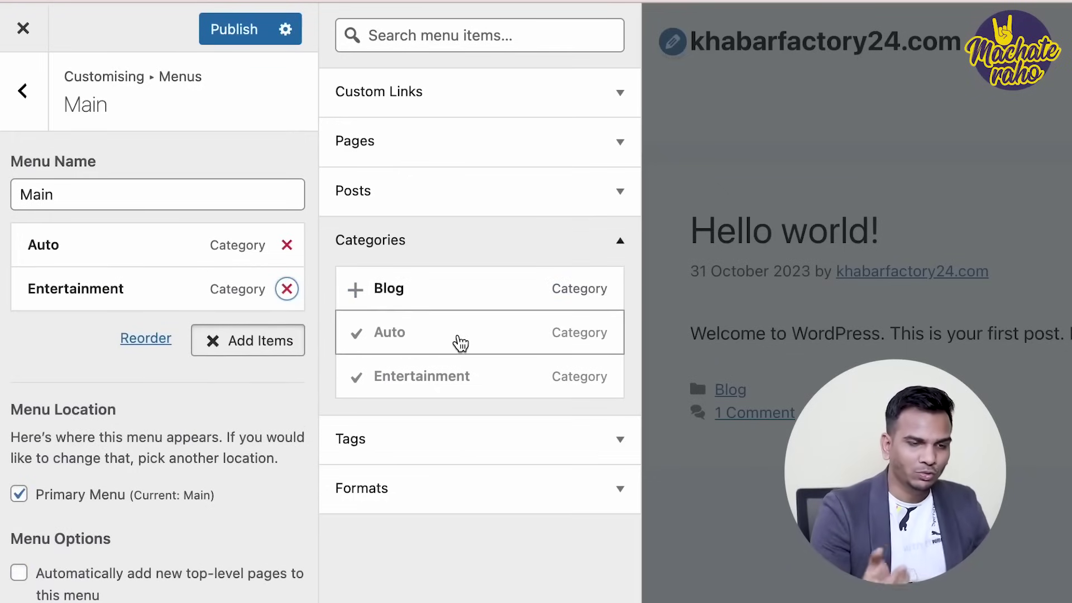
# Publish the menu and open the Auto category page from the site header.
pyautogui.click(237, 31)
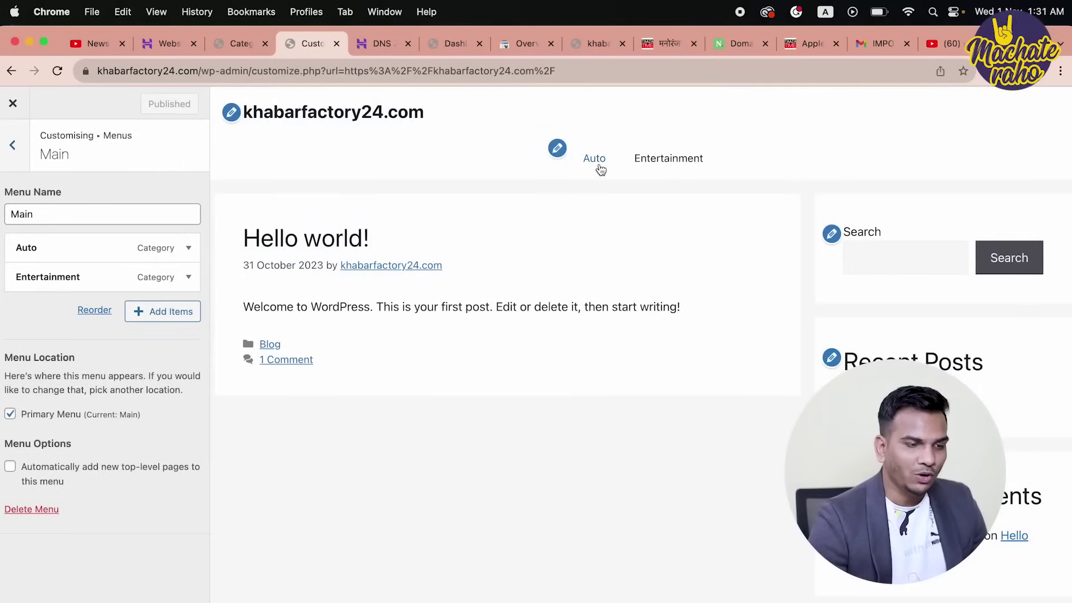
pyautogui.click(597, 162)
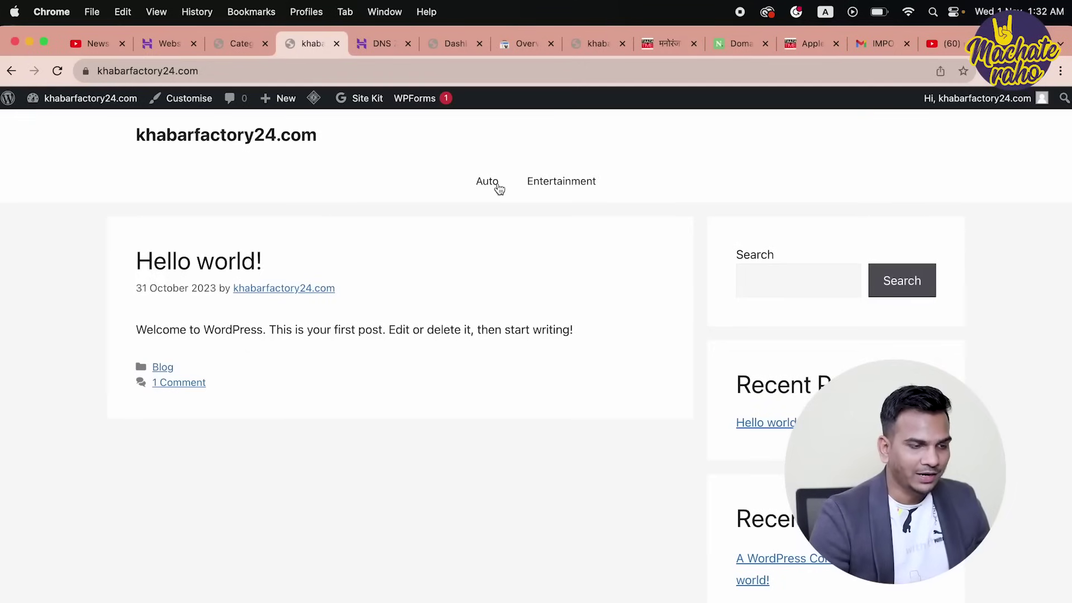
pyautogui.click(503, 186)
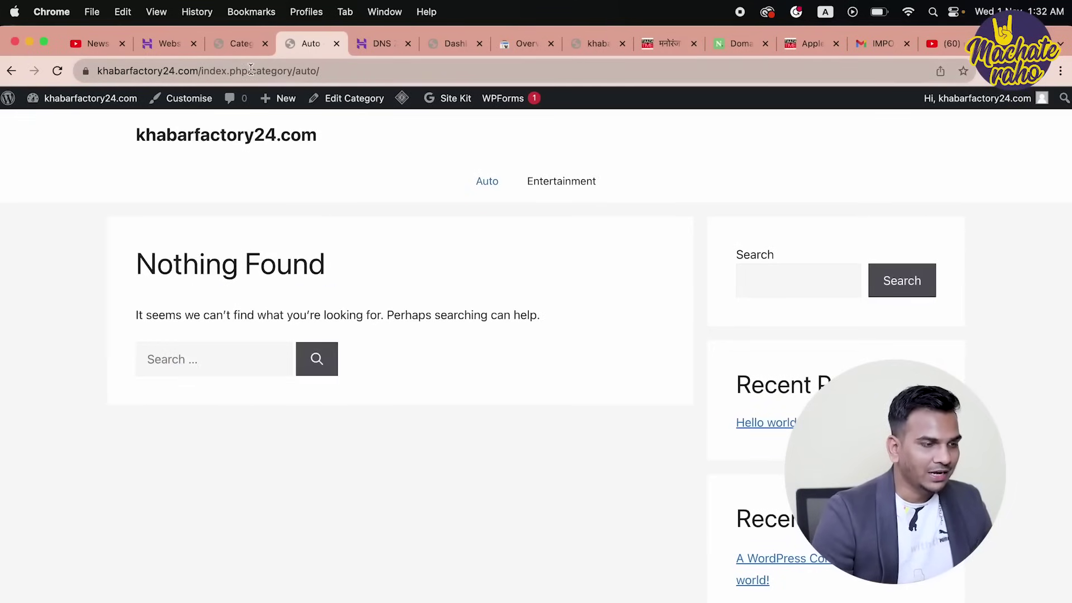
# Set the site title to Khabar Factory and the tagline to Latest Hindi News Sabse Pehle.
pyautogui.click(246, 49)
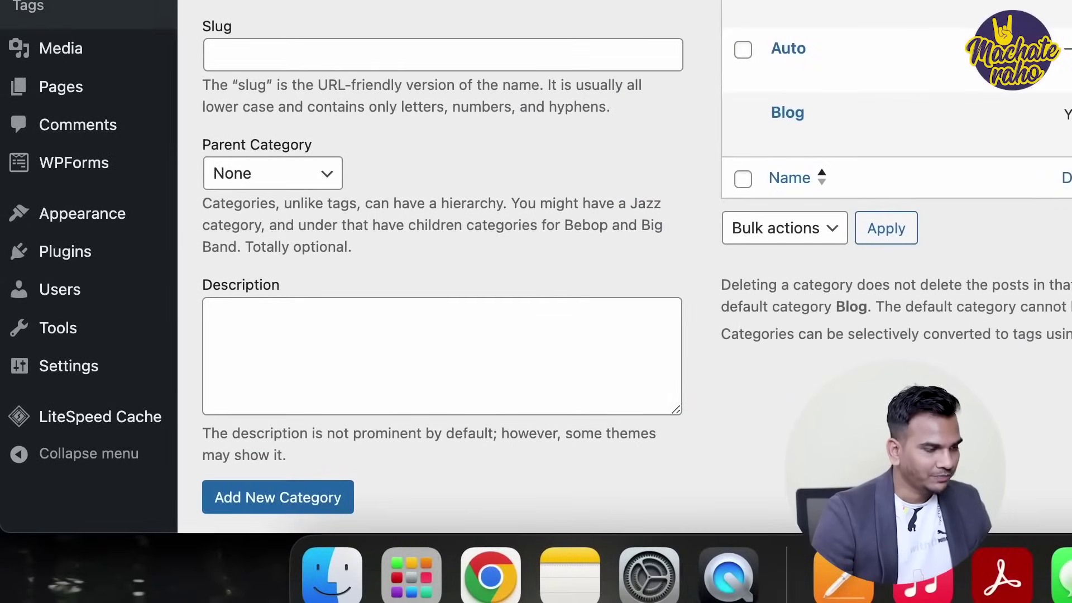
pyautogui.click(72, 366)
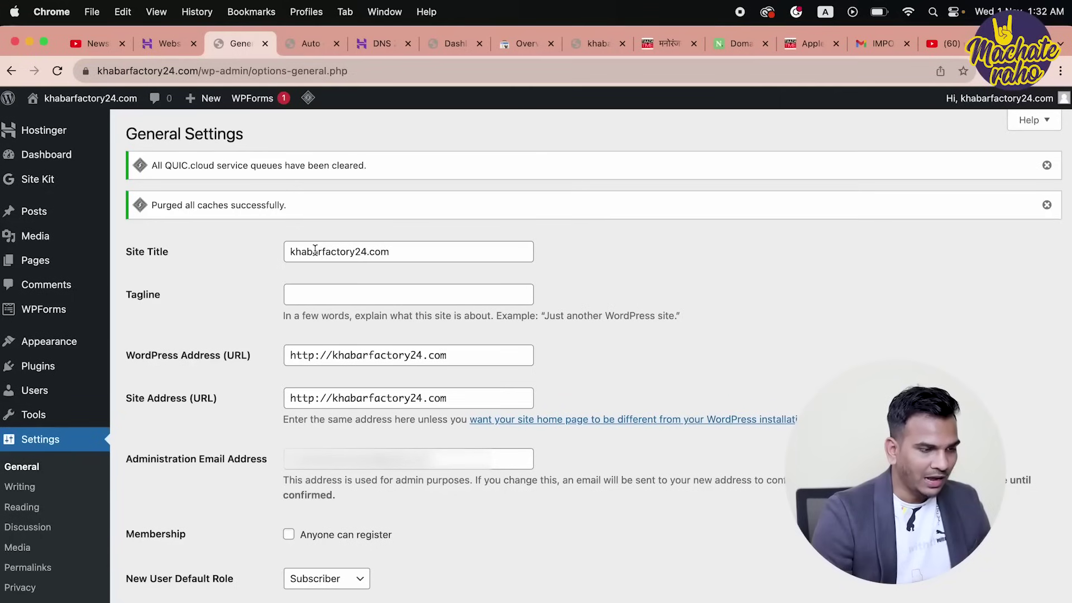
pyautogui.tripleClick(315, 250)
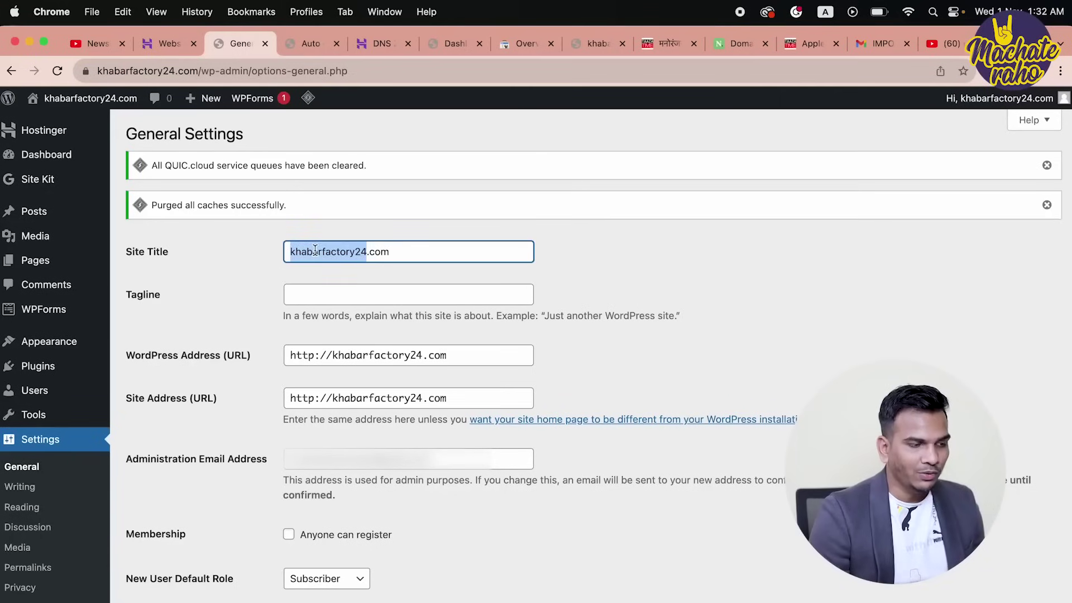
pyautogui.write('Khab')
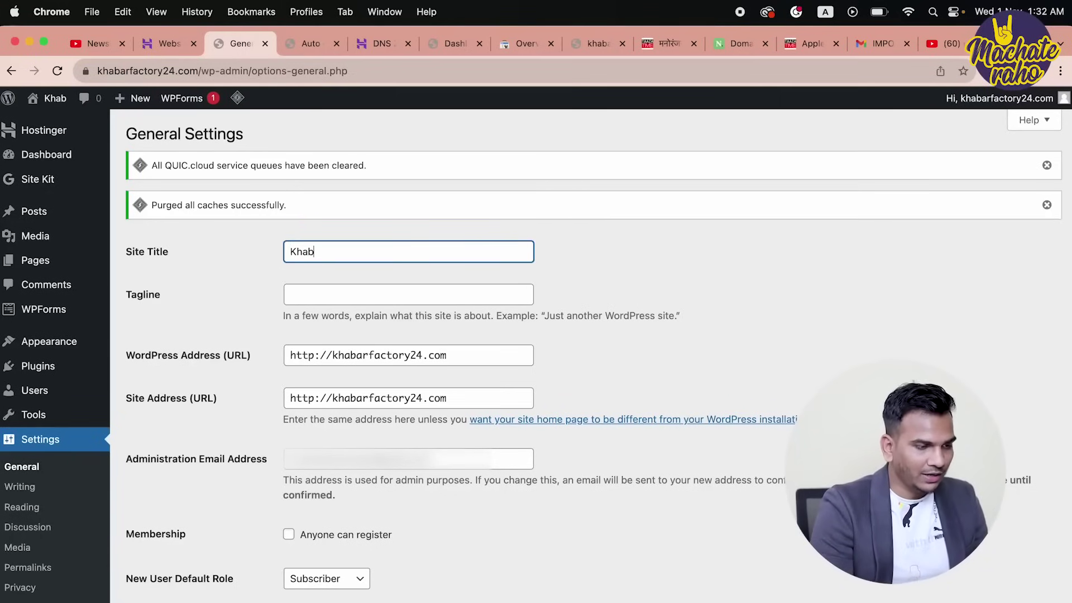
pyautogui.write('ar Factory')
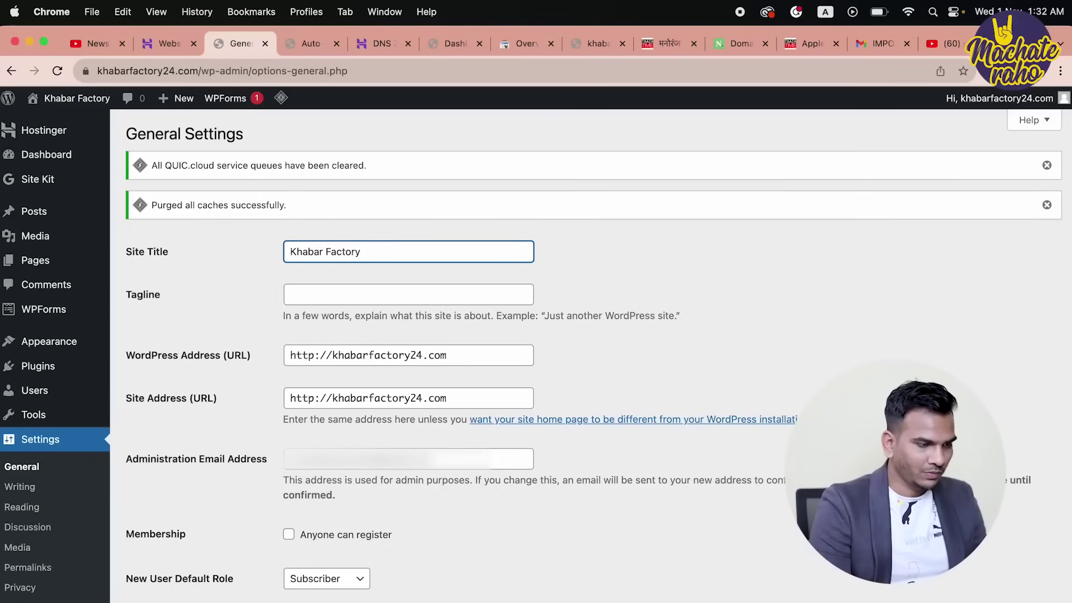
pyautogui.click(316, 291)
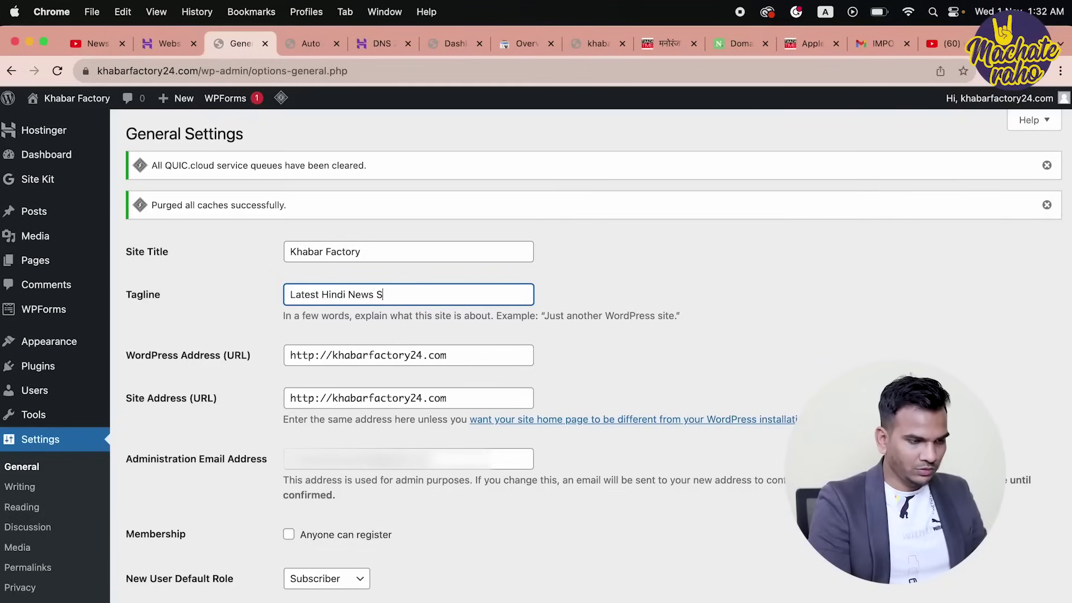
pyautogui.click(642, 289)
# Choose Kolkata as the time zone and save the general settings.
pyautogui.scroll(-4, 642, 288)
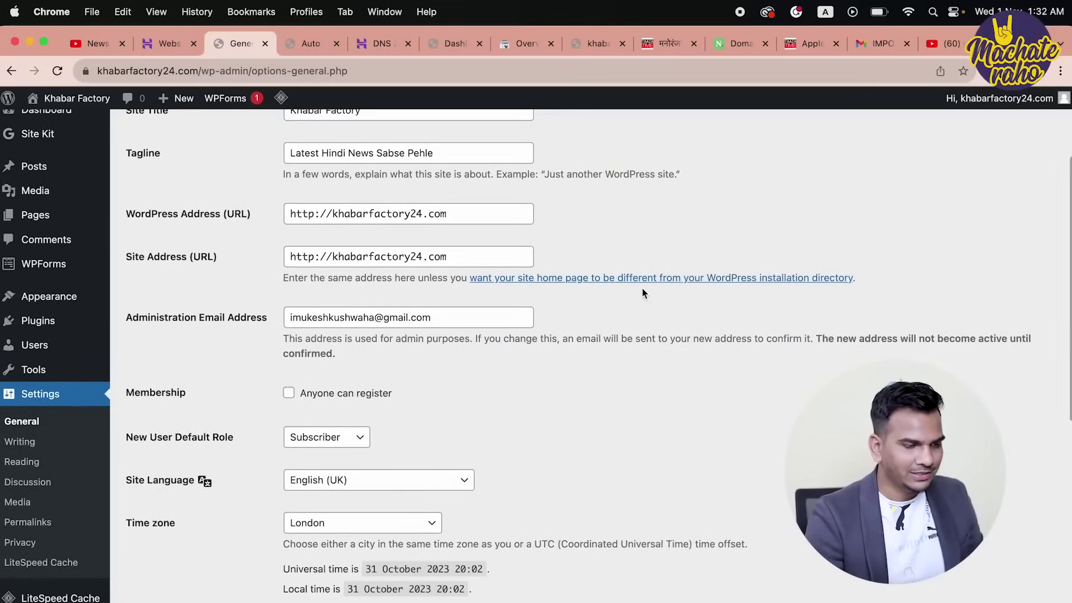
pyautogui.scroll(-4, 642, 291)
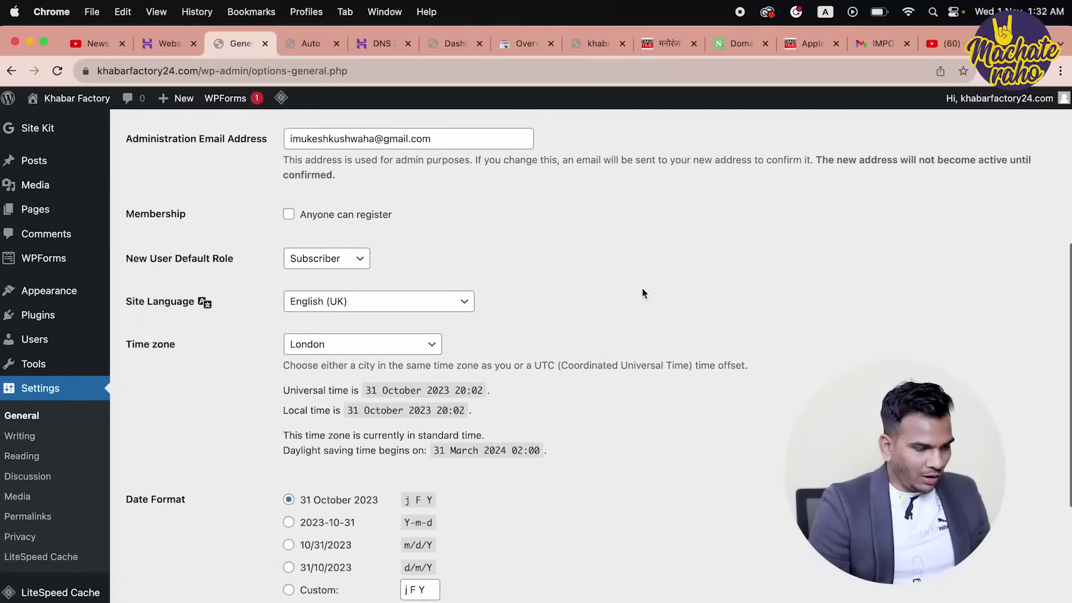
pyautogui.scroll(-5, 642, 288)
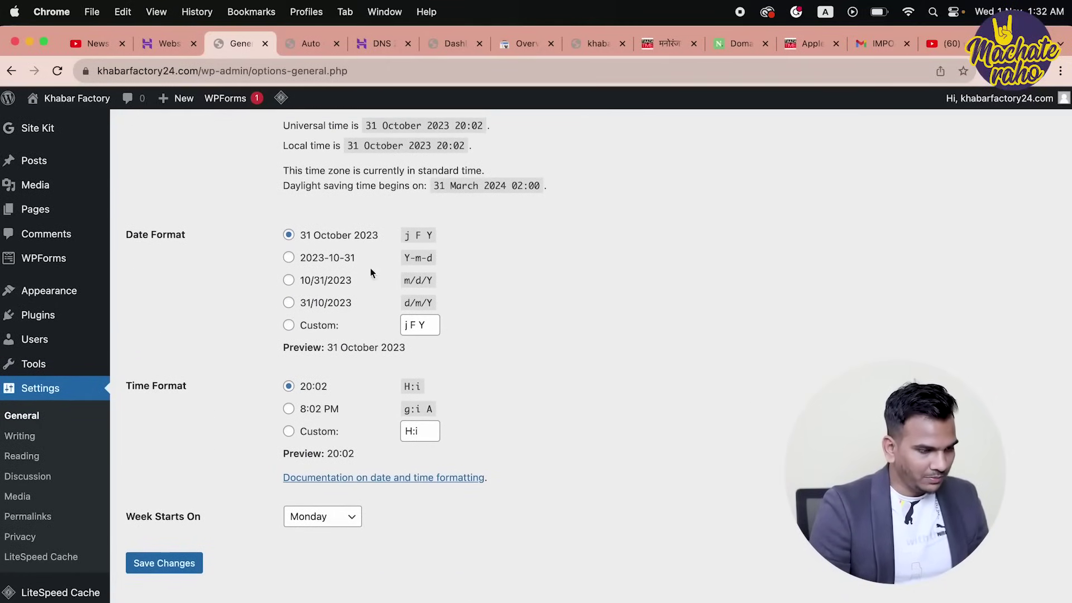
pyautogui.scroll(4, 324, 313)
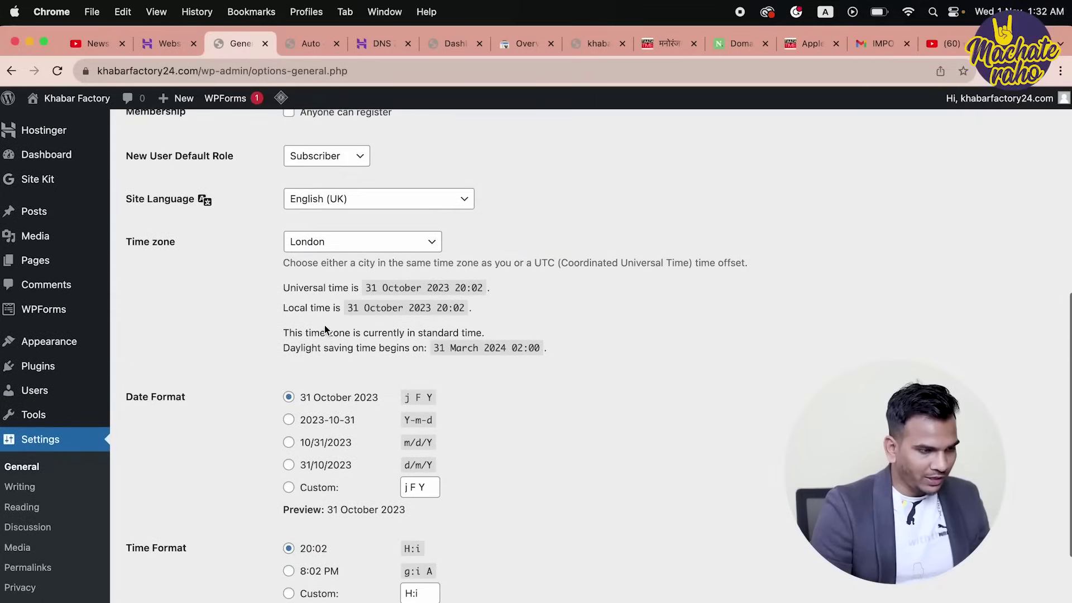
pyautogui.click(398, 244)
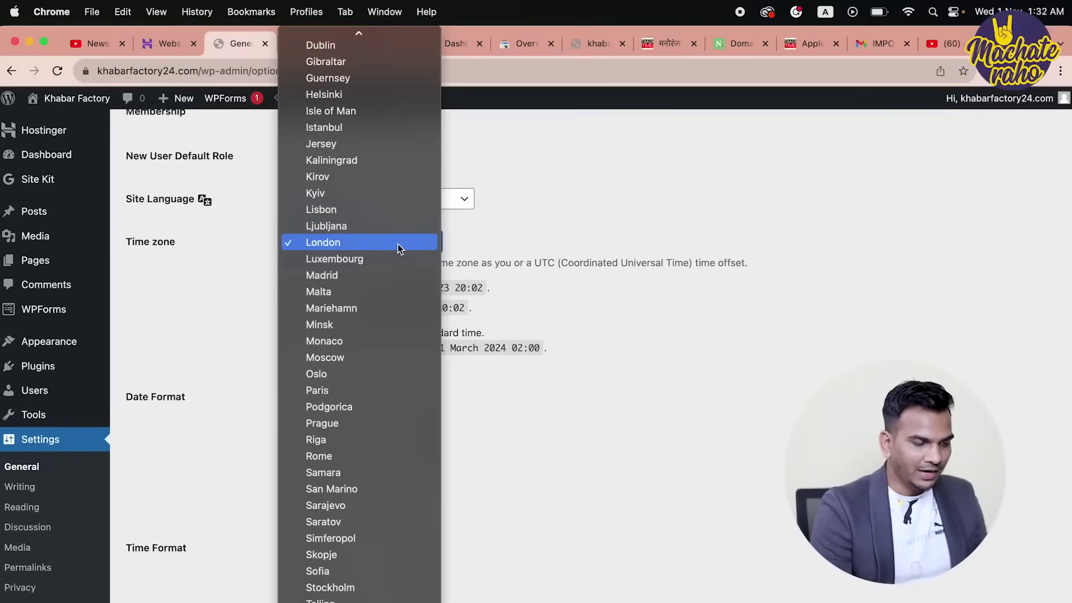
pyautogui.scroll(-3, 390, 508)
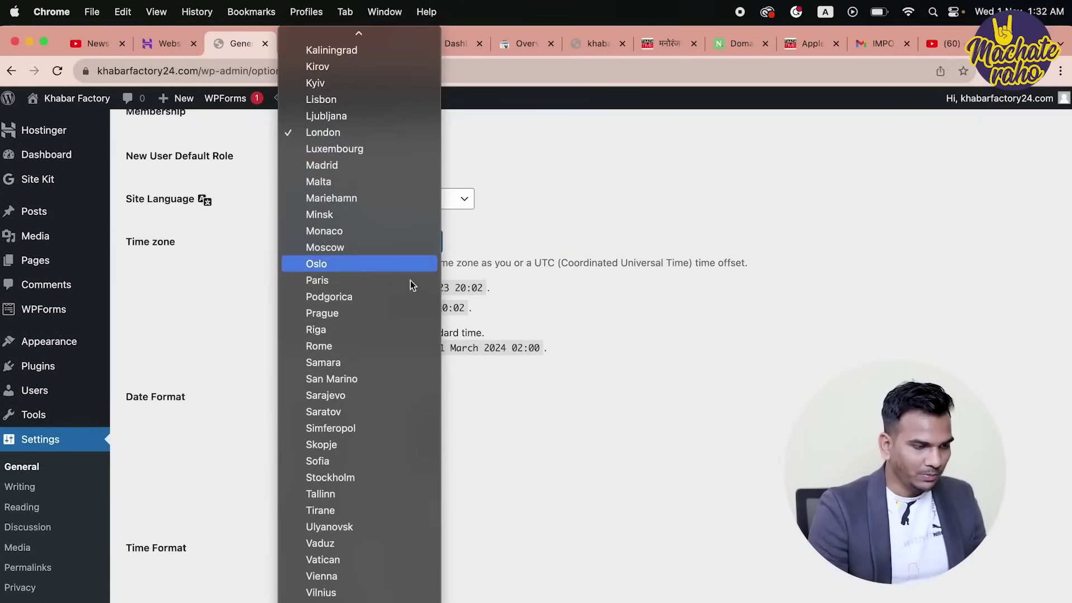
pyautogui.scroll(20, 414, 309)
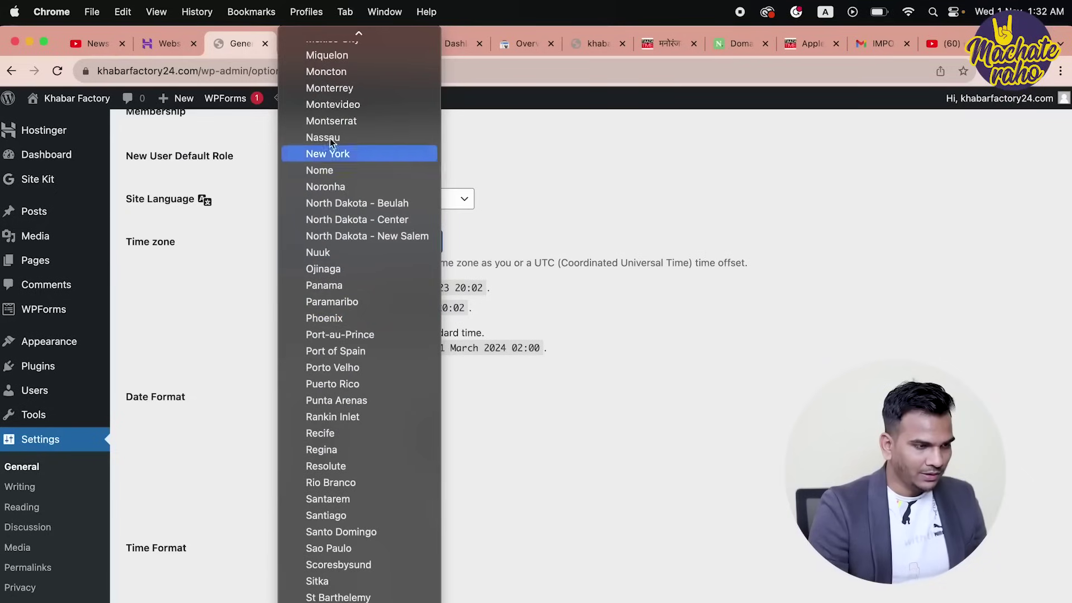
pyautogui.scroll(10, 328, 127)
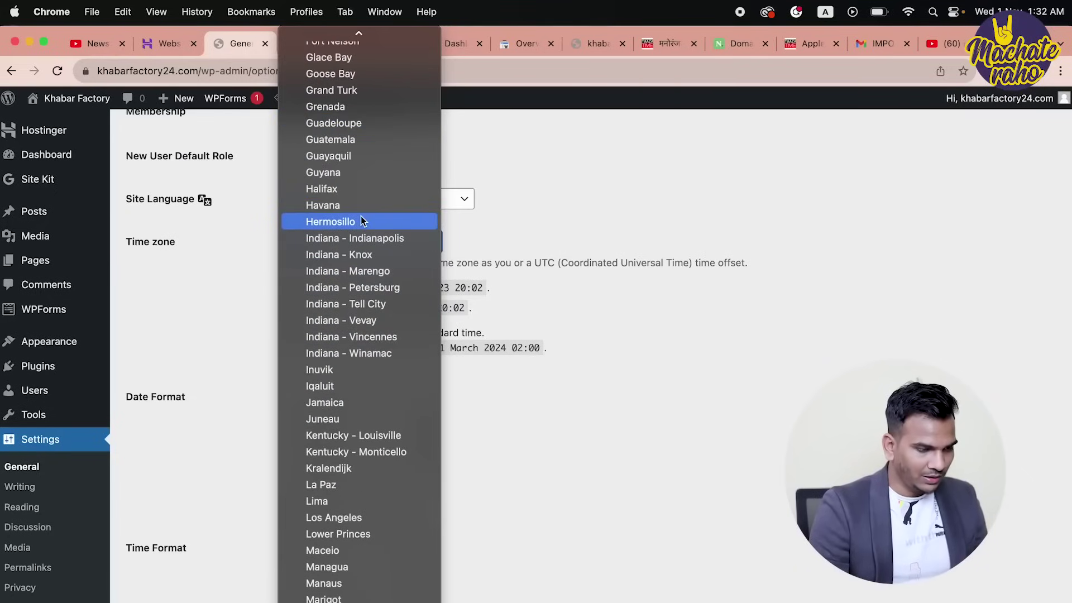
pyautogui.scroll(20, 361, 278)
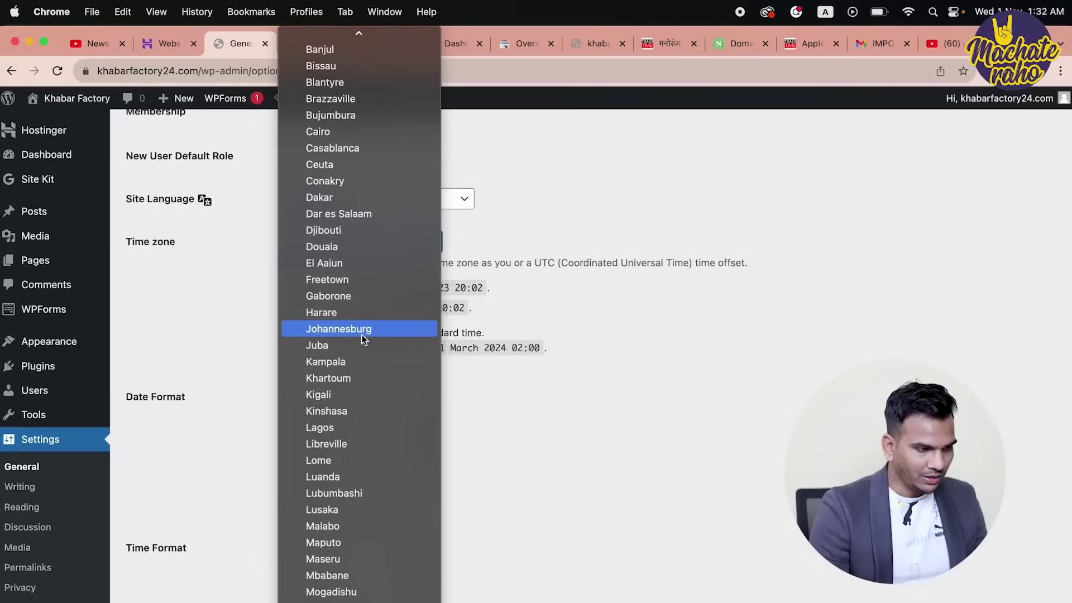
pyautogui.press('Escape')
pyautogui.click(367, 253)
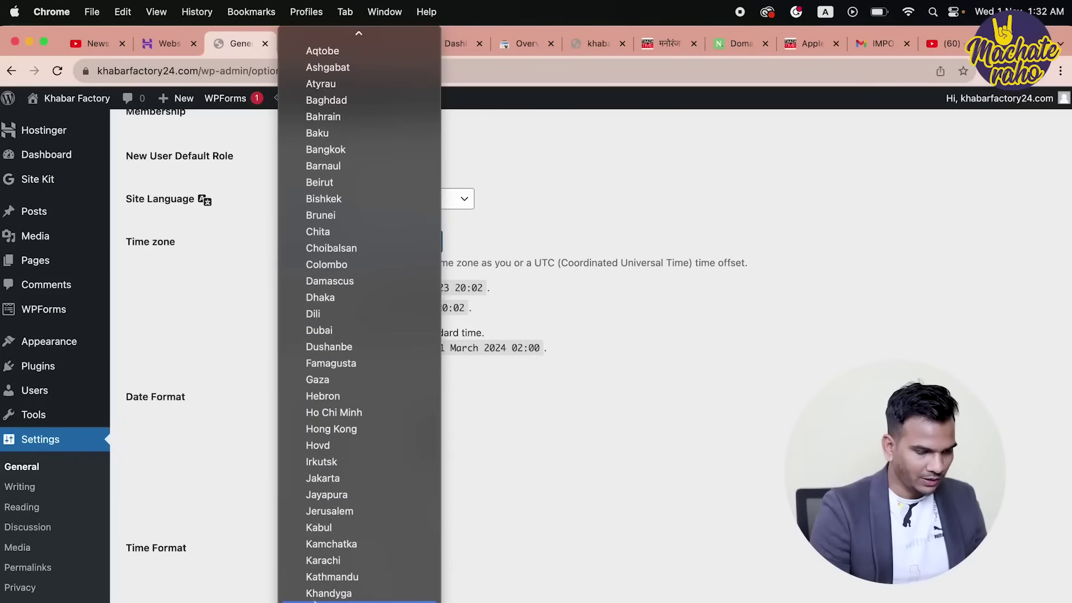
pyautogui.press('Return')
pyautogui.scroll(-3, 226, 360)
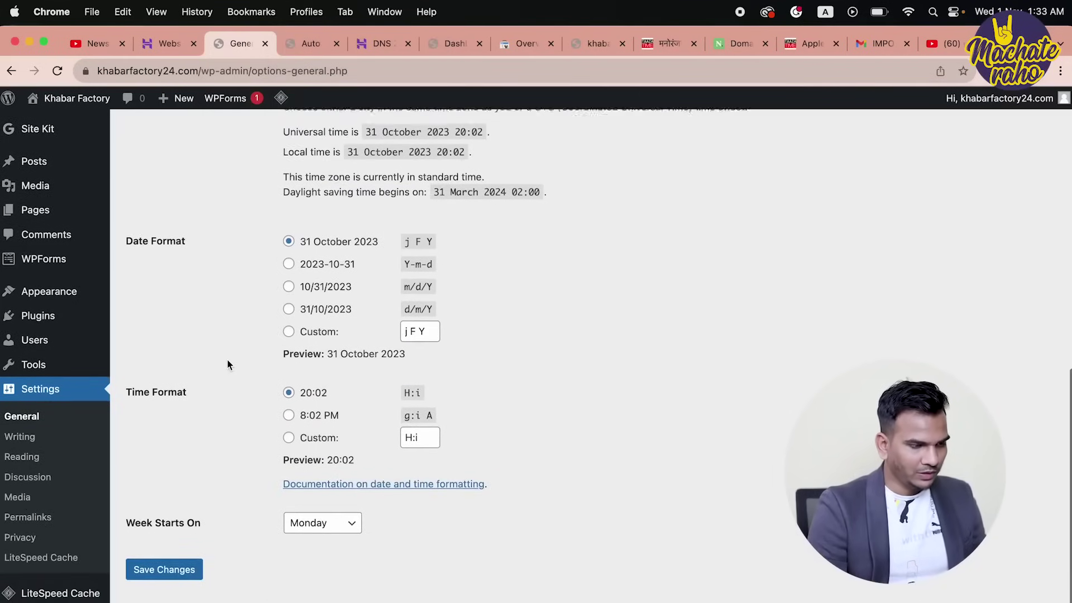
pyautogui.click(164, 571)
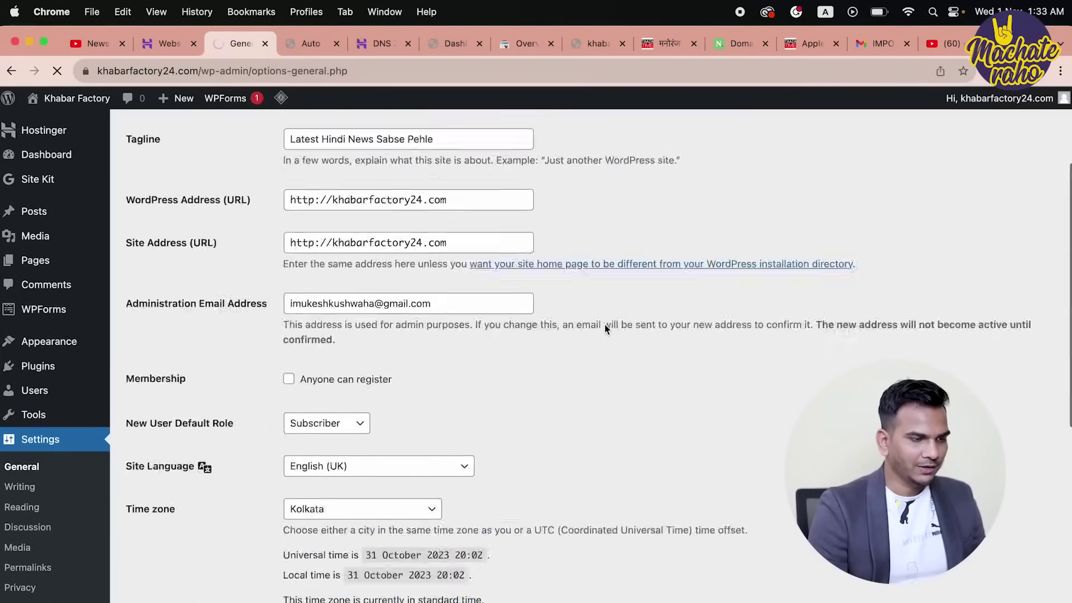
# Keep Blog as the default post category in Writing settings.
pyautogui.click(52, 490)
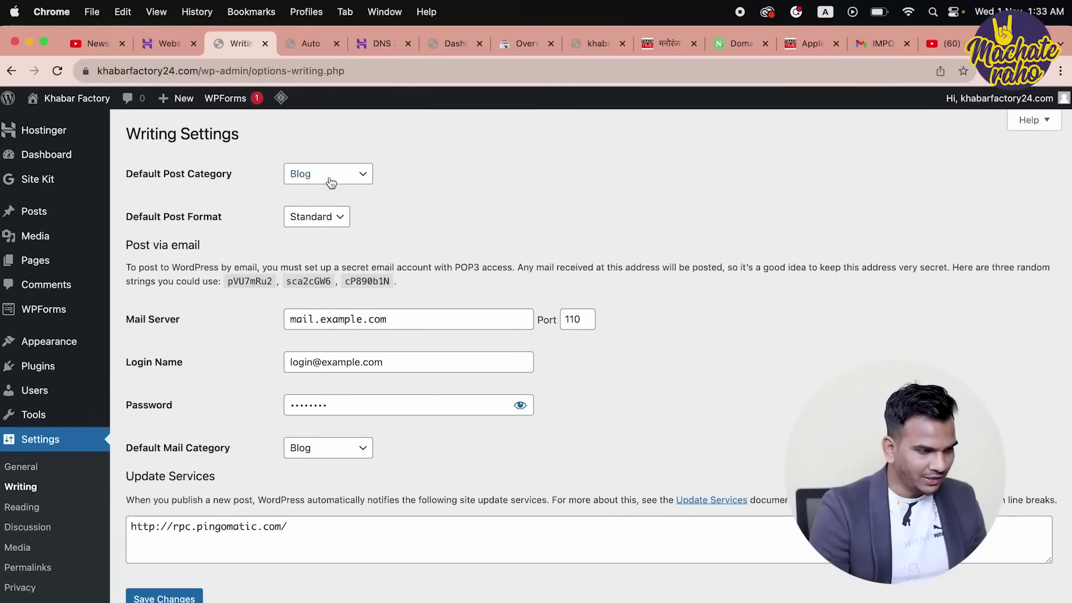
pyautogui.click(330, 178)
pyautogui.click(423, 177)
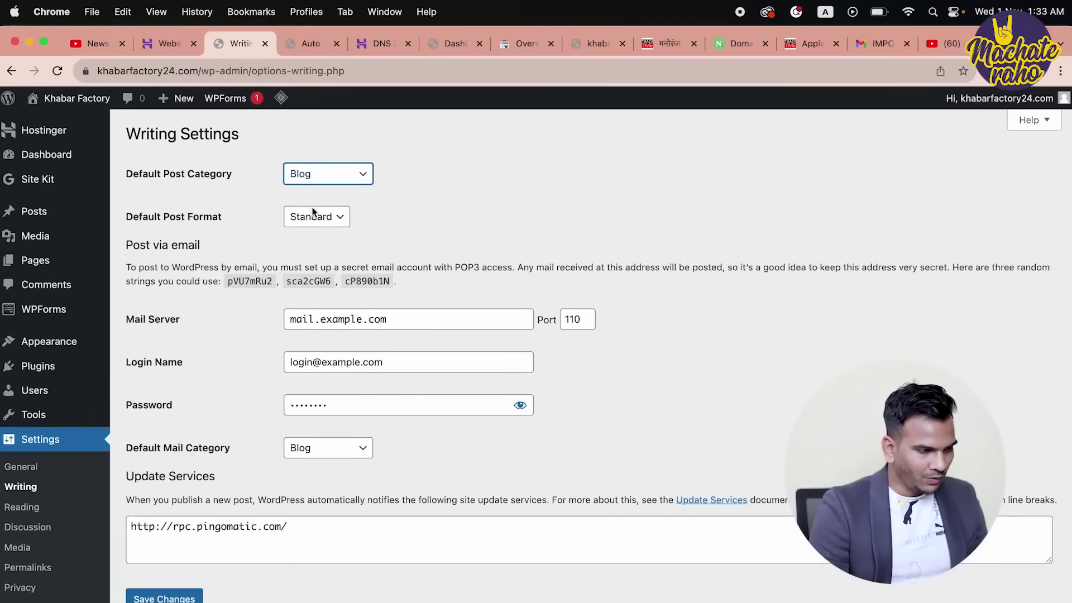
pyautogui.scroll(-2, 219, 381)
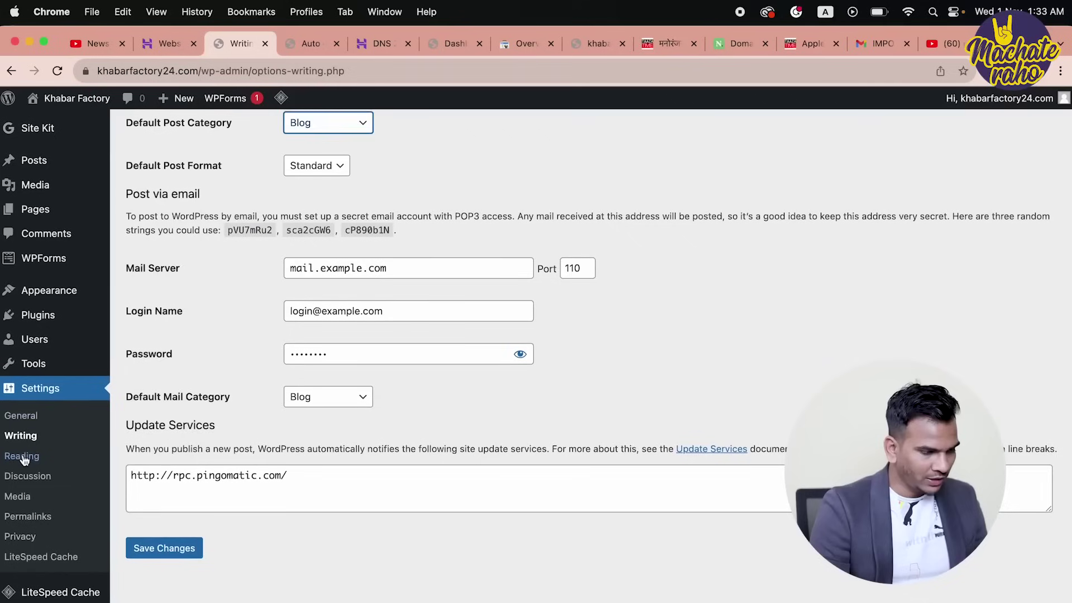
# Turn off pingbacks and trackbacks for new posts in Discussion settings and save.
pyautogui.click(24, 461)
pyautogui.click(25, 522)
pyautogui.scroll(-2, 318, 409)
pyautogui.scroll(2, 323, 296)
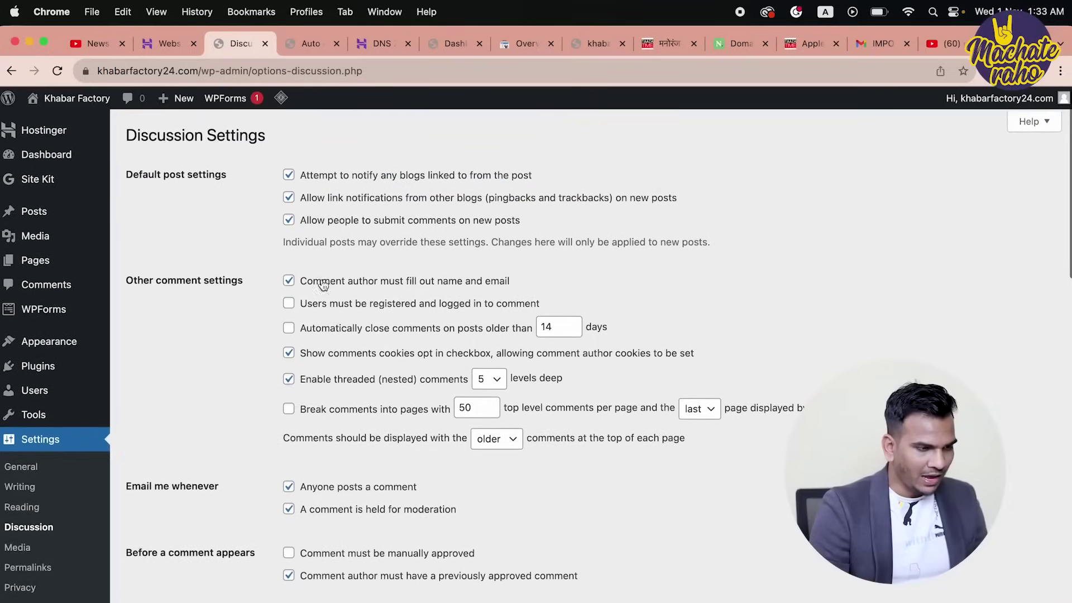
pyautogui.click(288, 197)
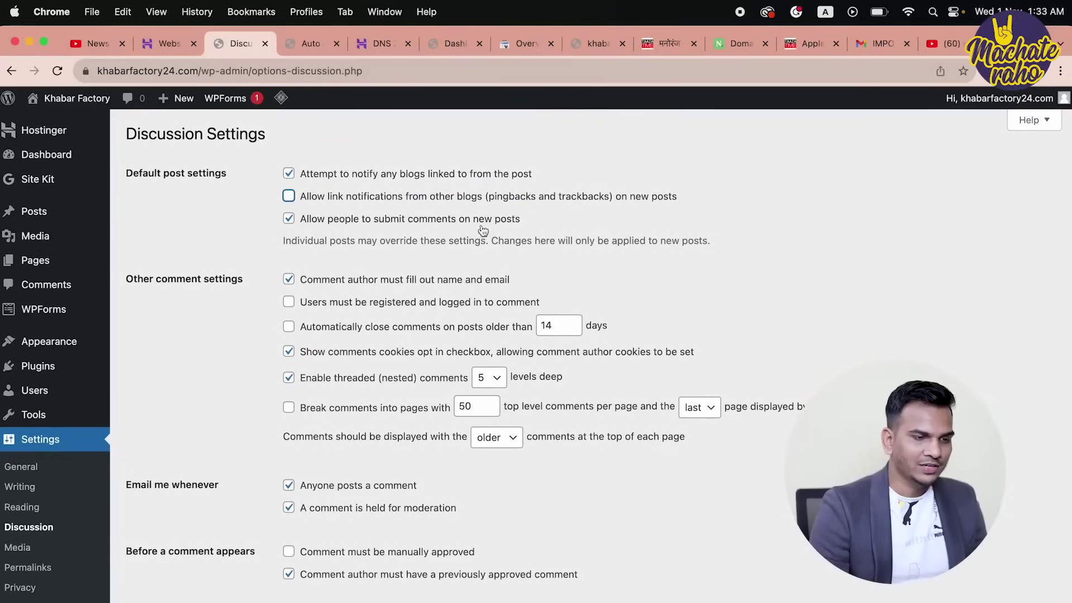
pyautogui.scroll(-15, 225, 592)
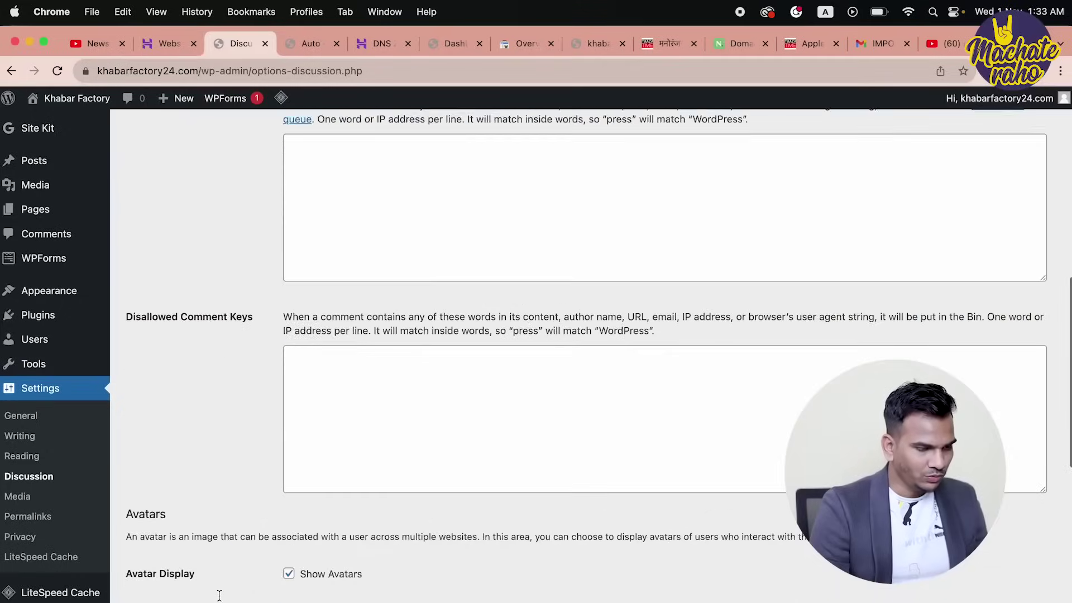
pyautogui.scroll(-3, 197, 592)
pyautogui.click(162, 564)
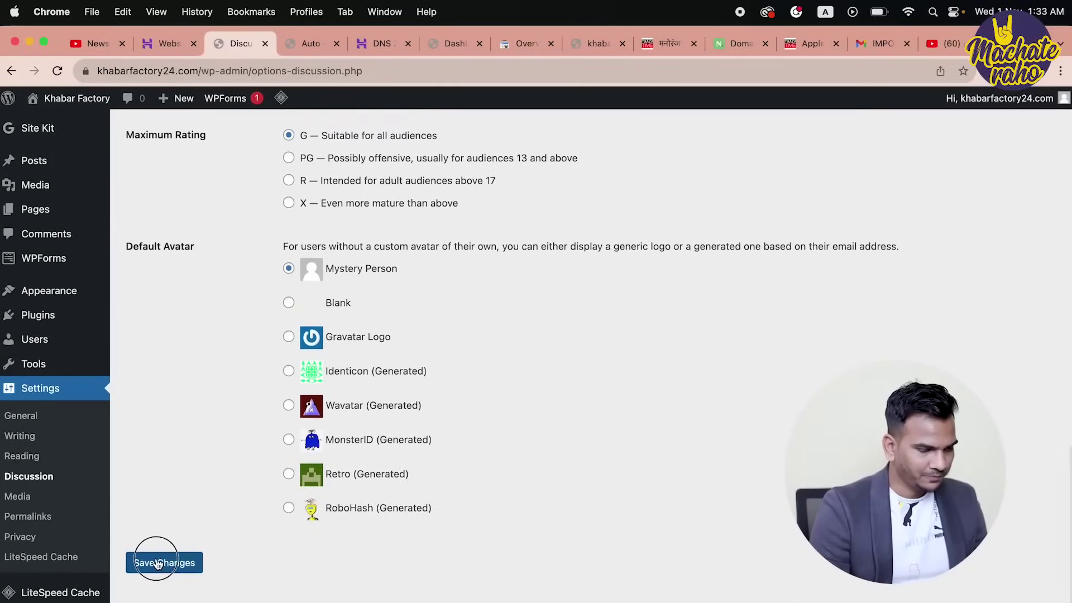
pyautogui.click(28, 569)
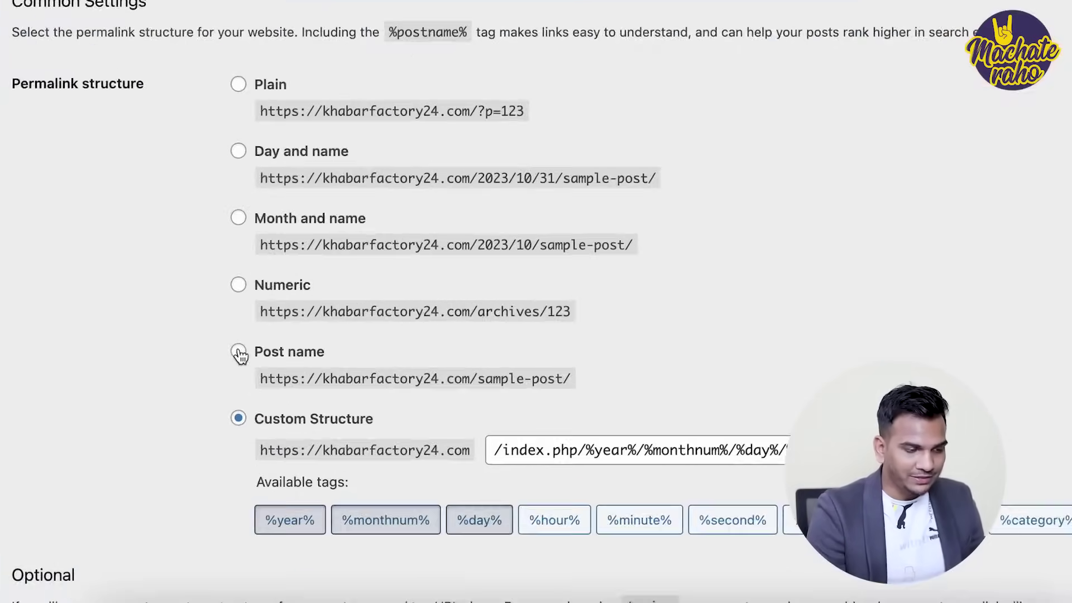
# Save Post name permalinks and reload the Auto category page to confirm its clean URL.
pyautogui.click(288, 453)
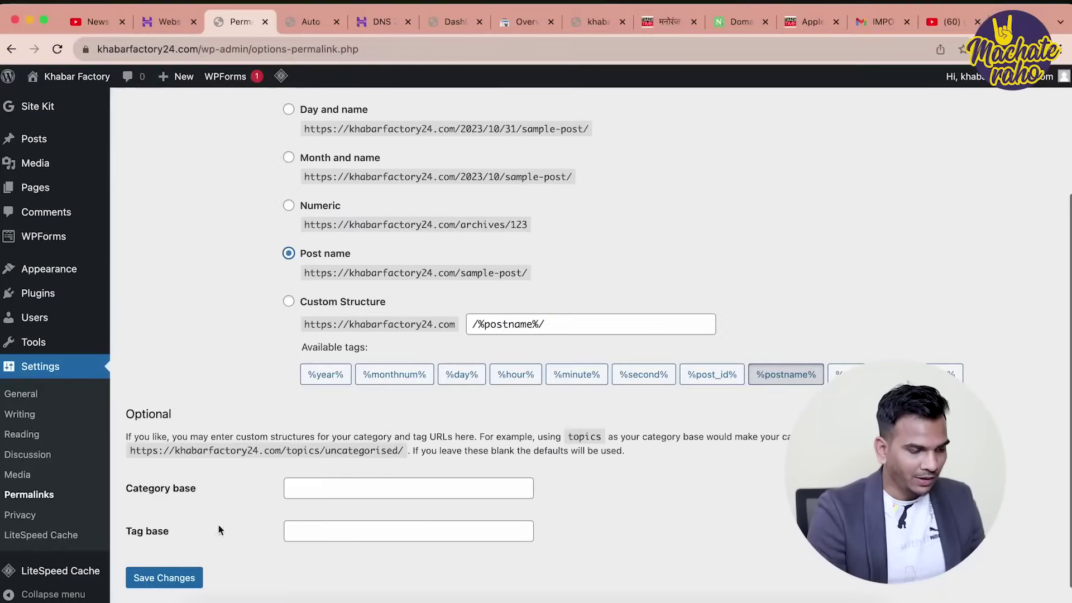
pyautogui.click(163, 580)
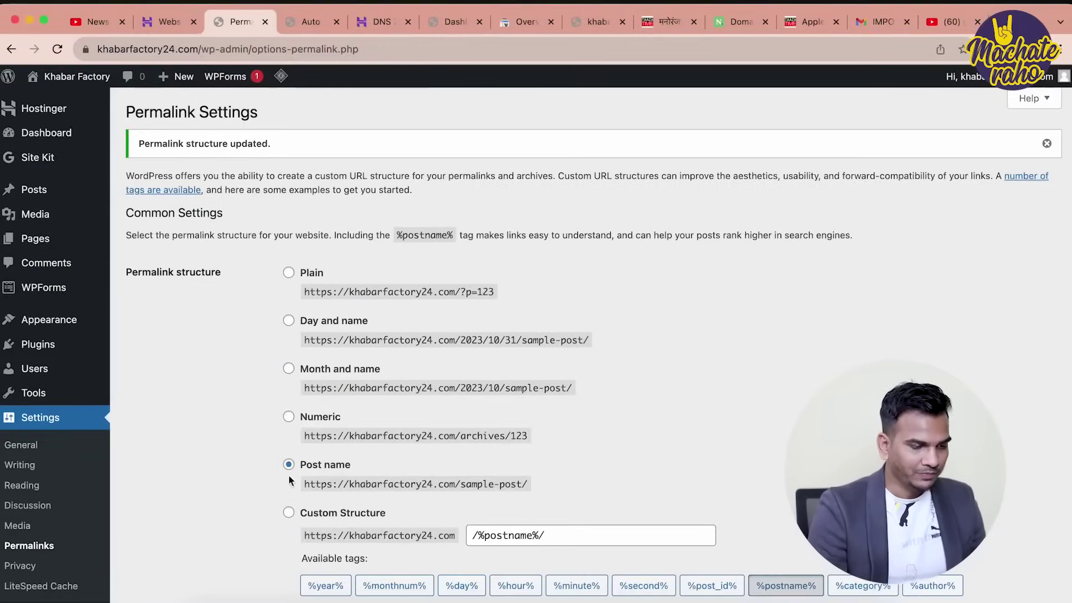
pyautogui.click(319, 24)
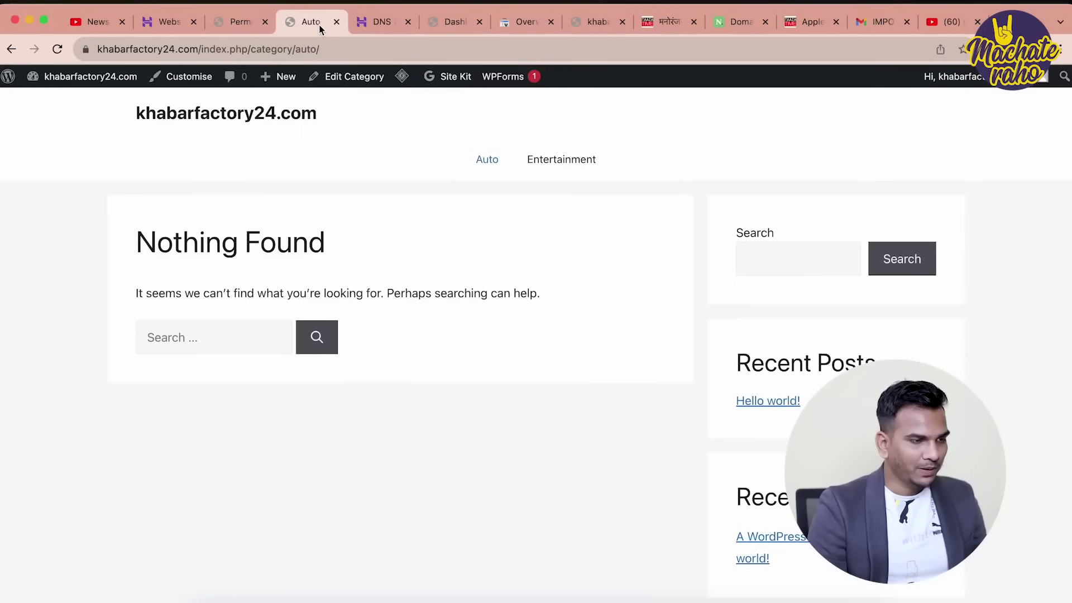
pyautogui.click(57, 49)
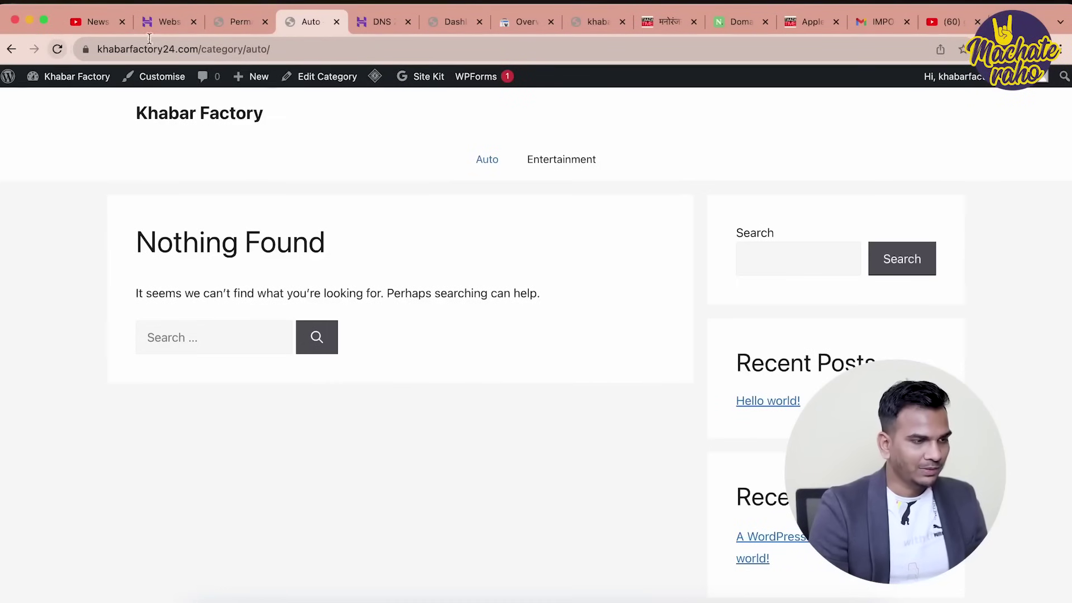
pyautogui.click(254, 50)
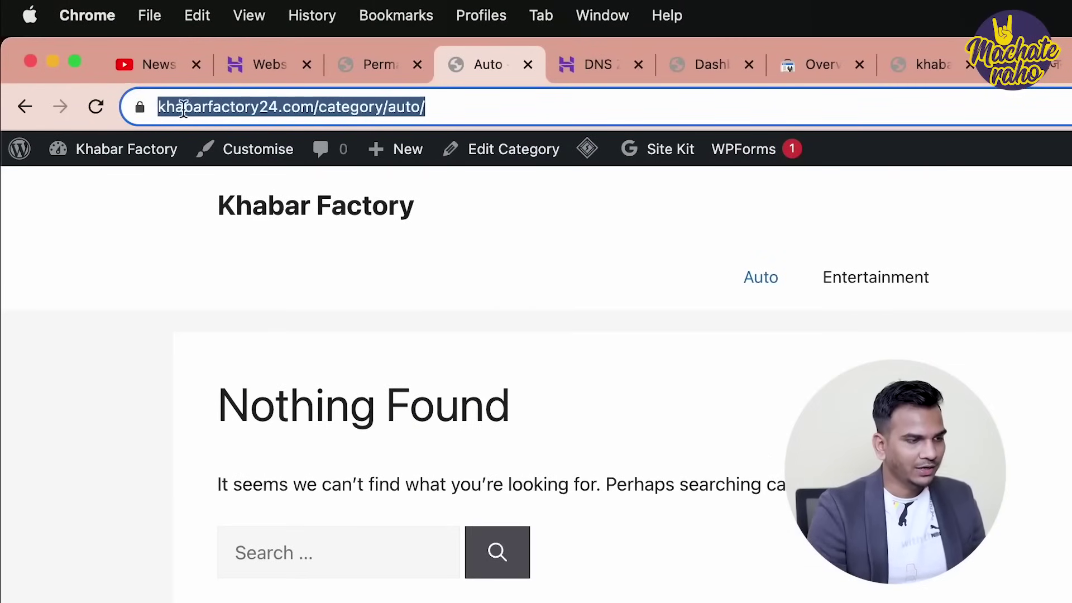
# Go back to the admin and open the LiteSpeed Cache settings.
pyautogui.click(375, 70)
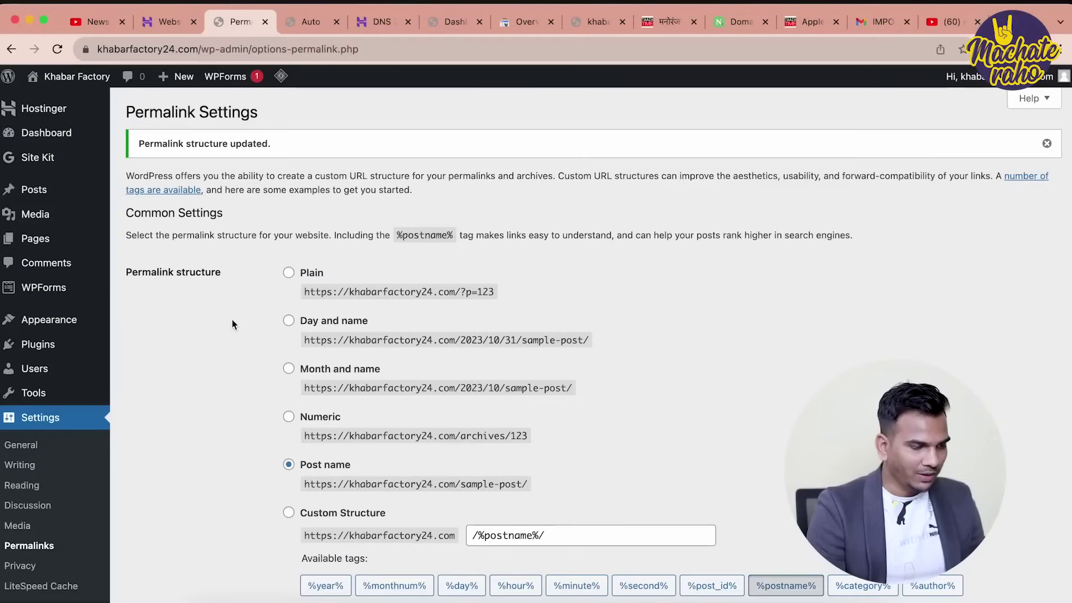
pyautogui.scroll(-5, 233, 319)
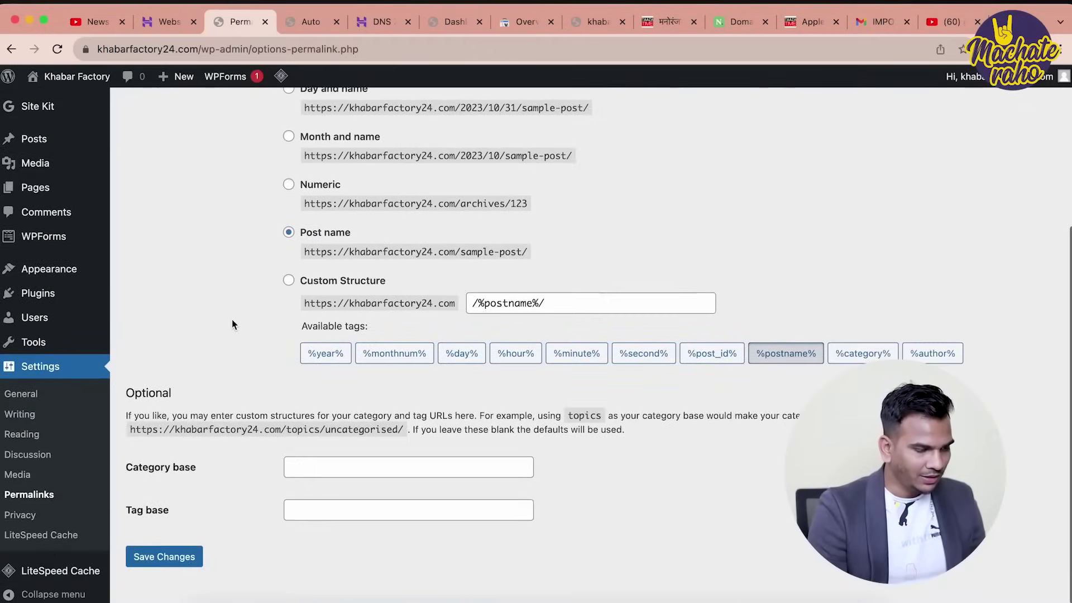
pyautogui.click(39, 536)
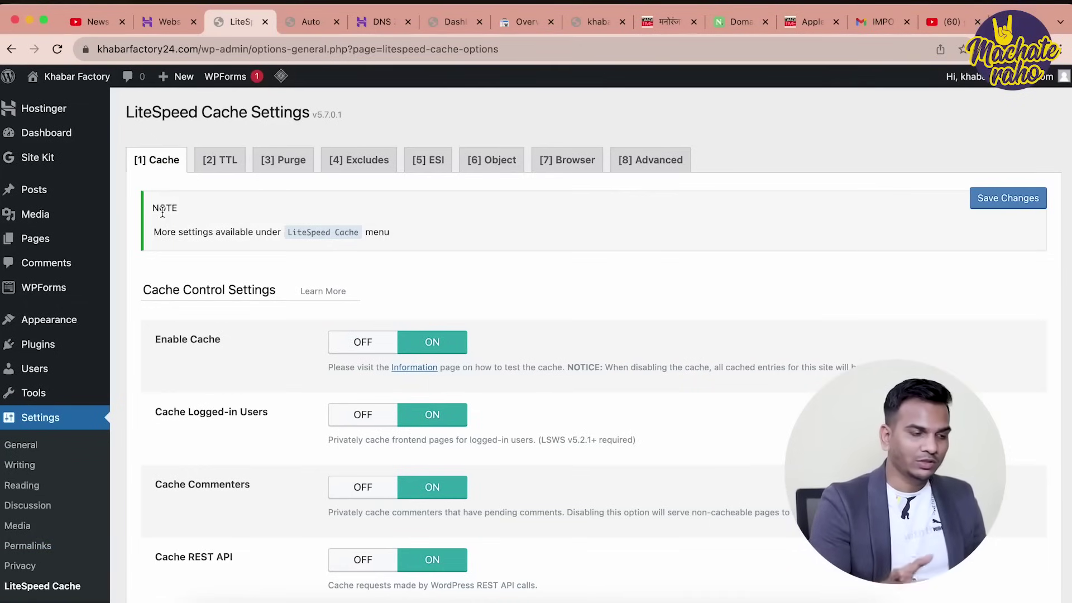
# Scroll through LiteSpeed's Cache options: logged-in, commenter and REST API caching on, mobile off.
pyautogui.scroll(-3, 380, 215)
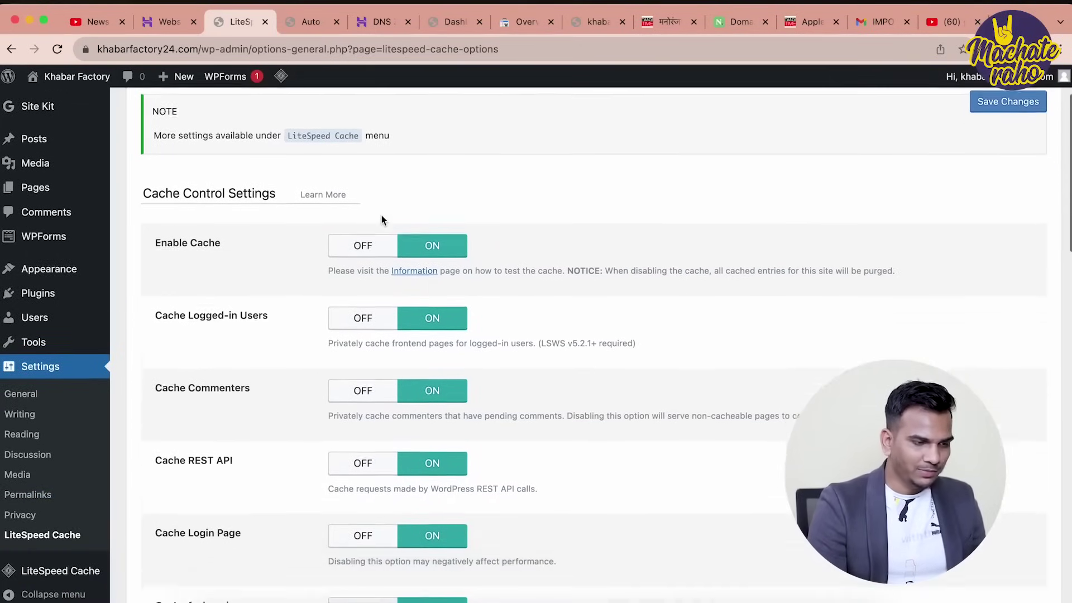
pyautogui.scroll(-10, 239, 383)
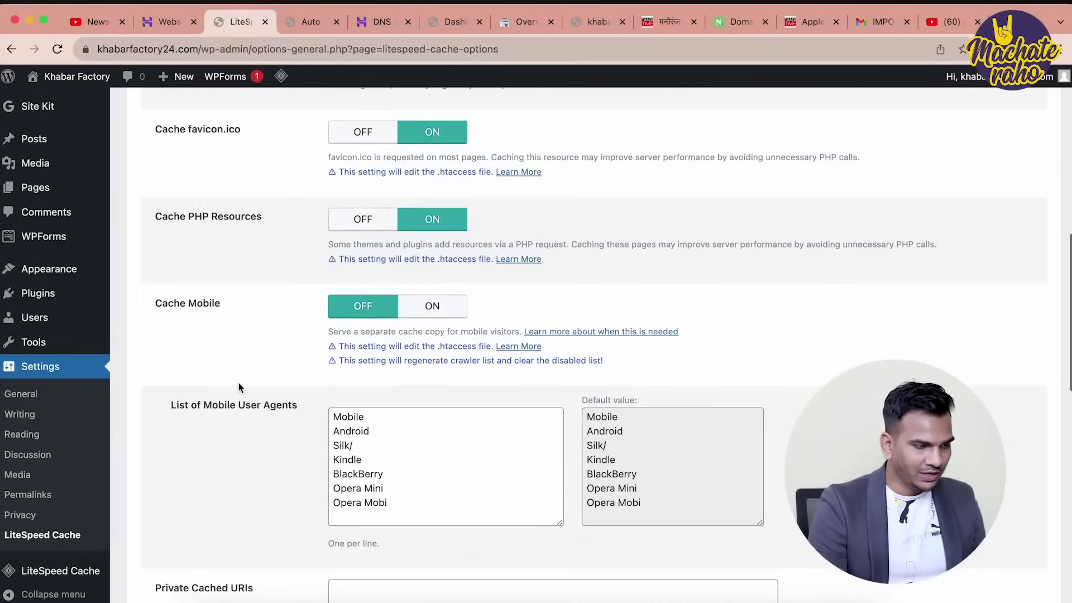
pyautogui.scroll(-2, 342, 372)
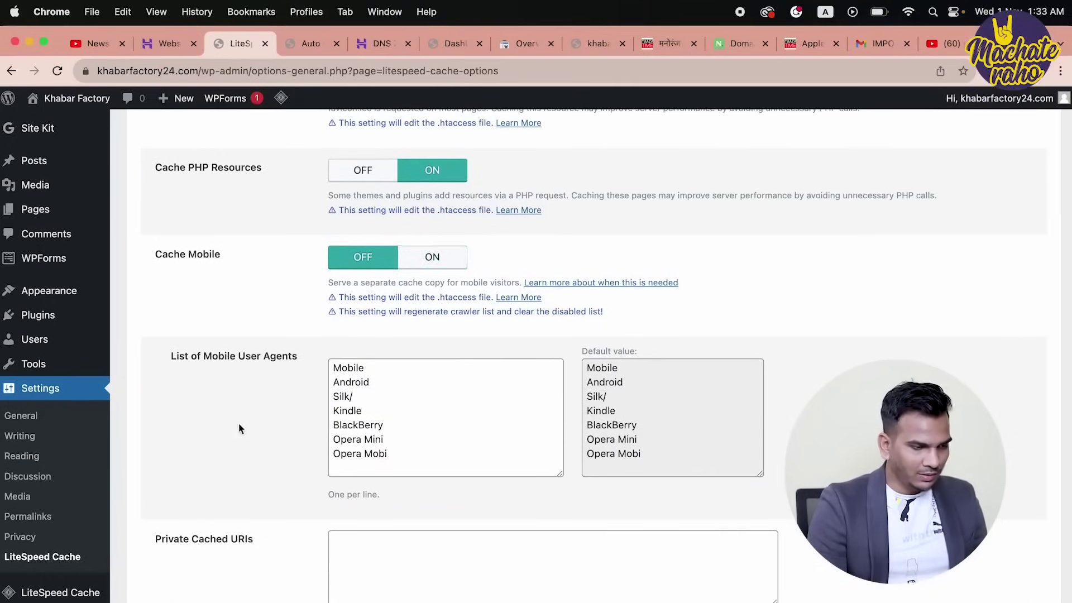
pyautogui.scroll(15, 239, 428)
pyautogui.moveTo(51, 370)
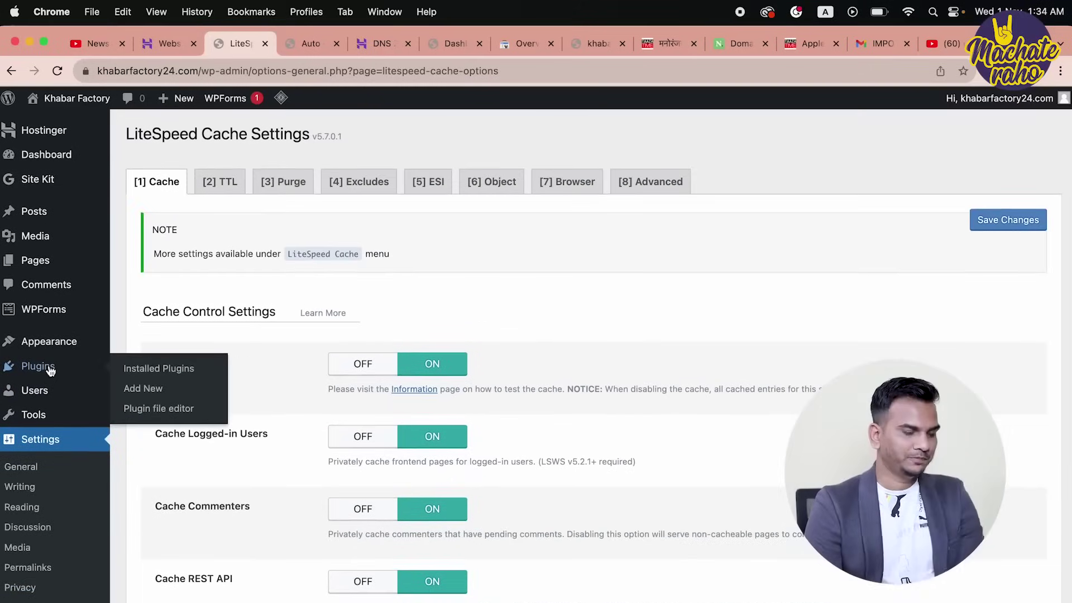
pyautogui.moveTo(56, 219)
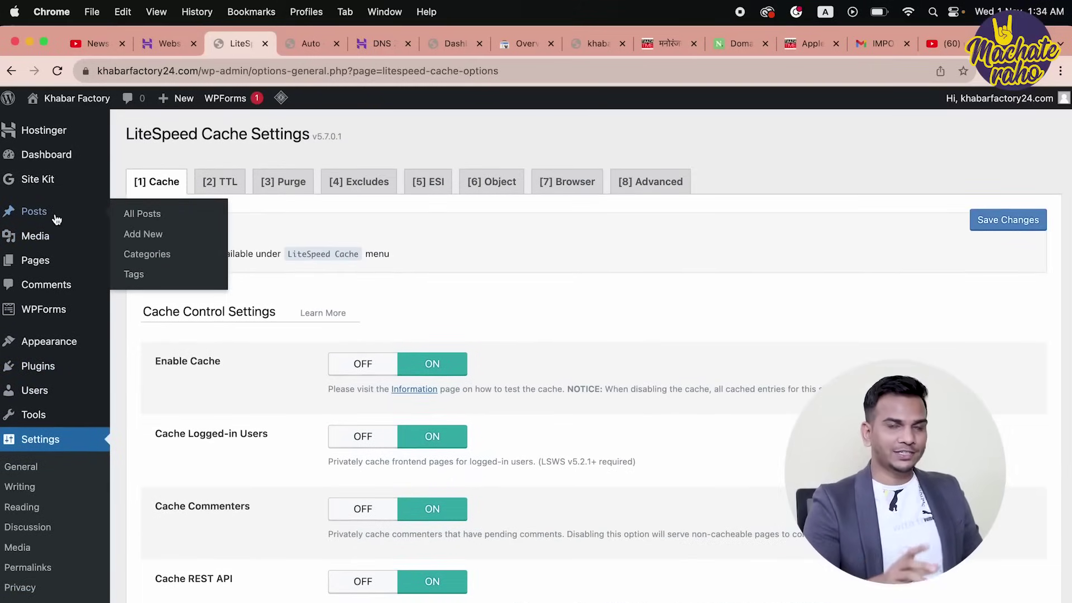
# Decline Taaza Time's notification prompt and scroll down to its footer policy links.
pyautogui.click(659, 45)
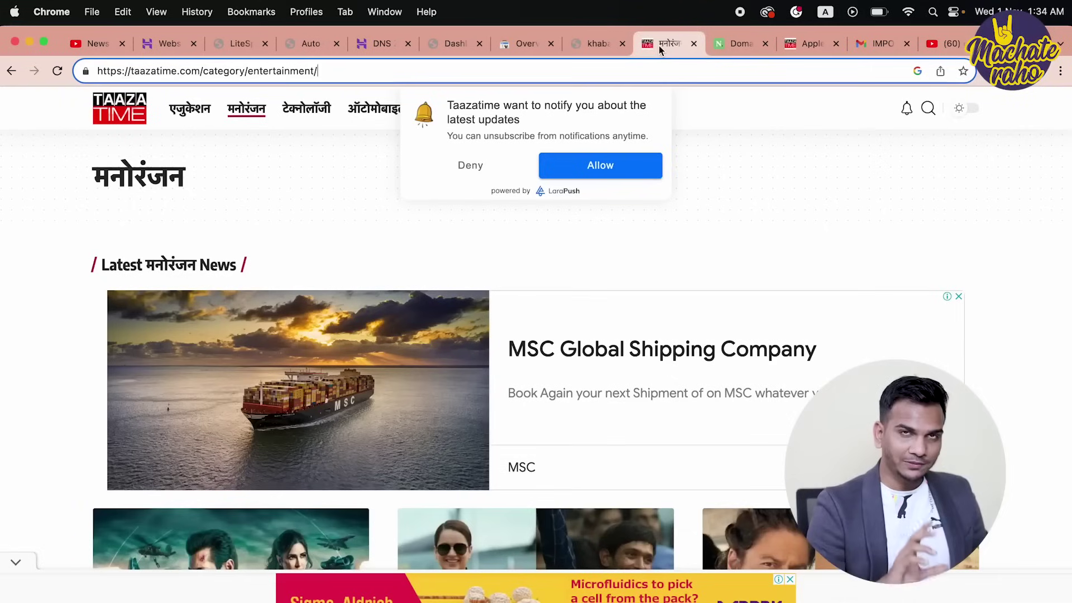
pyautogui.click(473, 170)
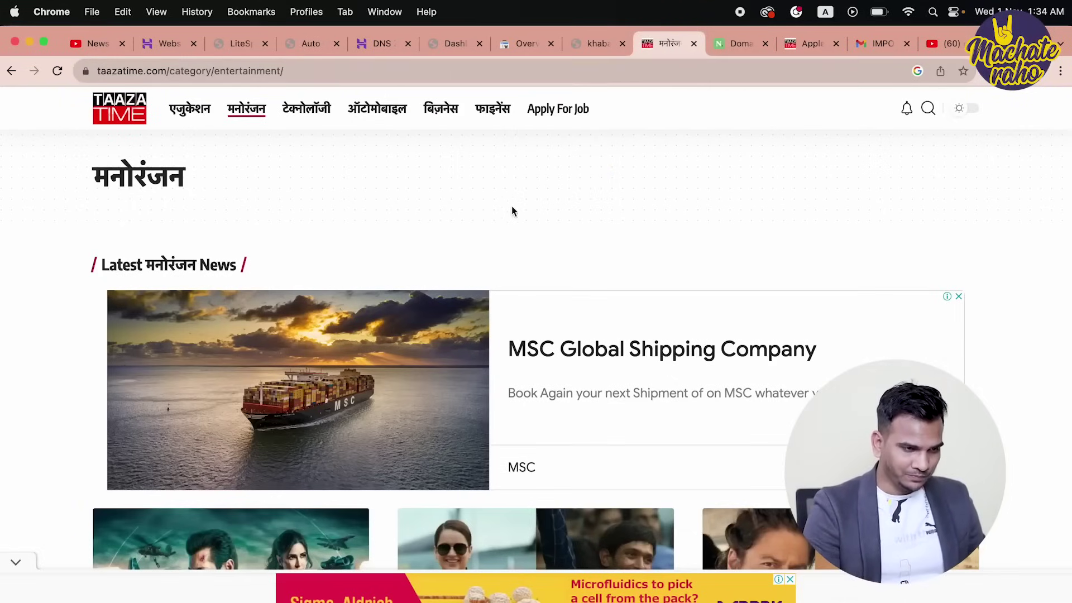
pyautogui.scroll(-15, 509, 205)
pyautogui.scroll(15, 514, 211)
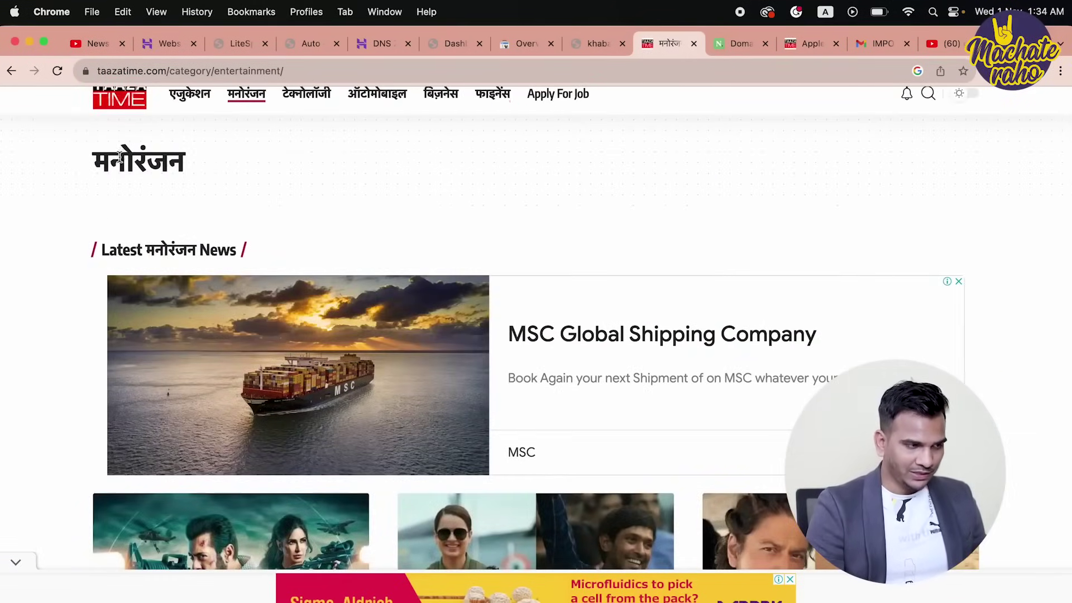
pyautogui.scroll(-15, 393, 199)
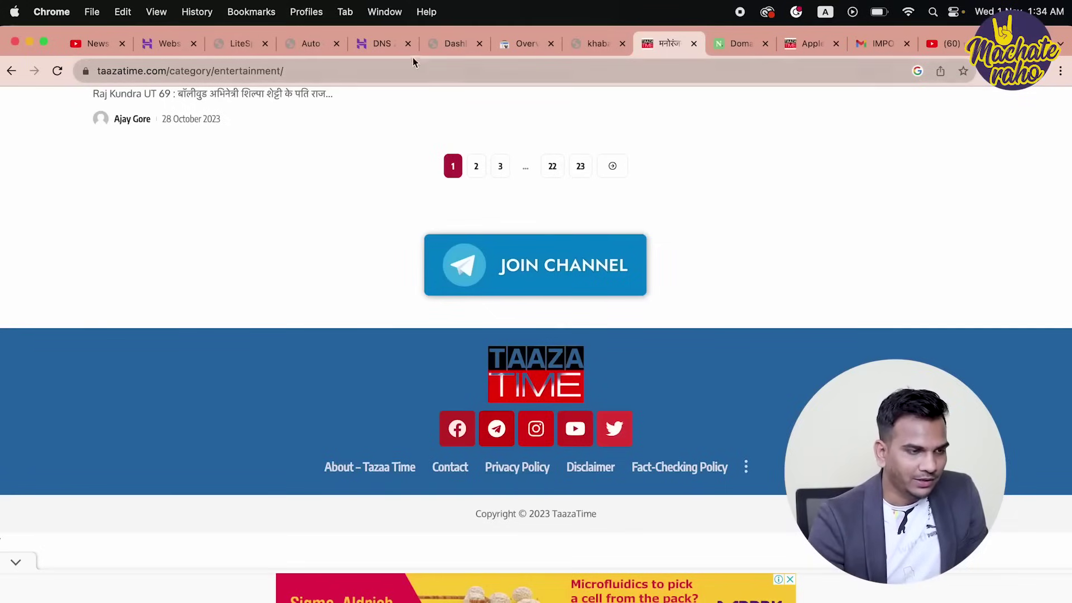
# Return to the Khabar Factory Auto category page, which shows Nothing Found.
pyautogui.click(435, 43)
pyautogui.click(239, 44)
pyautogui.click(292, 45)
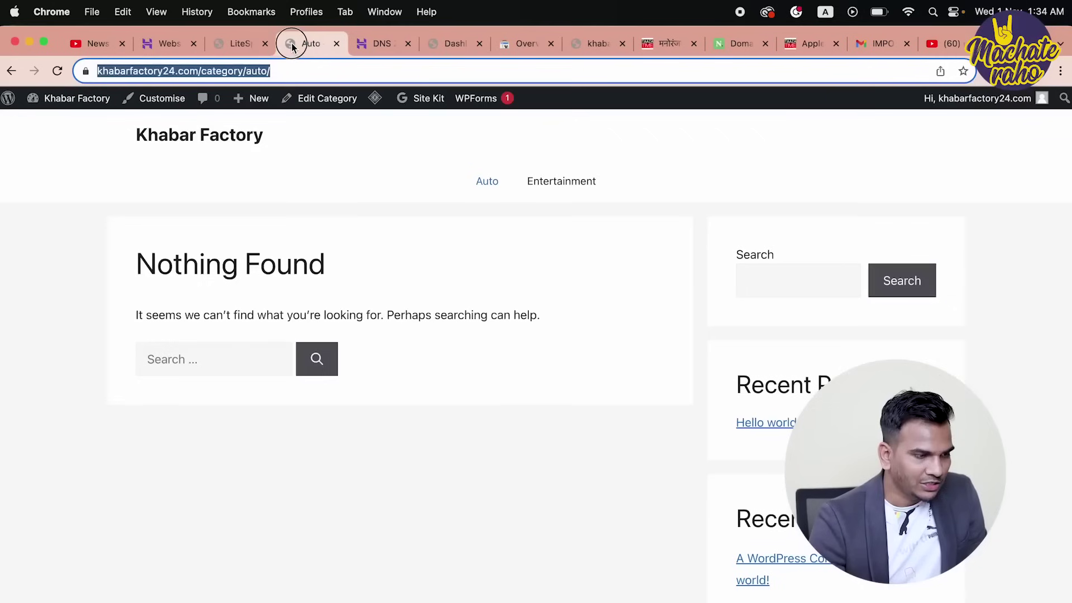
# Start a new page, skip the editor welcome tour, and title it About.
pyautogui.click(245, 43)
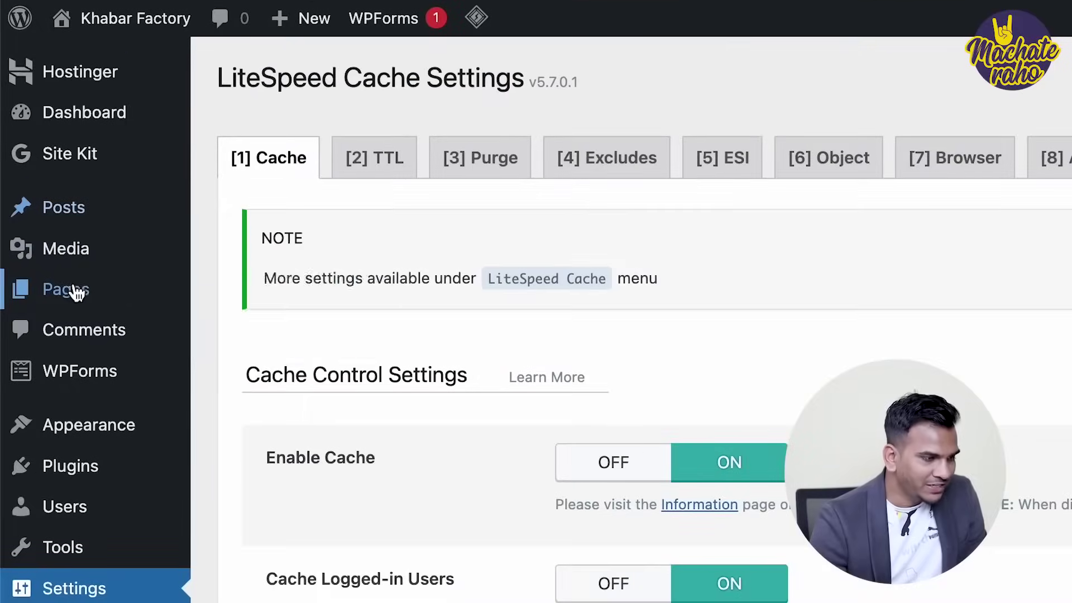
pyautogui.moveTo(66, 265)
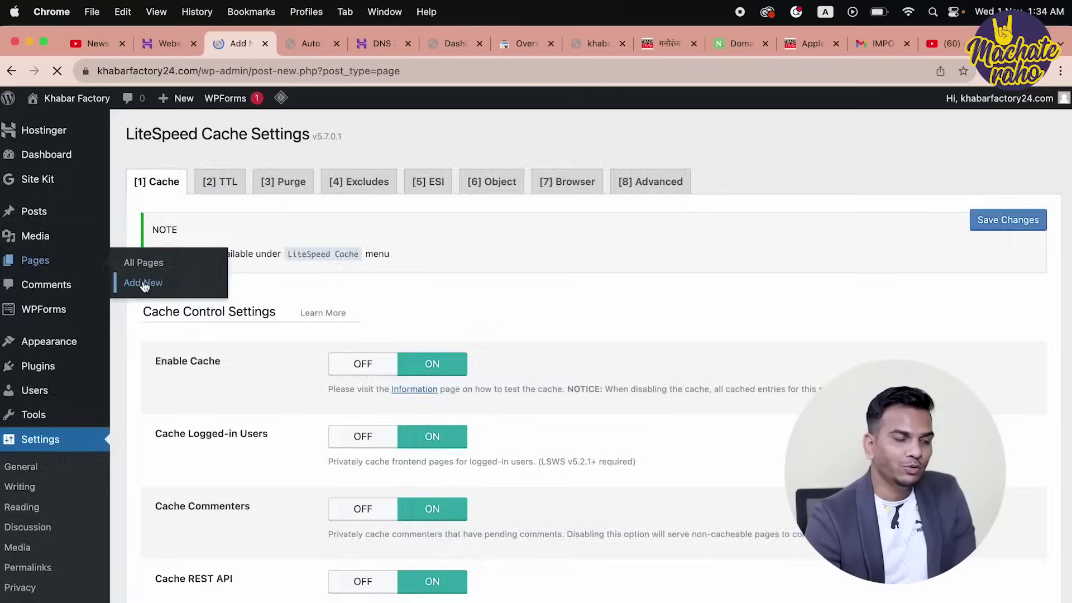
pyautogui.click(248, 330)
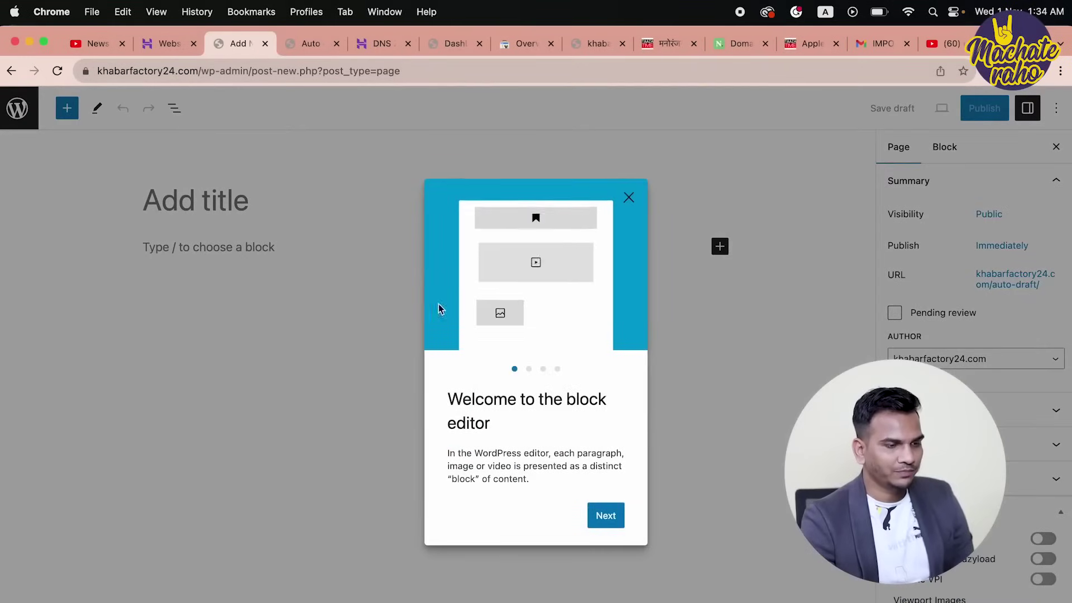
pyautogui.click(606, 516)
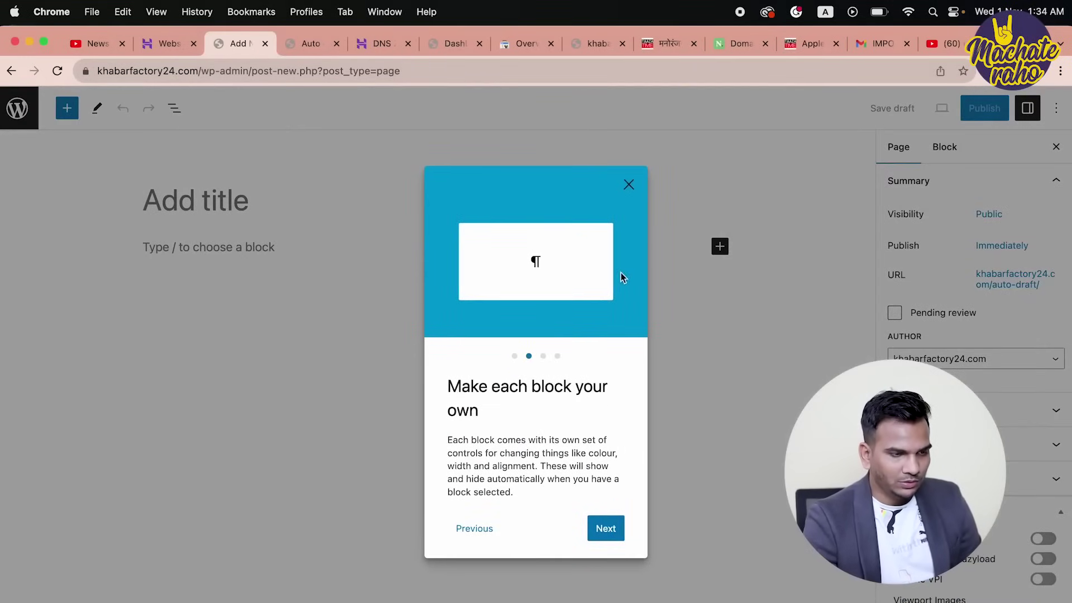
pyautogui.click(628, 185)
pyautogui.write('About')
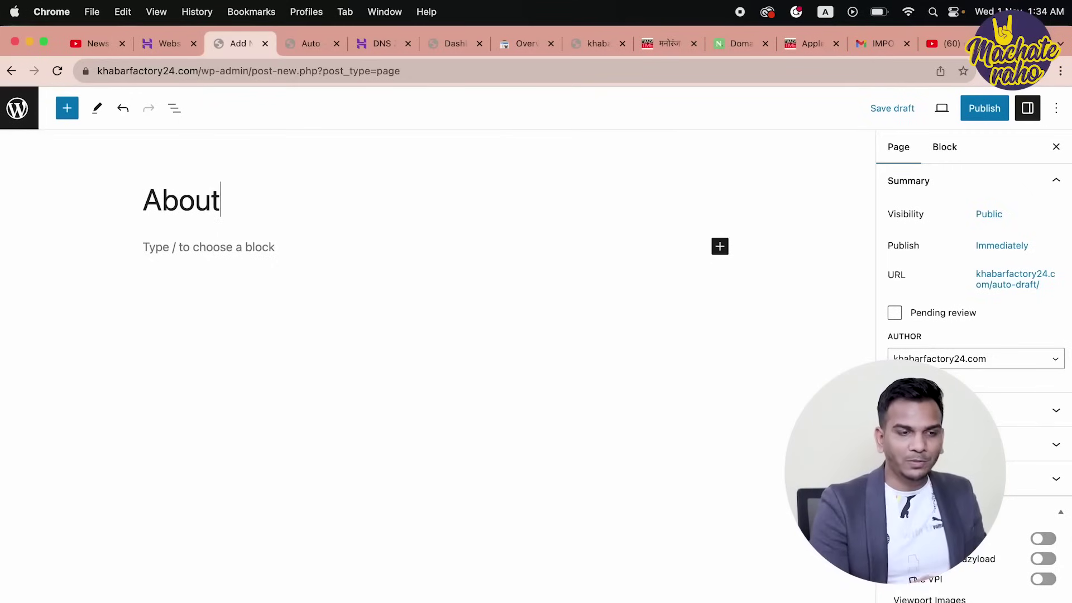
pyautogui.click(667, 49)
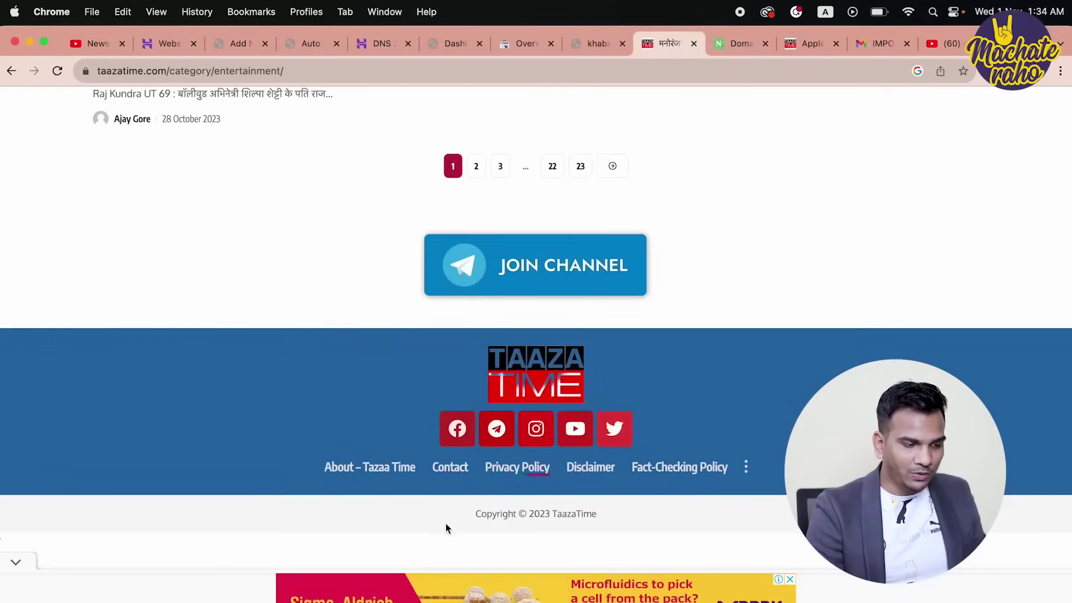
# Read through the Taaza Time About page content.
pyautogui.click(370, 466)
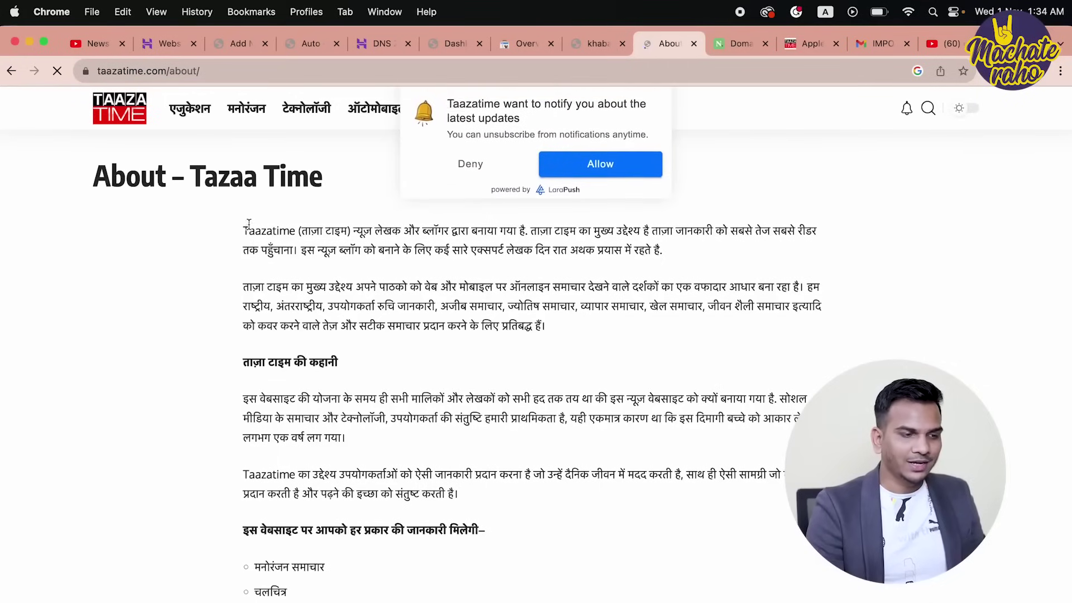
pyautogui.scroll(-5, 505, 297)
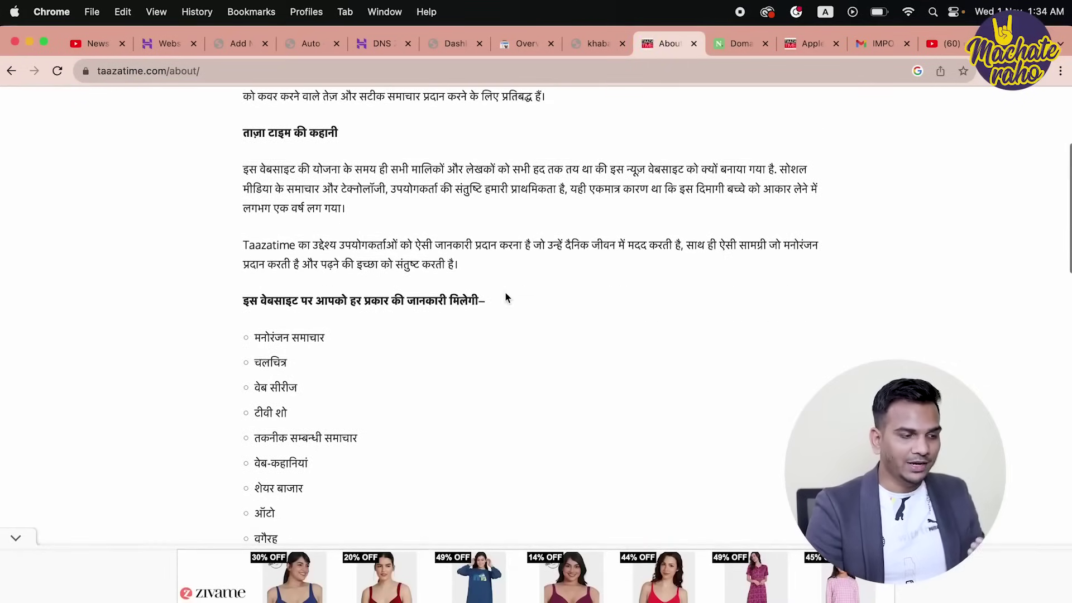
pyautogui.scroll(-4, 505, 297)
pyautogui.moveTo(257, 159); pyautogui.dragTo(323, 359)
pyautogui.click(574, 366)
pyautogui.scroll(-4, 574, 365)
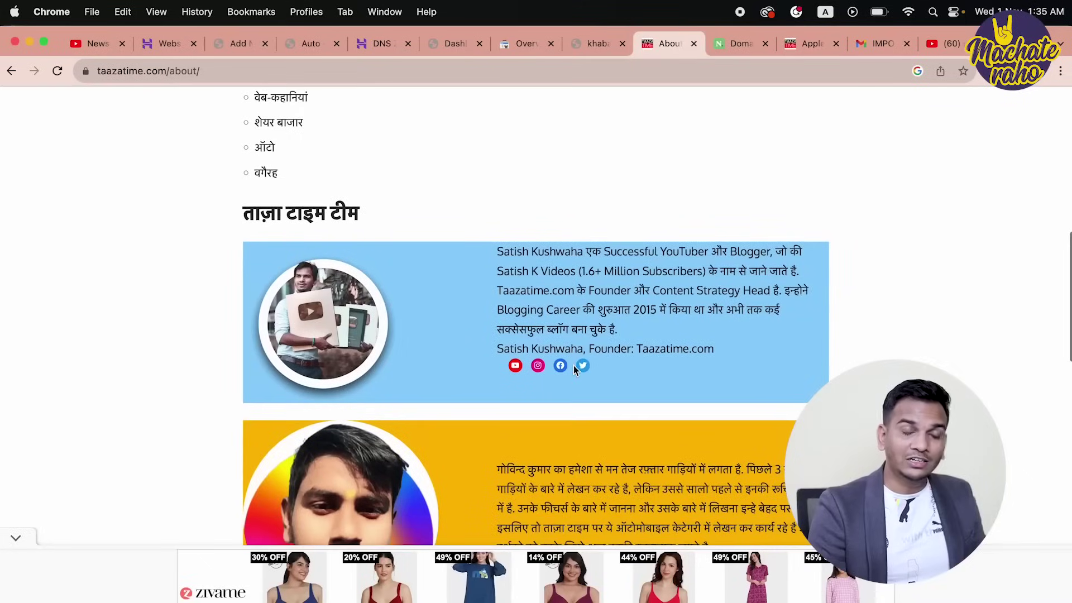
pyautogui.scroll(-10, 366, 263)
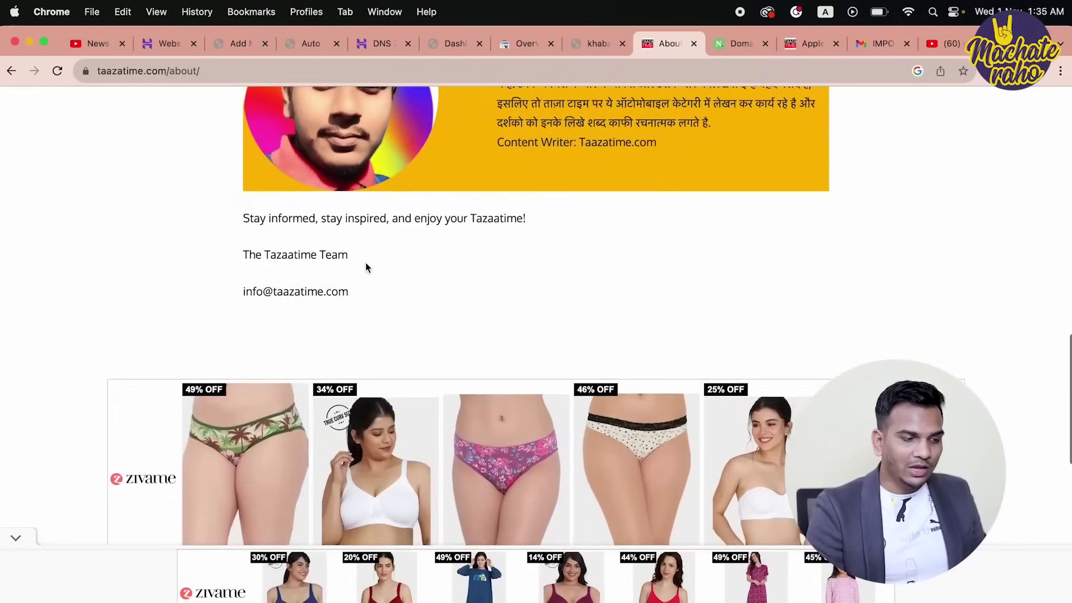
pyautogui.scroll(-12, 366, 268)
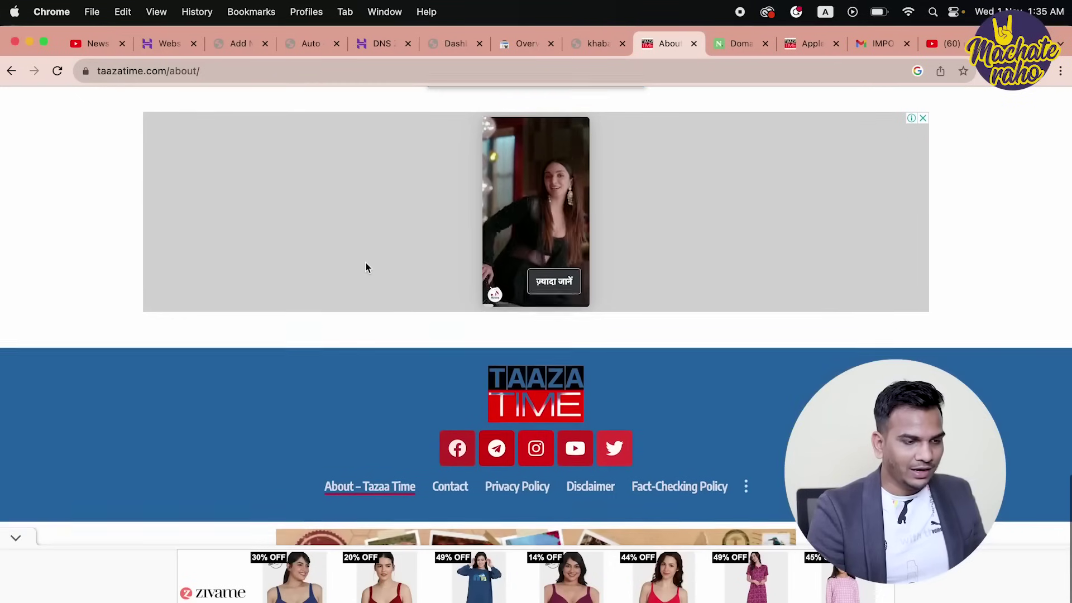
pyautogui.scroll(5, 366, 267)
pyautogui.scroll(-6, 367, 267)
pyautogui.scroll(15, 367, 267)
pyautogui.scroll(-3, 367, 267)
pyautogui.scroll(10, 366, 267)
pyautogui.scroll(-2, 367, 266)
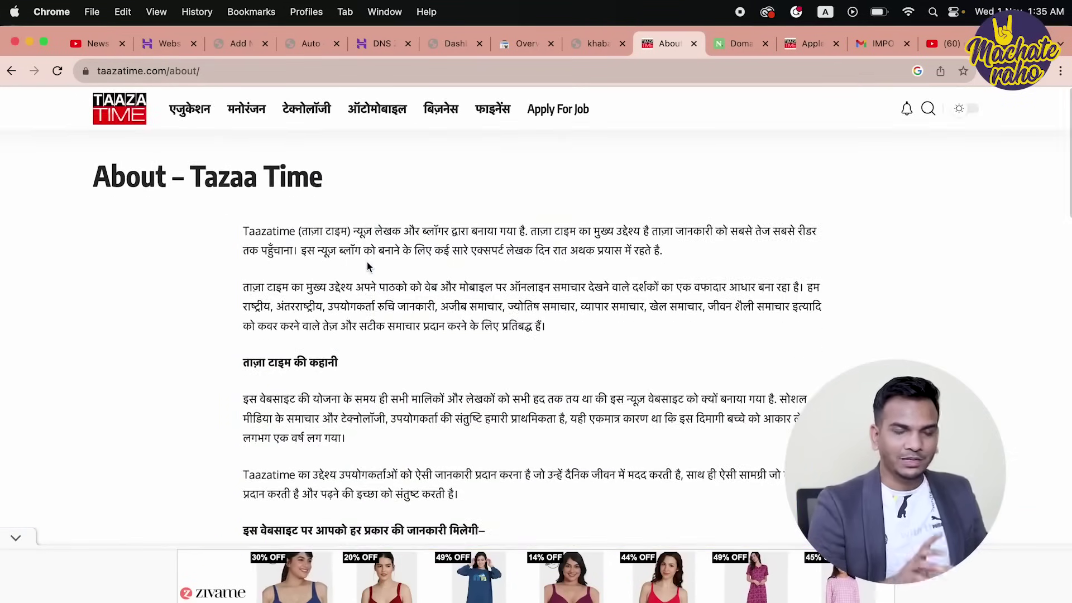
pyautogui.scroll(-6, 367, 267)
pyautogui.scroll(7, 366, 267)
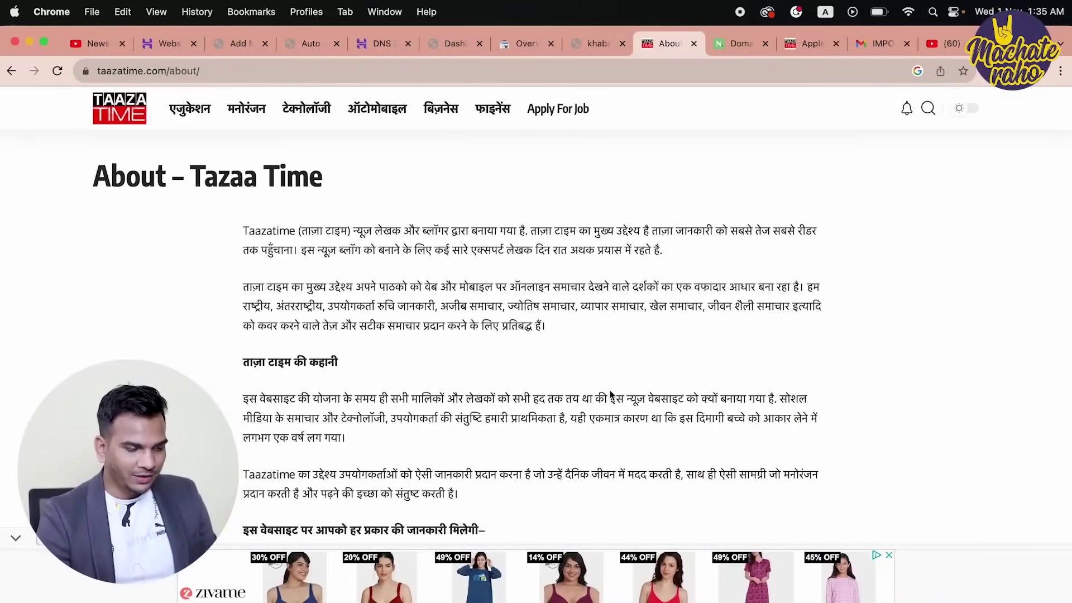
pyautogui.scroll(-15, 610, 391)
pyautogui.scroll(1, 471, 389)
# Look over Taaza Time's Contact page, closing the full-screen ad and denying notifications.
pyautogui.click(451, 358)
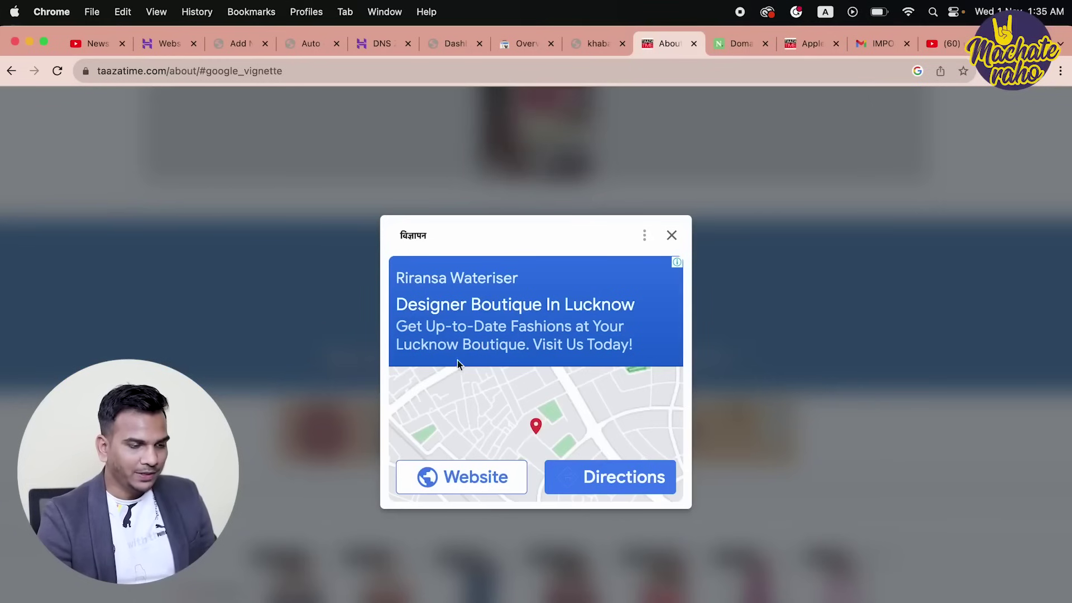
pyautogui.click(675, 243)
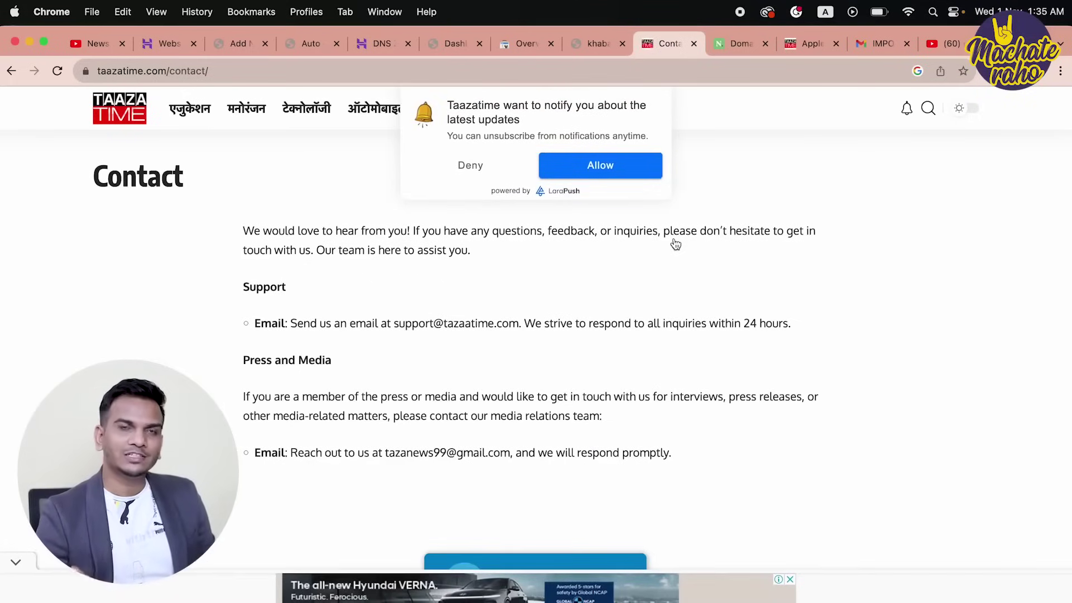
pyautogui.click(476, 168)
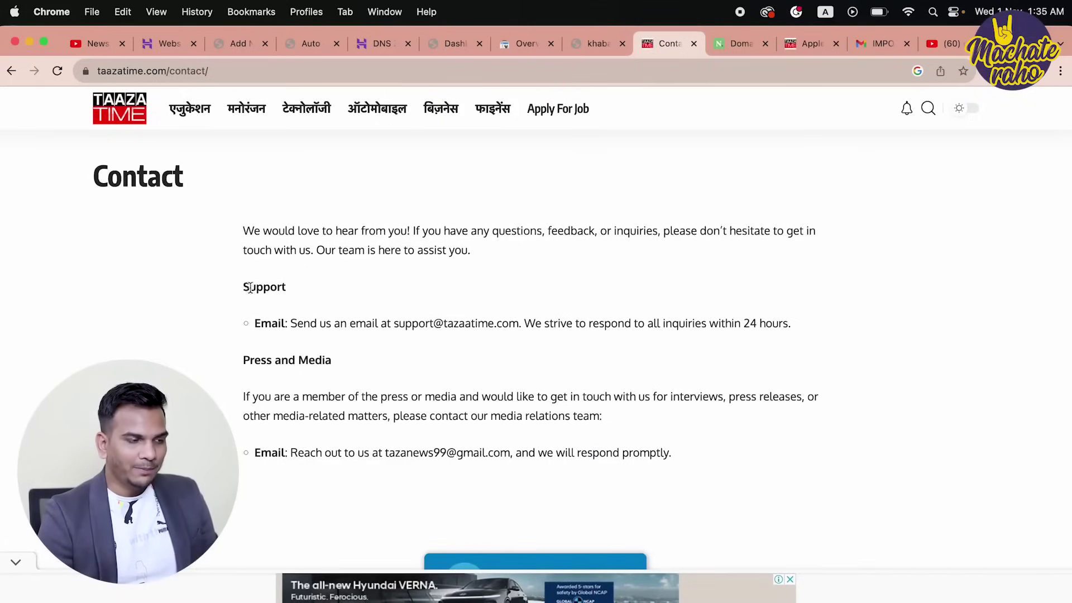
pyautogui.moveTo(244, 229); pyautogui.dragTo(691, 470)
pyautogui.scroll(-2, 692, 470)
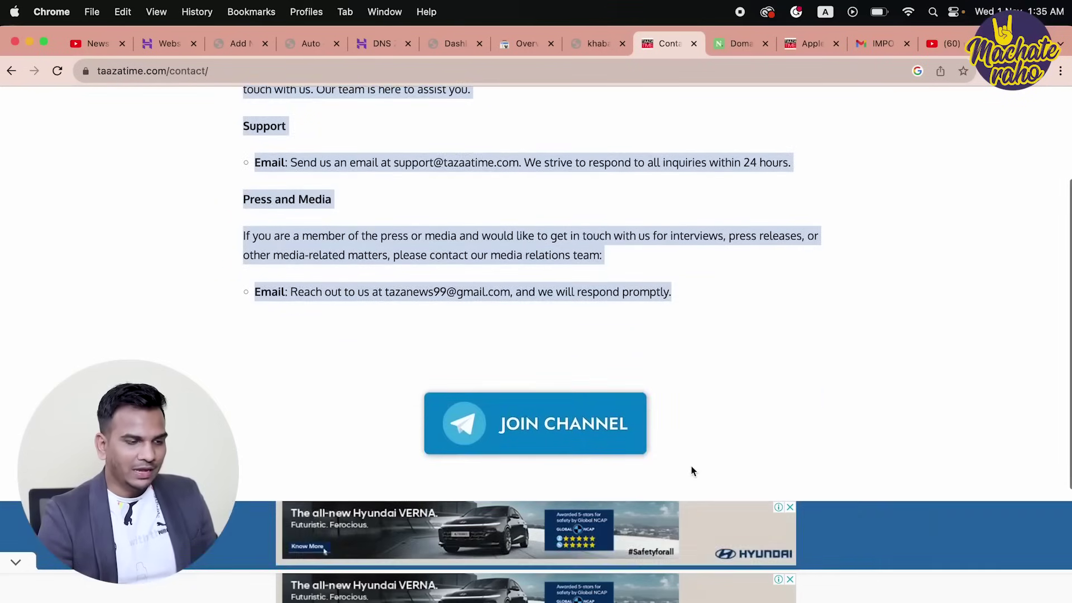
pyautogui.scroll(2, 692, 470)
pyautogui.scroll(-7, 692, 470)
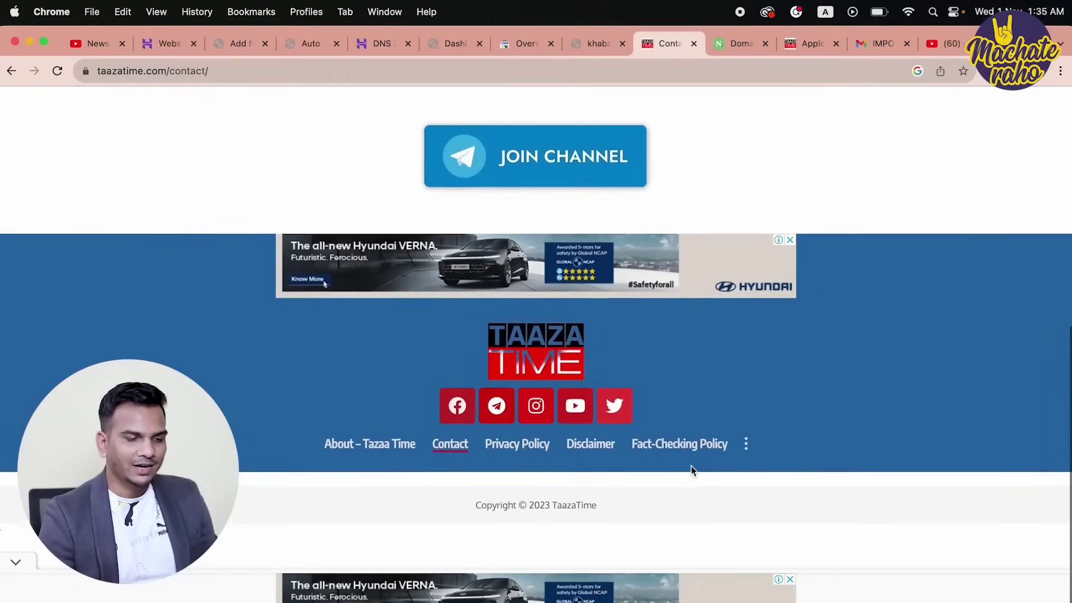
# Open Taaza Time's Privacy Policy page and decline its notification request.
pyautogui.click(528, 452)
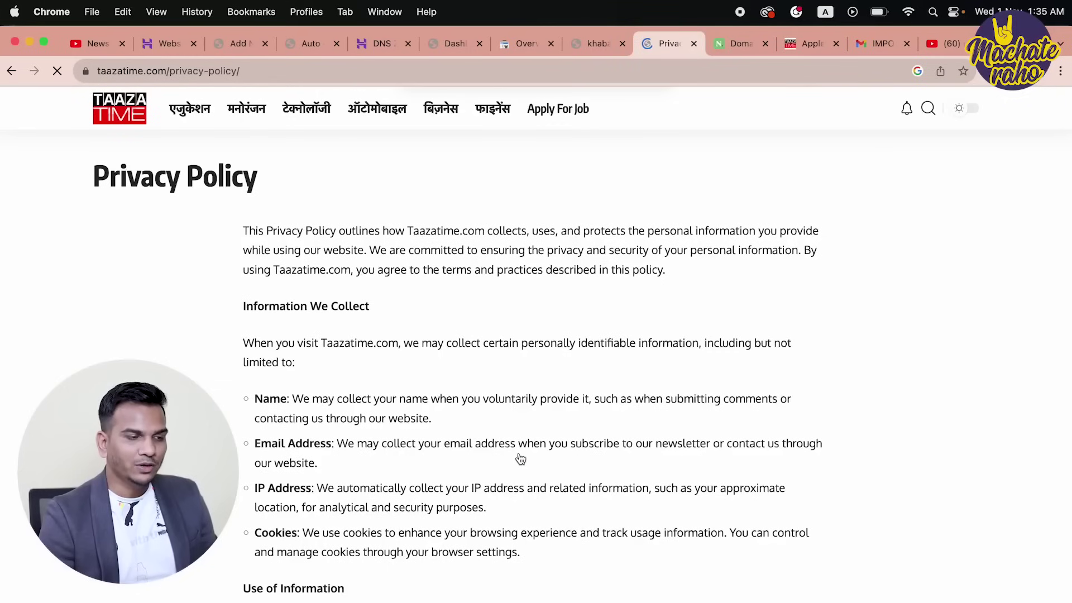
pyautogui.click(490, 148)
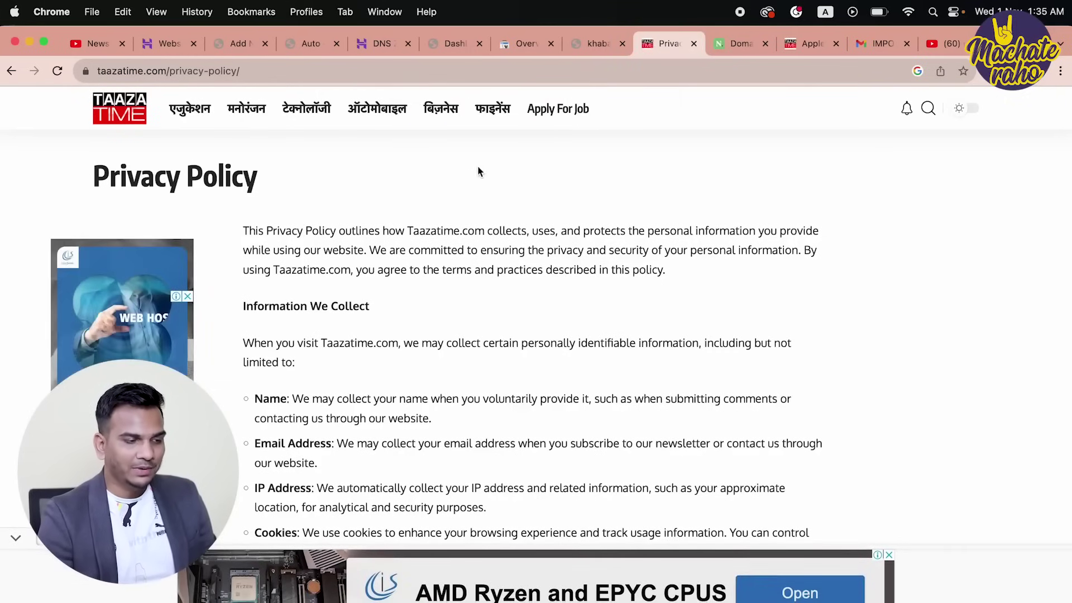
pyautogui.scroll(-5, 406, 331)
pyautogui.scroll(5, 406, 330)
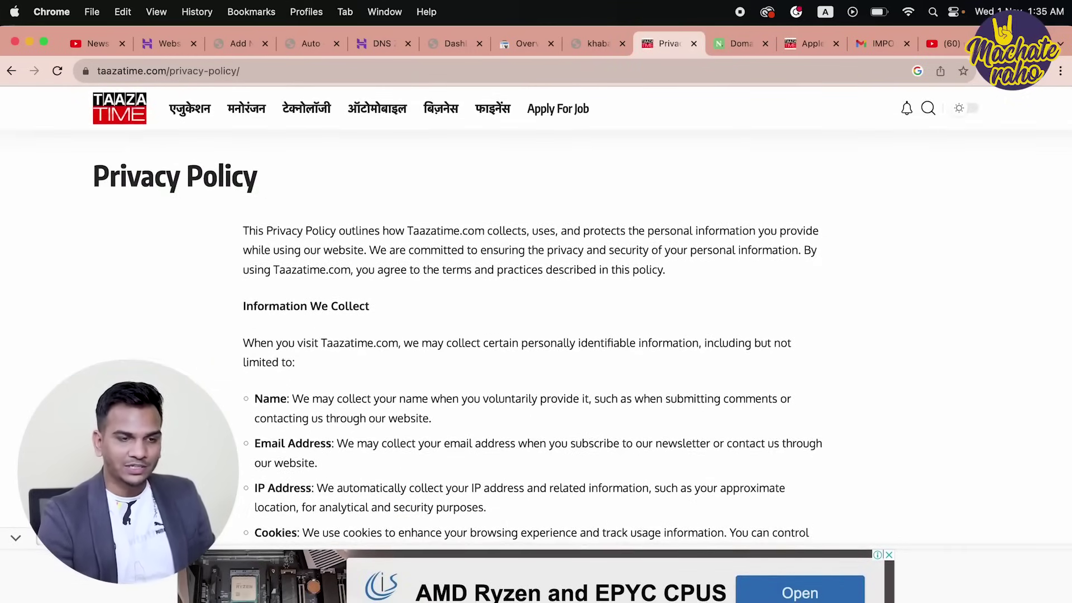
# Open ishkushwaha.co in a new tab and go to its Privacy Policy Generator page.
pyautogui.press('super+t')
pyautogui.write('satishkushwah')
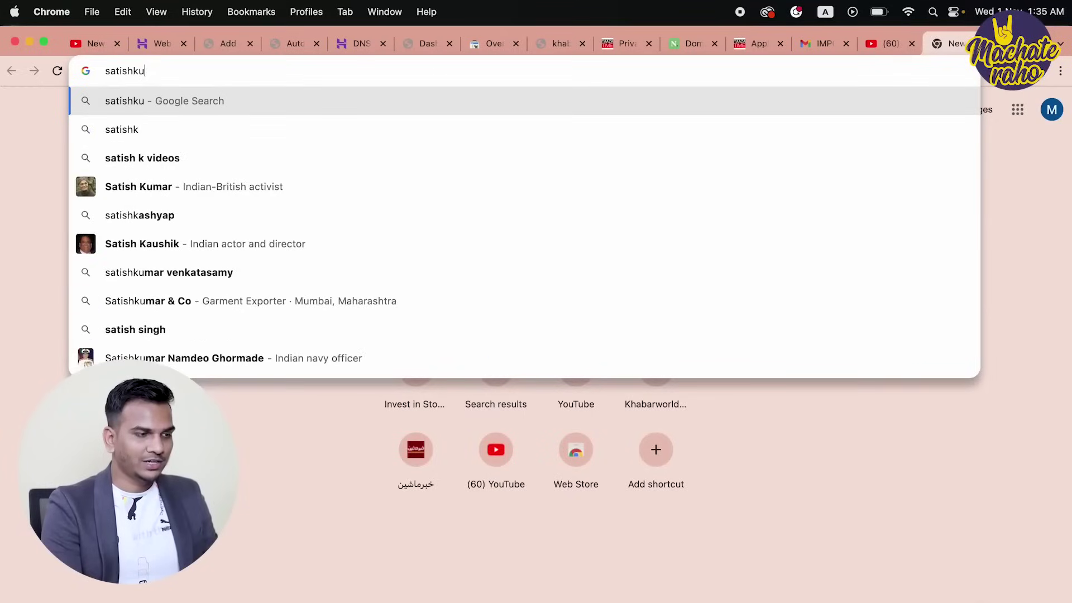
pyautogui.write('a.co')
pyautogui.press('Return')
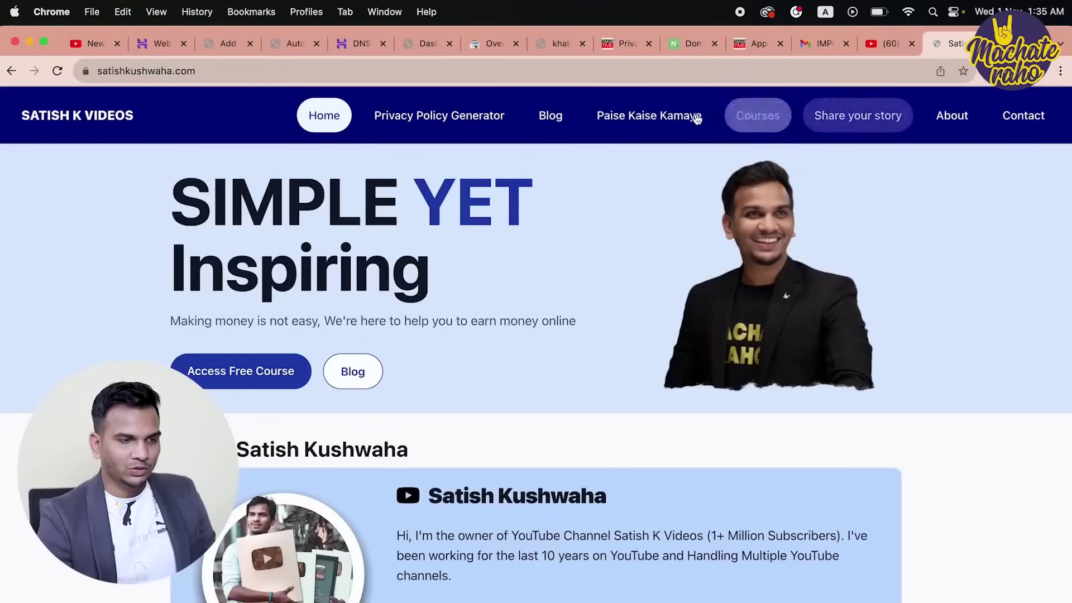
pyautogui.click(441, 119)
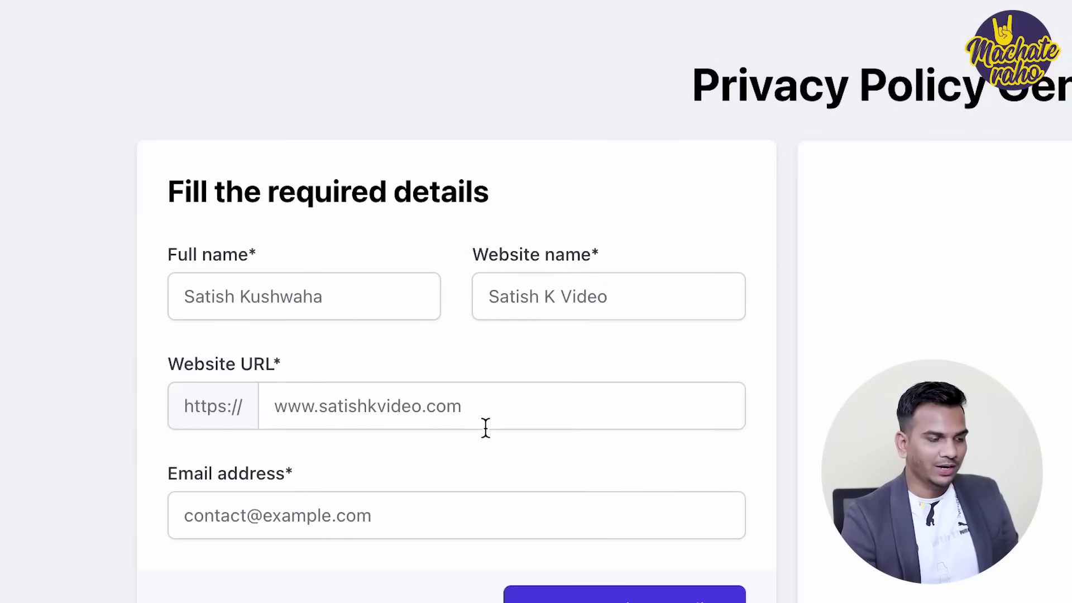
pyautogui.scroll(-2, 550, 528)
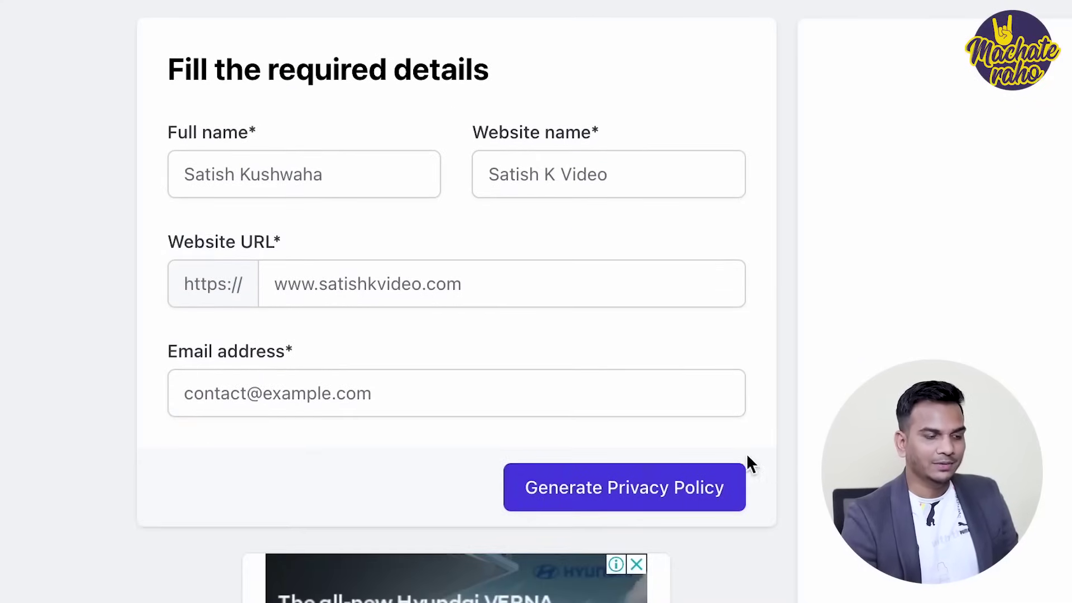
# Fill in the generator's Full name field and set Website name to KhabarFactory24.
pyautogui.click(255, 173)
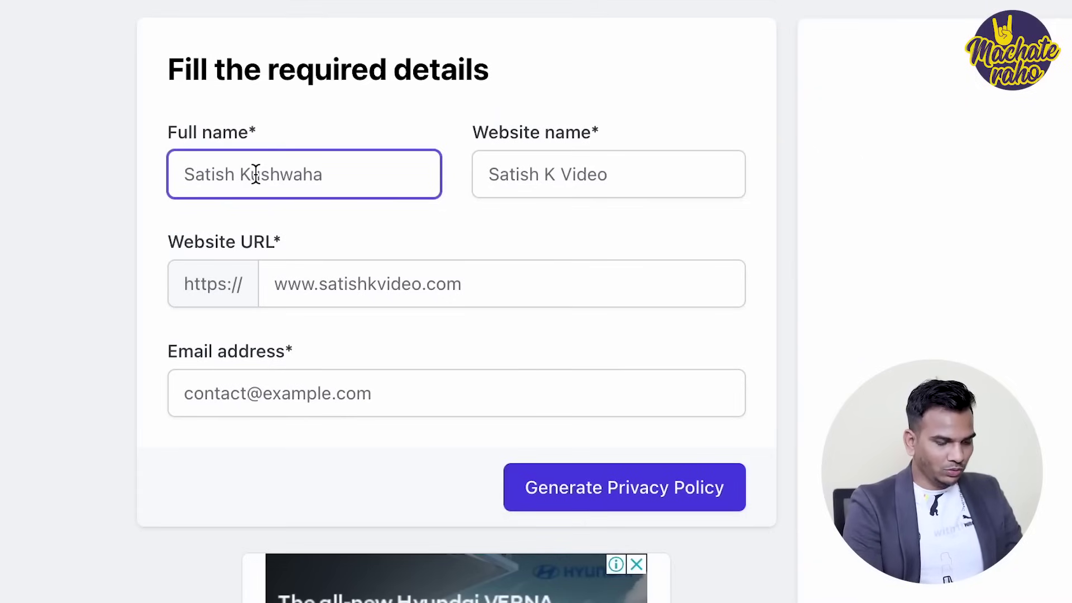
pyautogui.write('Khabar')
pyautogui.press('Tab')
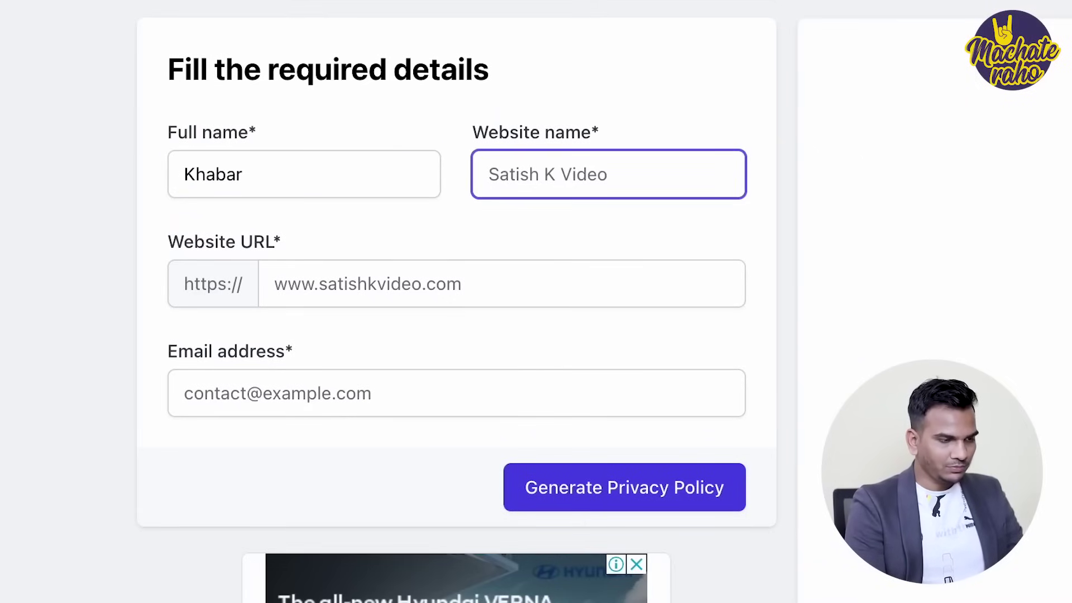
pyautogui.write('Fa')
pyautogui.press('BackSpace')
pyautogui.click(233, 184)
pyautogui.doubleClick(234, 183)
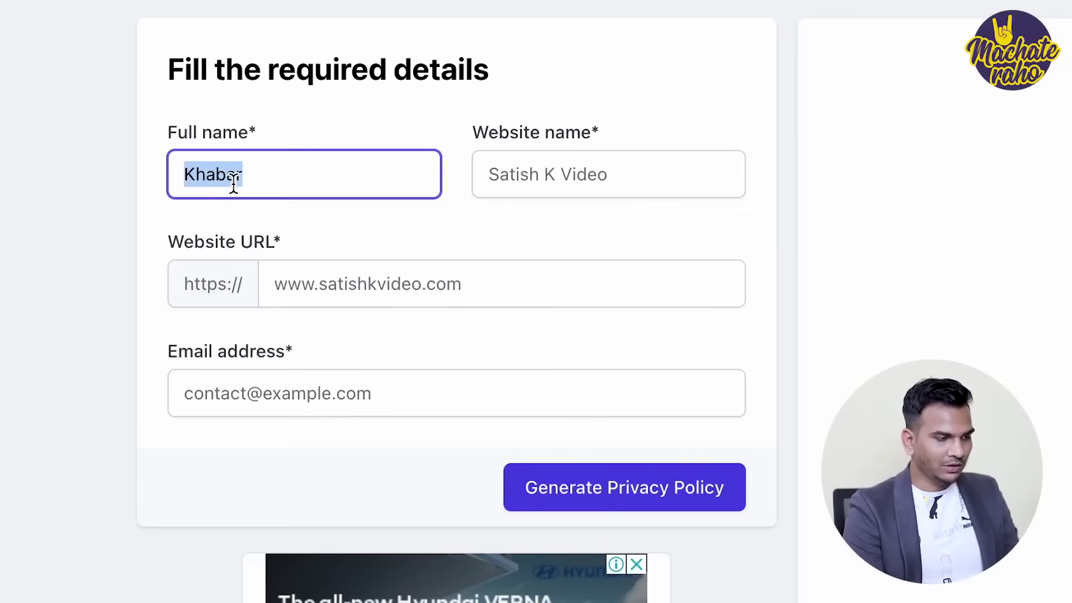
pyautogui.click(279, 159)
pyautogui.write('FD')
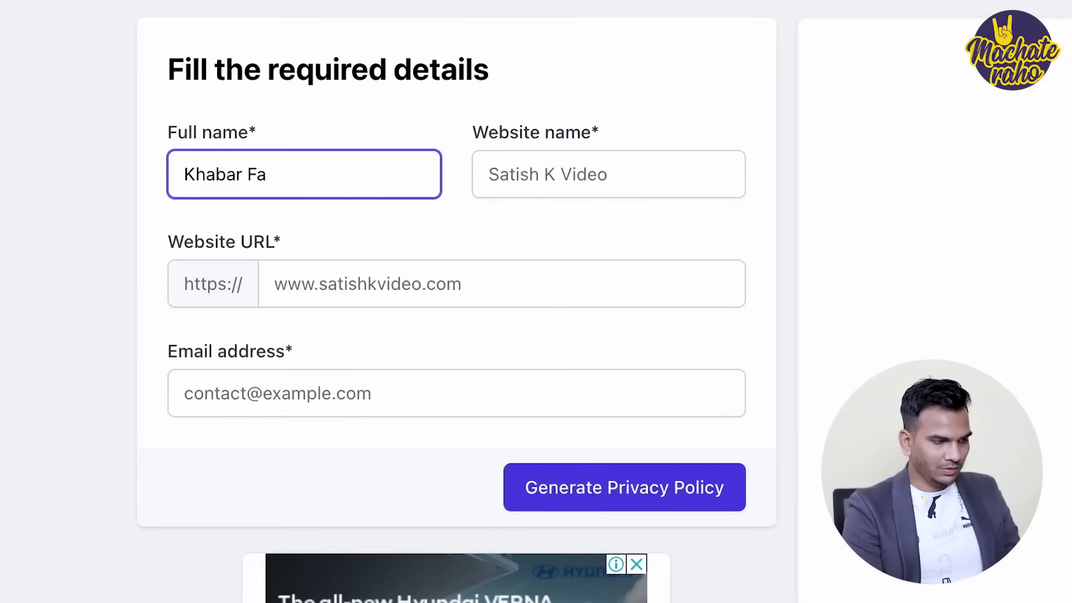
pyautogui.click(608, 174)
pyautogui.write('S')
pyautogui.press('BackSpace')
pyautogui.write('KhabarFactory24')
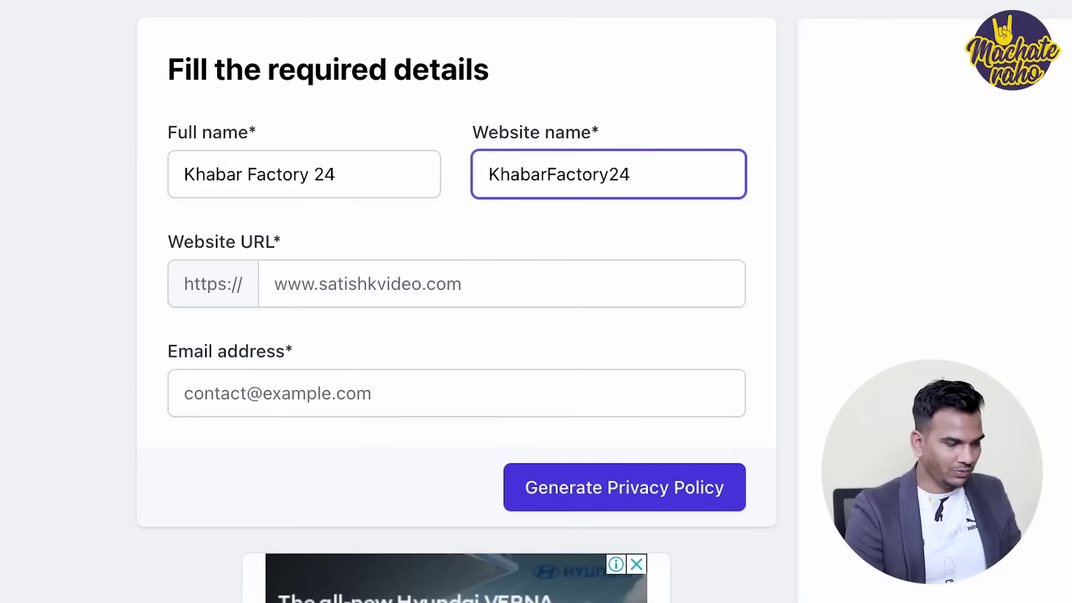
# Copy the khabarfactory24.com address from the site tab into the Website URL field.
pyautogui.click(340, 293)
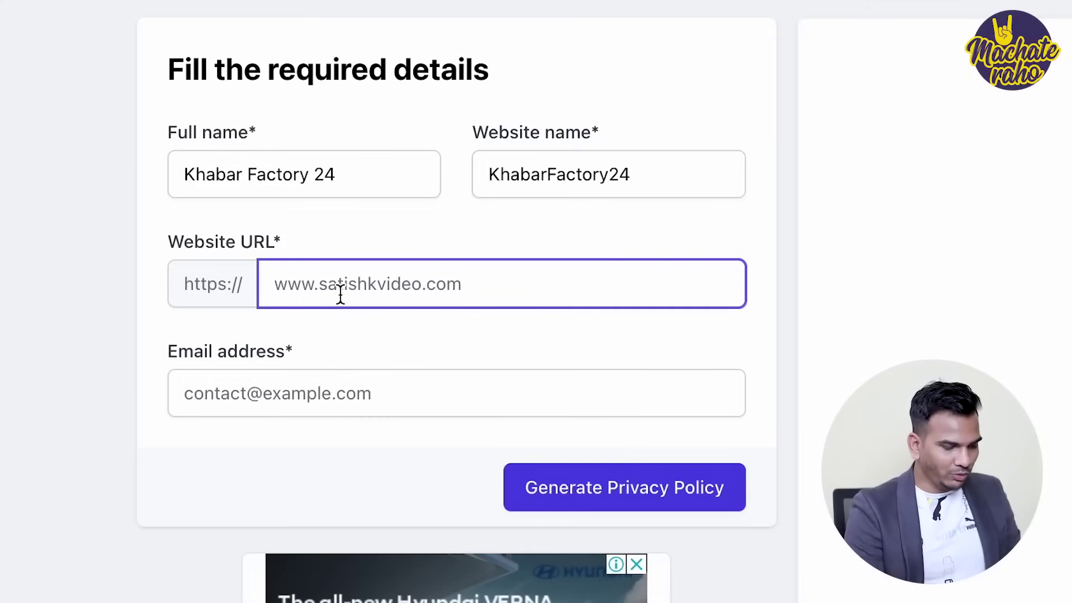
pyautogui.write('jkbetdq7bwc7')
pyautogui.doubleClick(341, 292)
pyautogui.press('BackSpace')
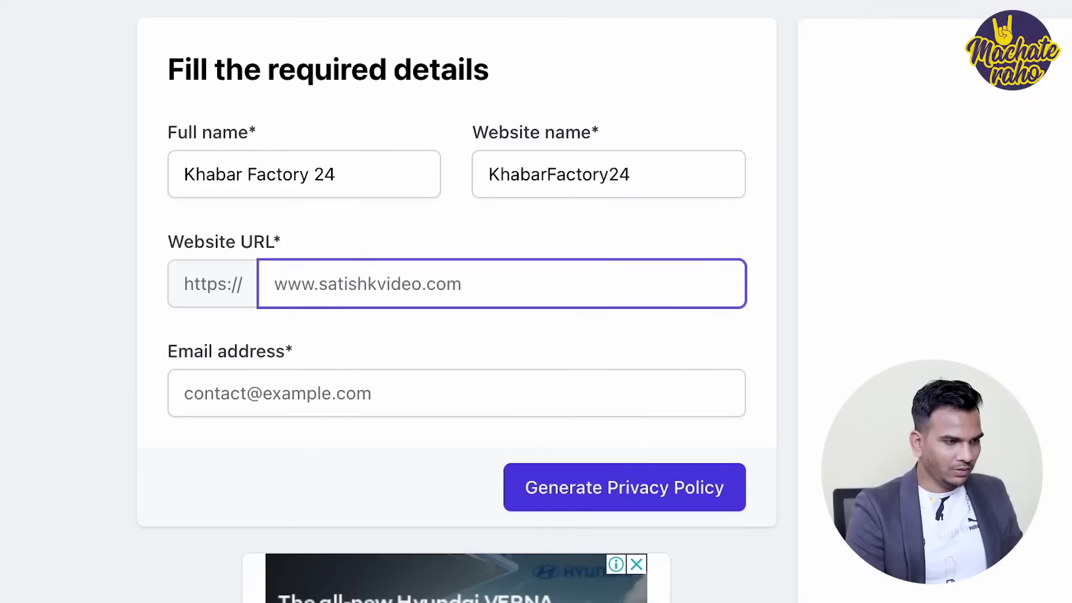
pyautogui.click(516, 70)
pyautogui.click(329, 119)
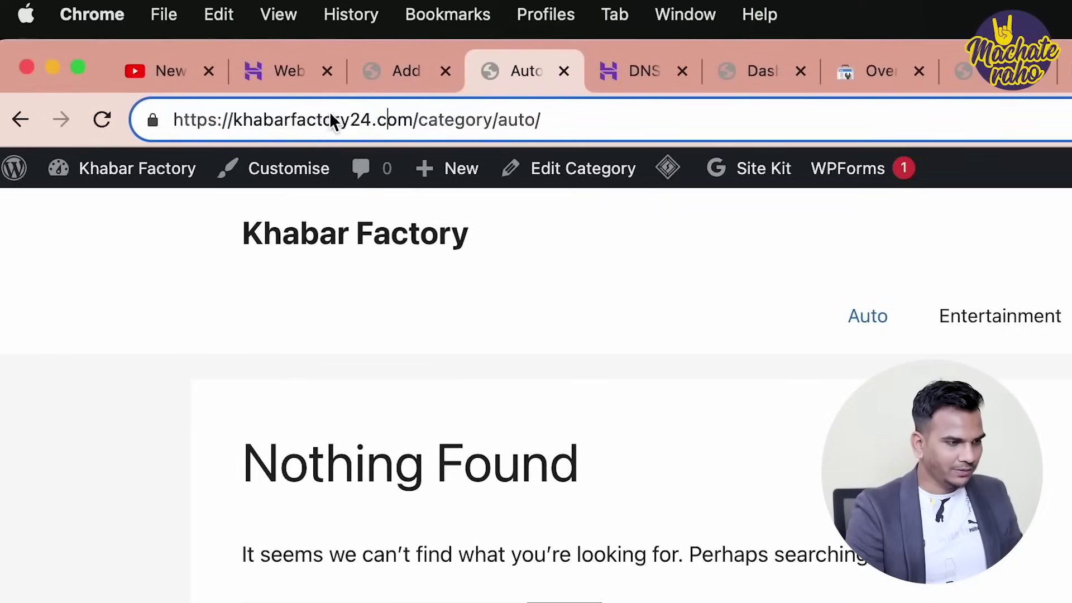
pyautogui.moveTo(416, 119); pyautogui.dragTo(109, 131)
pyautogui.hotkey('ctrl', 'c')
pyautogui.hotkey('ctrl', '9')
pyautogui.hotkey('ctrl', 'v')
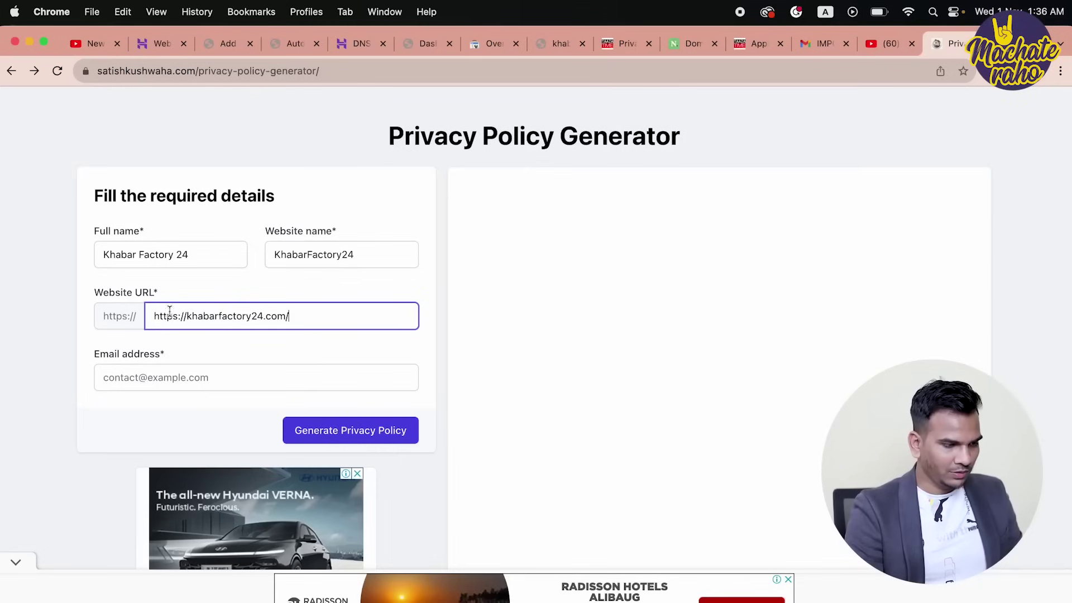
# Enter the contact email, generate the privacy policy, and copy its HTML code.
pyautogui.click(168, 383)
pyautogui.write('i')
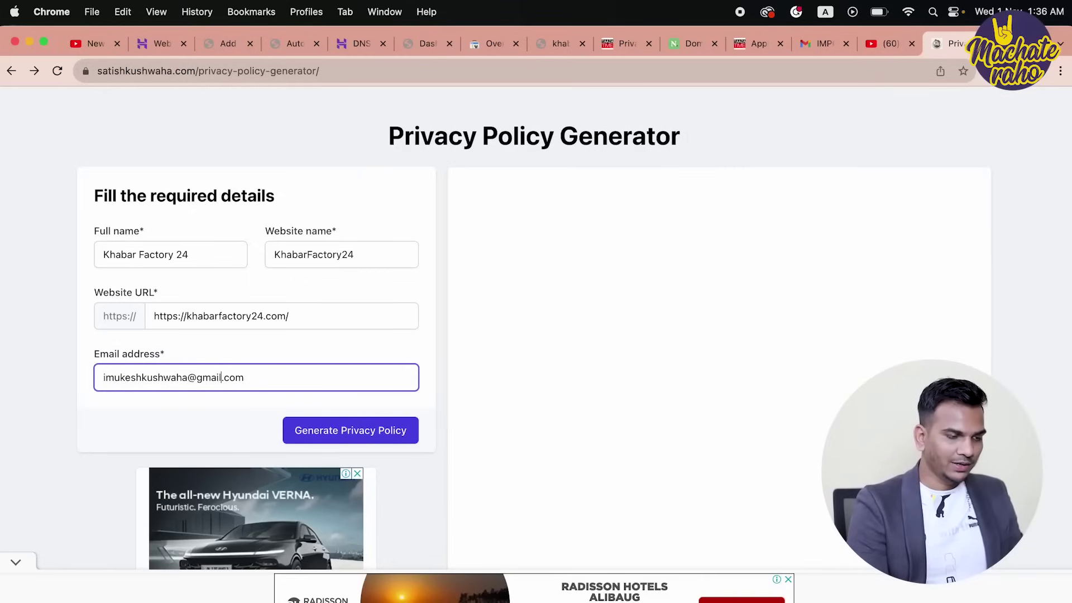
pyautogui.click(321, 435)
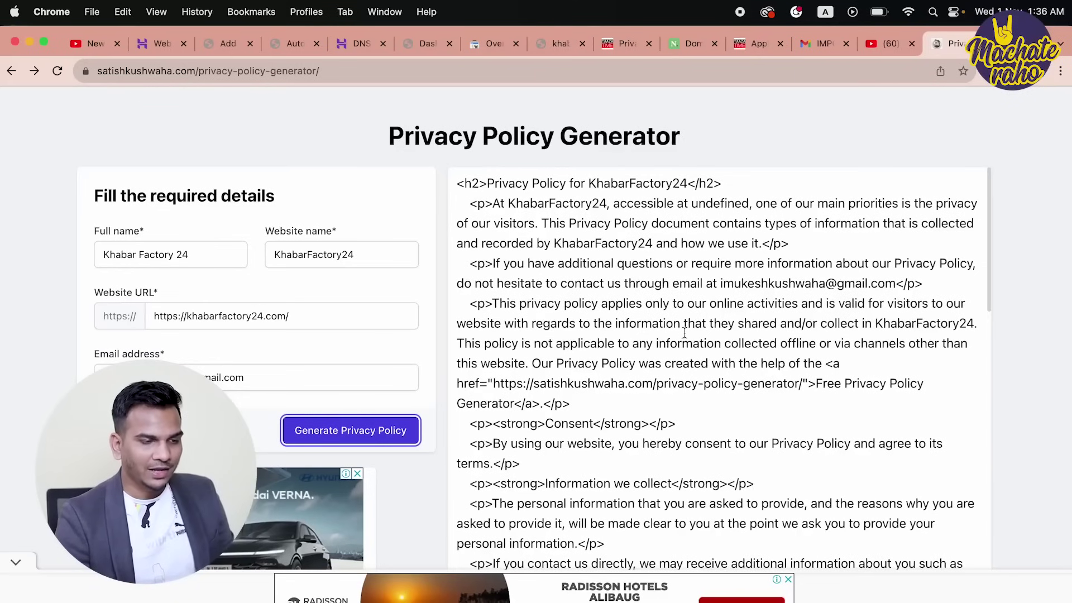
pyautogui.scroll(-20, 684, 333)
pyautogui.scroll(-15, 687, 339)
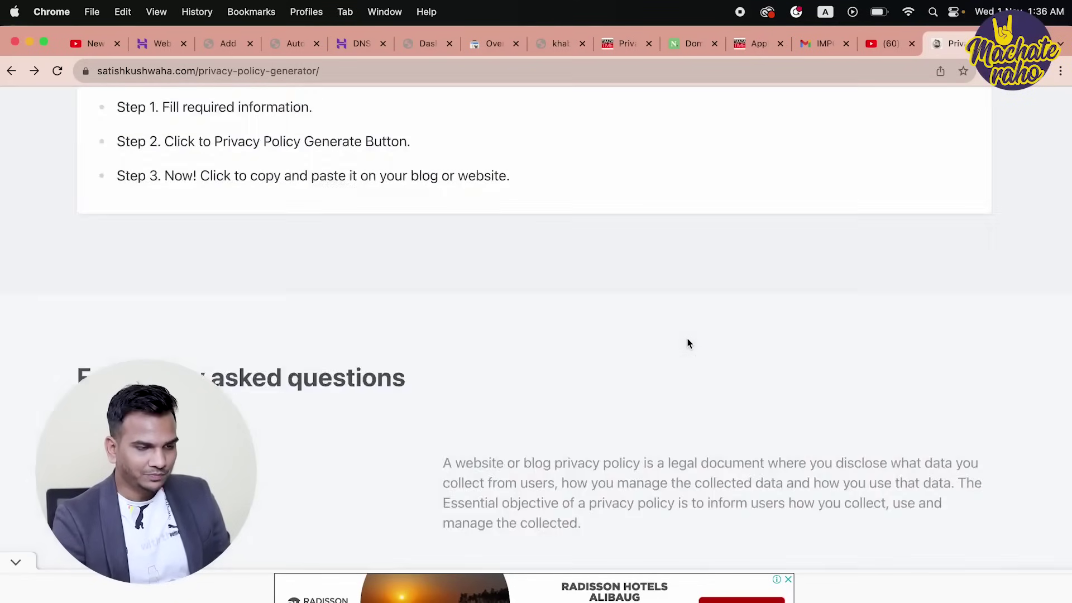
pyautogui.scroll(5, 688, 339)
pyautogui.click(910, 308)
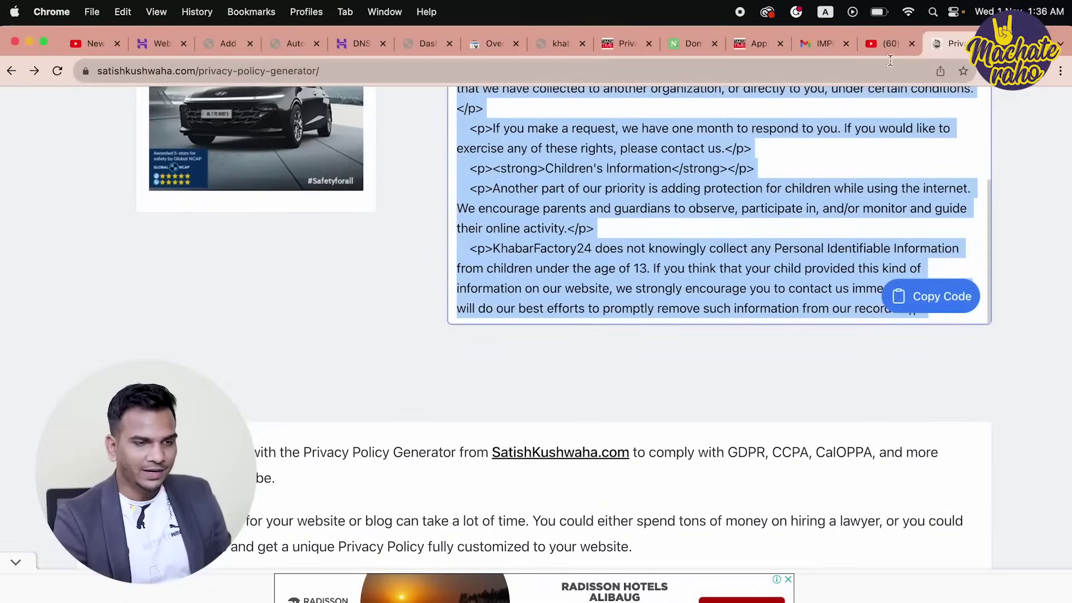
# Return to the WordPress About page editor with the caret in the empty content block.
pyautogui.click(293, 43)
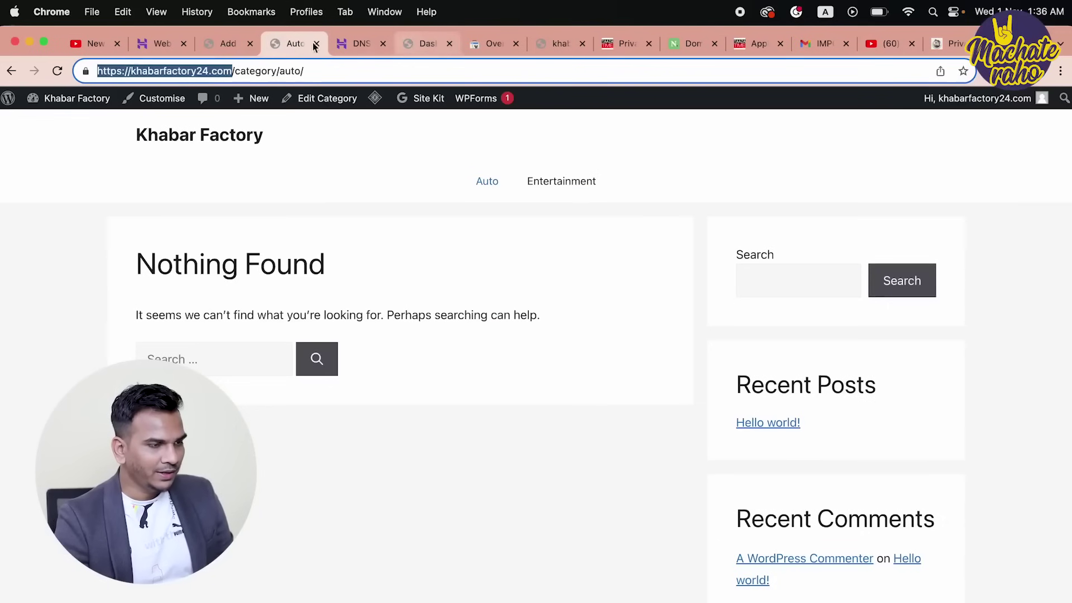
pyautogui.click(229, 44)
pyautogui.click(204, 247)
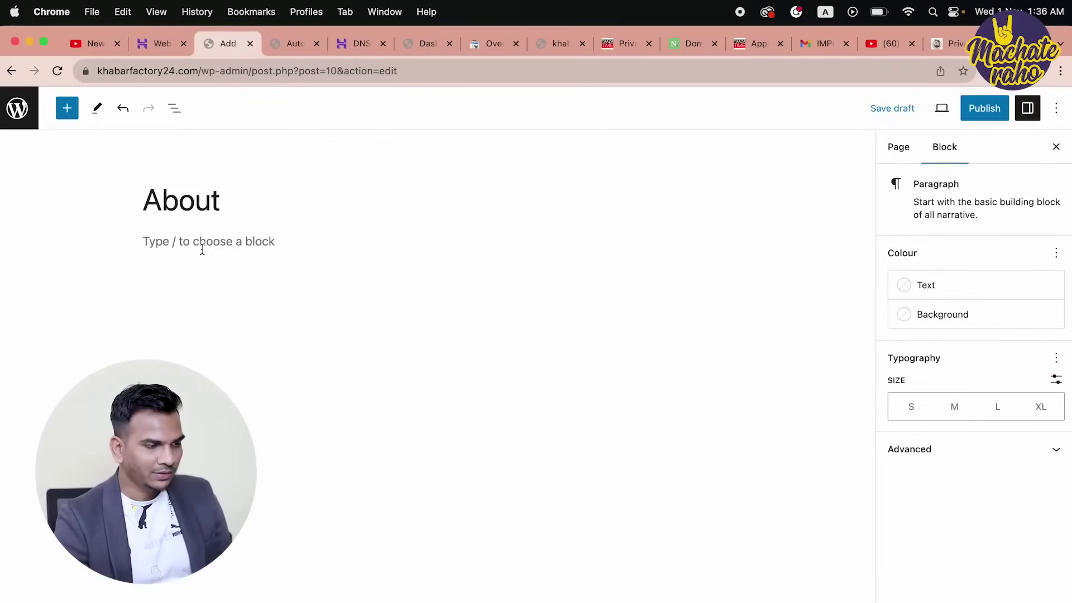
# Retitle the page from About to 'Privacy Policy'.
pyautogui.doubleClick(200, 208)
pyautogui.write('Price')
pyautogui.press('BackSpace')
pyautogui.press('BackSpace')
pyautogui.write('vacy')
pyautogui.press('BackSpace')
pyautogui.write('cy Pol')
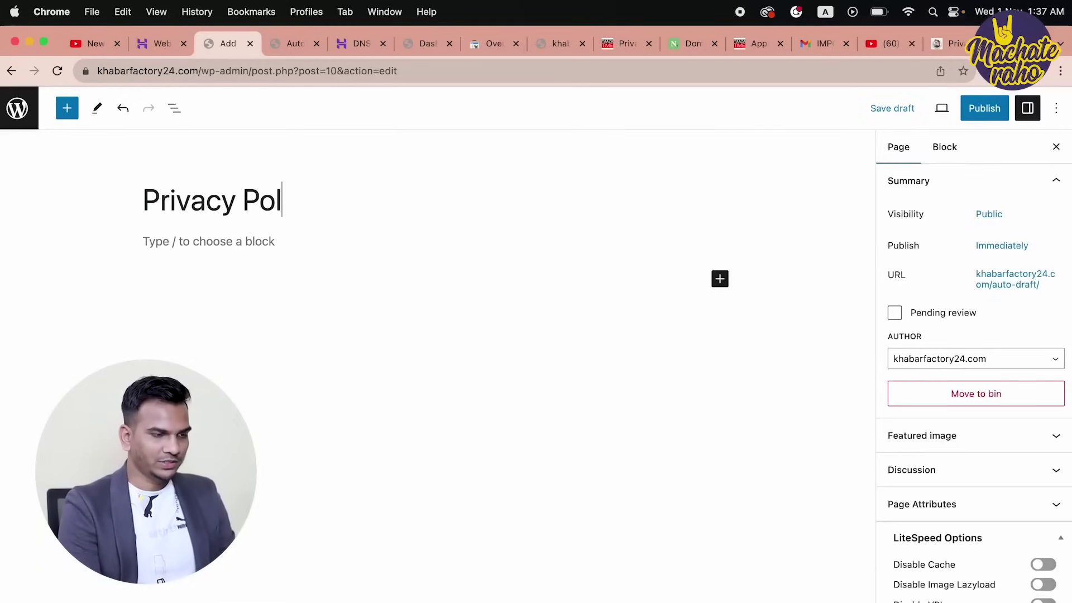
pyautogui.write('icy')
# Replace the pasted code with the heading 'Privacy Policy- KhabarFactory 24' and add an empty block below.
pyautogui.click(191, 240)
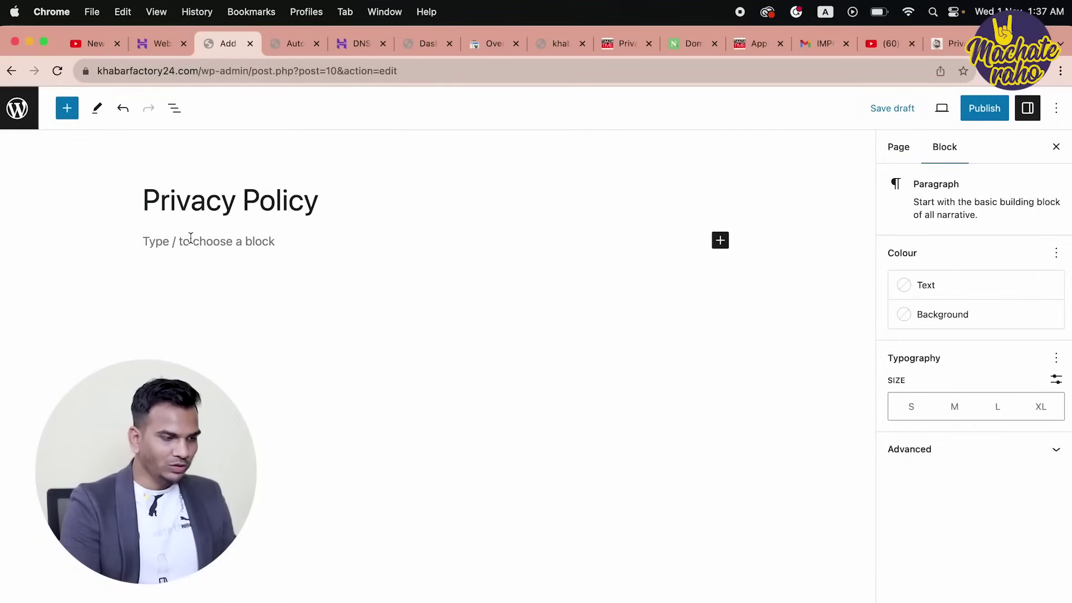
pyautogui.press('super+v')
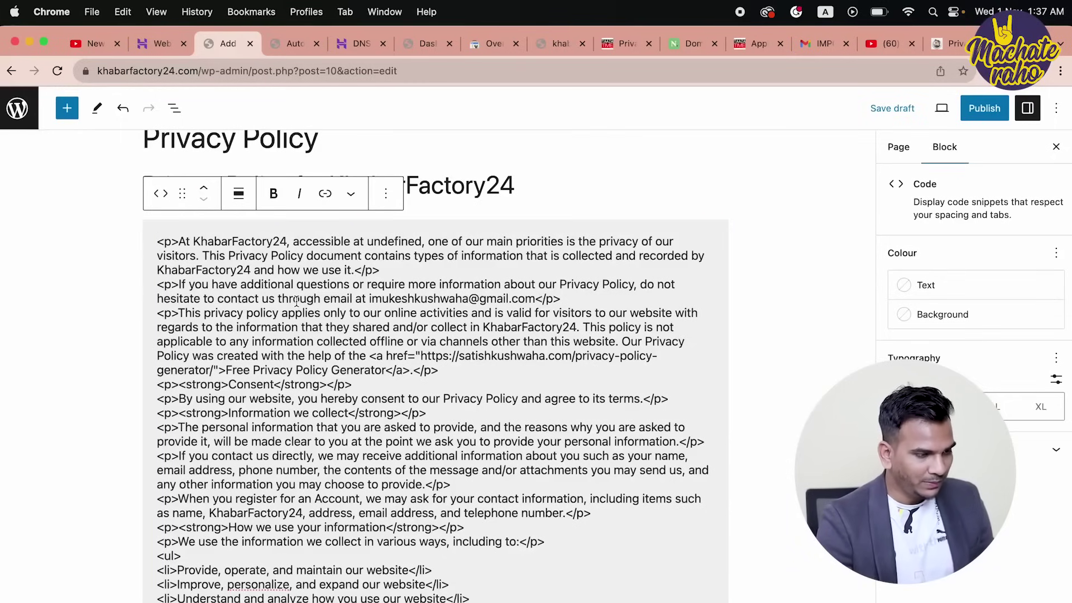
pyautogui.press('super+a')
pyautogui.press('BackSpace')
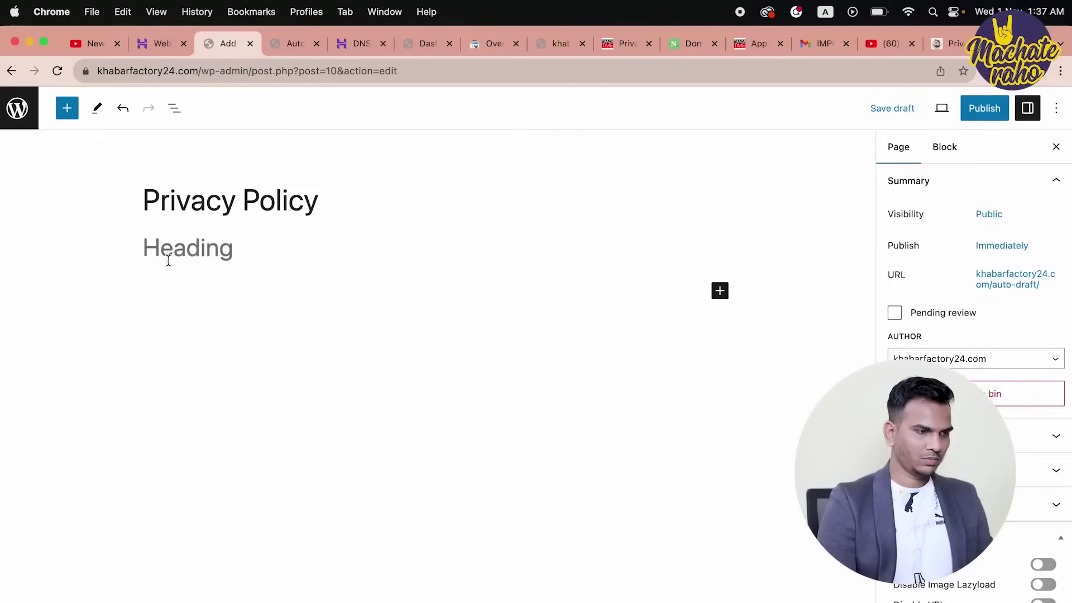
pyautogui.write('Privacy')
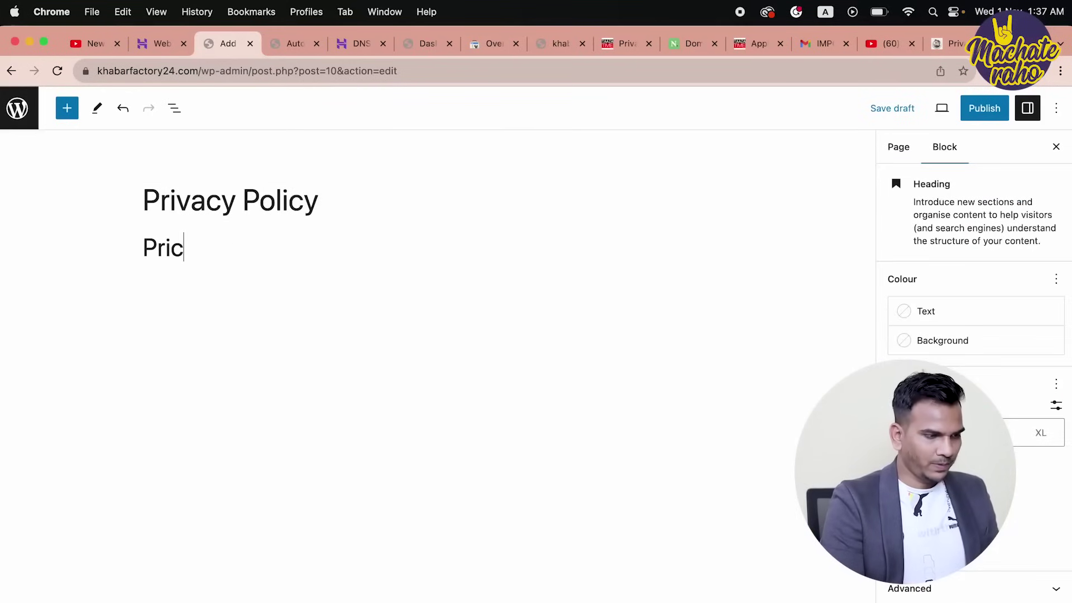
pyautogui.write(' Policy- Kh')
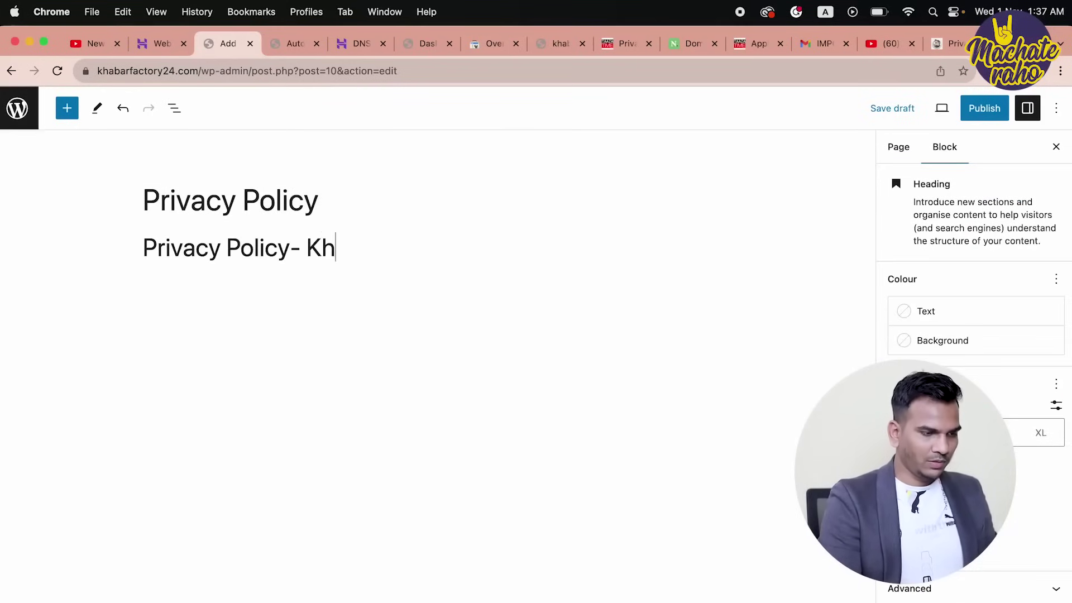
pyautogui.write('abarFactory 24')
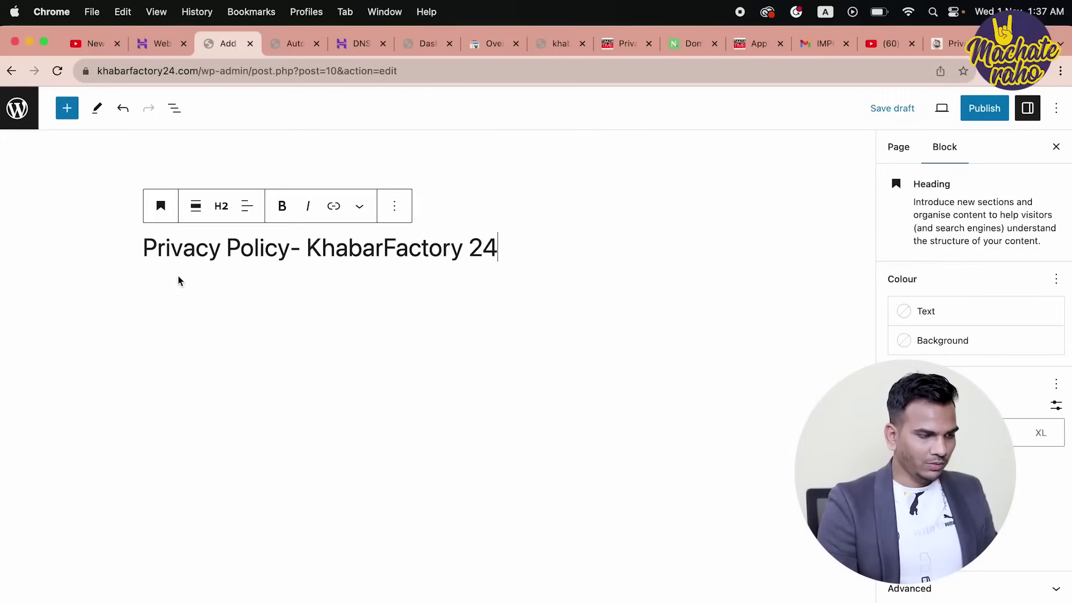
pyautogui.press('Return')
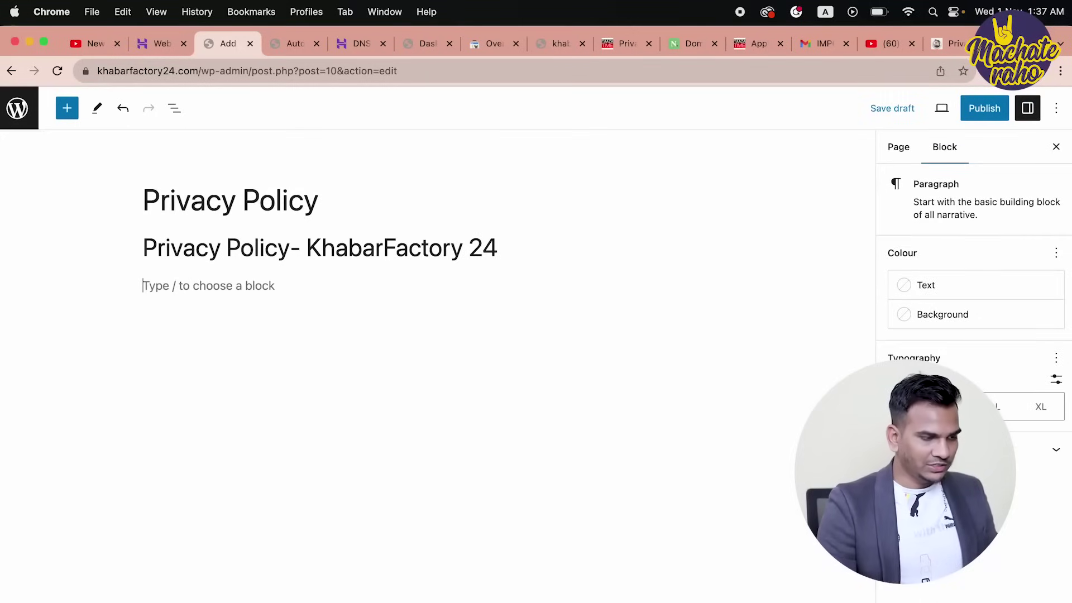
pyautogui.click(723, 301)
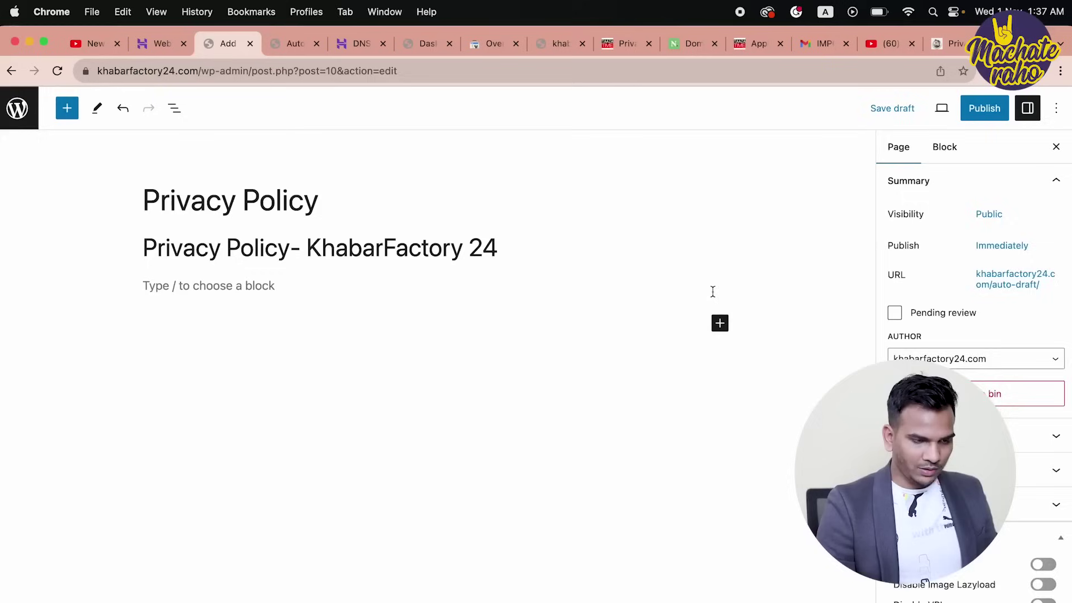
# Insert a Custom HTML block with the generated policy code and preview the rendered text.
pyautogui.click(712, 292)
pyautogui.click(720, 285)
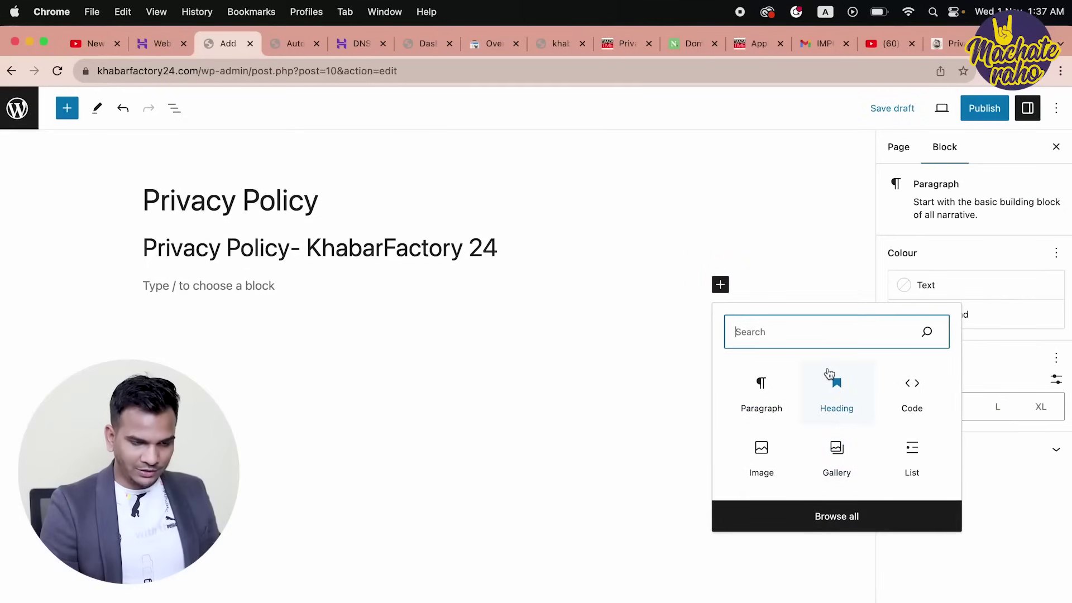
pyautogui.write('html')
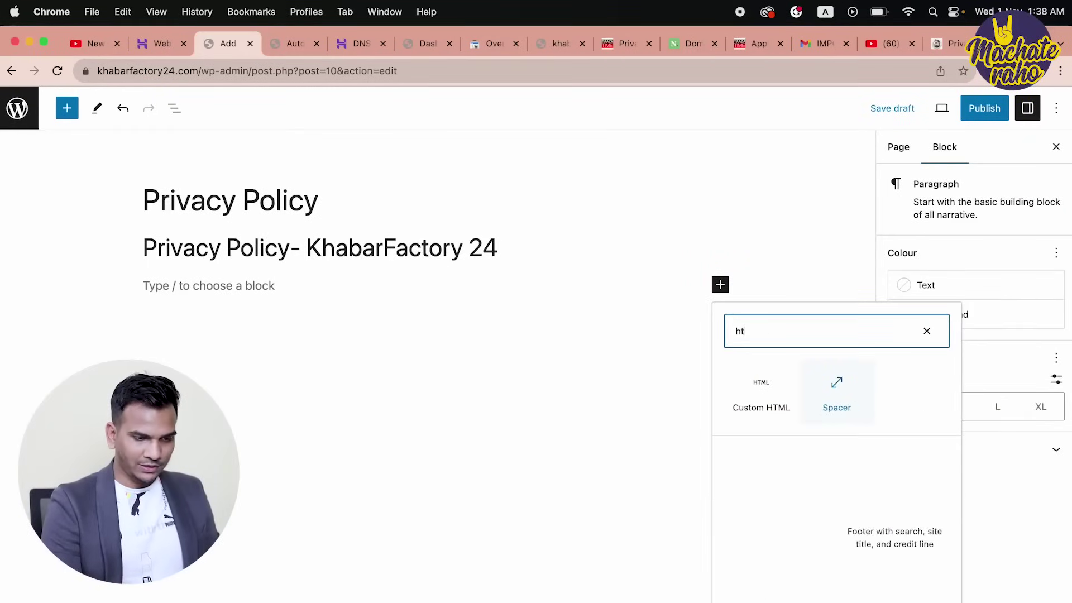
pyautogui.click(758, 387)
pyautogui.press('super+v')
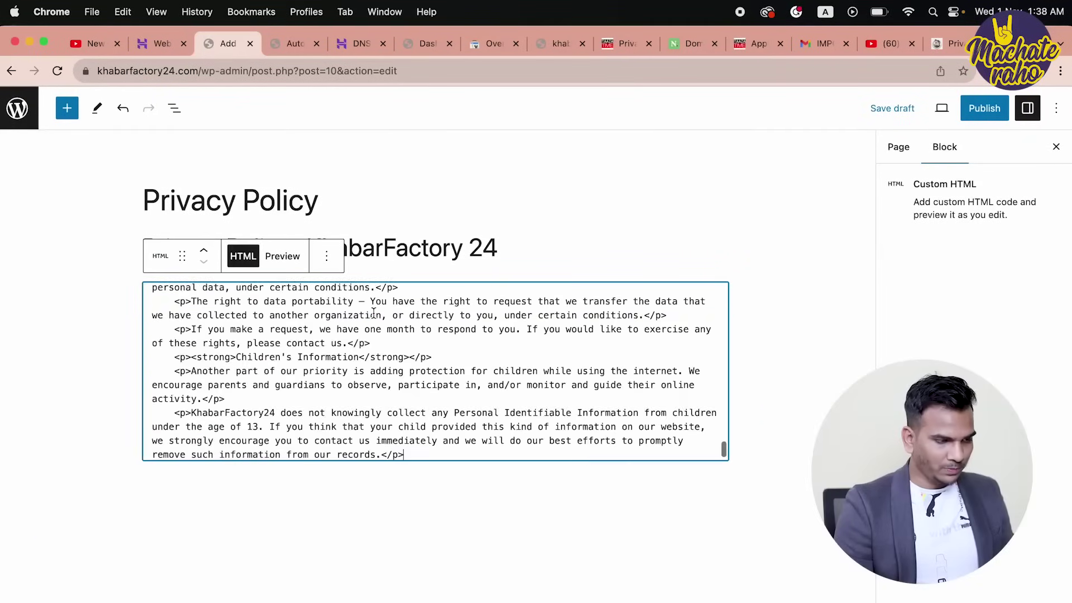
pyautogui.click(296, 258)
pyautogui.scroll(-15, 359, 444)
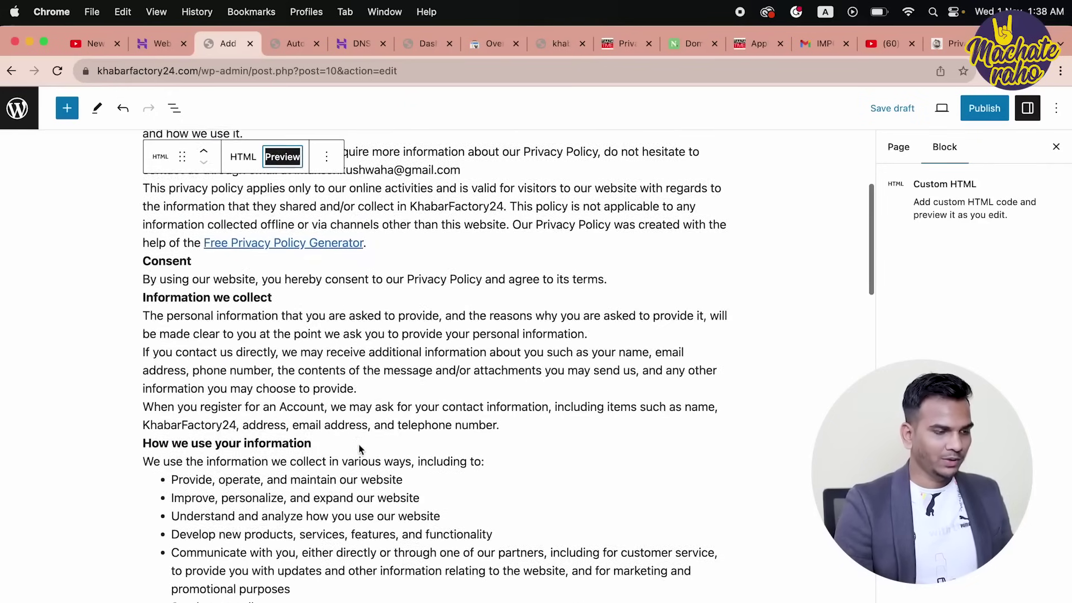
pyautogui.scroll(-10, 359, 444)
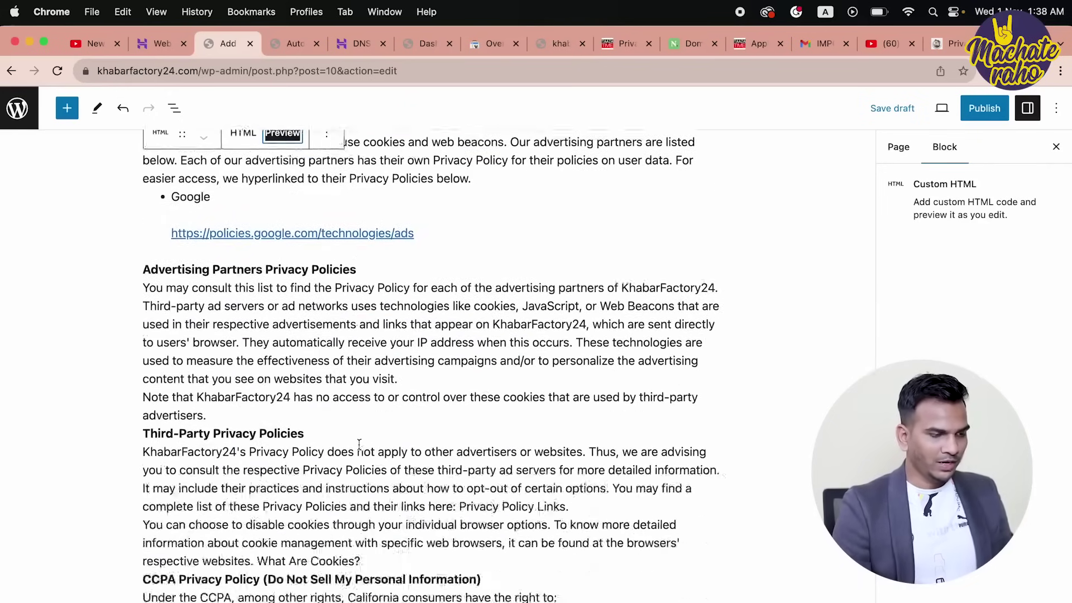
pyautogui.scroll(20, 360, 450)
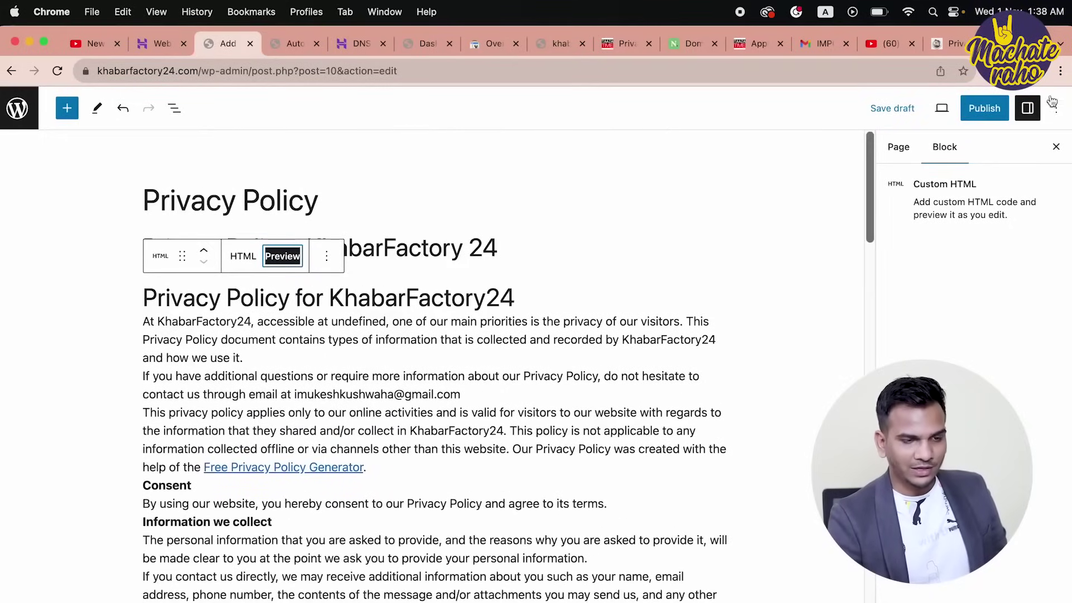
# Publish the Privacy Policy page and view it live at khabarfactory24.com/privacy-policy-2/.
pyautogui.click(983, 109)
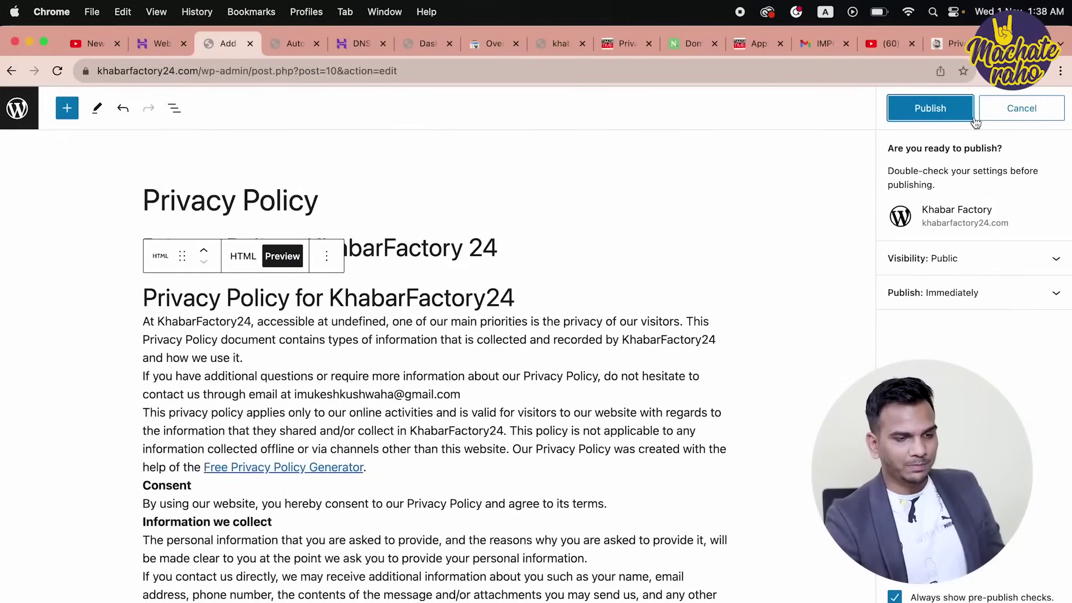
pyautogui.click(943, 116)
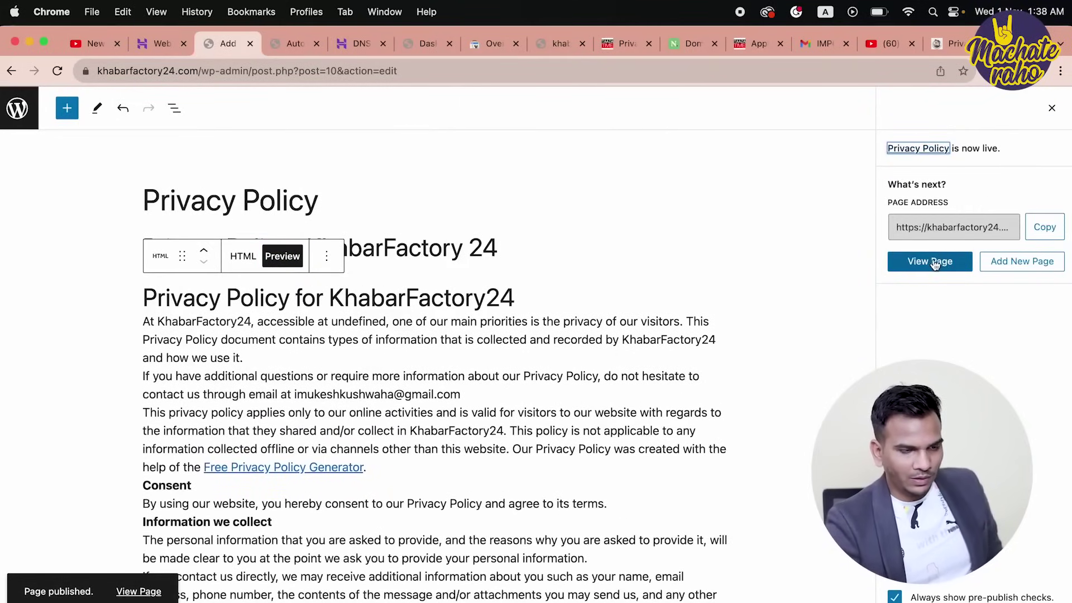
pyautogui.click(930, 262)
pyautogui.scroll(-5, 290, 372)
pyautogui.scroll(-15, 290, 372)
pyautogui.scroll(14, 648, 343)
pyautogui.scroll(5, 648, 344)
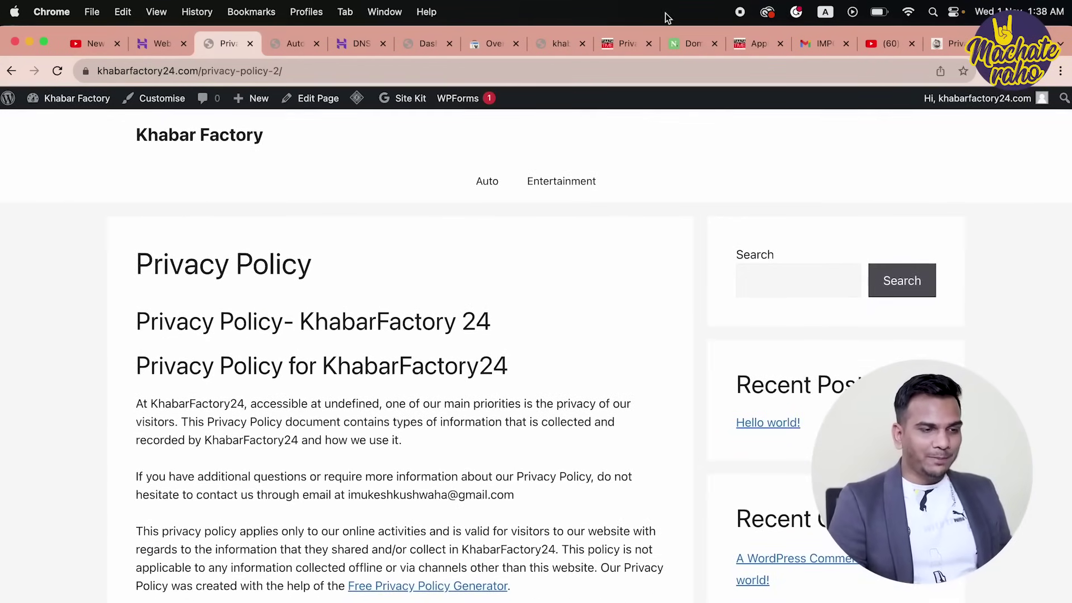
pyautogui.click(621, 40)
pyautogui.scroll(-15, 737, 549)
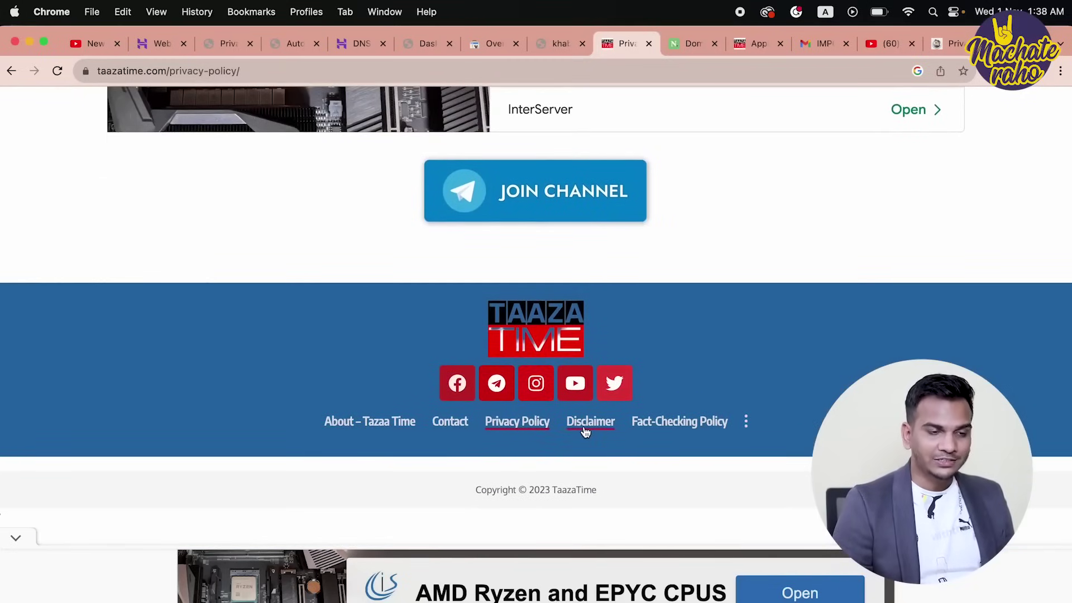
pyautogui.press('super+t')
pyautogui.write('dic')
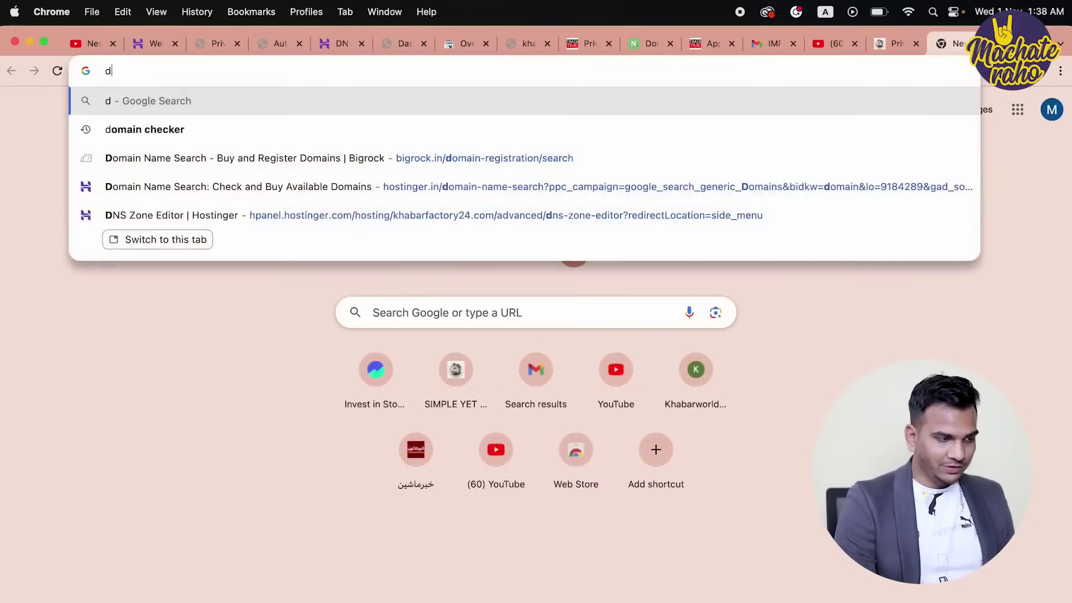
pyautogui.press('BackSpace')
pyautogui.write('s')
pyautogui.press('BackSpace')
pyautogui.press('BackSpace')
pyautogui.press('BackSpace')
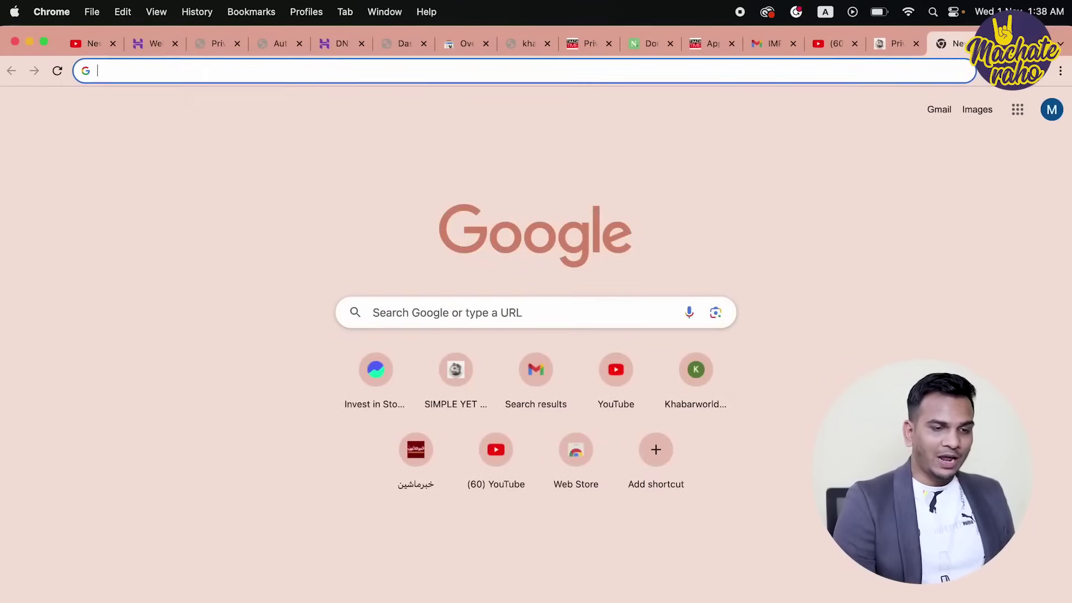
pyautogui.click(593, 46)
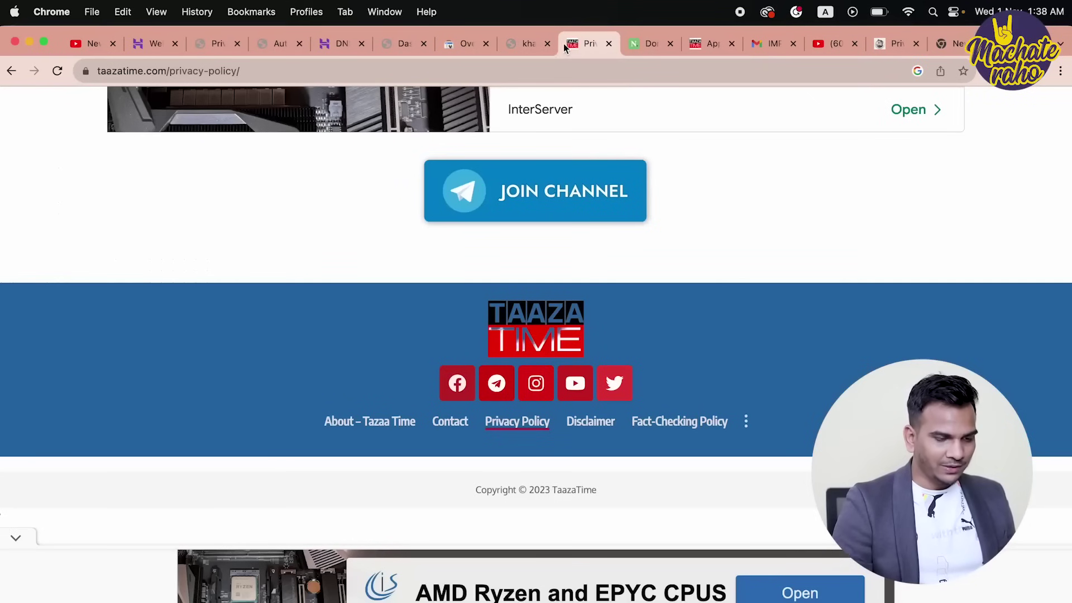
pyautogui.click(592, 422)
pyautogui.scroll(-8, 501, 457)
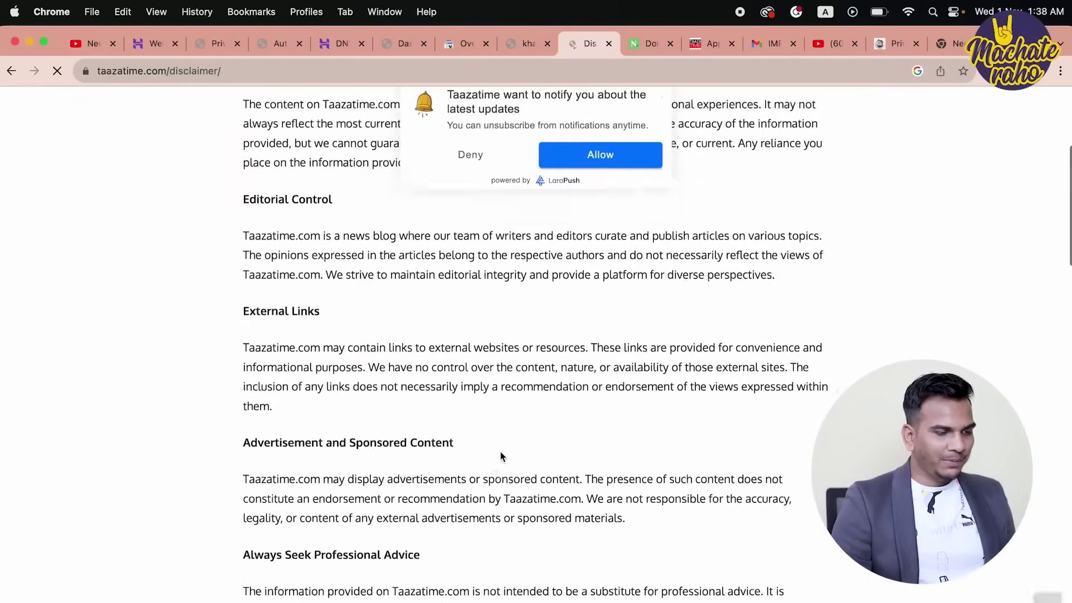
pyautogui.scroll(-5, 503, 457)
pyautogui.scroll(4, 501, 456)
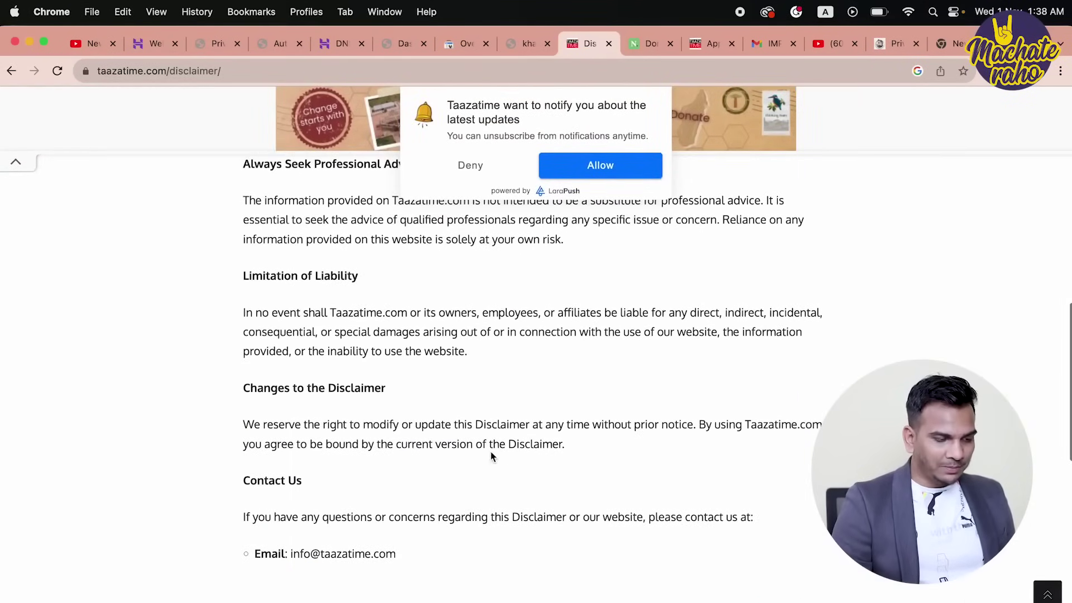
pyautogui.moveTo(292, 554); pyautogui.dragTo(393, 554)
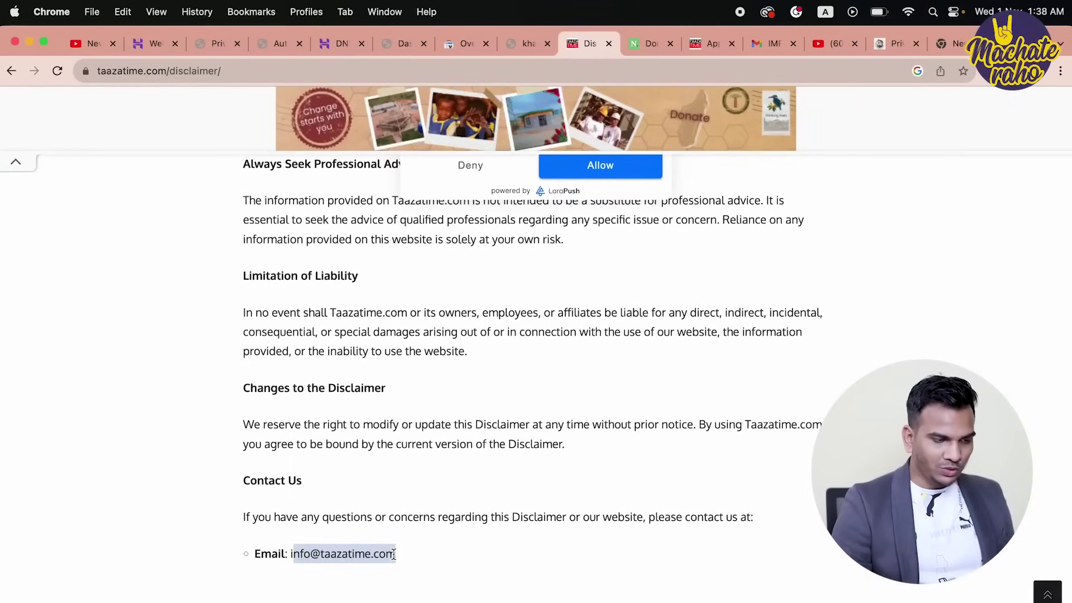
pyautogui.scroll(10, 573, 438)
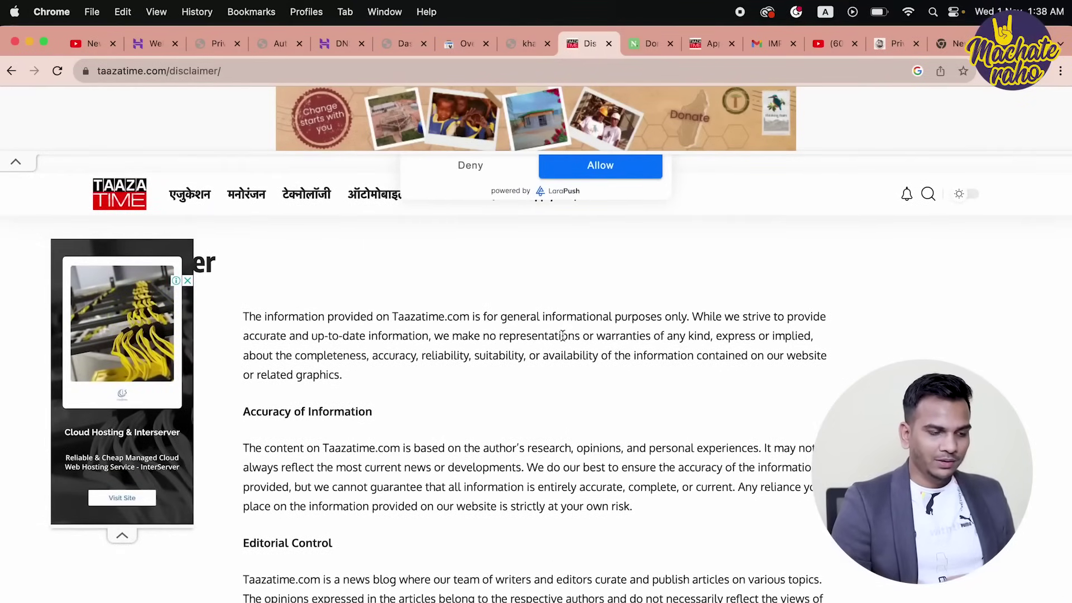
pyautogui.moveTo(324, 445); pyautogui.dragTo(404, 445)
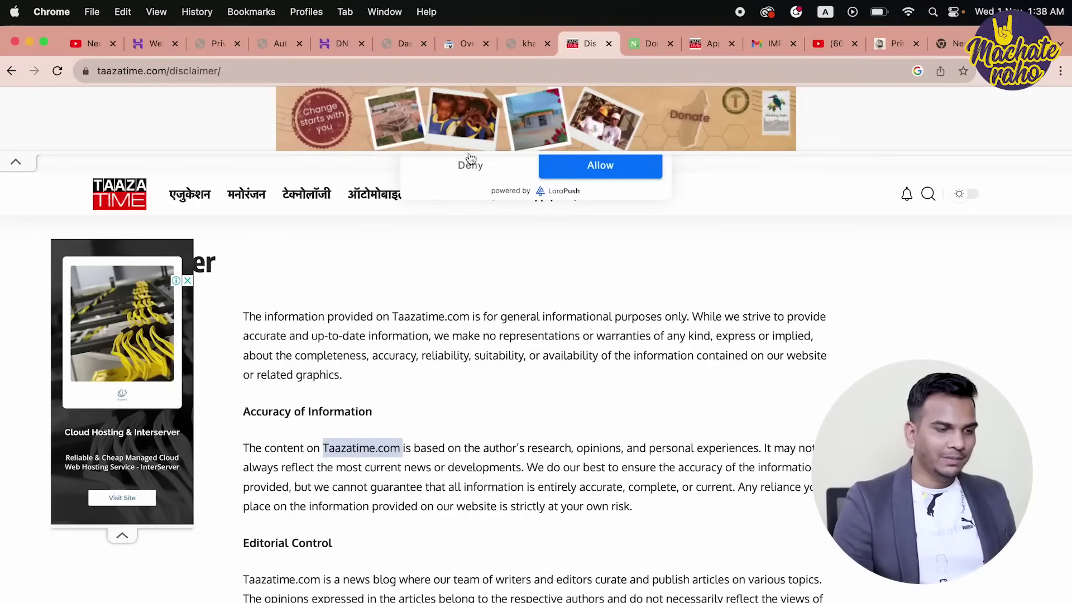
pyautogui.click(223, 45)
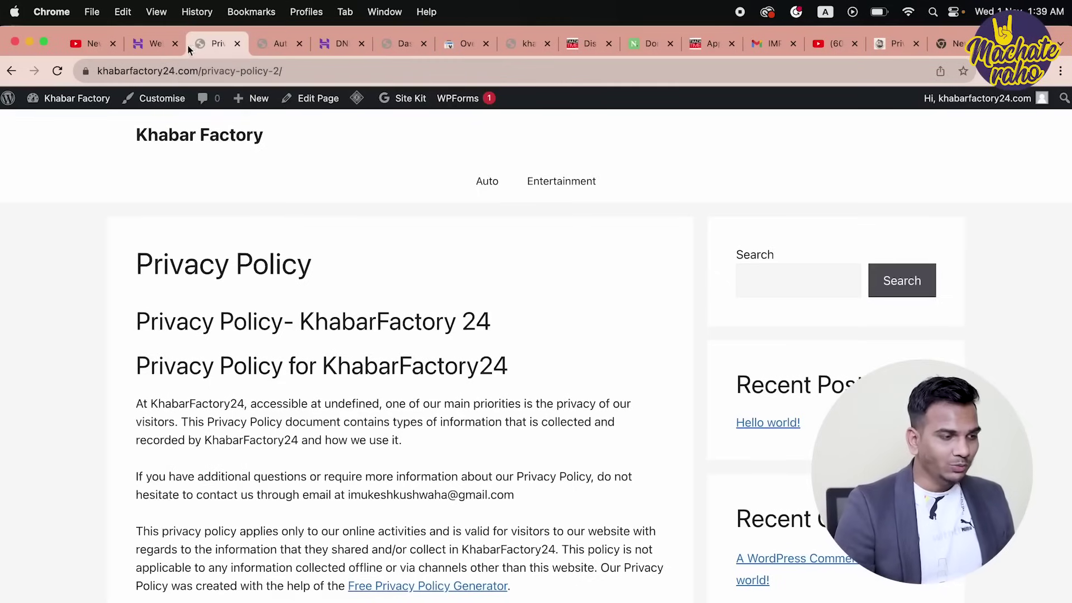
pyautogui.click(155, 45)
pyautogui.click(212, 43)
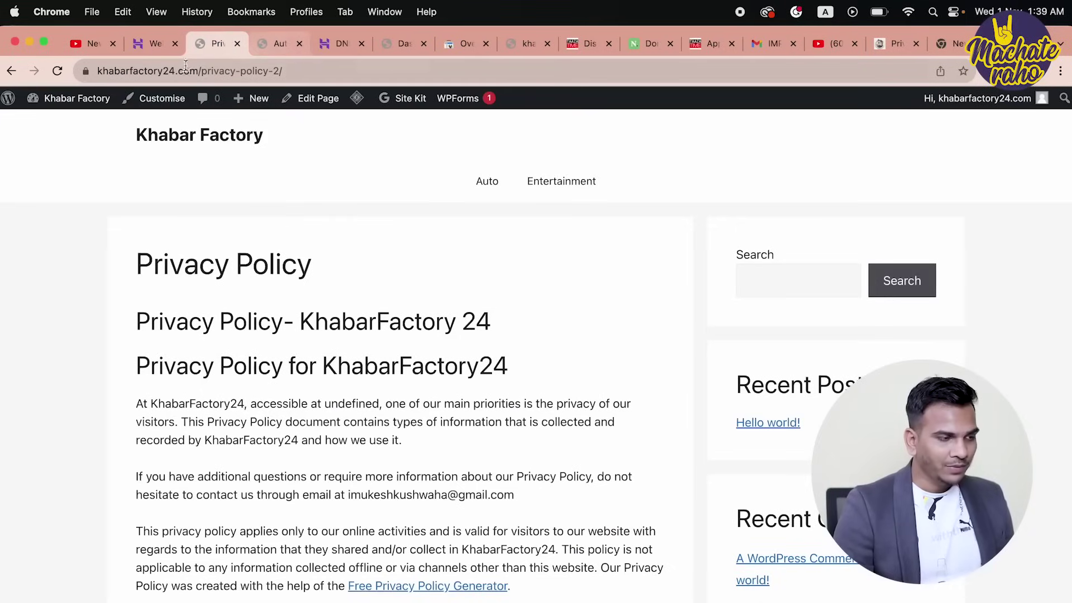
# Deactivate and delete the Hostinger plugin from Installed Plugins.
pyautogui.moveTo(51, 98)
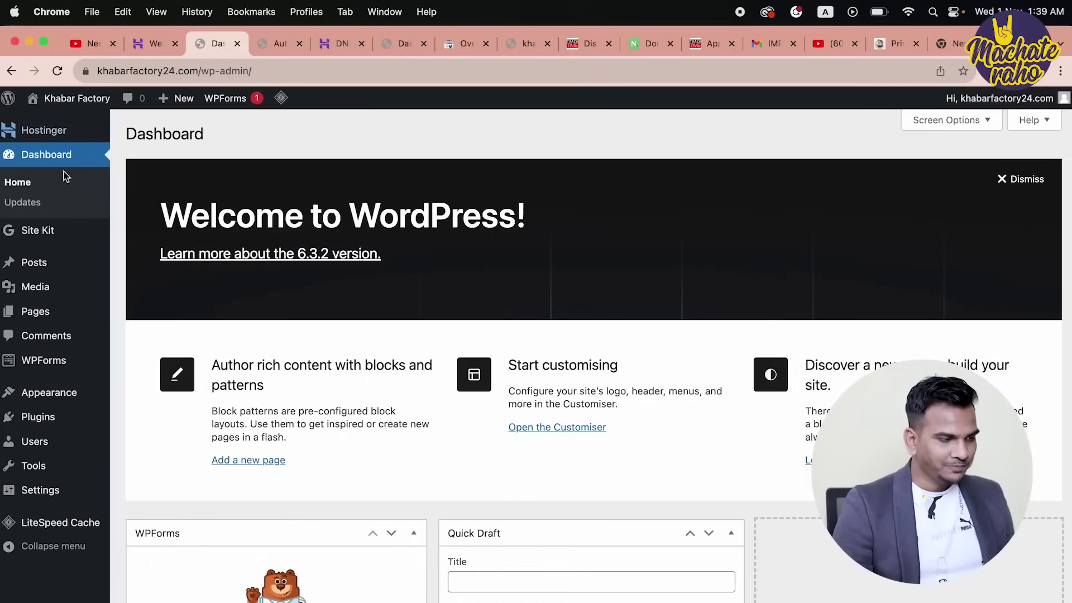
pyautogui.moveTo(82, 323)
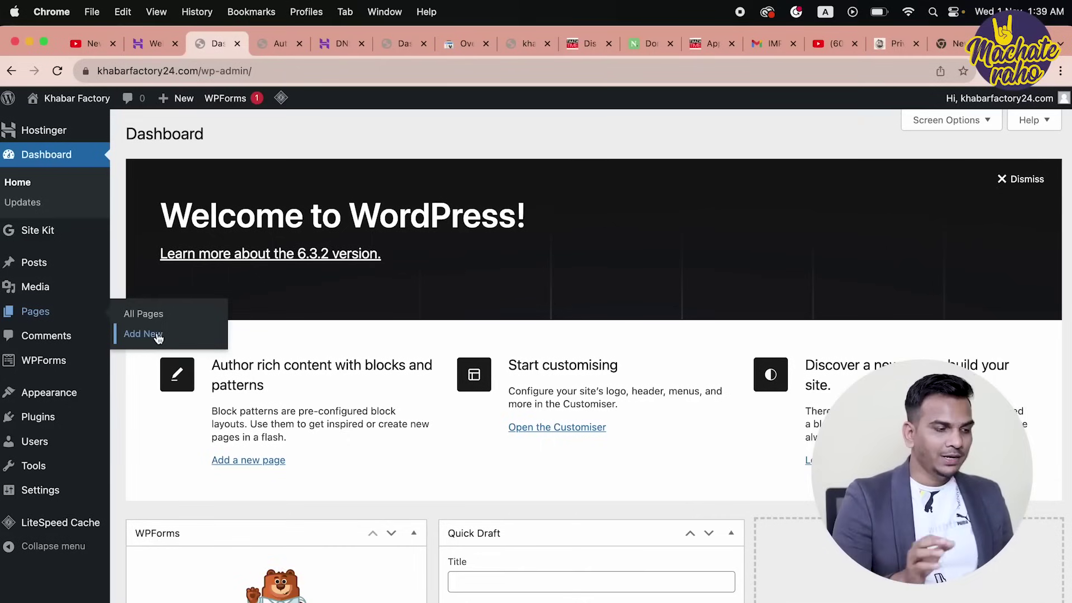
pyautogui.click(36, 424)
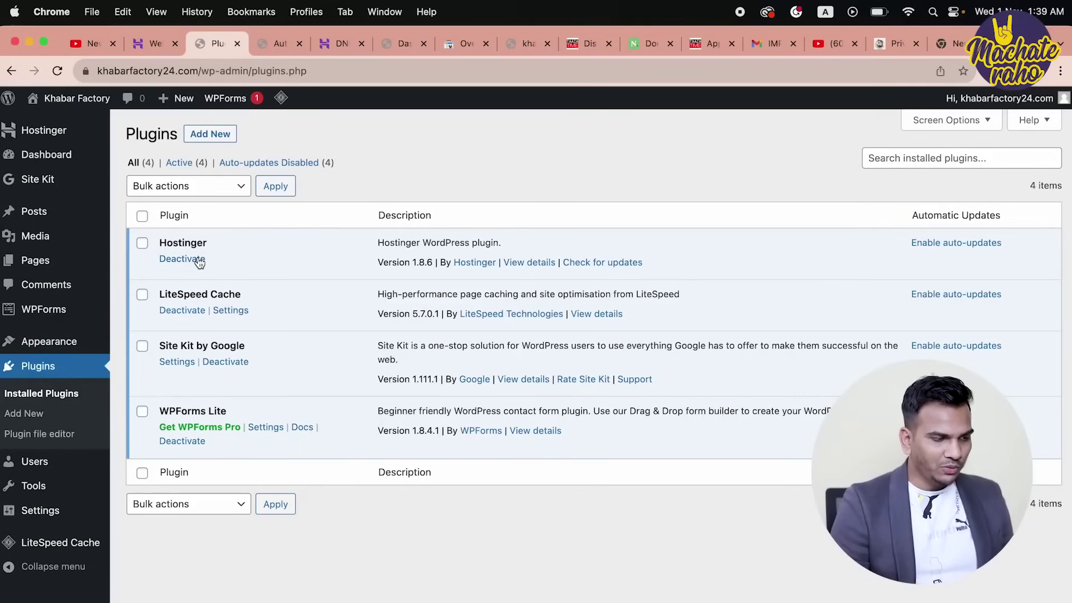
pyautogui.click(182, 259)
pyautogui.click(215, 302)
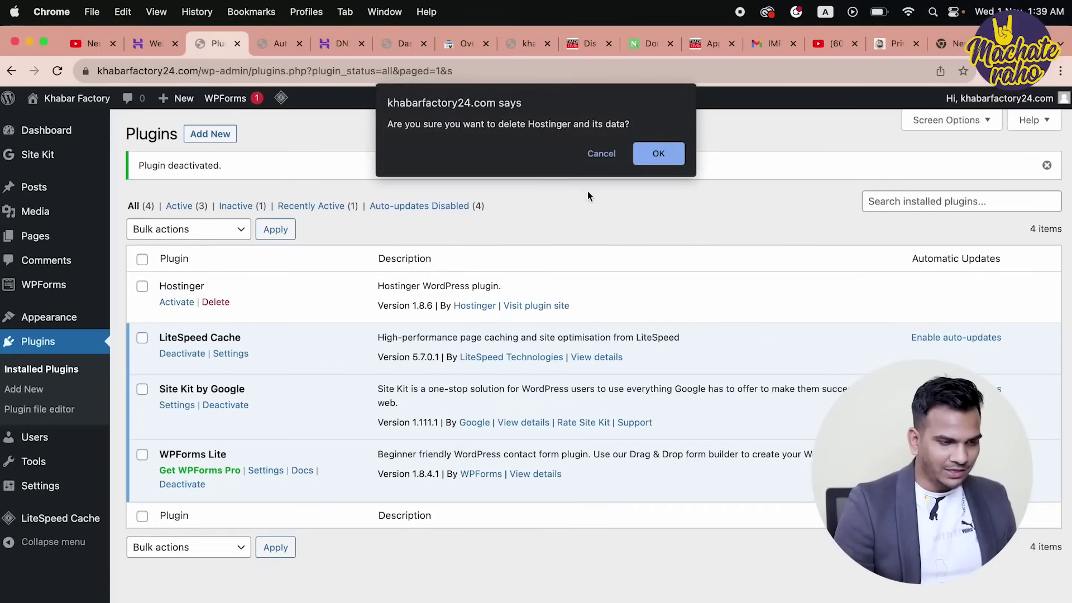
pyautogui.click(646, 157)
# Deactivate and delete the WPForms Lite plugin along with its data.
pyautogui.click(183, 464)
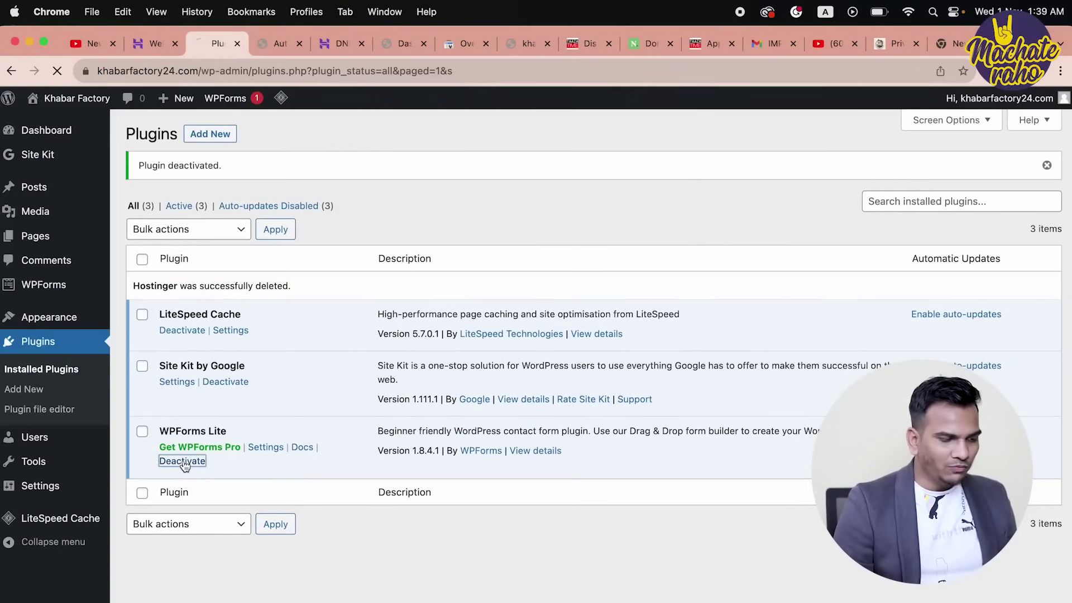
pyautogui.click(223, 408)
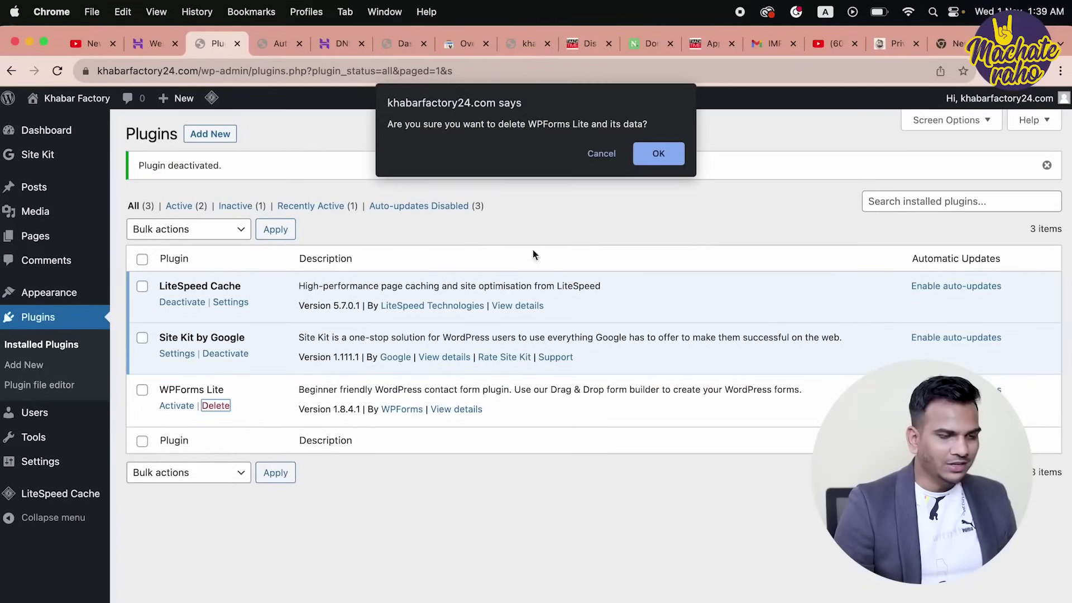
pyautogui.click(650, 158)
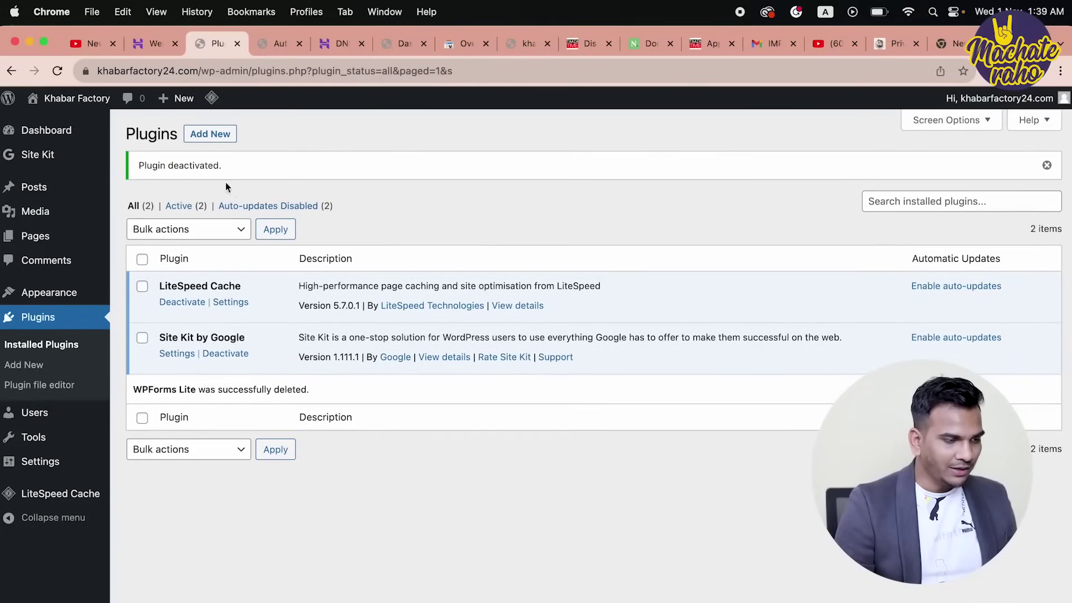
pyautogui.click(209, 135)
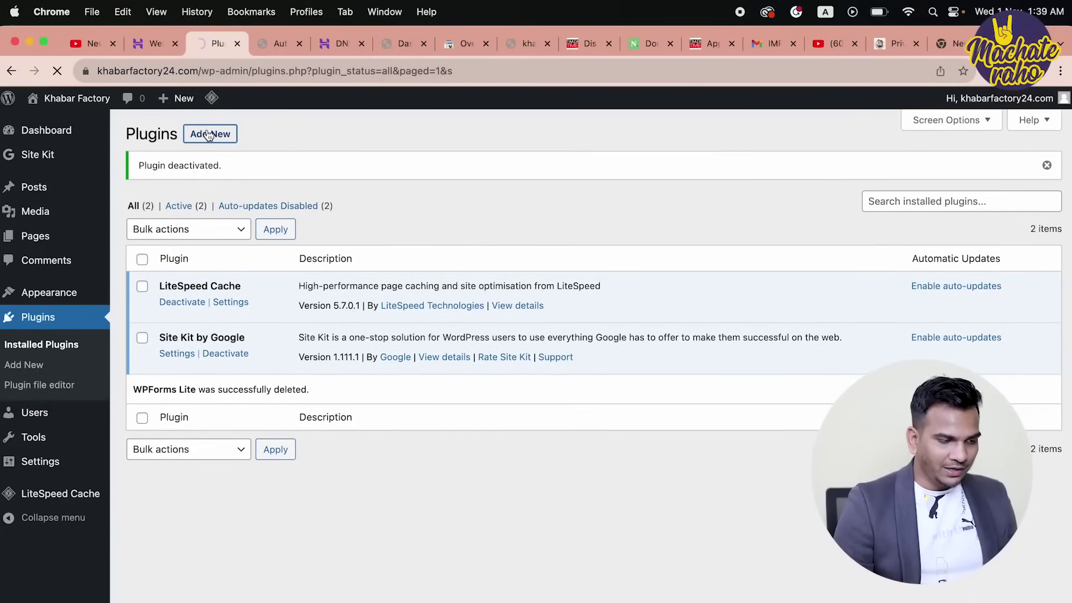
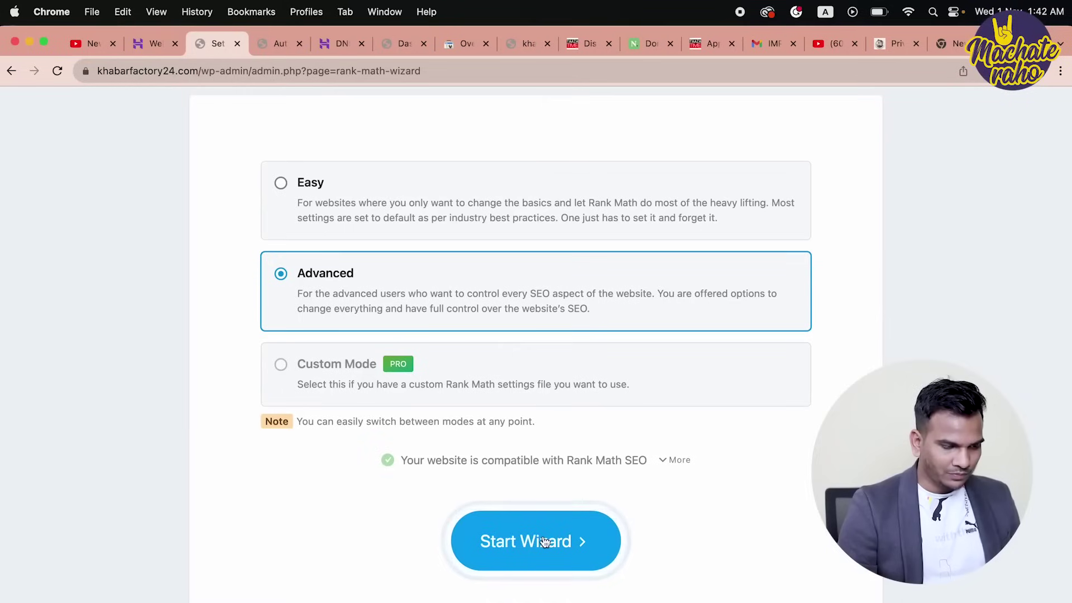
# Start the Rank Math wizard as a Community Blog/News Site for a News Media Organization named Khabar Factory24.
pyautogui.click(555, 552)
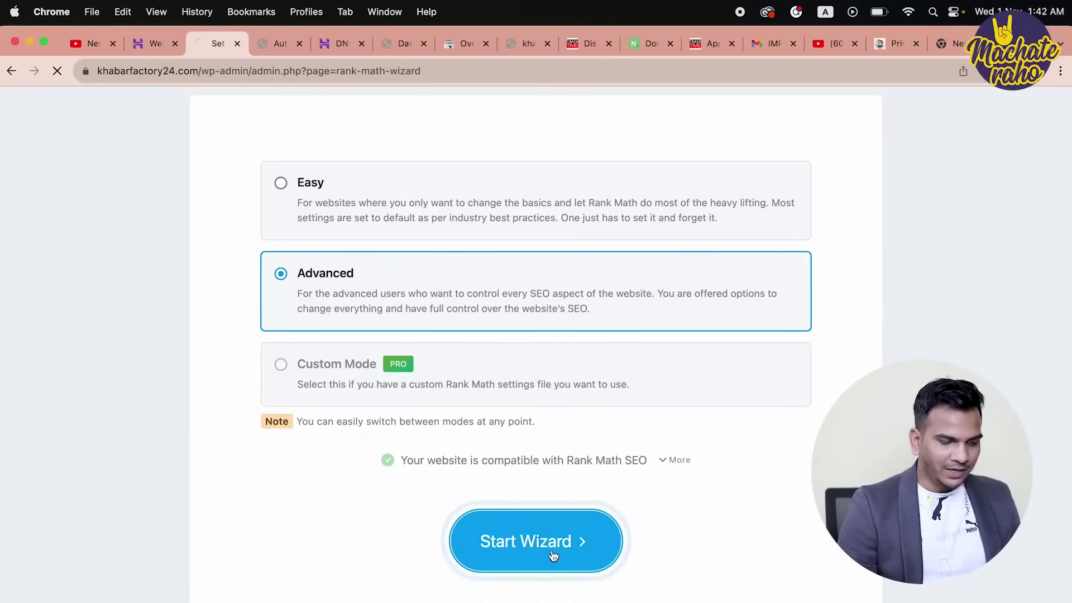
pyautogui.click(459, 451)
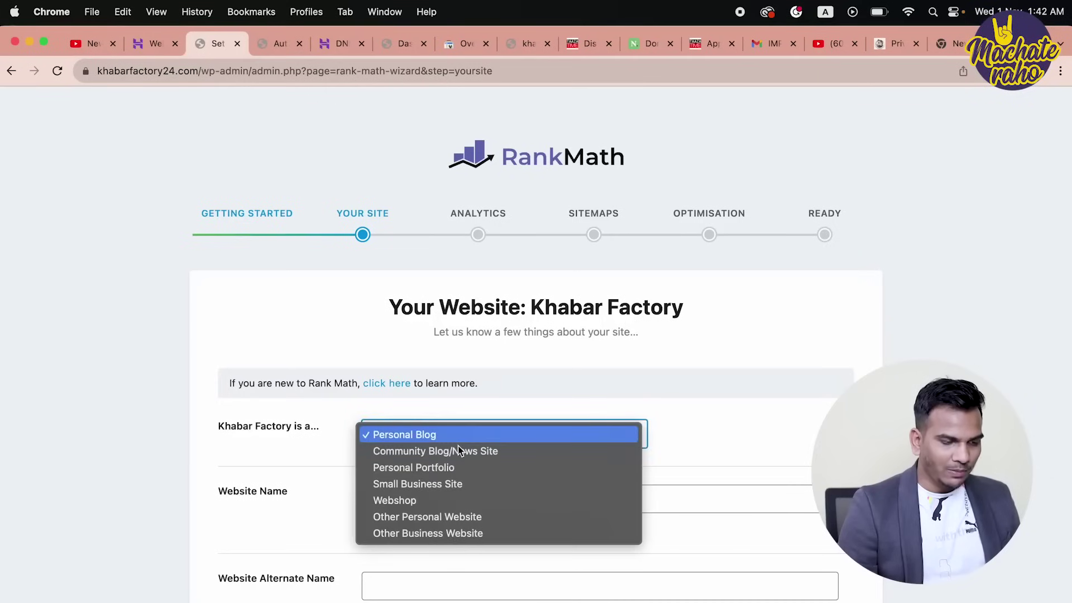
pyautogui.click(514, 452)
pyautogui.scroll(-3, 512, 452)
pyautogui.click(426, 328)
pyautogui.scroll(-10, 429, 380)
pyautogui.write('new')
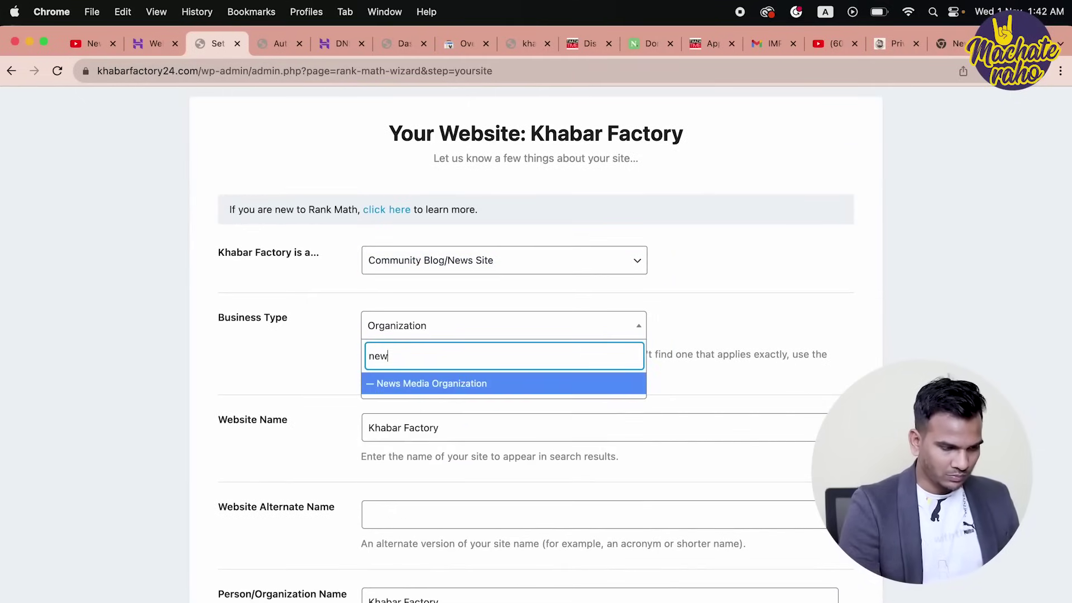
pyautogui.click(421, 386)
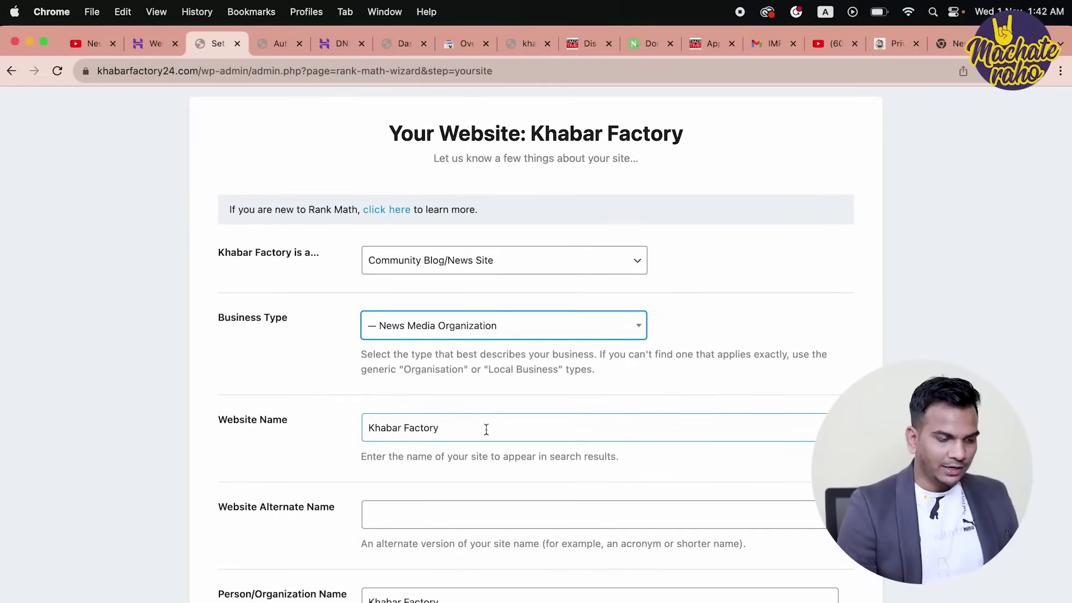
pyautogui.click(466, 421)
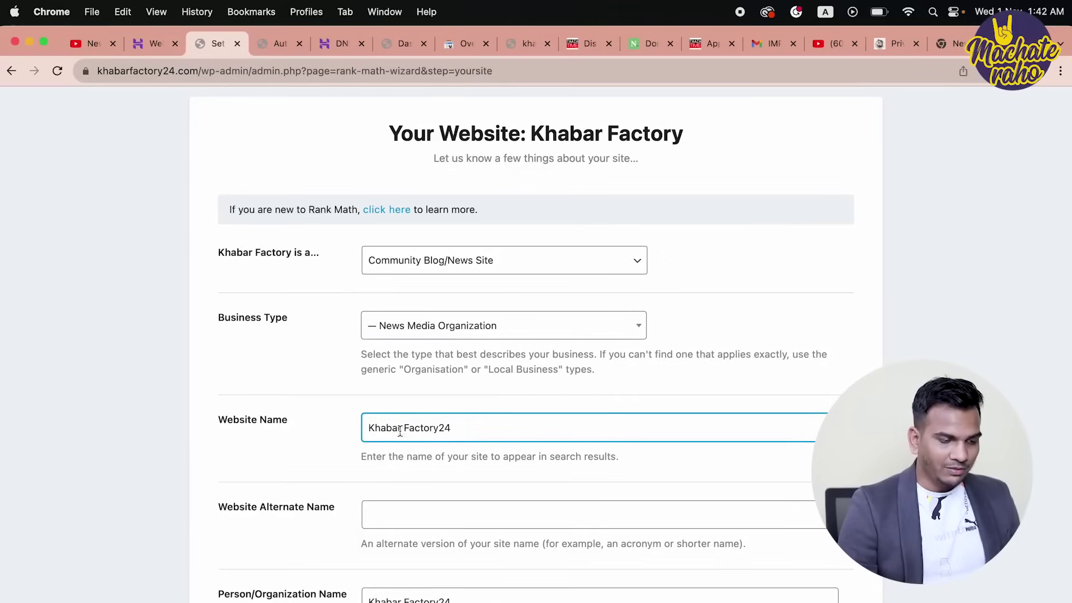
# Skip the Google services connection and save the sitemap and SEO tweaks steps to reach Ready.
pyautogui.scroll(-5, 512, 420)
pyautogui.scroll(-5, 397, 424)
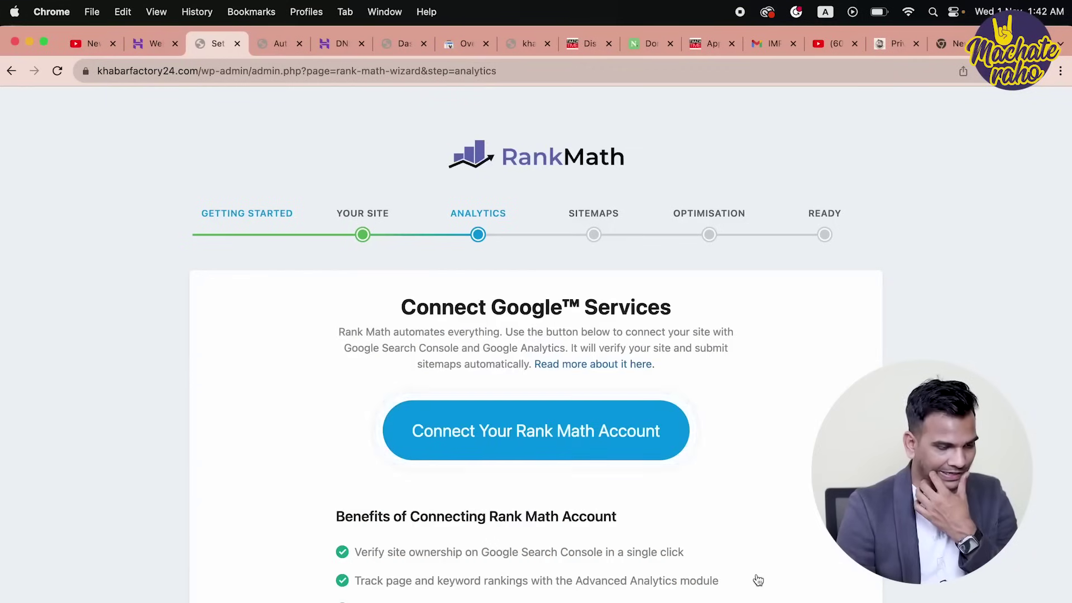
pyautogui.scroll(-5, 581, 447)
pyautogui.scroll(-3, 533, 440)
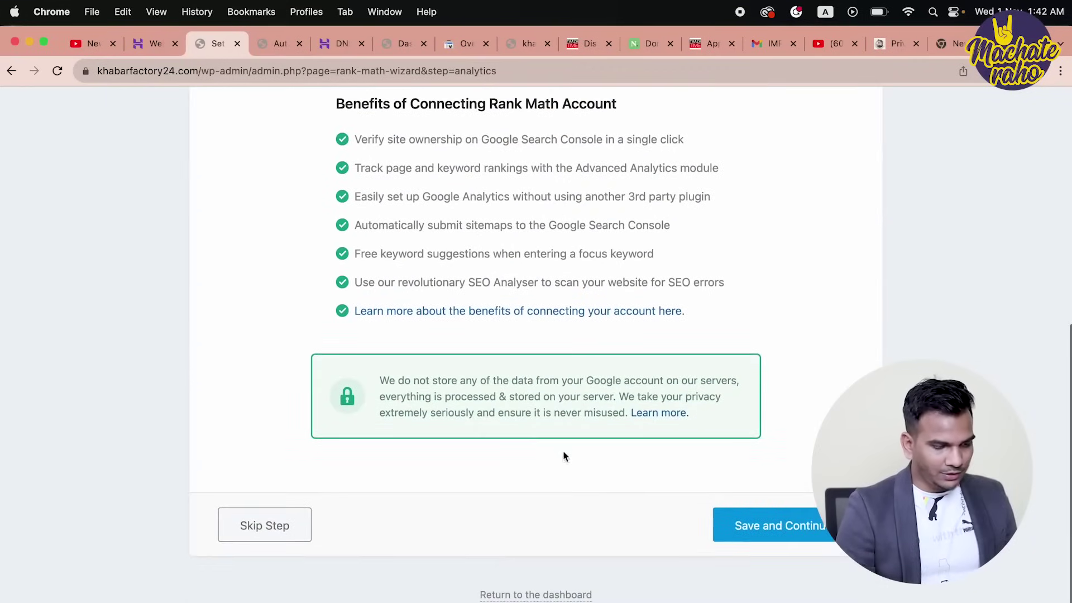
pyautogui.click(273, 539)
pyautogui.scroll(-2, 577, 430)
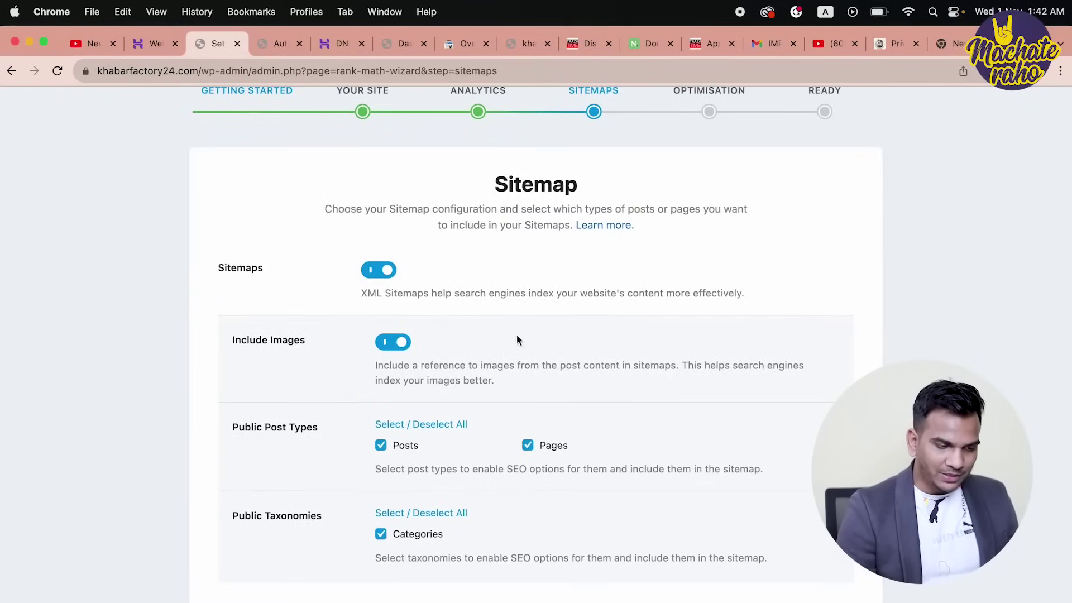
pyautogui.scroll(-3, 517, 341)
pyautogui.click(758, 537)
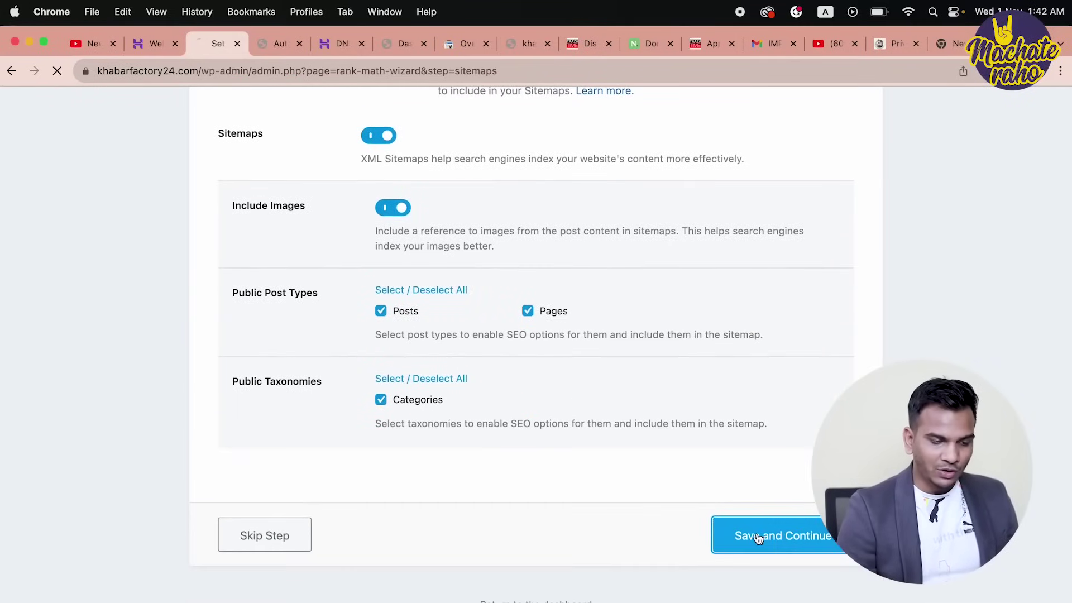
pyautogui.scroll(-3, 758, 538)
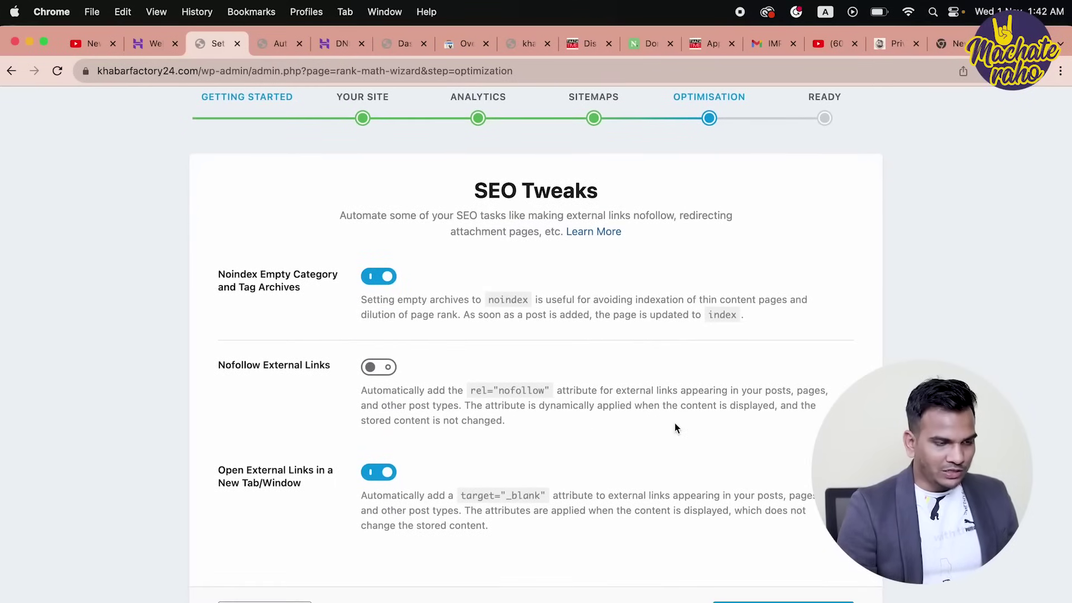
pyautogui.click(783, 601)
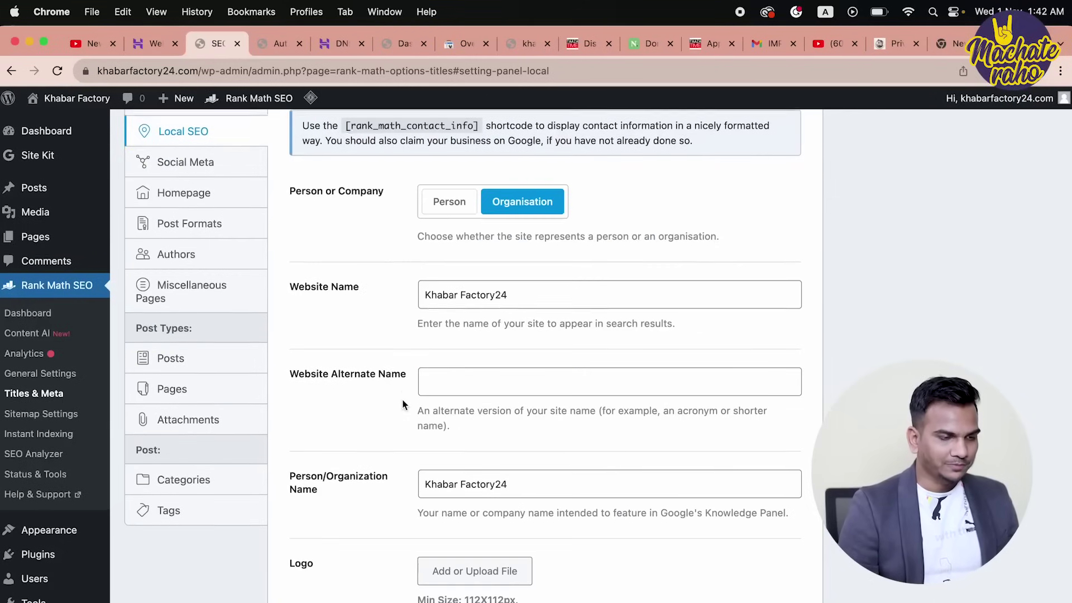
# Switch on Capitalise Titles under Global Meta, leaving the image preview size at Large.
pyautogui.scroll(5, 407, 407)
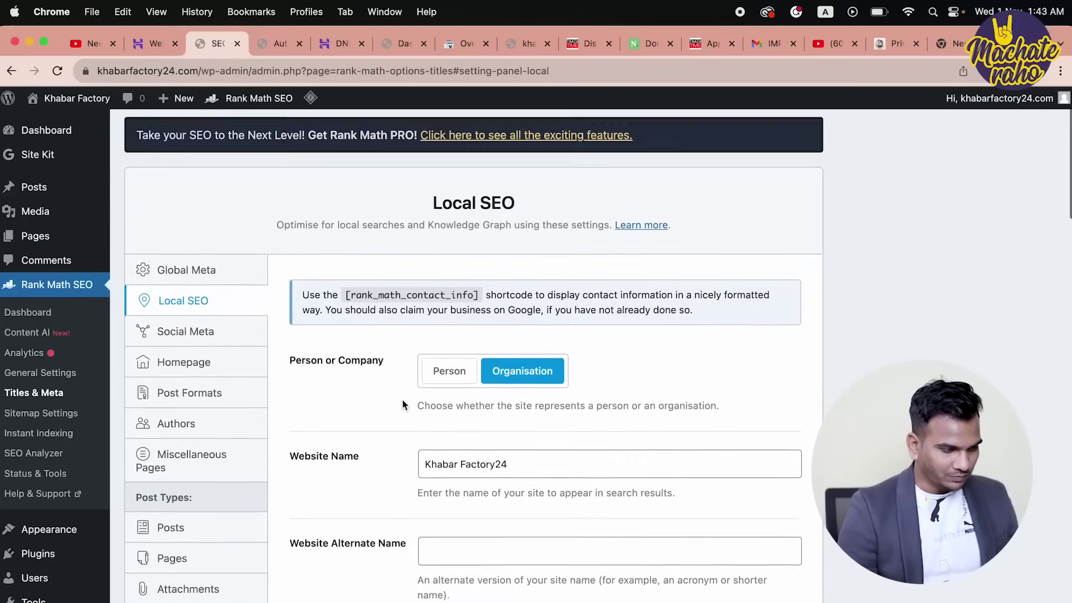
pyautogui.scroll(3, 404, 404)
pyautogui.scroll(-3, 419, 439)
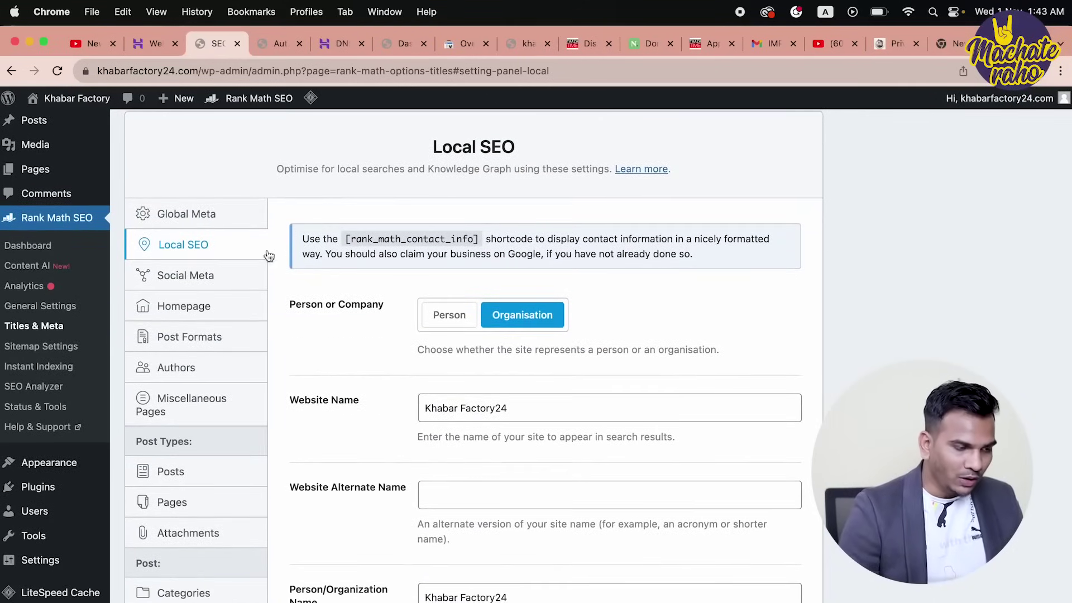
pyautogui.click(206, 218)
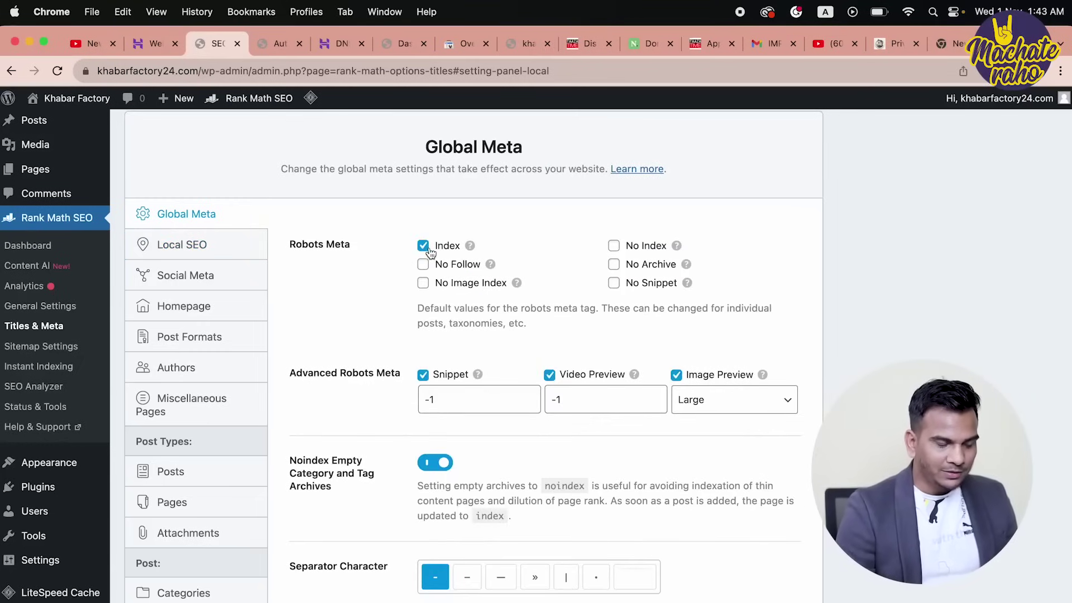
pyautogui.scroll(-3, 377, 416)
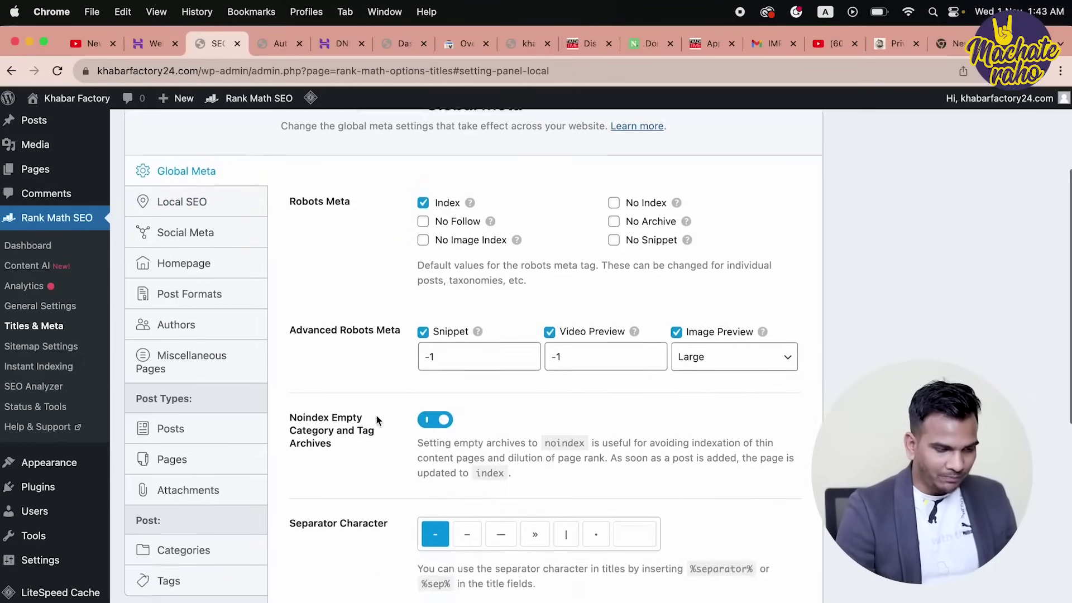
pyautogui.click(765, 303)
pyautogui.click(765, 303)
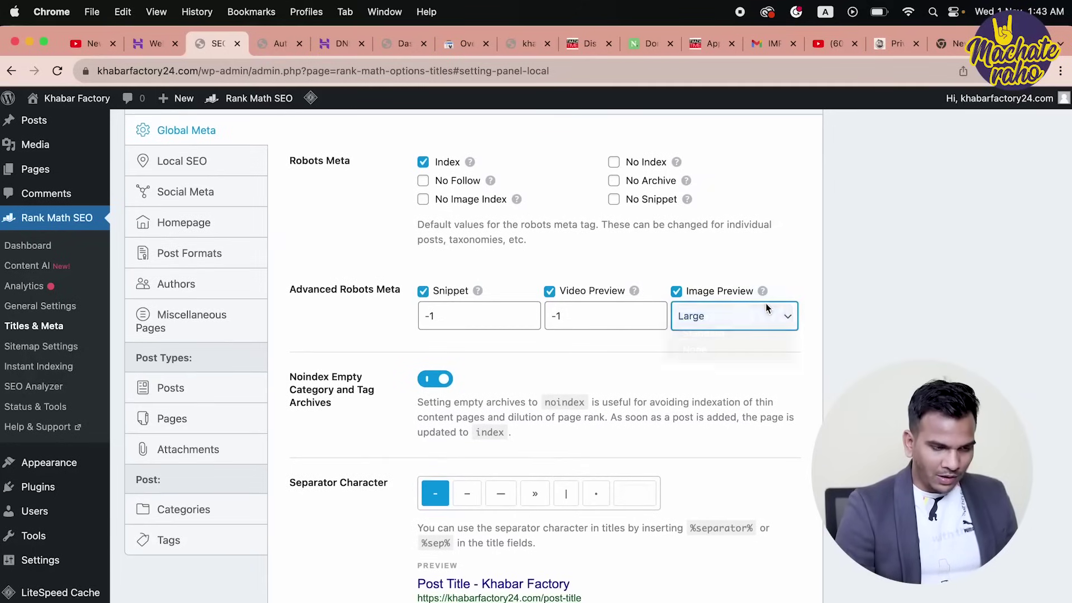
pyautogui.click(281, 331)
pyautogui.scroll(-4, 281, 331)
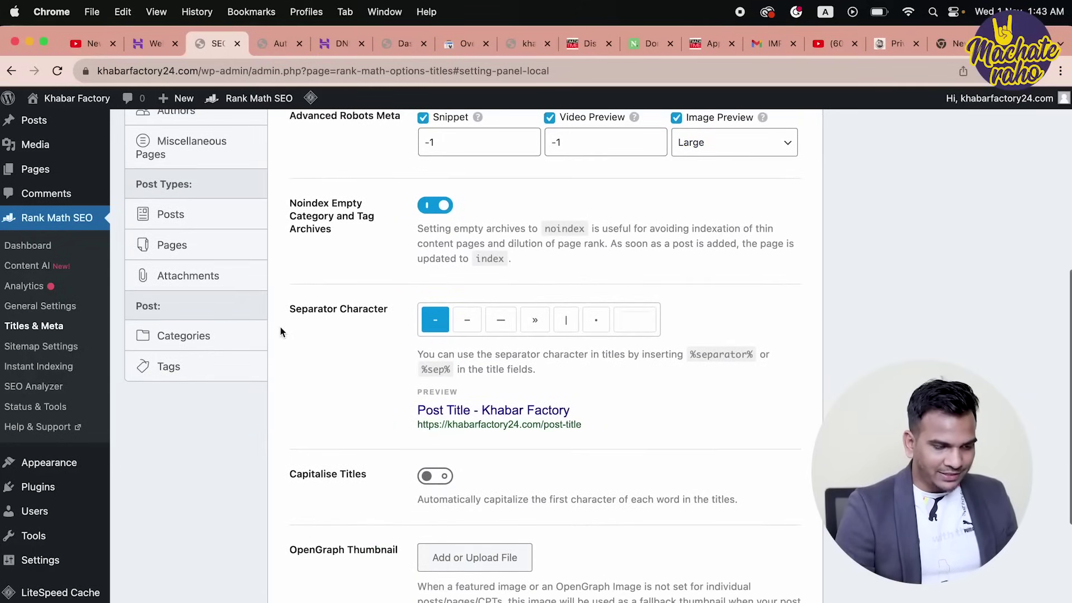
pyautogui.scroll(-3, 632, 448)
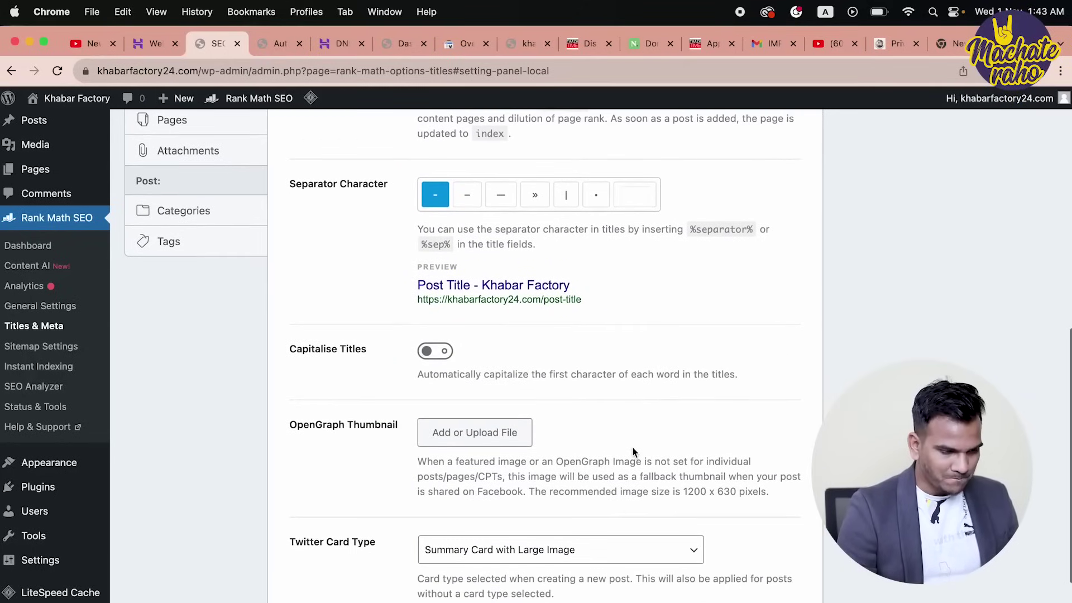
pyautogui.scroll(-1, 626, 445)
pyautogui.click(447, 291)
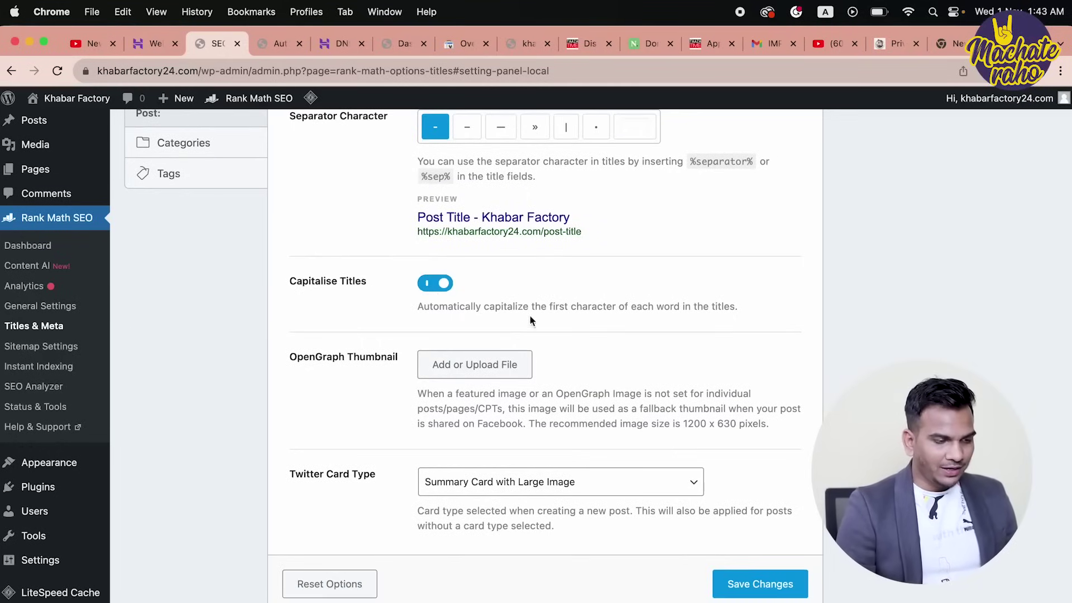
pyautogui.scroll(-1, 585, 371)
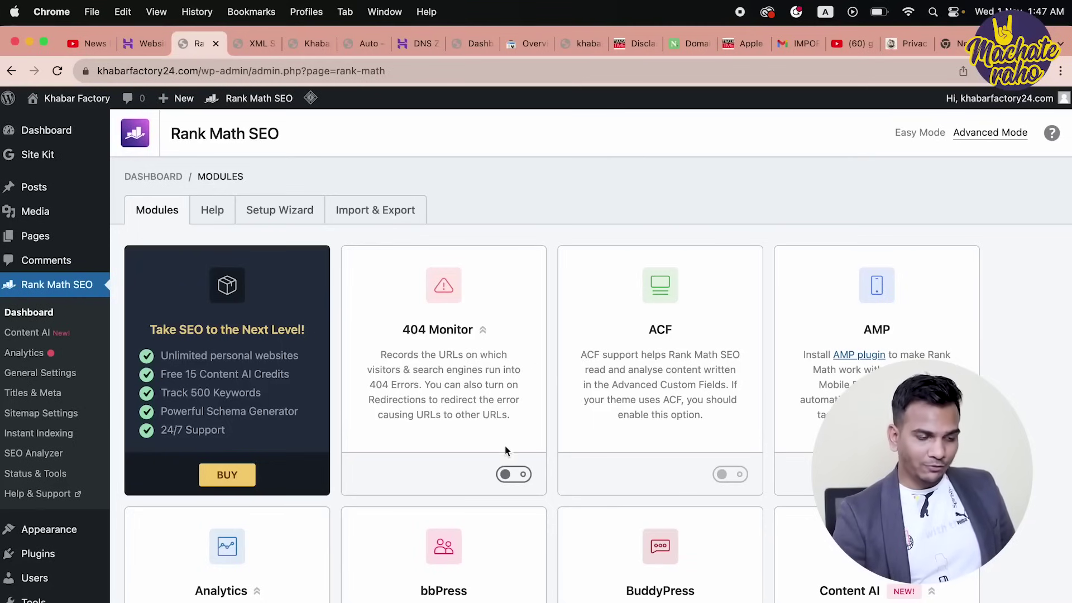
# Enable the 404 Monitor and Image SEO modules and disable Local SEO.
pyautogui.click(515, 475)
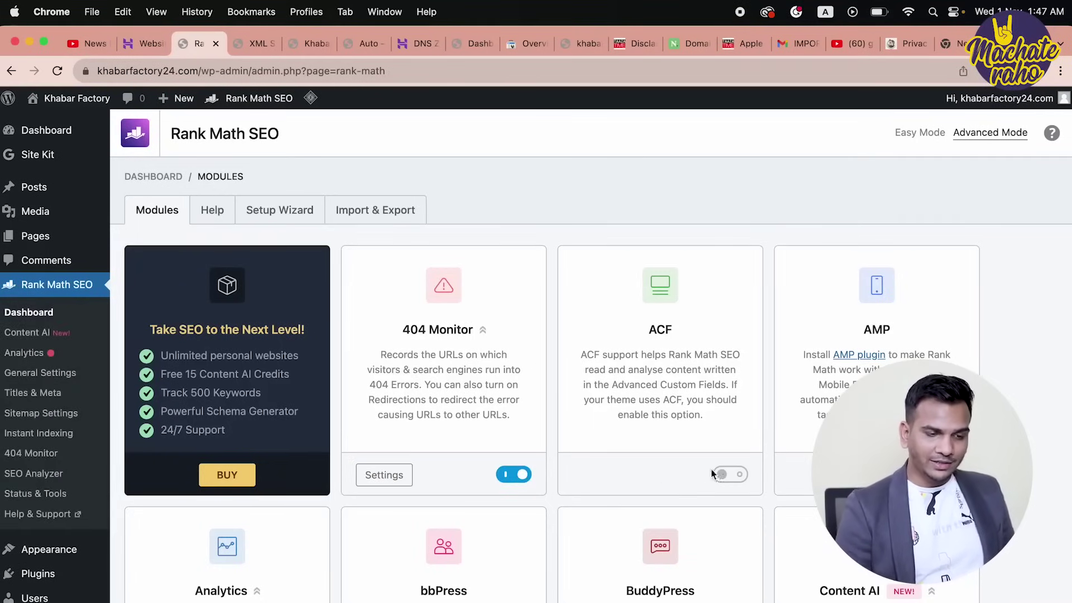
pyautogui.scroll(-5, 431, 379)
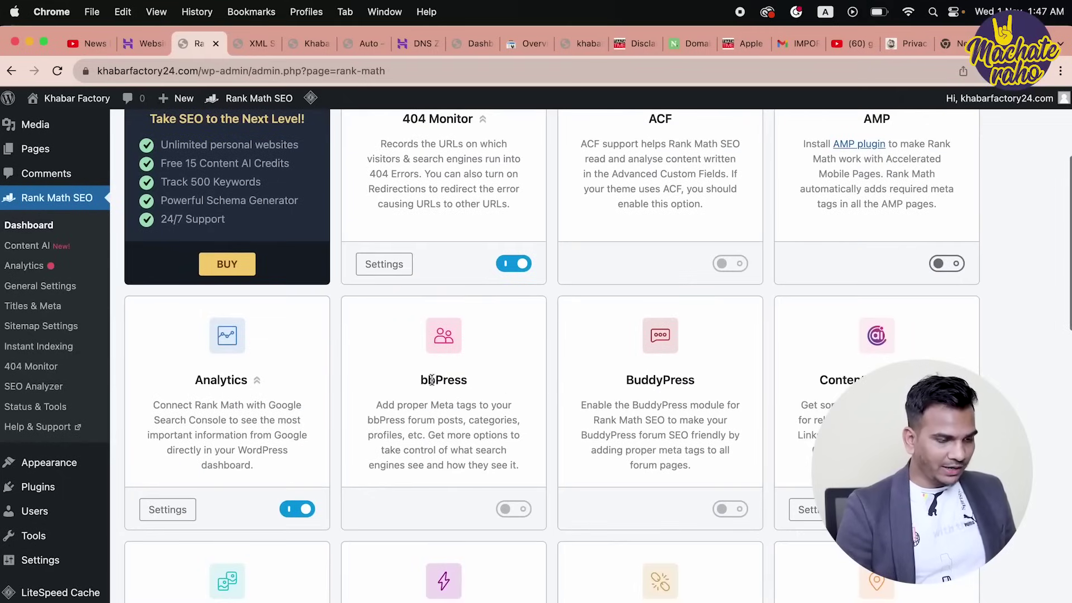
pyautogui.scroll(-4, 790, 415)
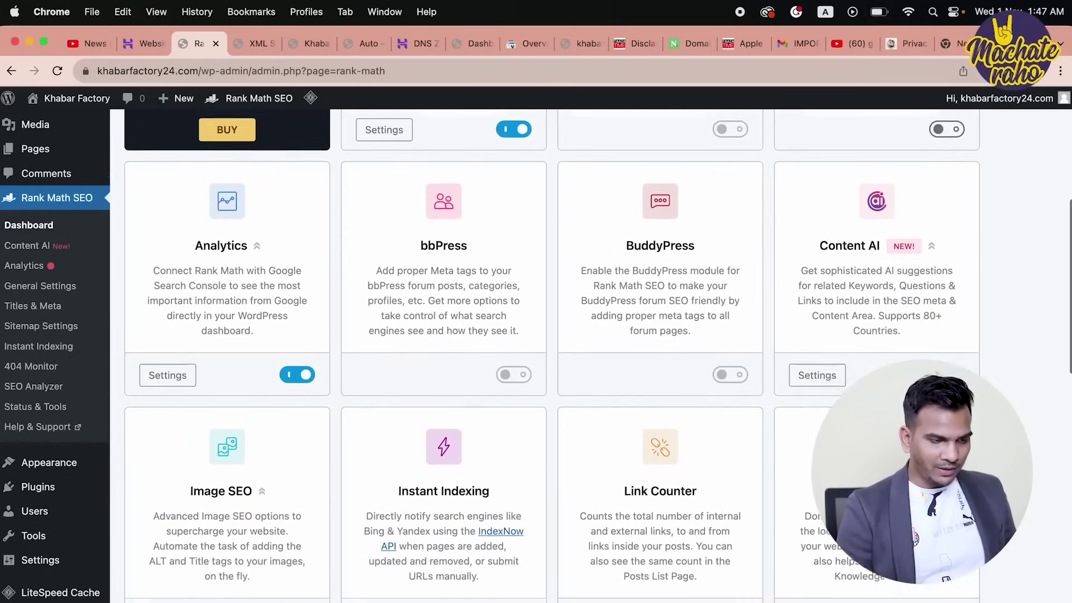
pyautogui.scroll(-3, 285, 452)
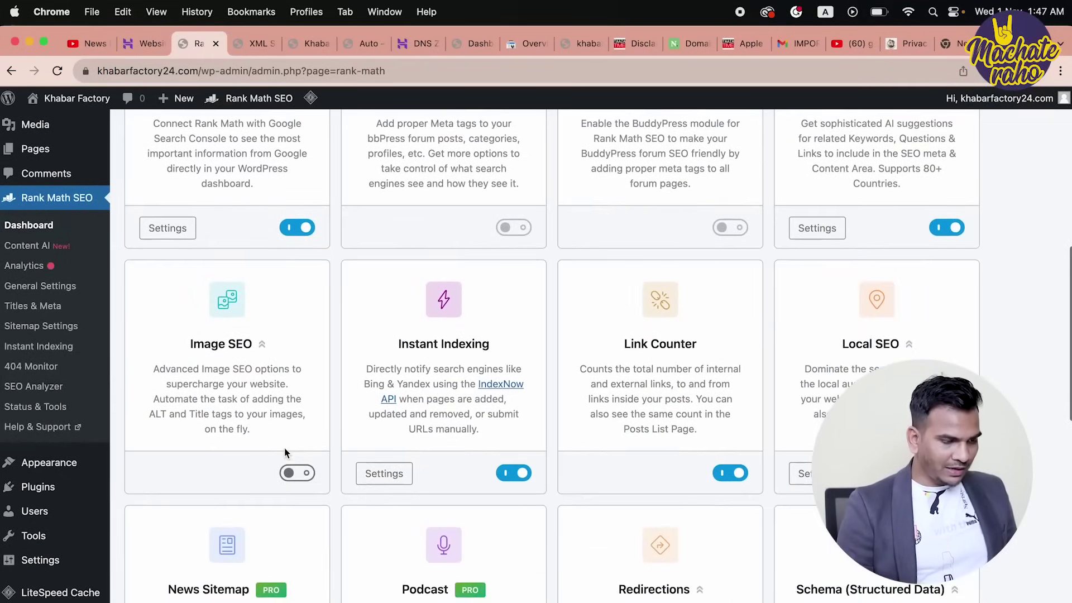
pyautogui.click(300, 474)
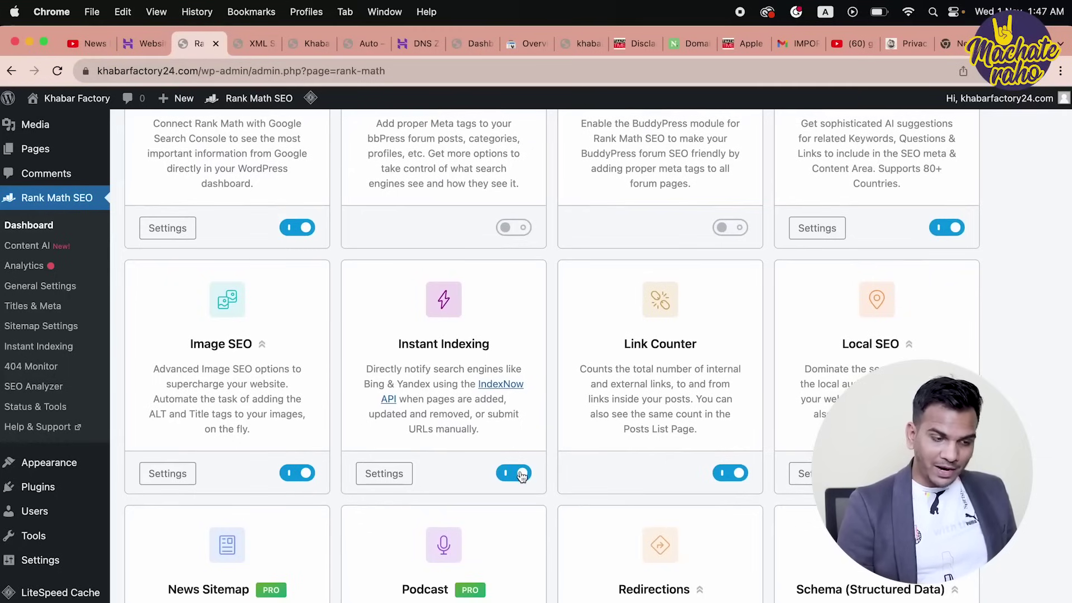
pyautogui.scroll(-6, 546, 357)
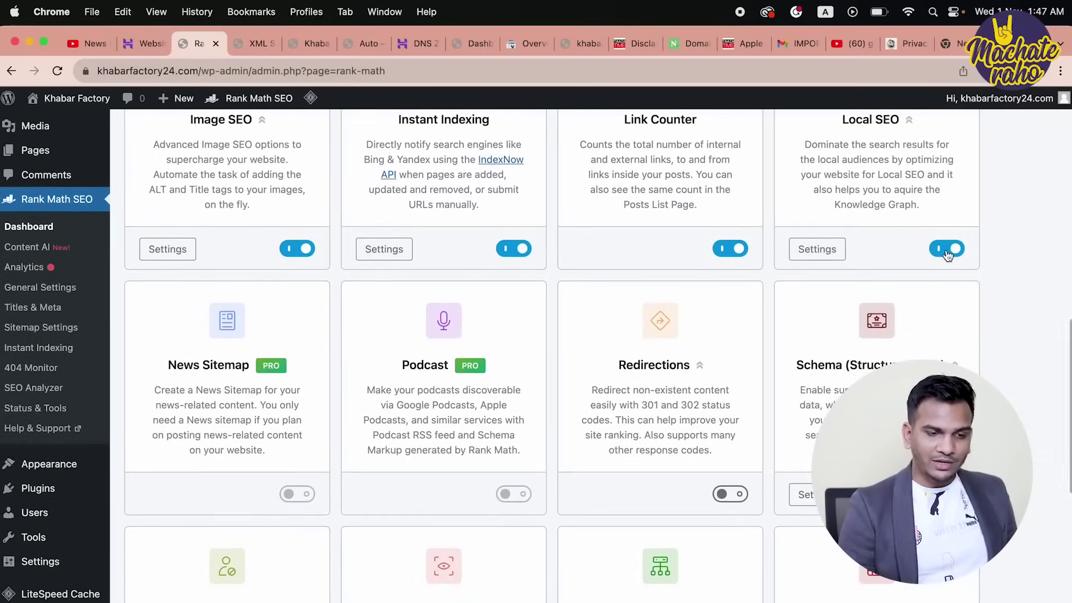
pyautogui.click(948, 251)
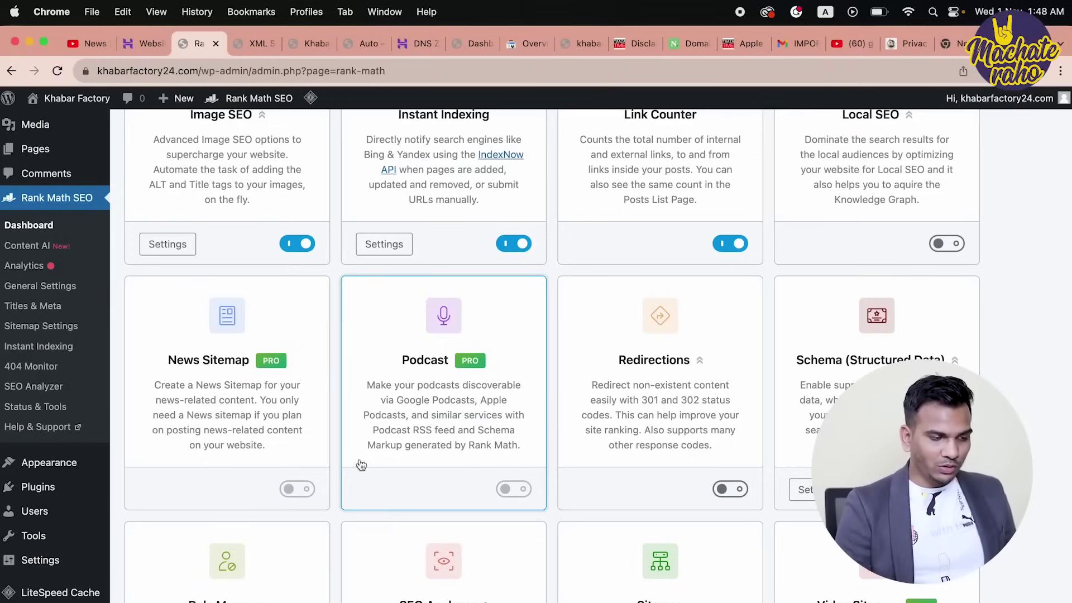
# Switch on the Redirections module and look over the remaining modules.
pyautogui.click(731, 490)
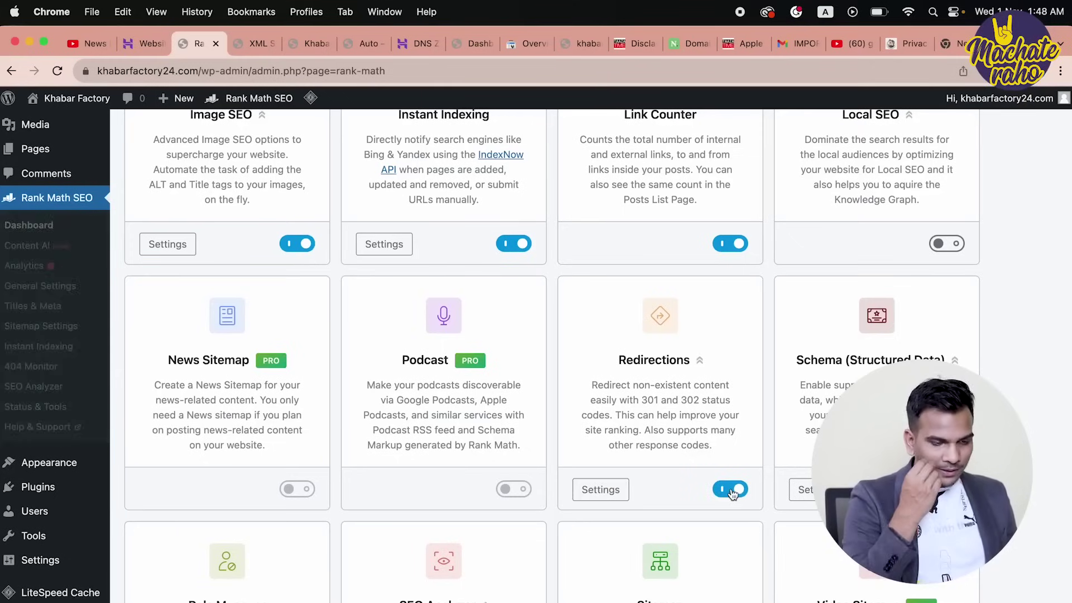
pyautogui.scroll(-3, 733, 494)
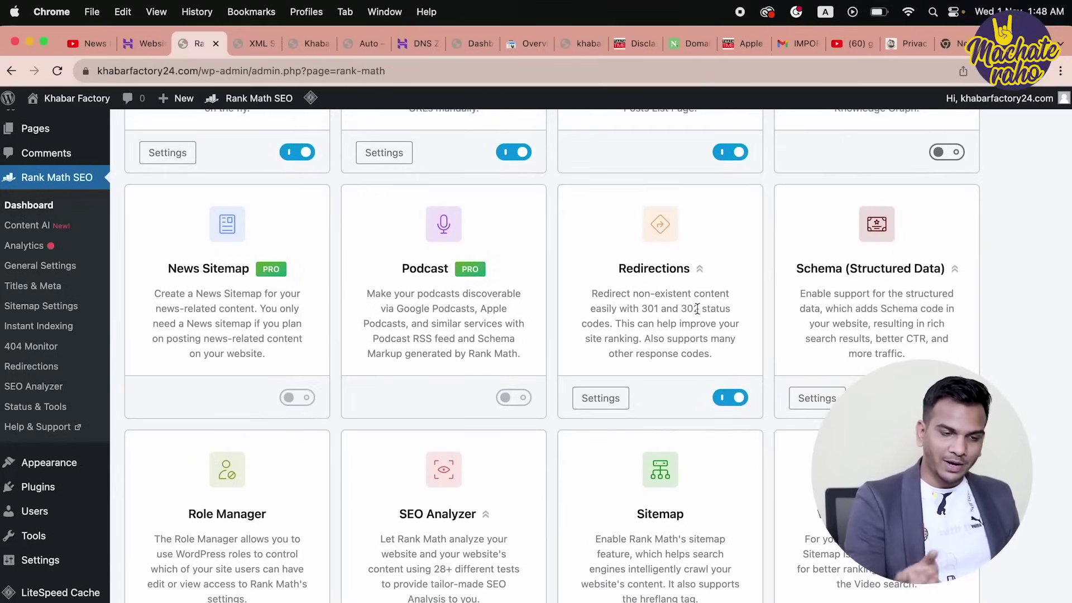
pyautogui.scroll(-5, 697, 309)
pyautogui.scroll(5, 696, 306)
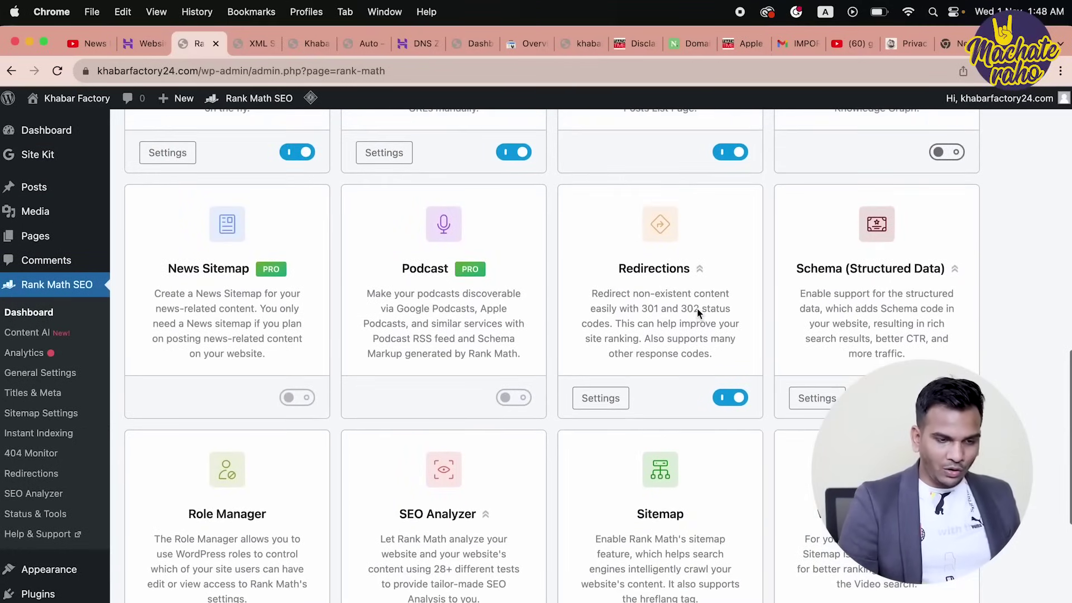
pyautogui.scroll(-6, 953, 400)
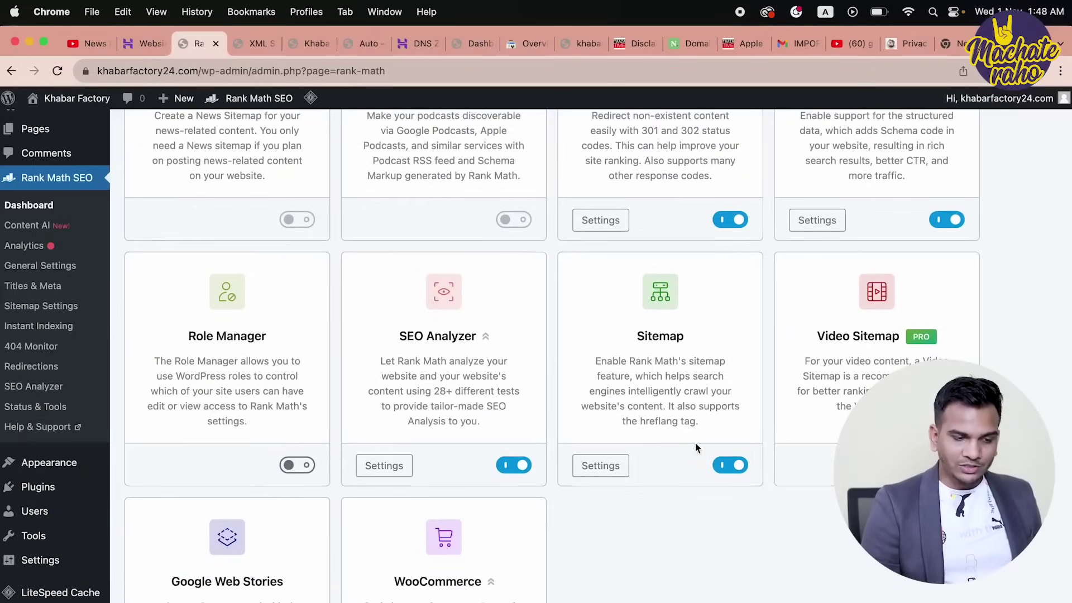
pyautogui.scroll(-5, 749, 477)
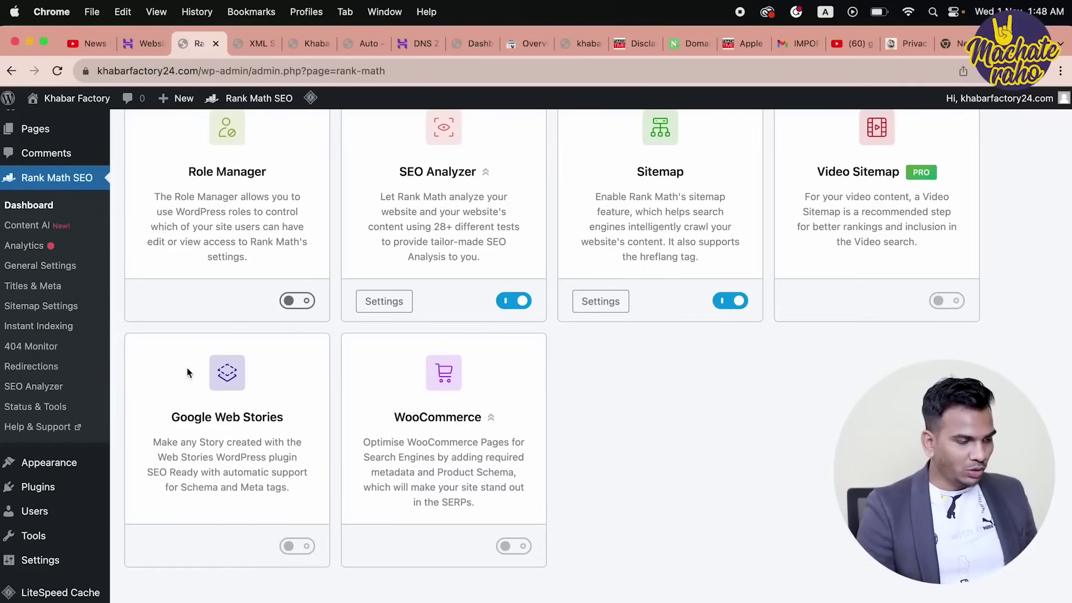
pyautogui.moveTo(38, 488)
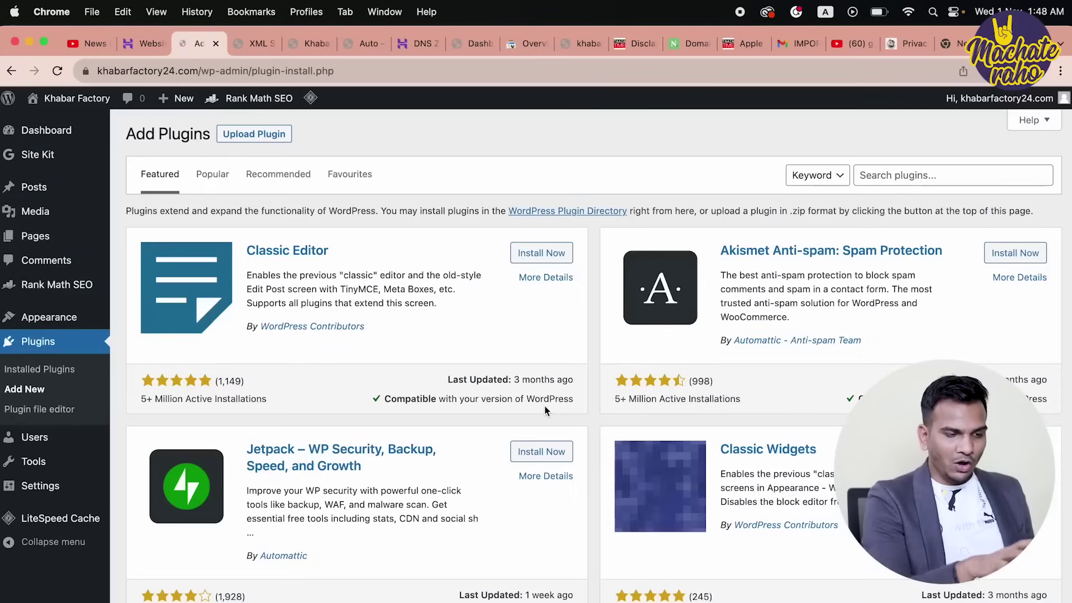
# Search the plugin directory for 'web stories', then install and activate Google's Web Stories.
pyautogui.click(1017, 178)
pyautogui.write('web stories')
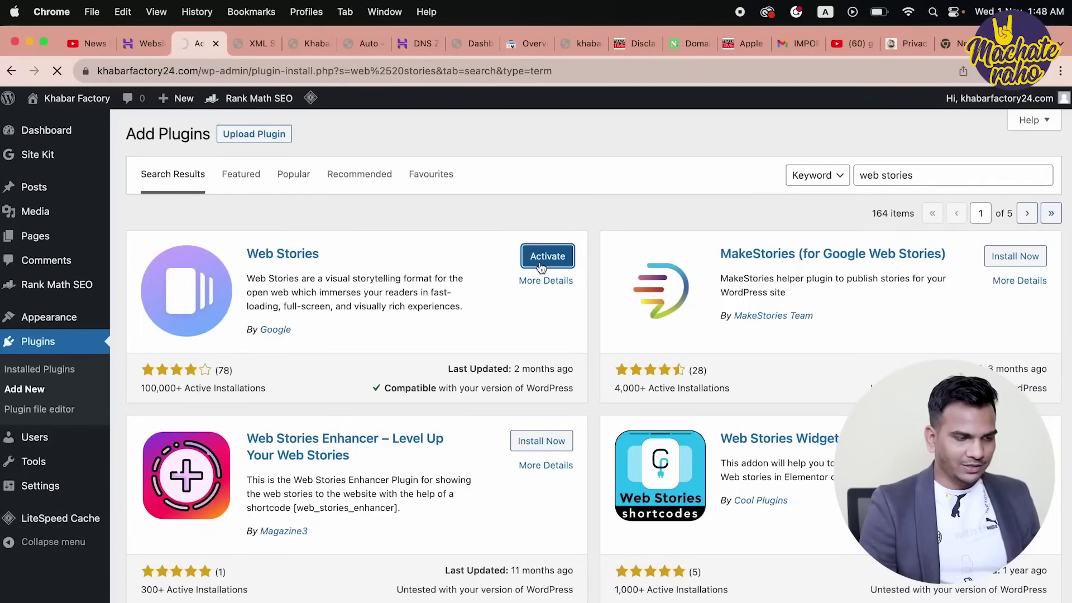
pyautogui.scroll(-3, 81, 465)
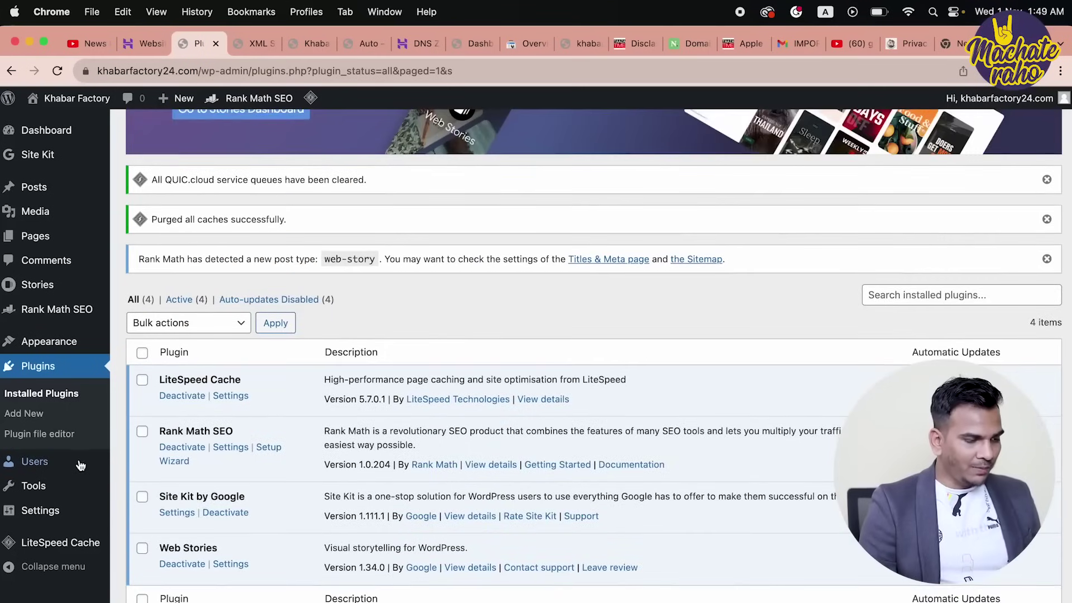
# Go to the Rank Math SEO dashboard.
pyautogui.moveTo(36, 511)
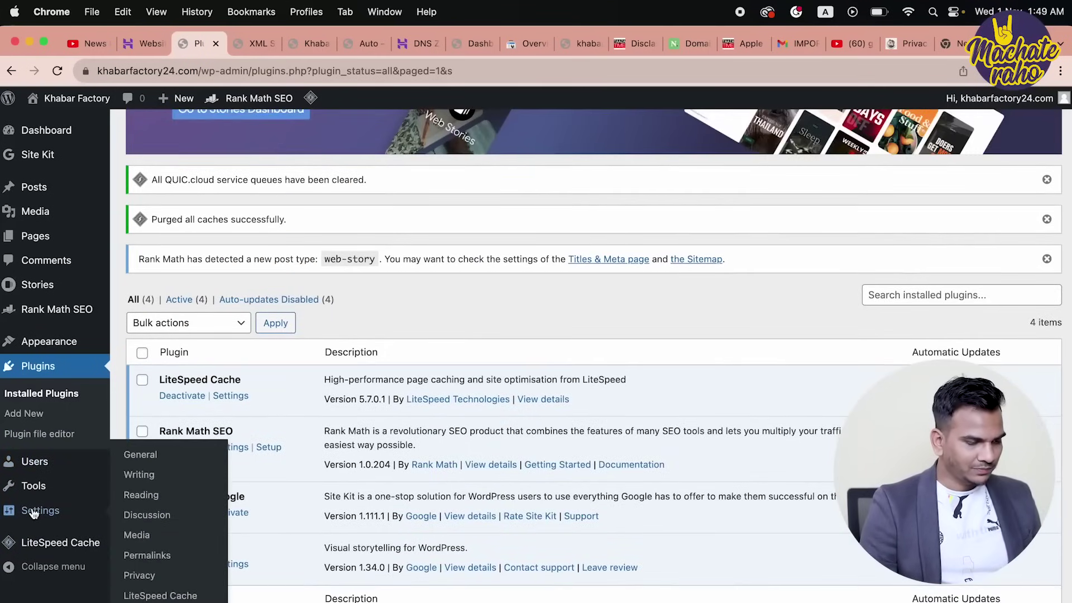
pyautogui.moveTo(50, 310)
pyautogui.click(125, 316)
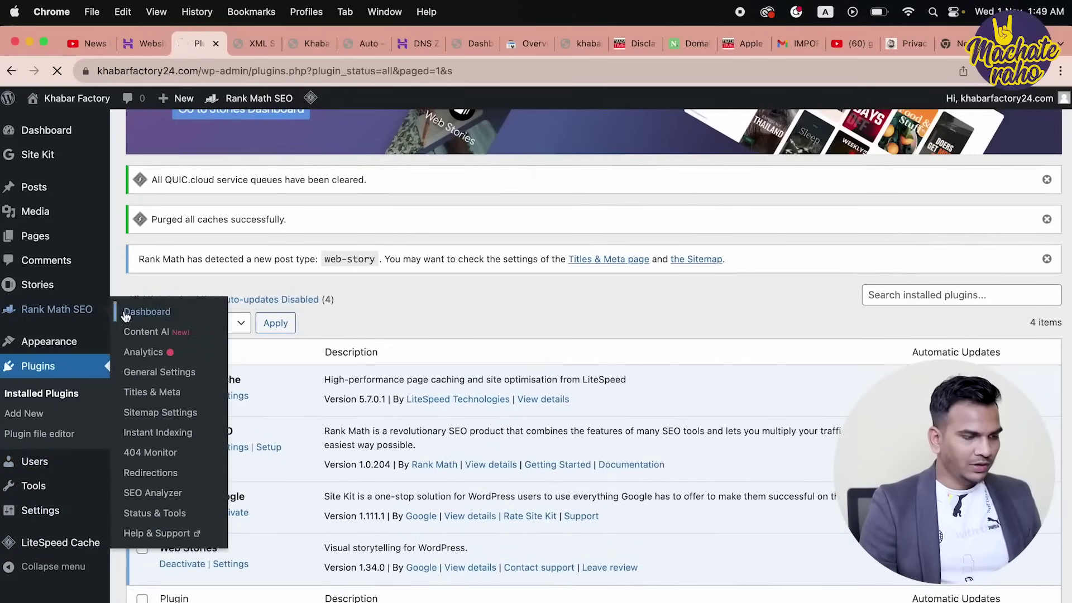
# Scroll the Rank Math modules grid to confirm Google Web Stories is enabled.
pyautogui.scroll(-15, 724, 289)
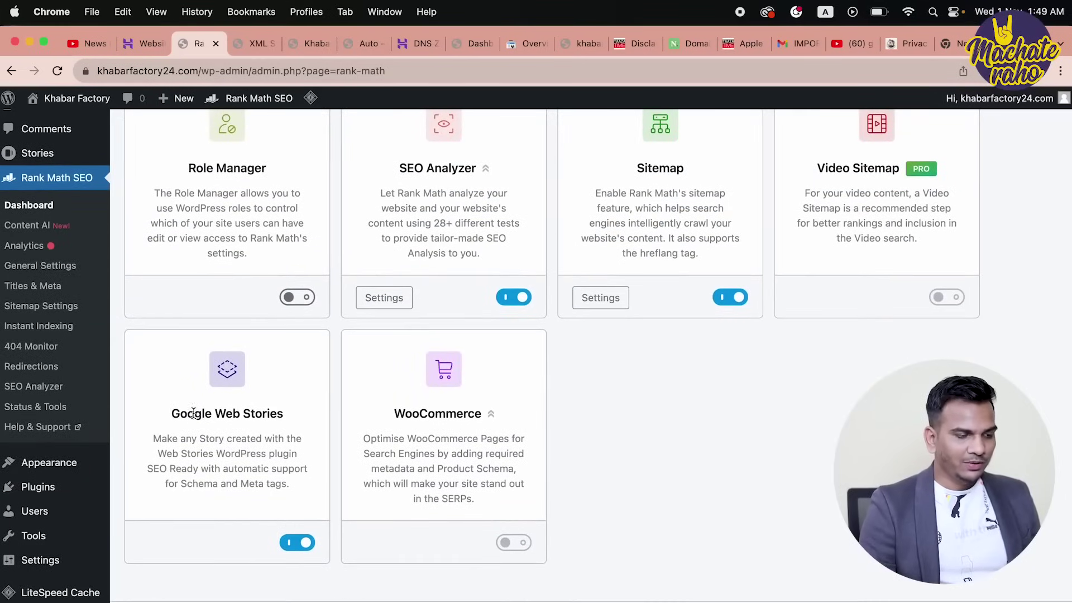
pyautogui.scroll(15, 283, 476)
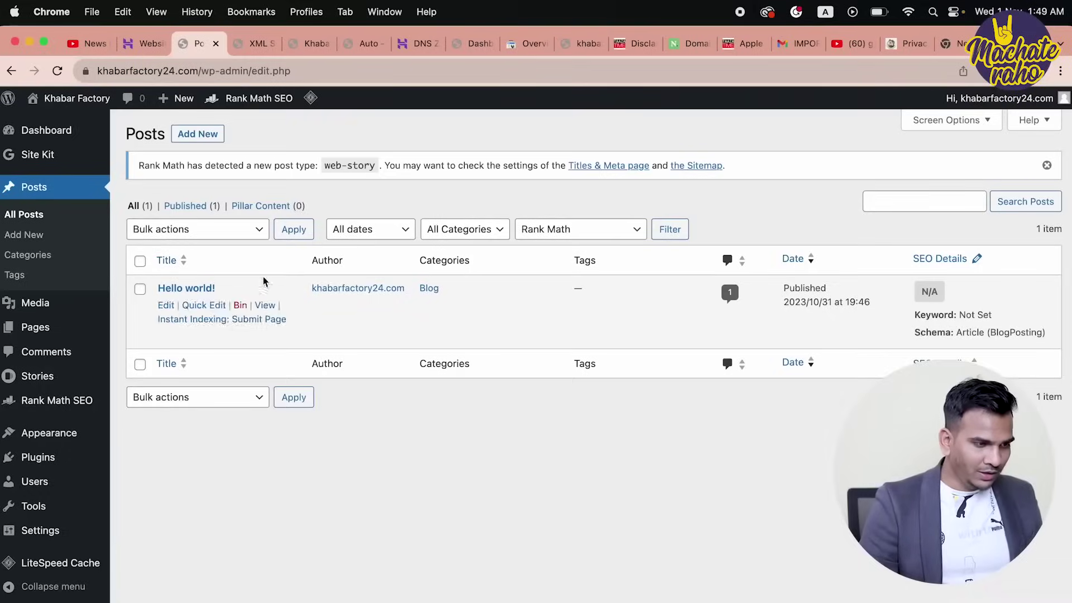
# View the live Khabar Factory site in a new tab, then start a new post from Posts.
pyautogui.keyDown('super'); pyautogui.click(264, 304); pyautogui.keyUp('super')
pyautogui.click(307, 43)
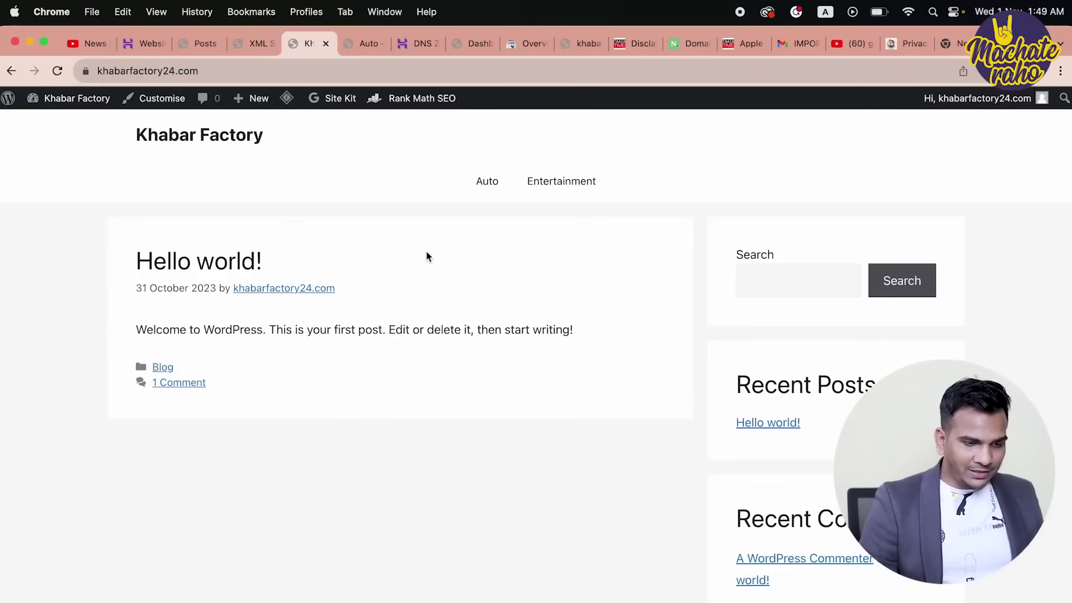
pyautogui.scroll(-2, 424, 257)
pyautogui.scroll(2, 434, 264)
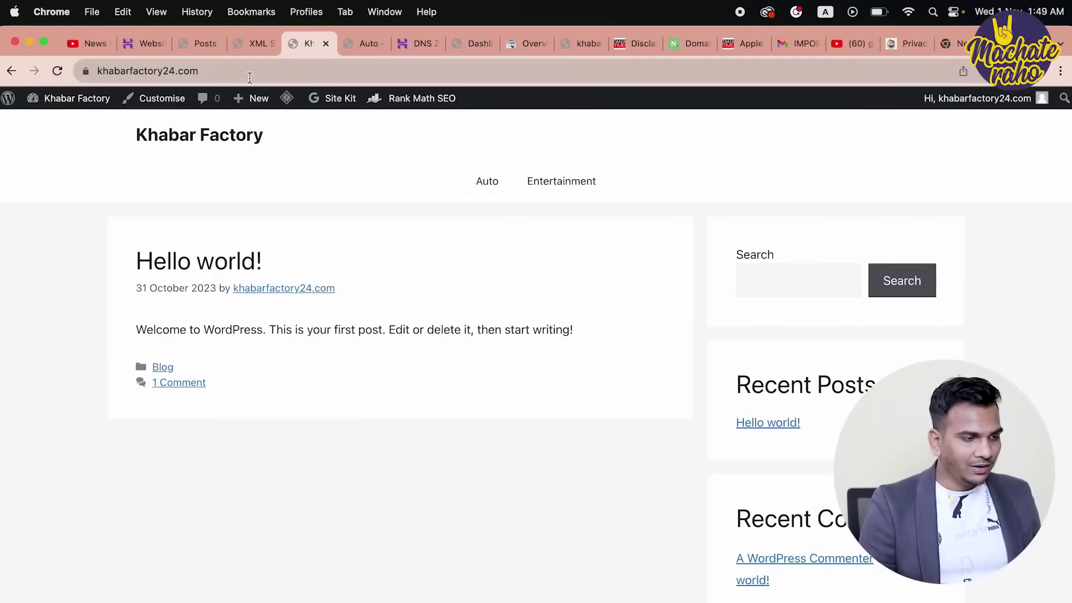
pyautogui.click(196, 45)
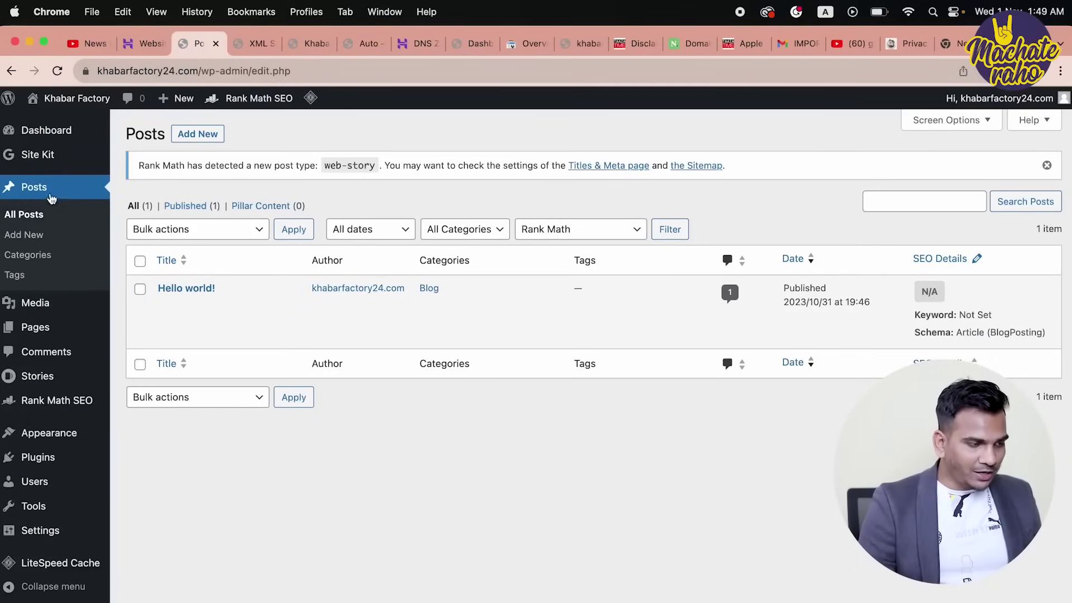
pyautogui.click(207, 130)
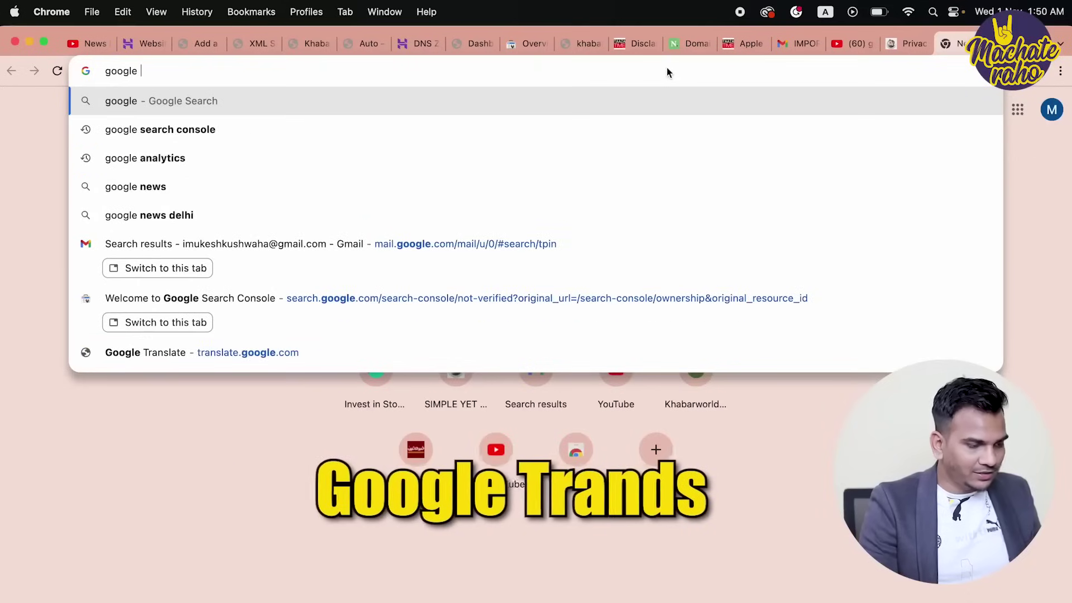
# Search Google for 'google trends', then begin a 'google a' search in a new tab.
pyautogui.write('trends')
pyautogui.press('Return')
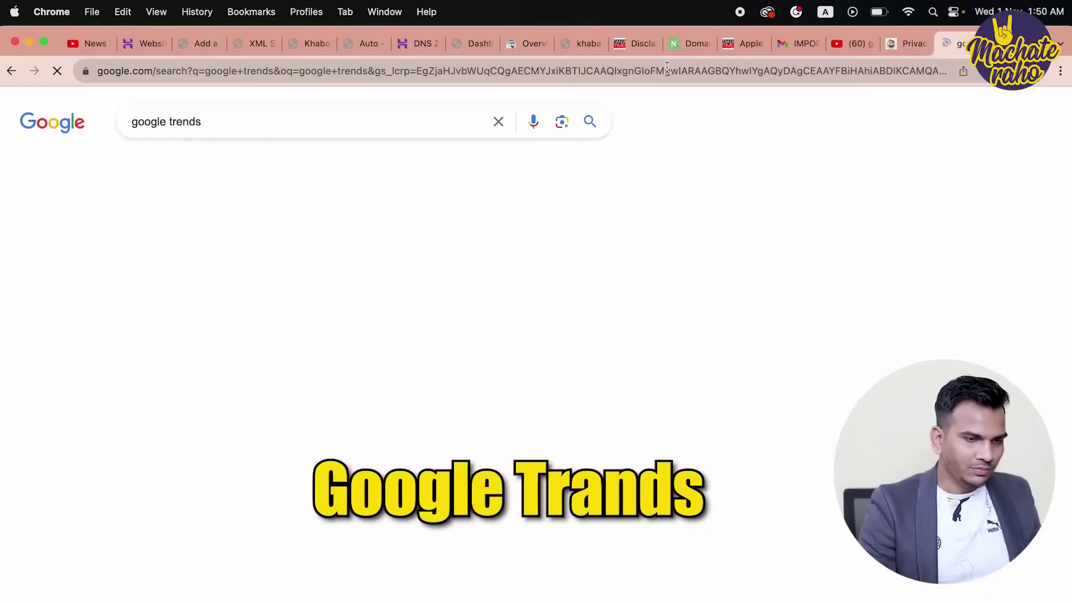
pyautogui.press('cmd+t')
pyautogui.write('google')
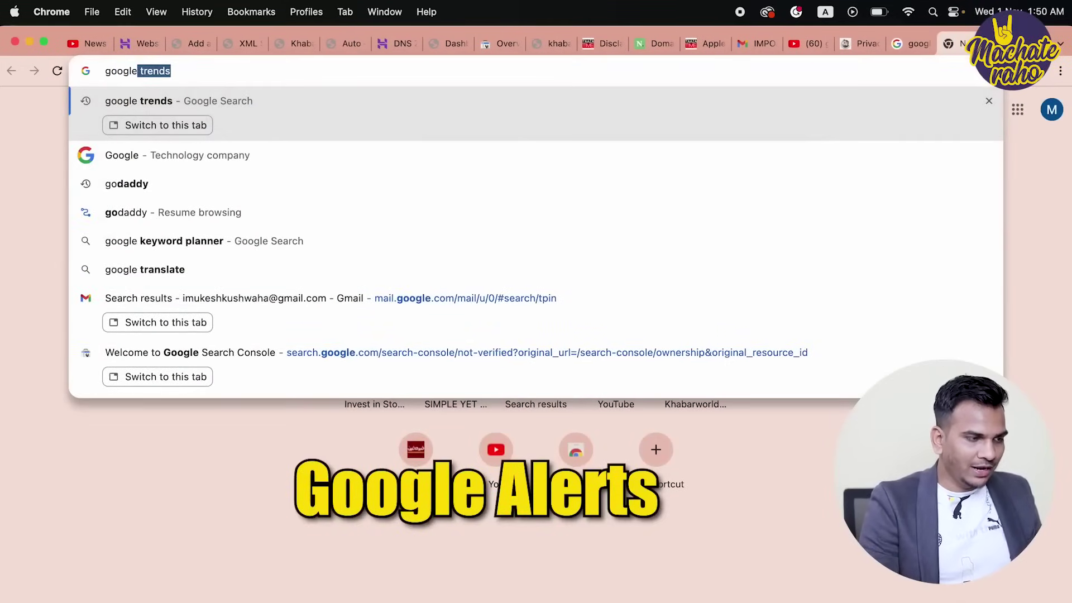
pyautogui.write(' a')
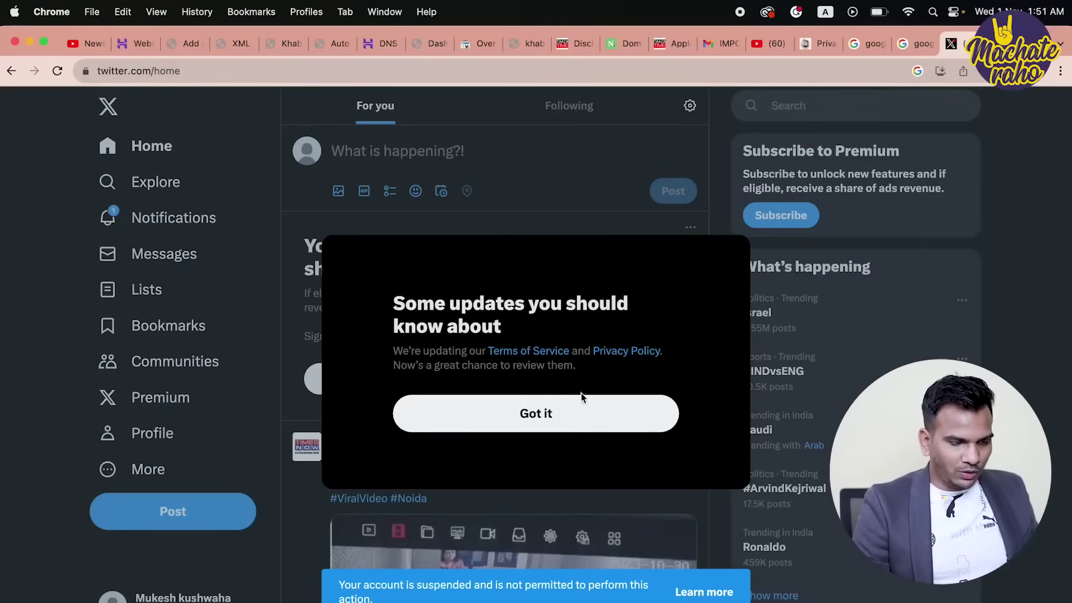
# Dismiss X's updates notice, check the Google Trends and Google Alerts results, and open Google Trends India.
pyautogui.click(581, 397)
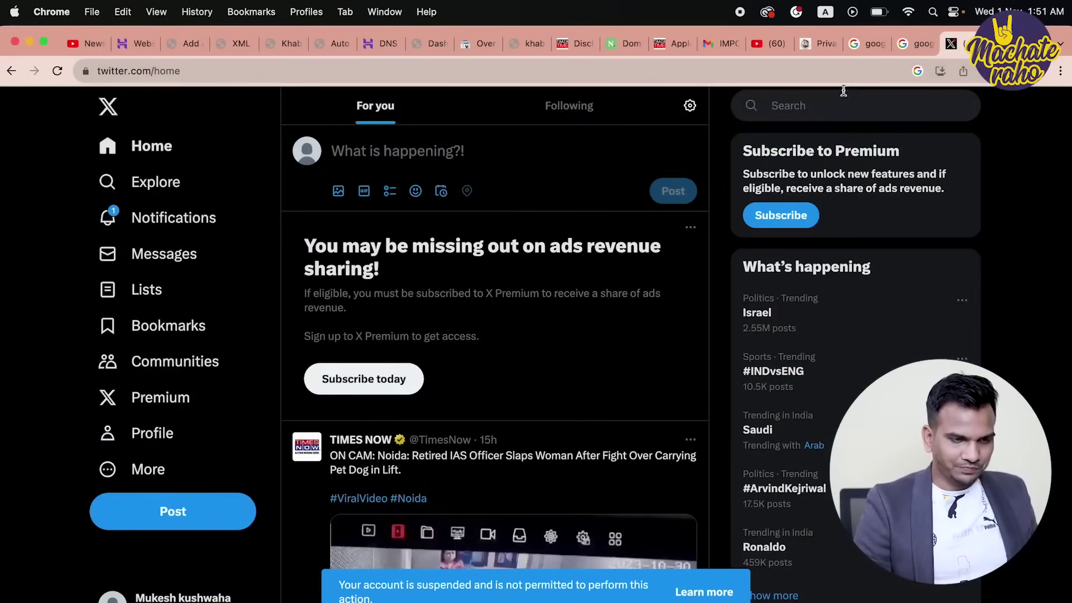
pyautogui.click(865, 49)
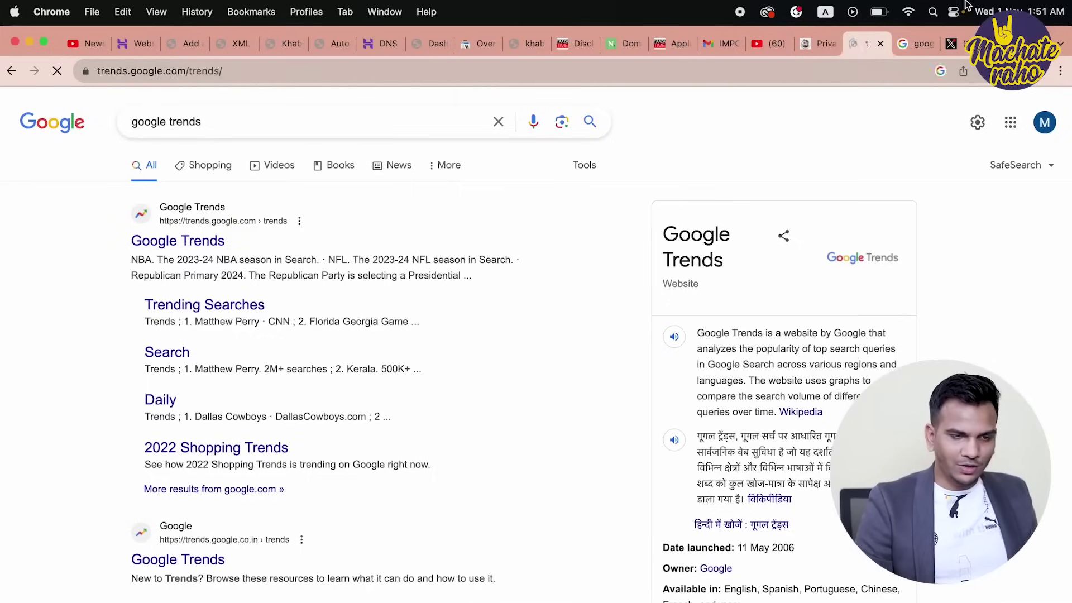
pyautogui.click(915, 46)
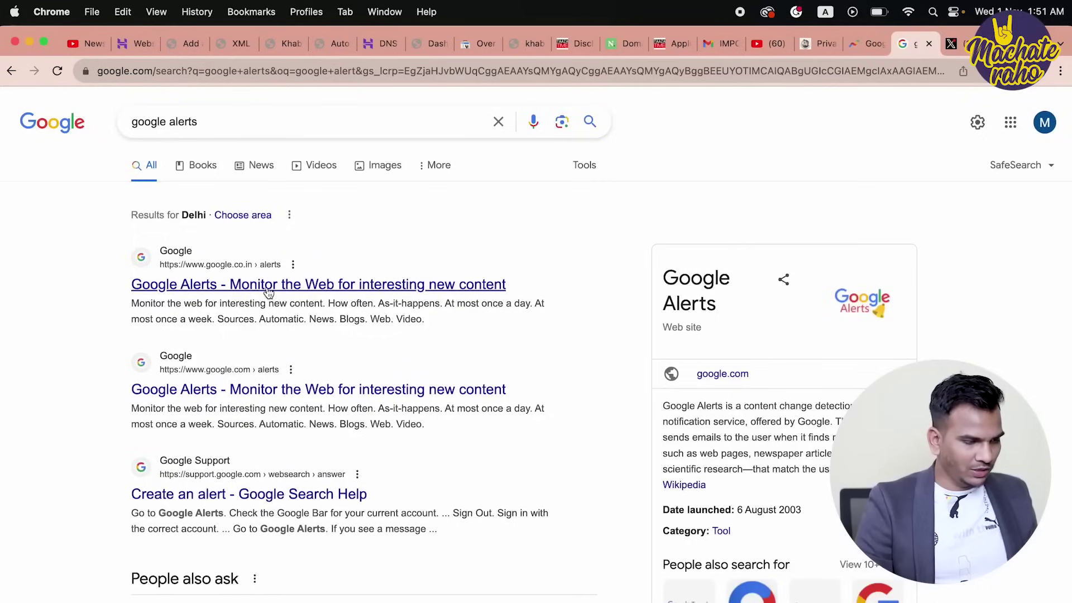
pyautogui.click(871, 44)
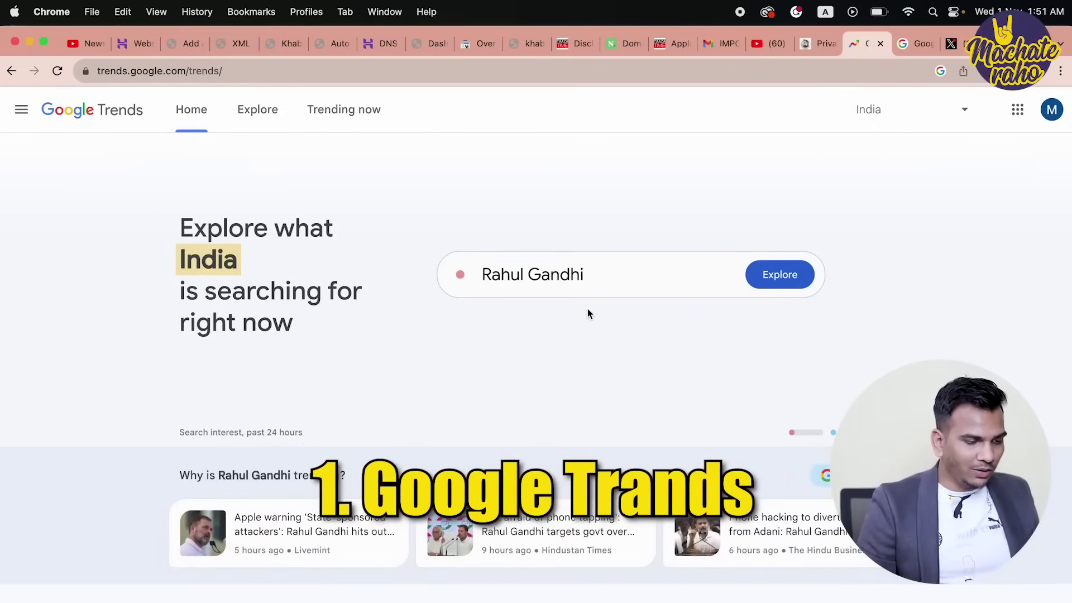
# Switch between India's real-time and daily search trends lists.
pyautogui.click(339, 112)
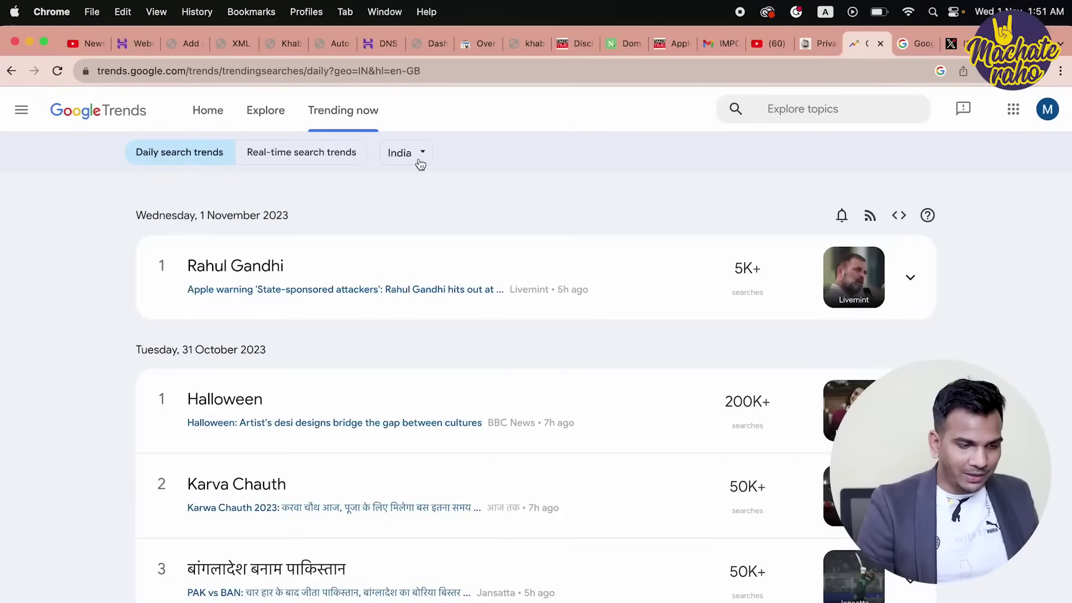
pyautogui.click(335, 153)
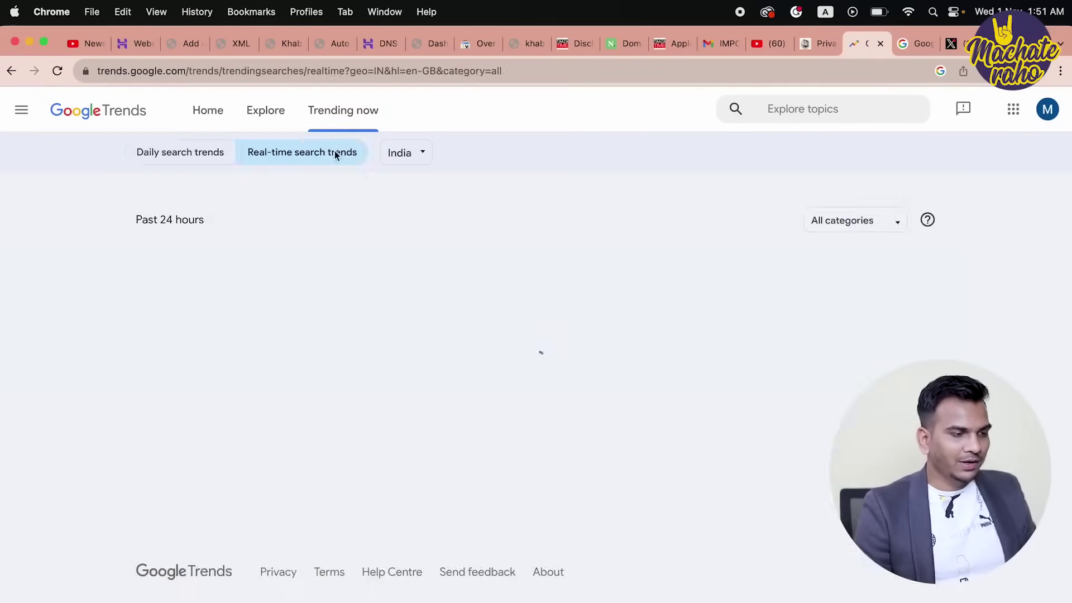
pyautogui.scroll(-5, 490, 267)
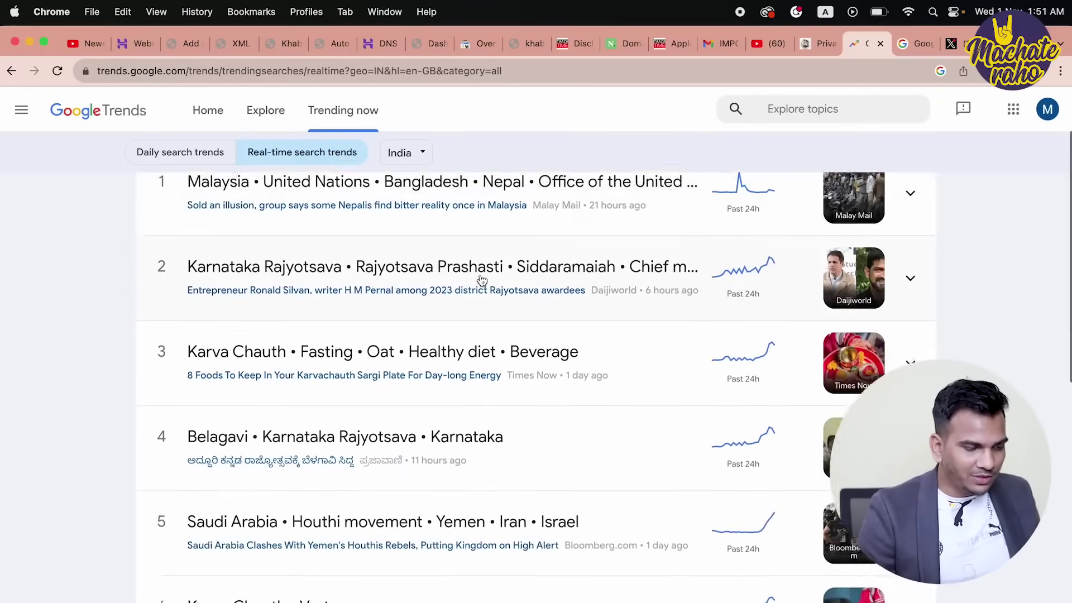
pyautogui.scroll(-3, 482, 281)
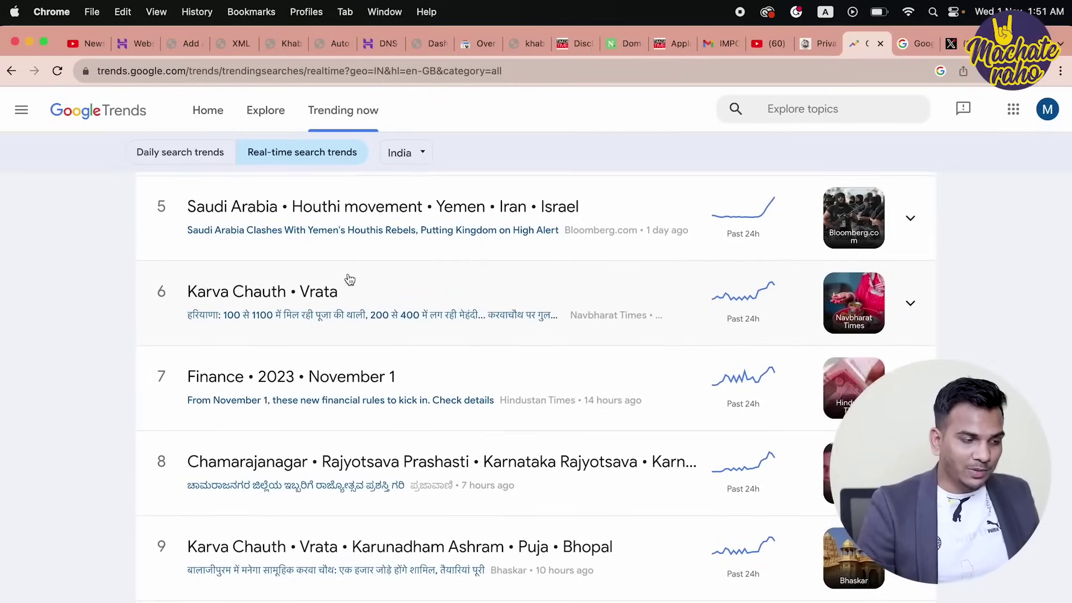
pyautogui.scroll(-3, 351, 279)
pyautogui.scroll(4, 351, 279)
pyautogui.scroll(5, 350, 279)
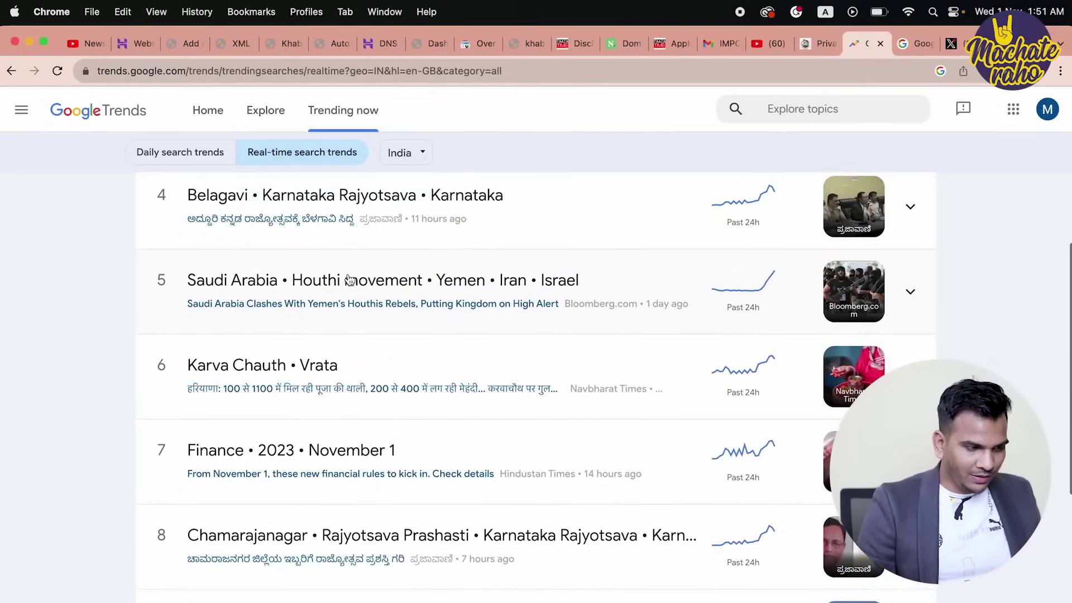
pyautogui.click(180, 152)
pyautogui.scroll(-4, 514, 489)
pyautogui.scroll(2, 514, 489)
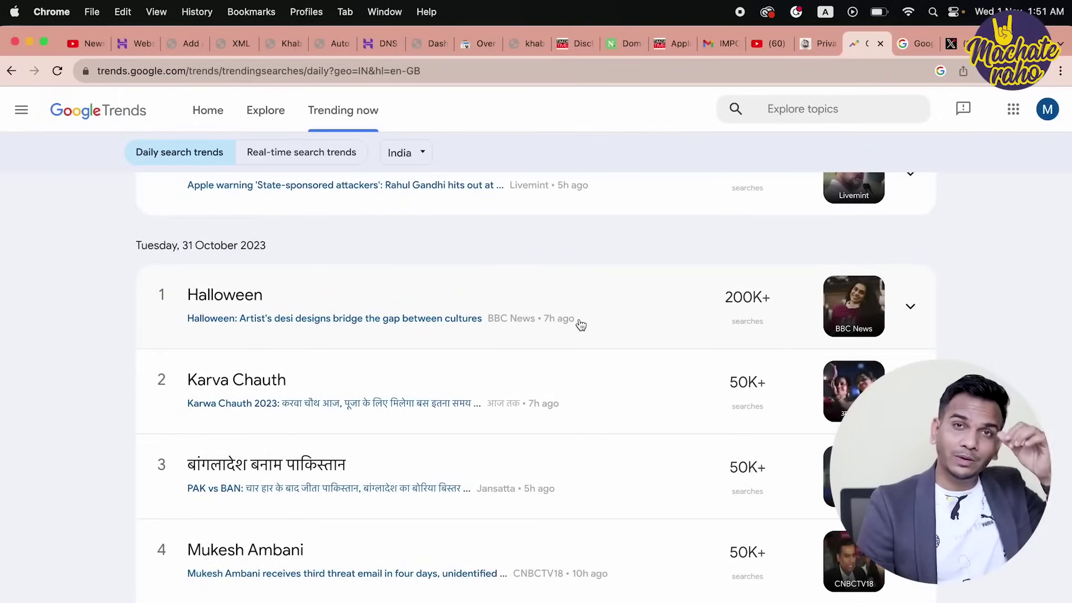
# Browse the daily search trends, expanding and collapsing the Mamaearth IPO trend.
pyautogui.scroll(-2, 561, 322)
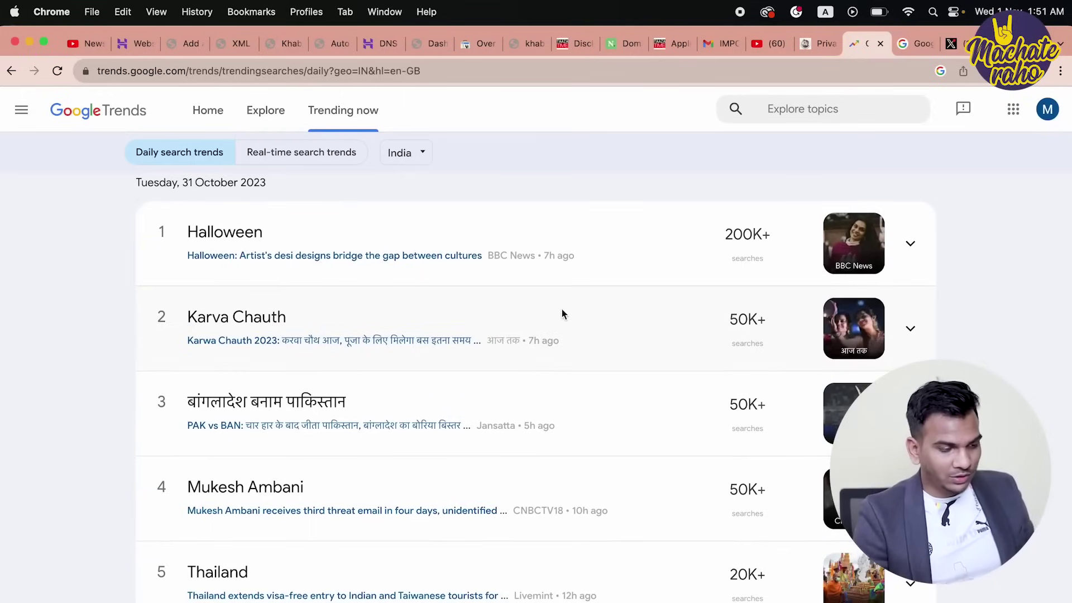
pyautogui.scroll(-5, 563, 314)
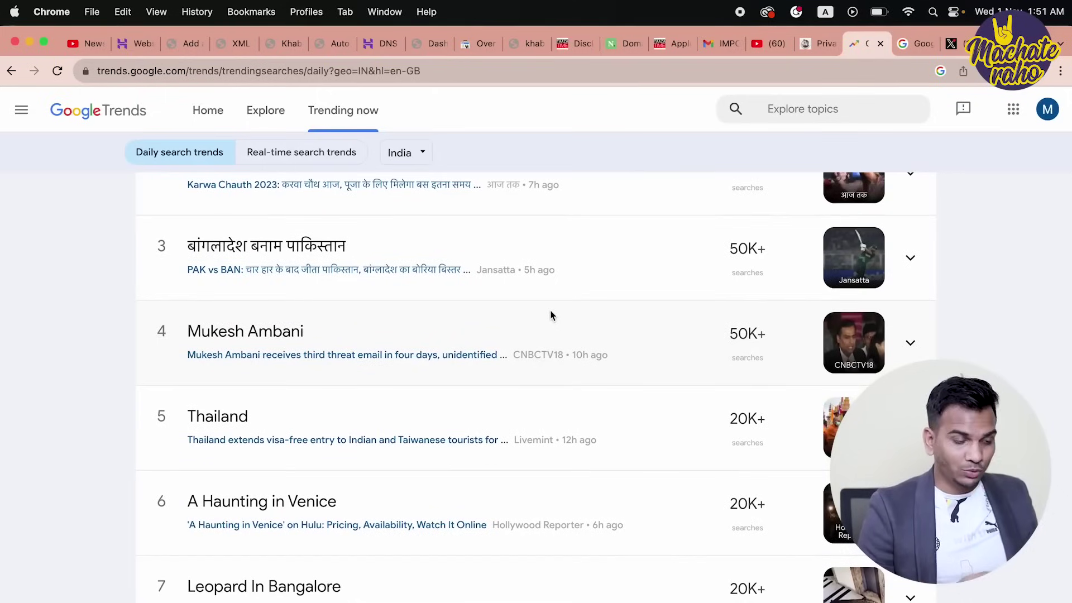
pyautogui.scroll(-3, 551, 316)
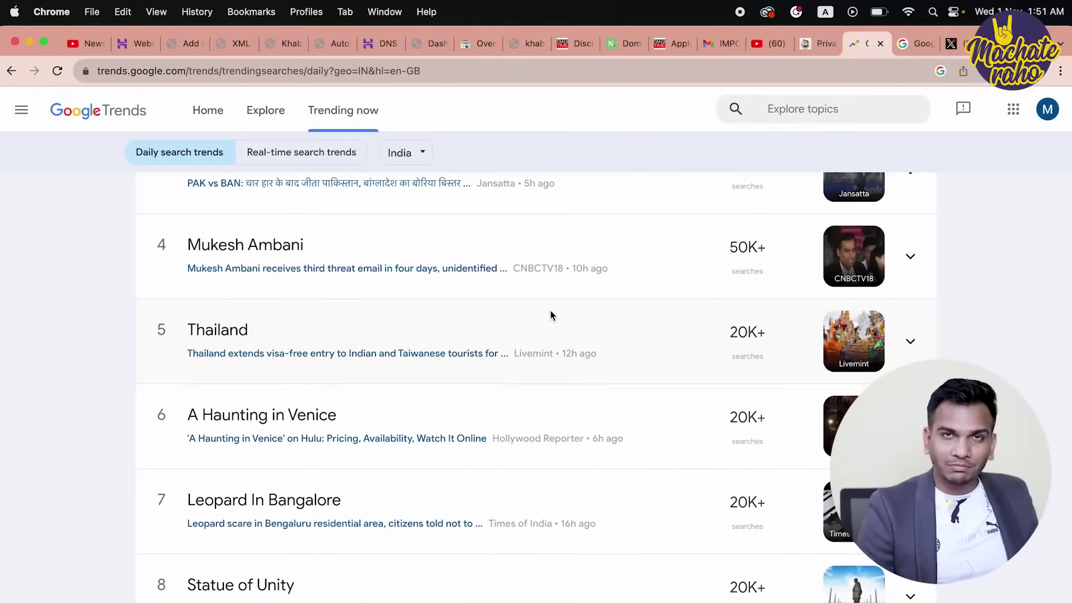
pyautogui.scroll(-10, 551, 316)
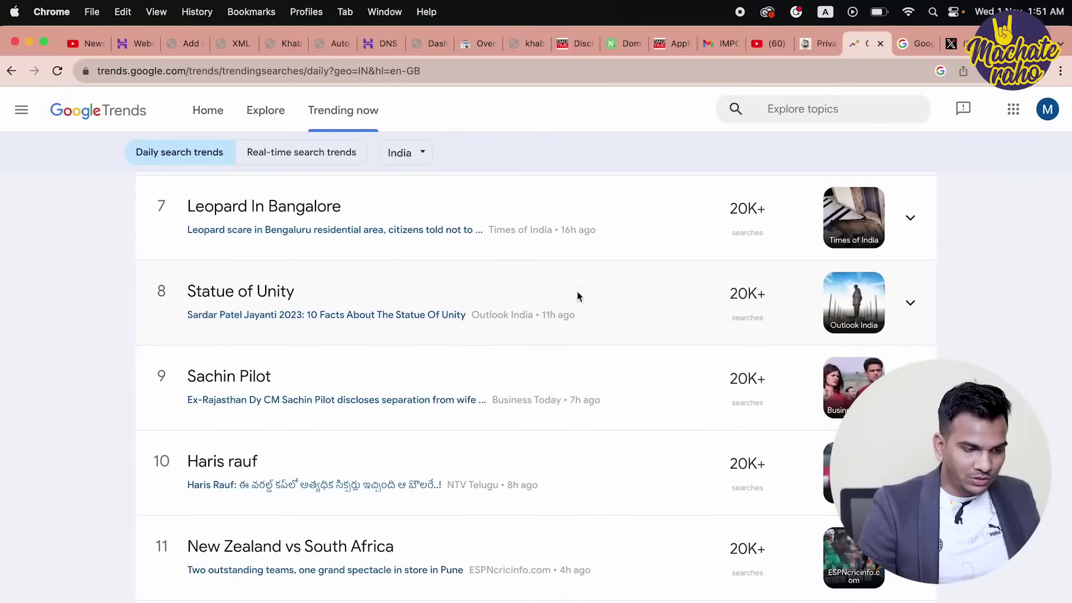
pyautogui.scroll(-4, 544, 310)
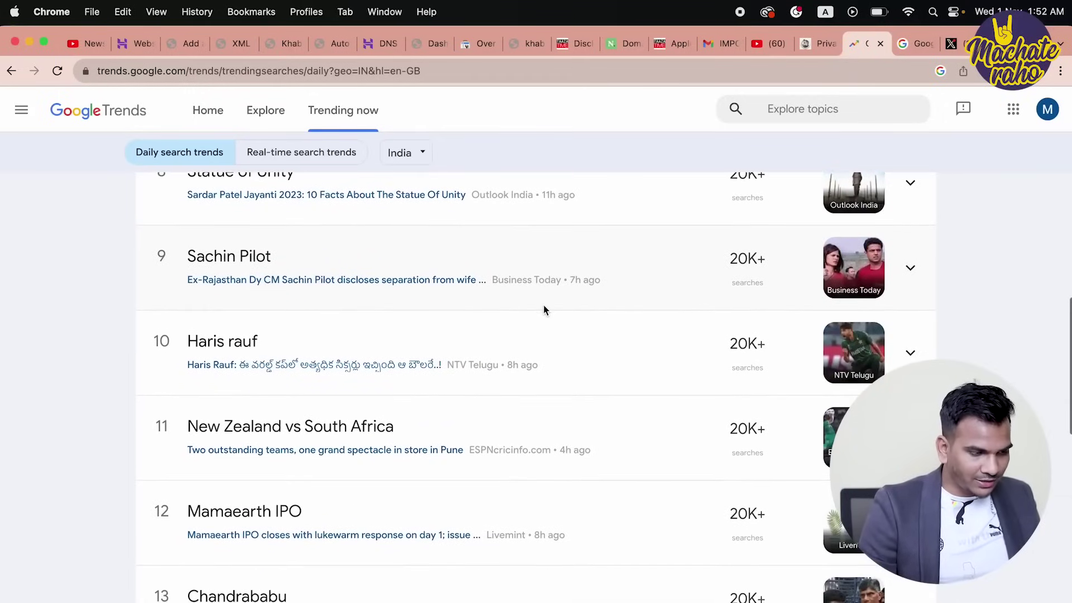
pyautogui.scroll(-3, 495, 279)
pyautogui.scroll(-5, 495, 300)
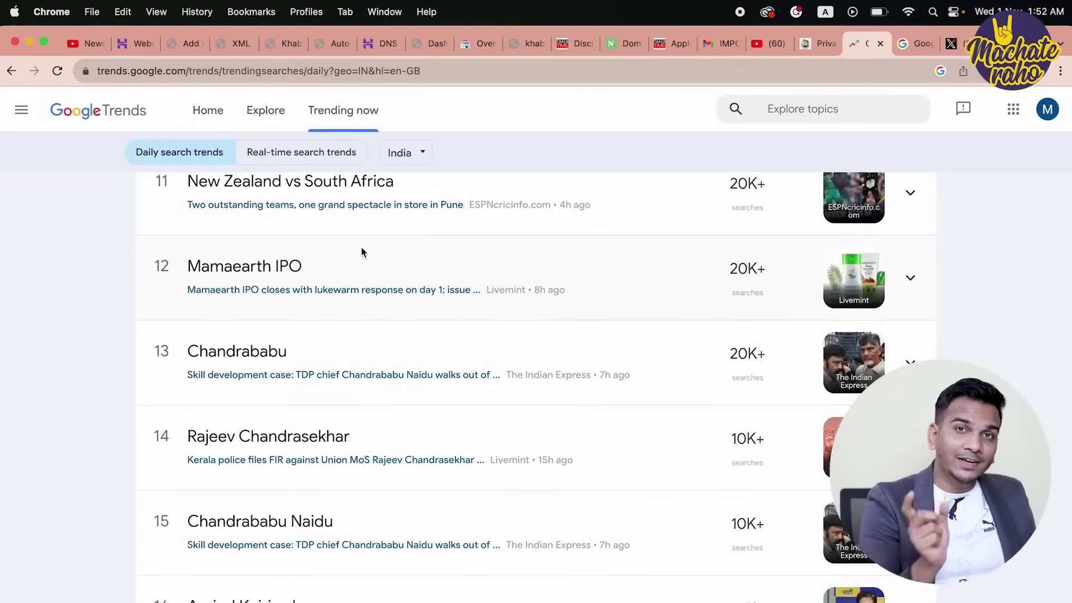
pyautogui.click(426, 258)
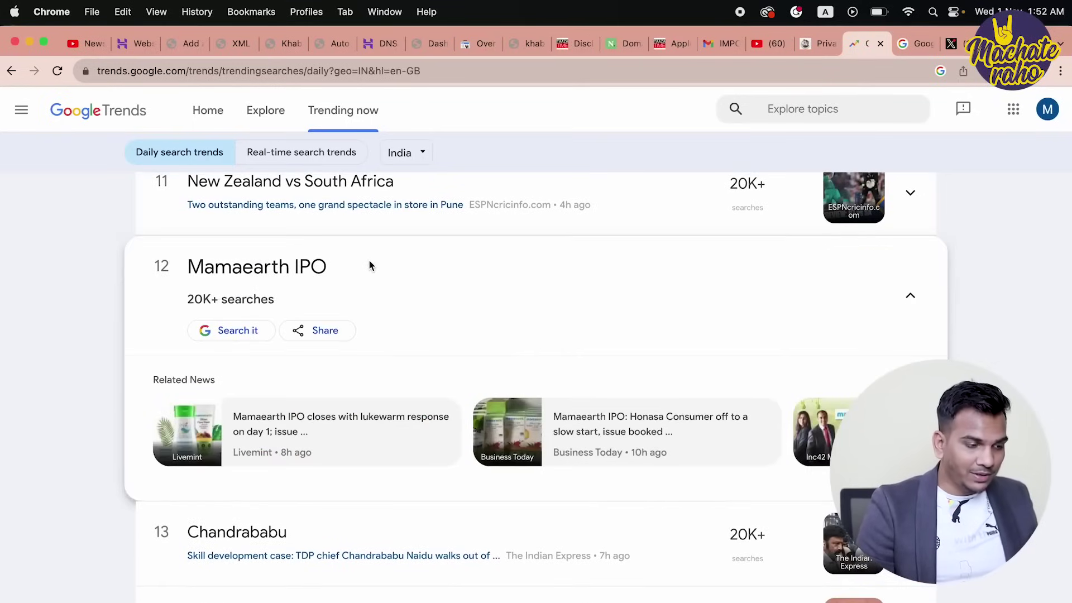
pyautogui.click(461, 262)
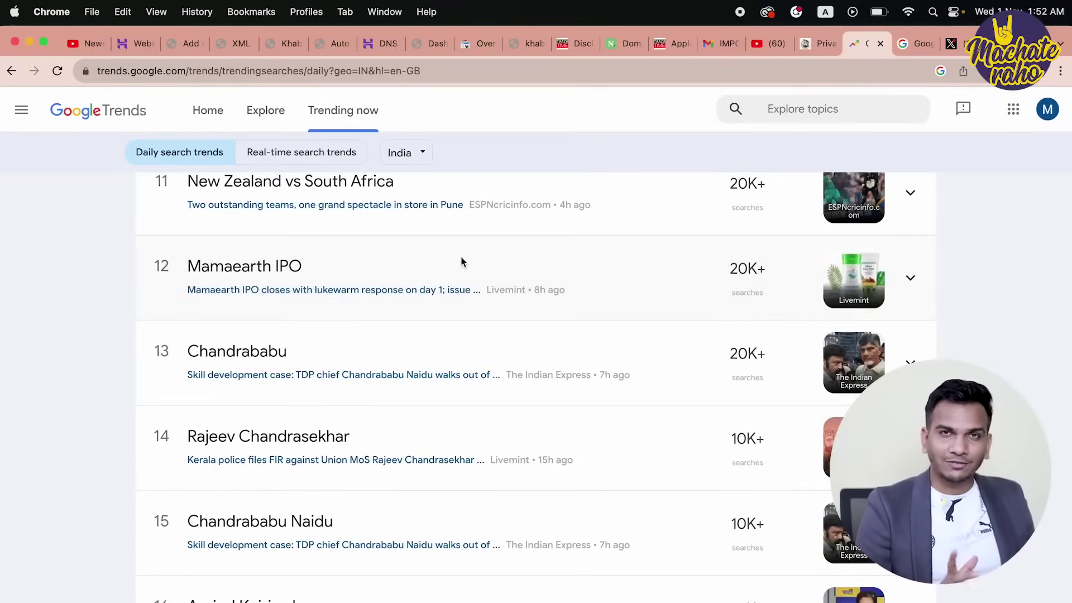
pyautogui.scroll(-6, 461, 261)
pyautogui.scroll(10, 461, 262)
pyautogui.scroll(10, 462, 262)
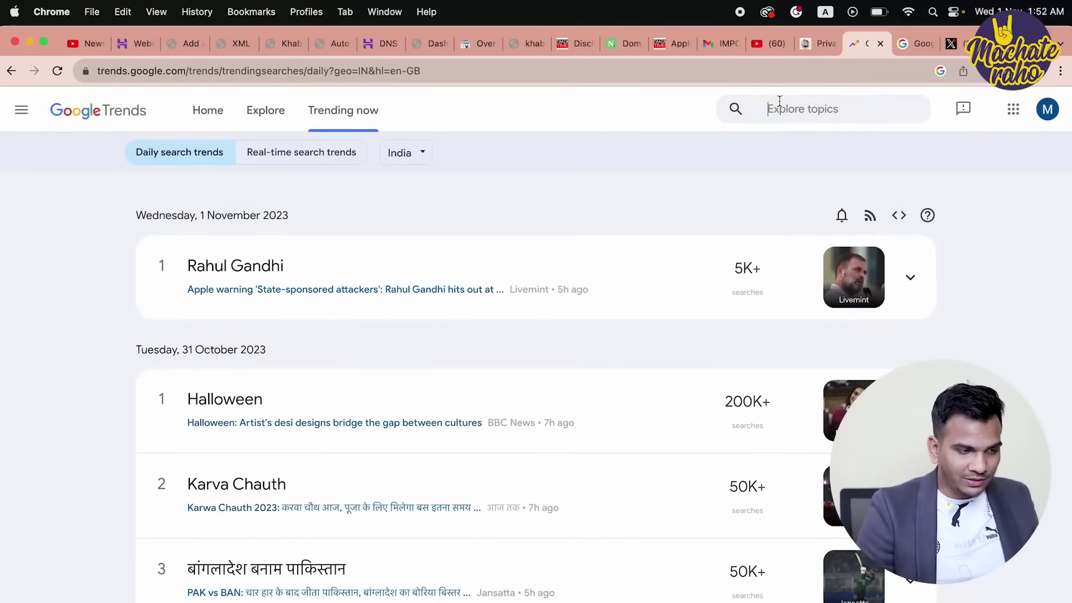
# Show real-time trends filtered to Entertainment, then Business, and finally Sports.
pyautogui.click(313, 156)
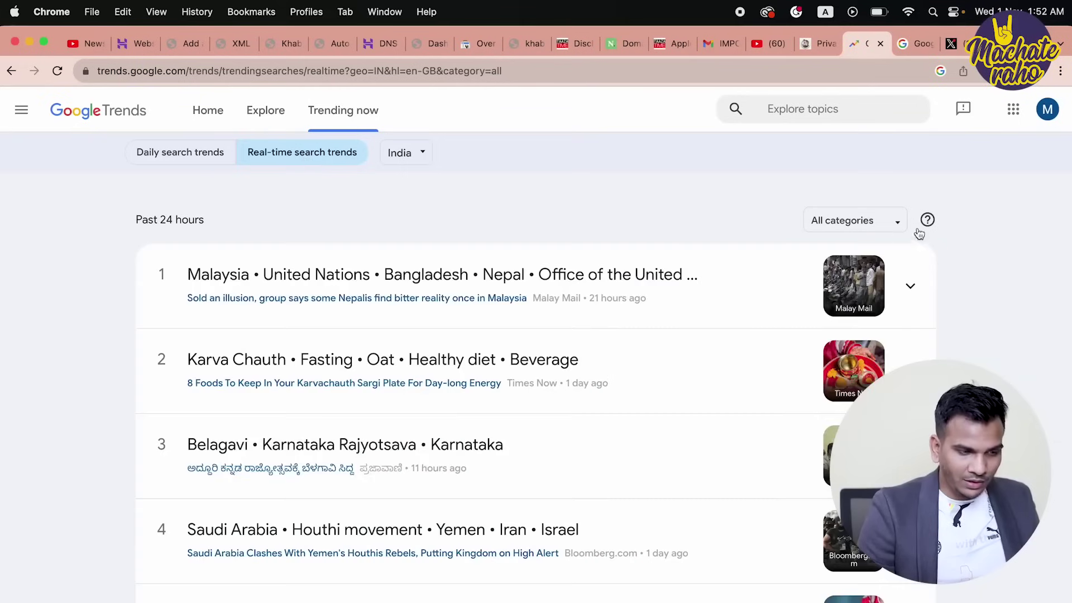
pyautogui.click(874, 229)
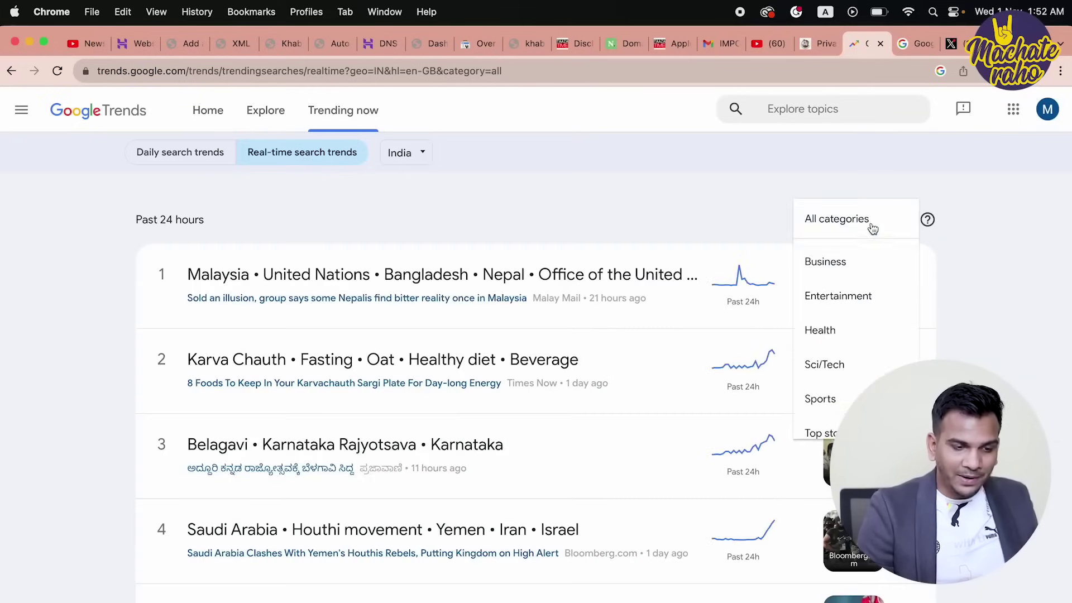
pyautogui.click(857, 295)
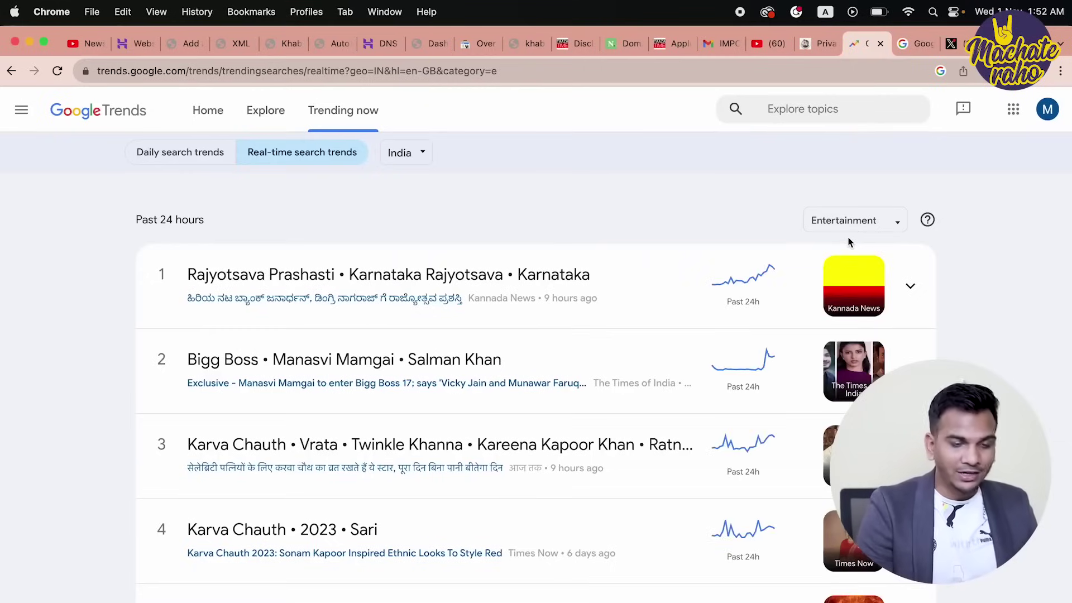
pyautogui.click(871, 223)
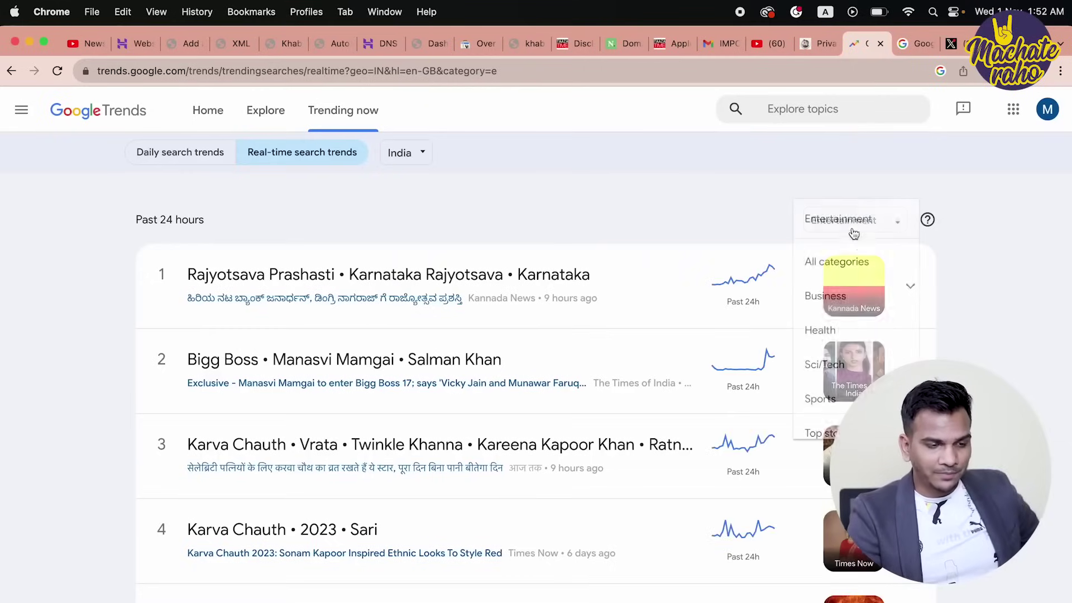
pyautogui.click(837, 301)
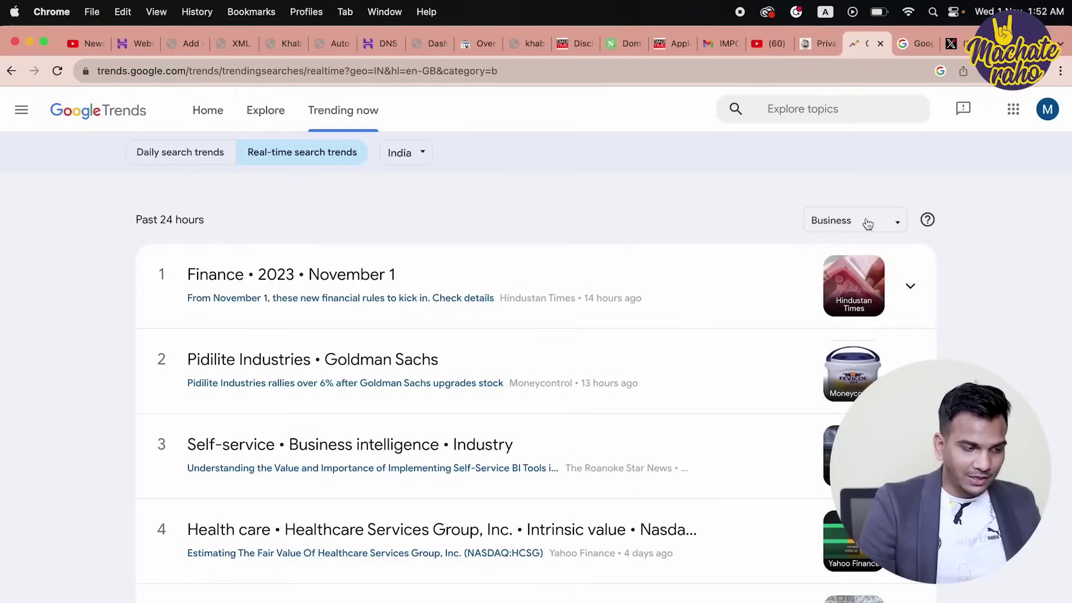
pyautogui.click(867, 224)
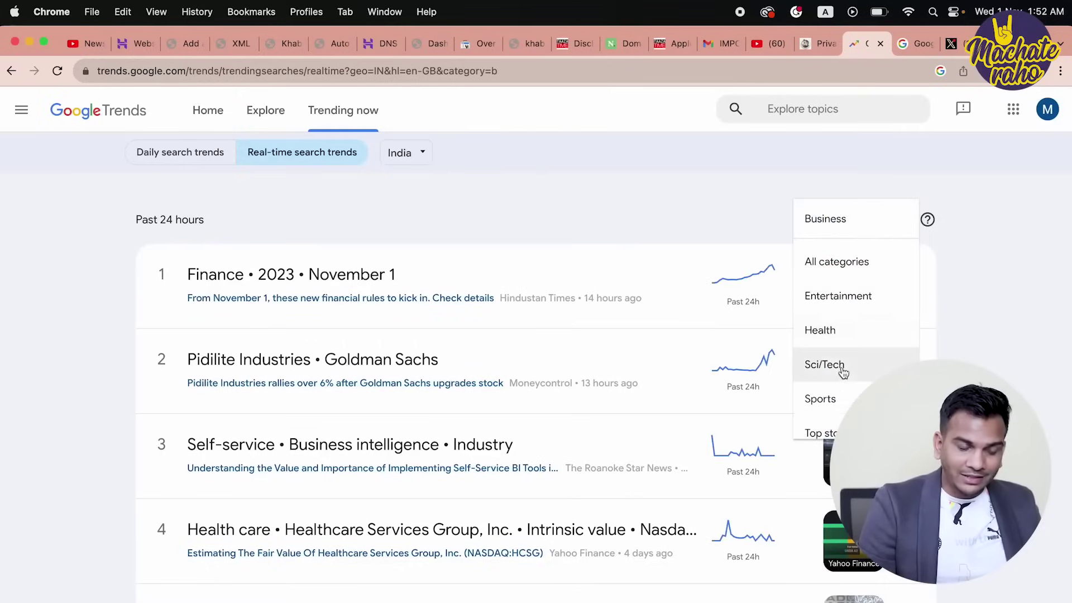
pyautogui.click(840, 411)
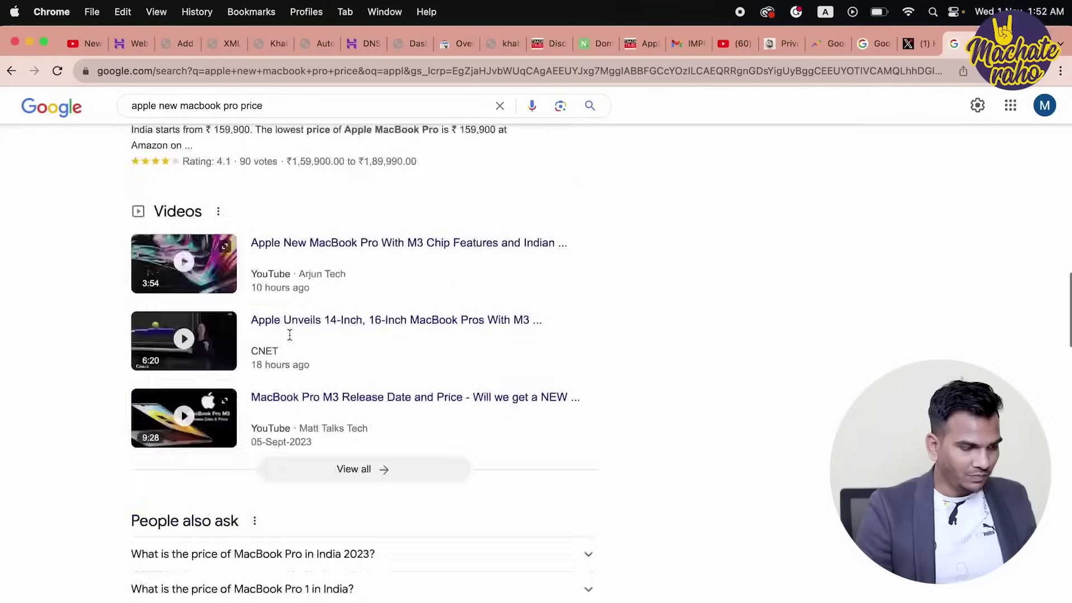
# Open the TaazaTime MacBook Pro price article, block its notifications, and select the title's first words.
pyautogui.scroll(-15, 315, 363)
pyautogui.scroll(-5, 316, 364)
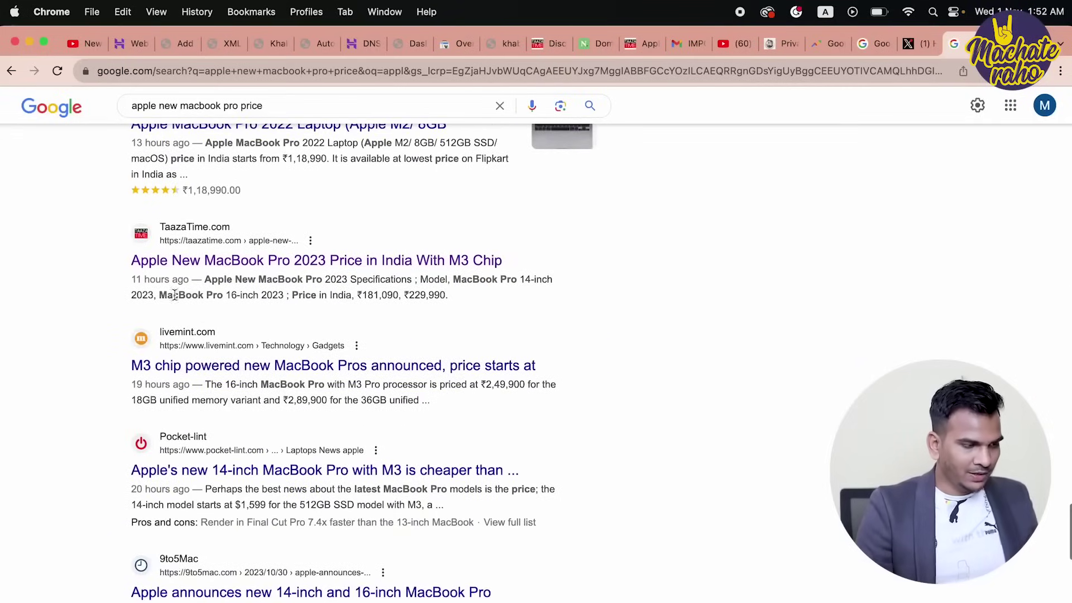
pyautogui.click(182, 262)
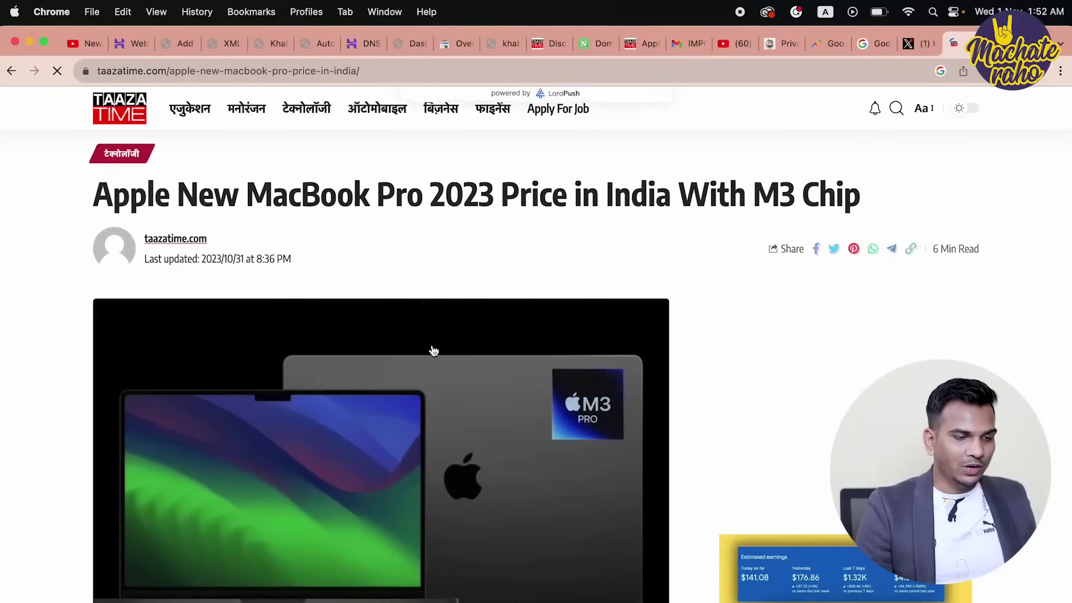
pyautogui.scroll(-10, 412, 328)
pyautogui.click(471, 165)
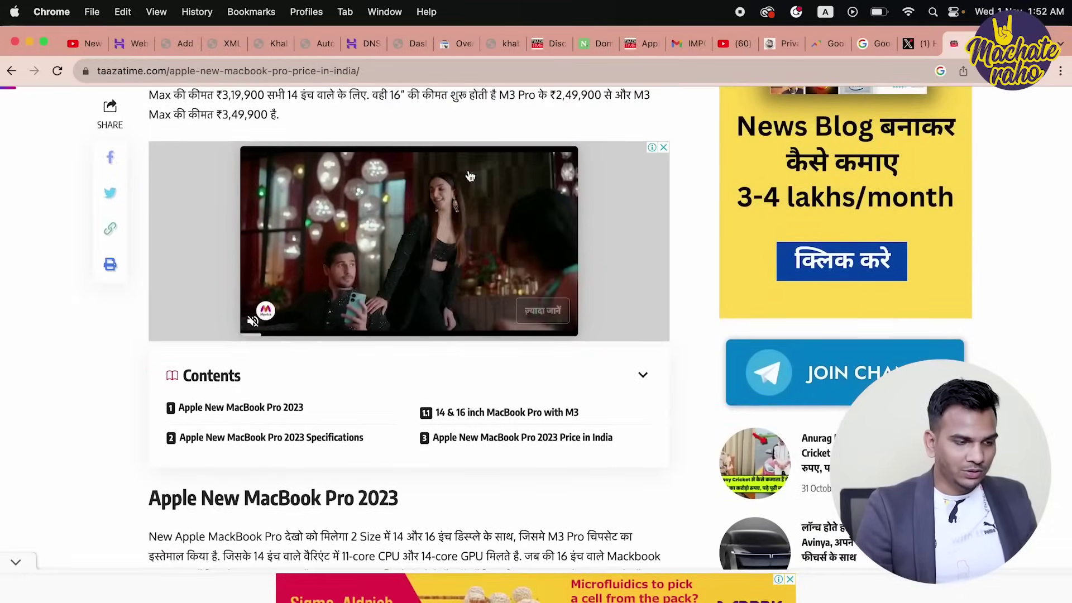
pyautogui.scroll(-8, 484, 415)
pyautogui.scroll(15, 484, 414)
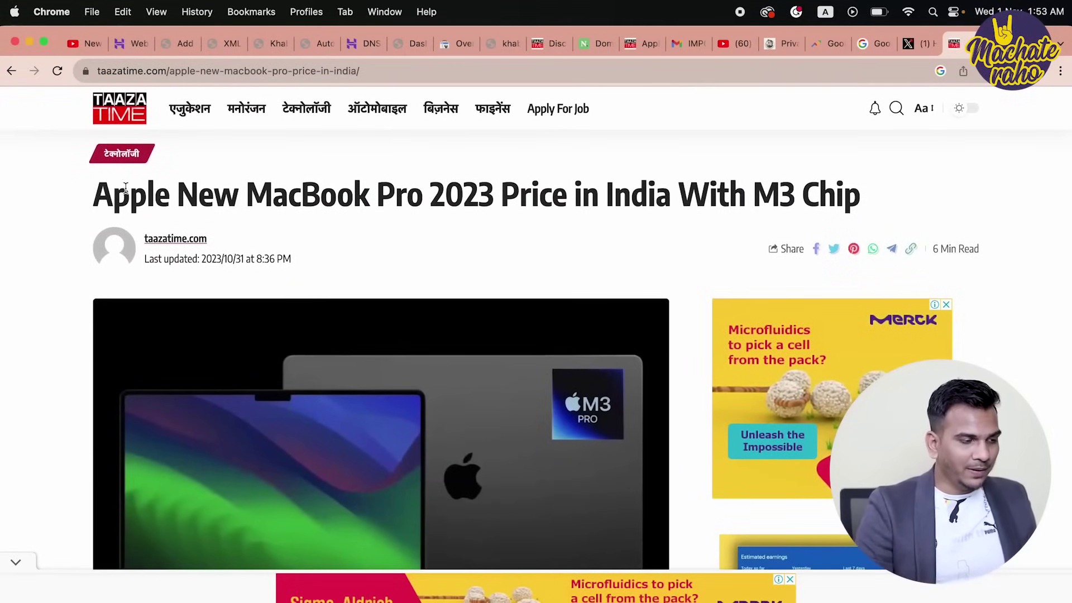
pyautogui.moveTo(97, 191); pyautogui.dragTo(461, 181)
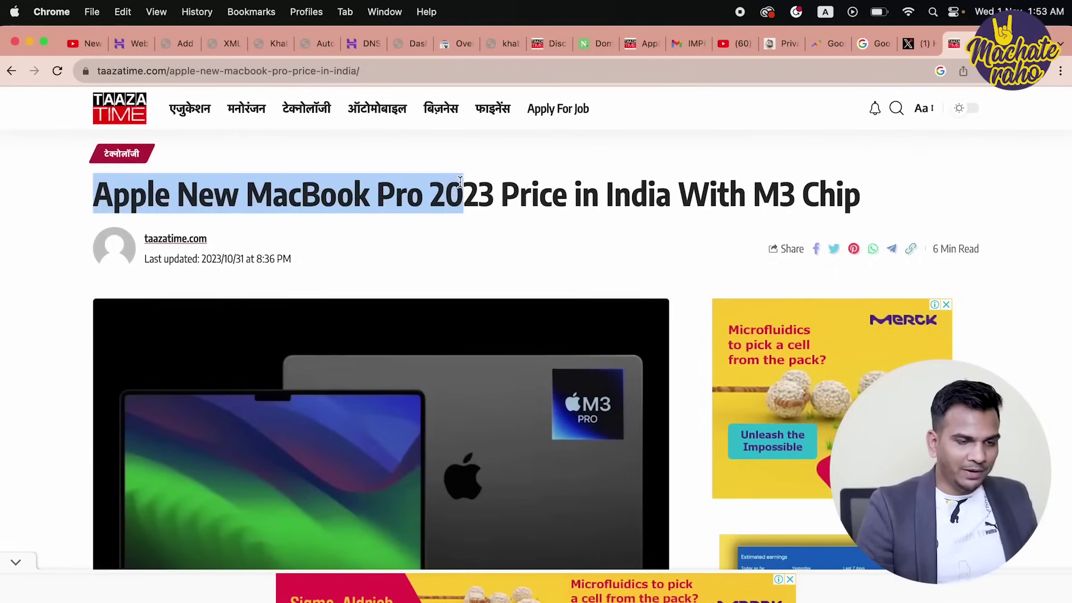
pyautogui.click(910, 45)
# Search X for 'apple macbook'.
pyautogui.click(777, 105)
pyautogui.write('ap')
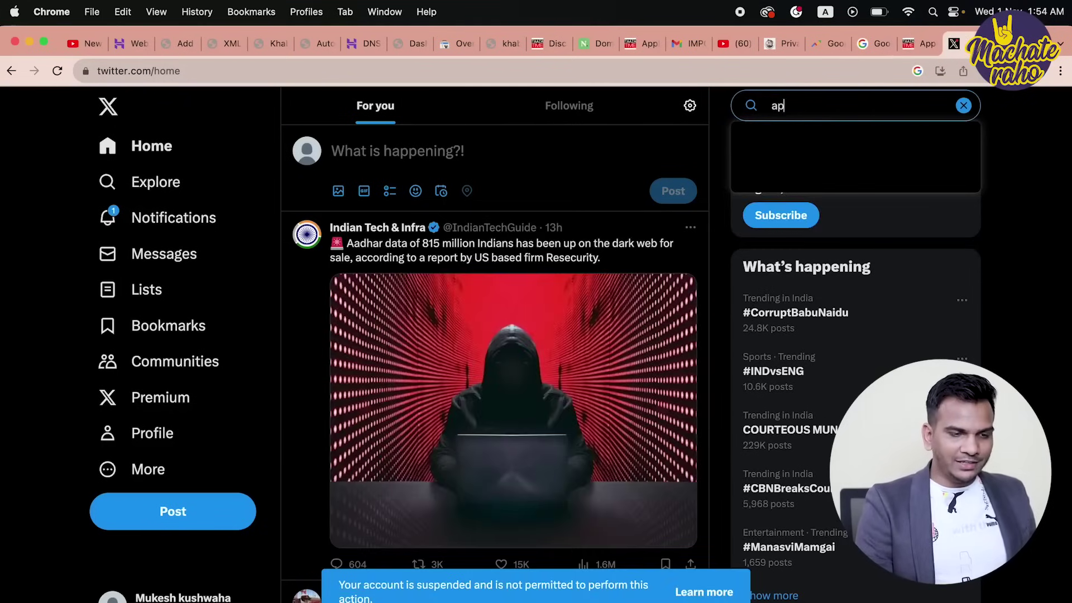
pyautogui.write('ple macbo')
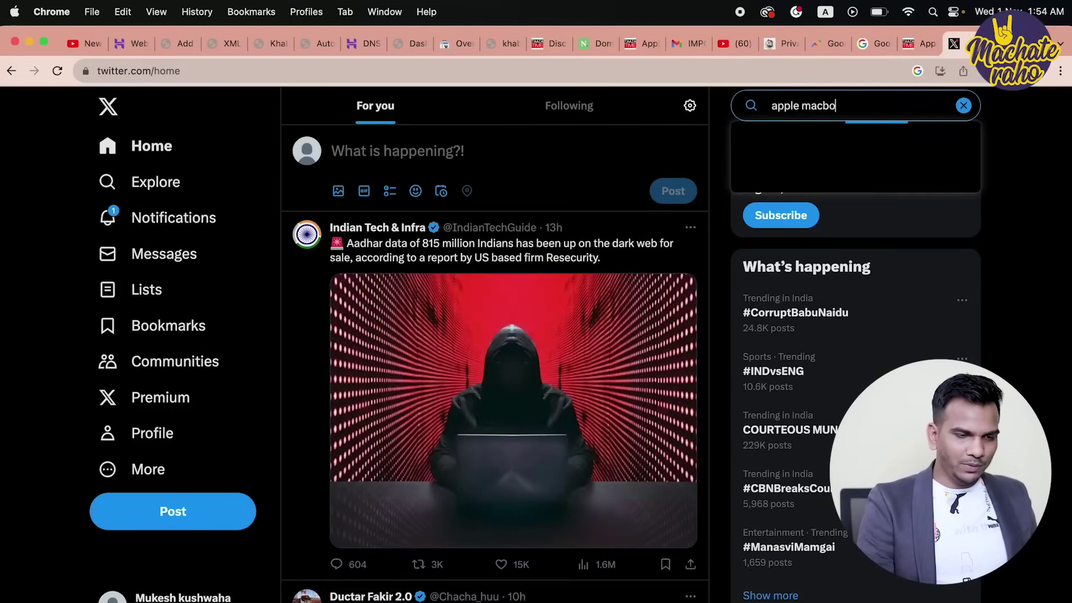
pyautogui.write('ok')
pyautogui.press('Return')
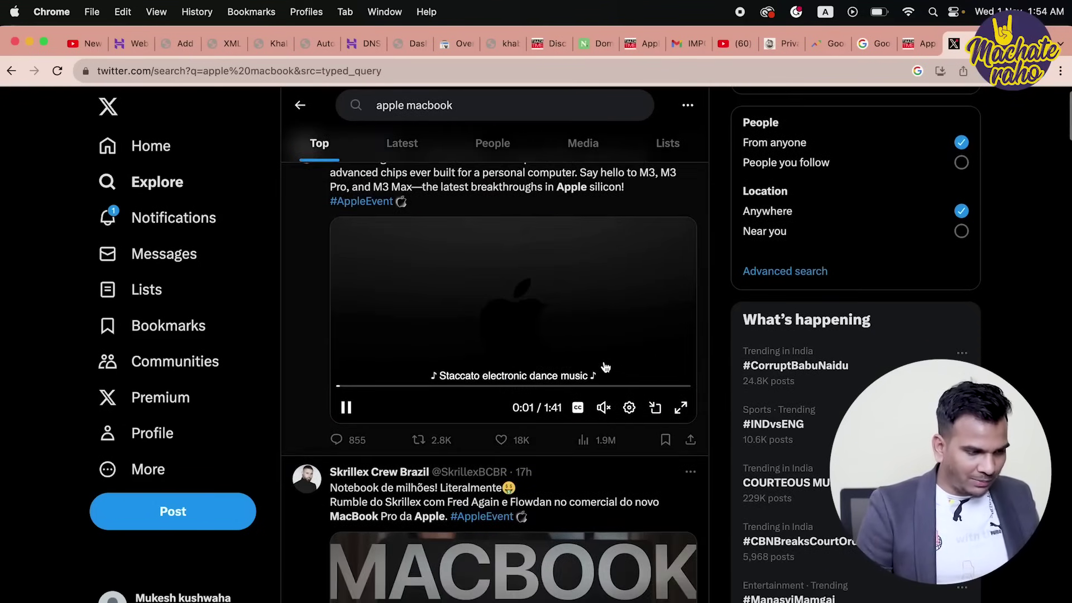
# Pause the autoplaying Apple video, browse the results, and open a blank new tab.
pyautogui.click(348, 444)
pyautogui.scroll(-20, 589, 314)
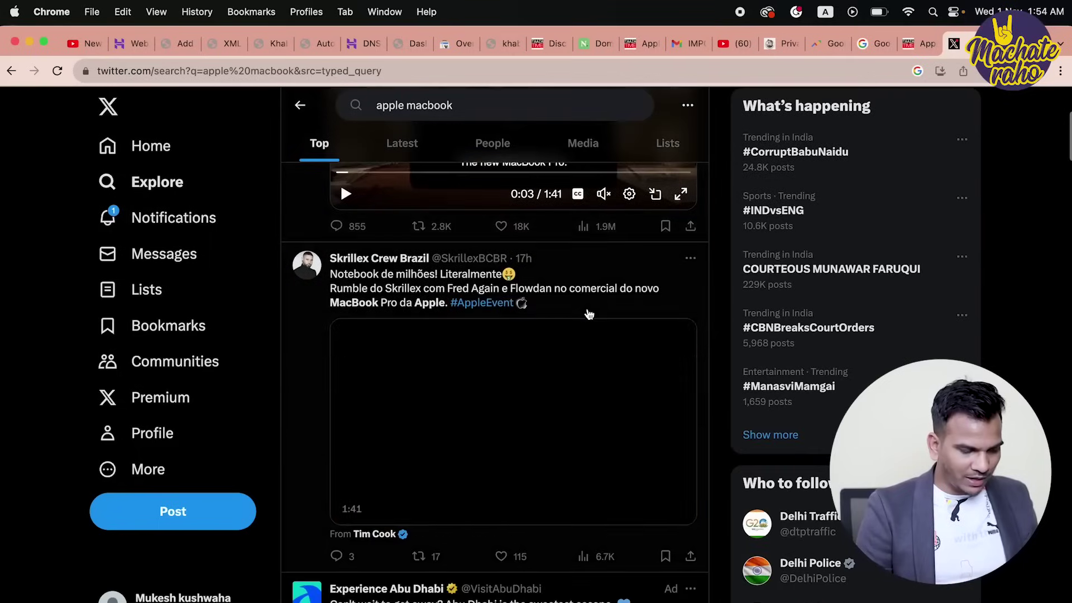
pyautogui.scroll(-5, 589, 314)
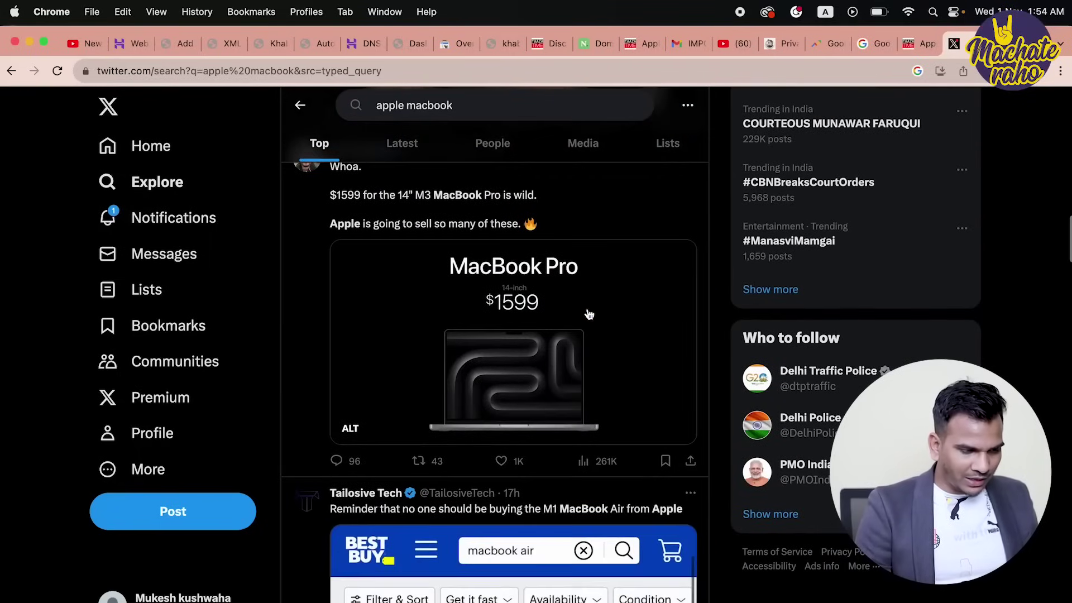
pyautogui.scroll(4, 589, 314)
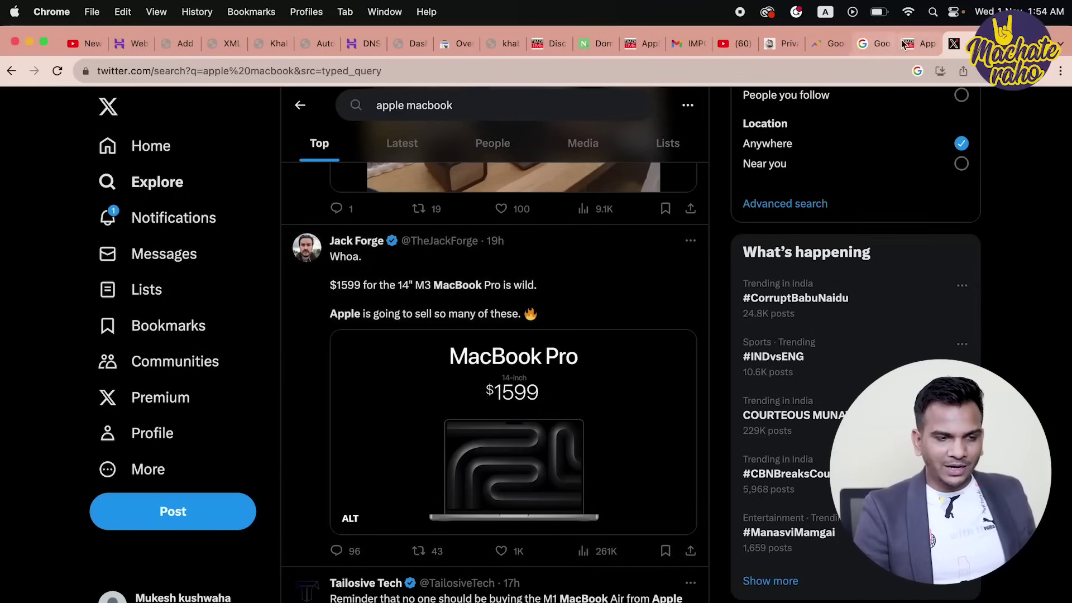
pyautogui.press('super+t')
# Go to YouTube and search for 'apple'.
pyautogui.write('youtube.com')
pyautogui.press('Return')
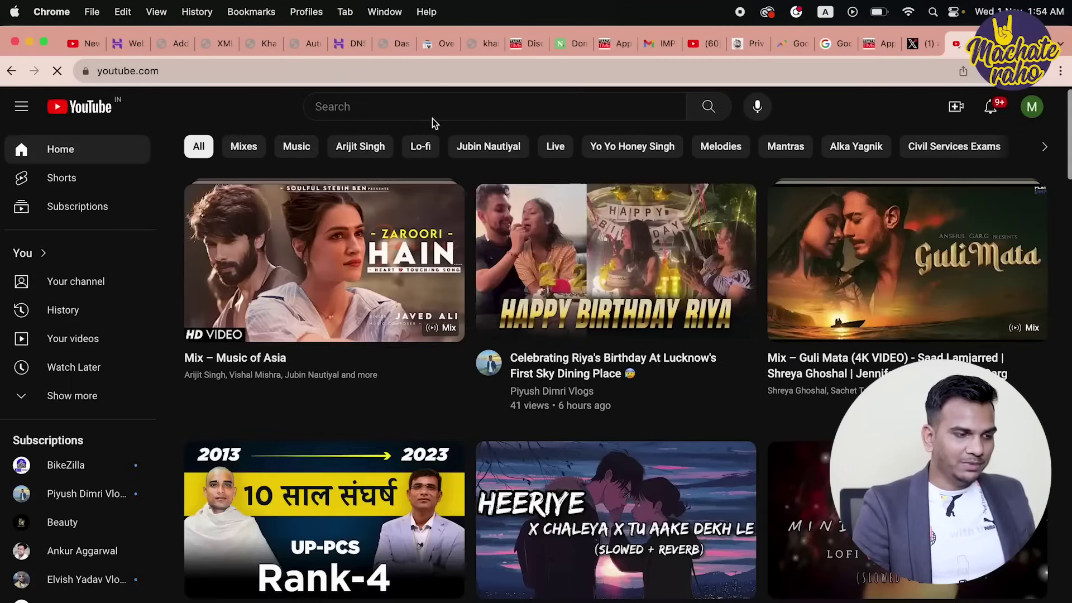
pyautogui.click(383, 112)
pyautogui.write('apple')
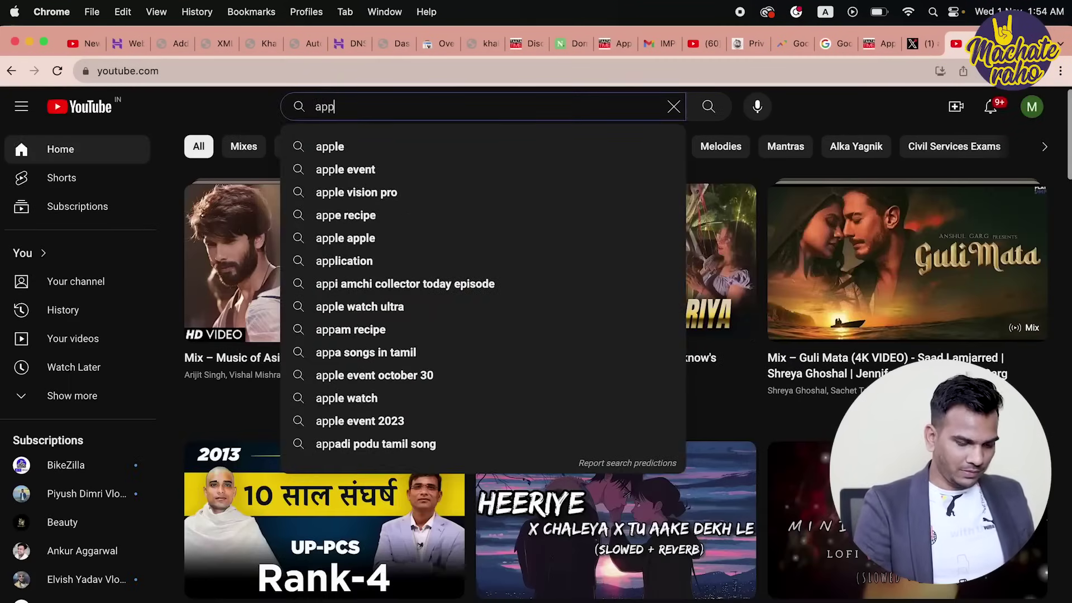
pyautogui.press('Return')
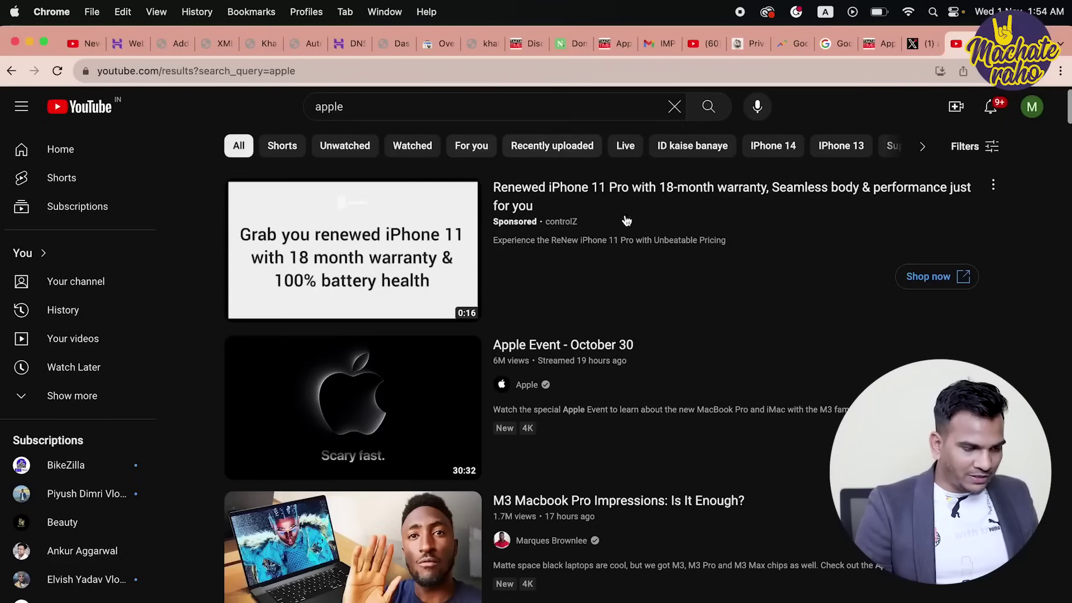
# Watch the Apple Event – October 30 video from its M3 chapter to about 7:11, then return to X.
pyautogui.scroll(-2, 640, 265)
pyautogui.scroll(3, 380, 347)
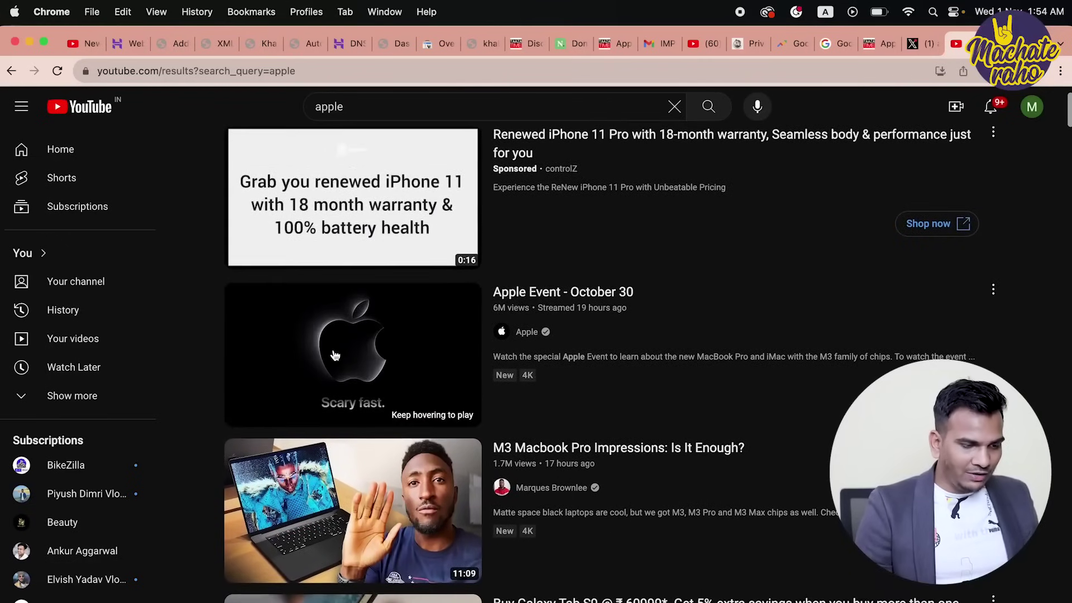
pyautogui.click(378, 353)
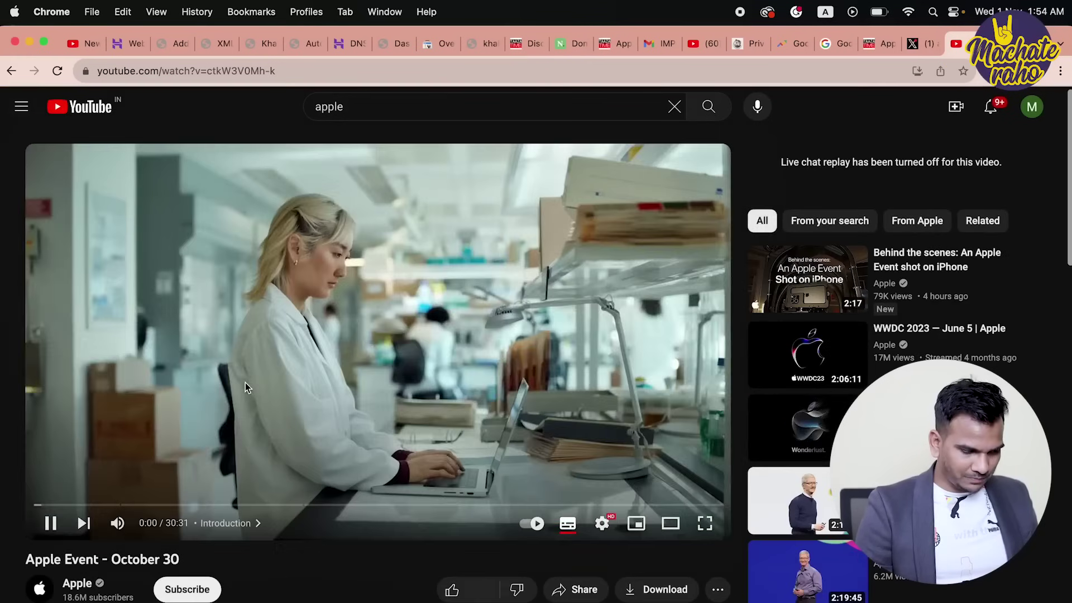
pyautogui.click(121, 505)
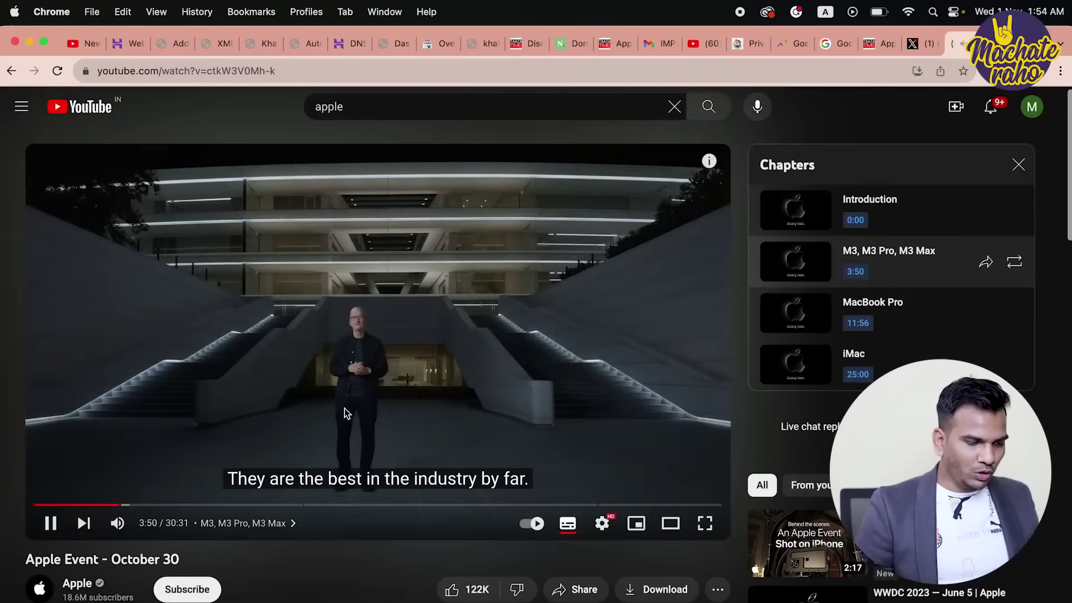
pyautogui.press('Right')
pyautogui.press('Right')
pyautogui.press('Right')
pyautogui.press('Right')
pyautogui.press('Right')
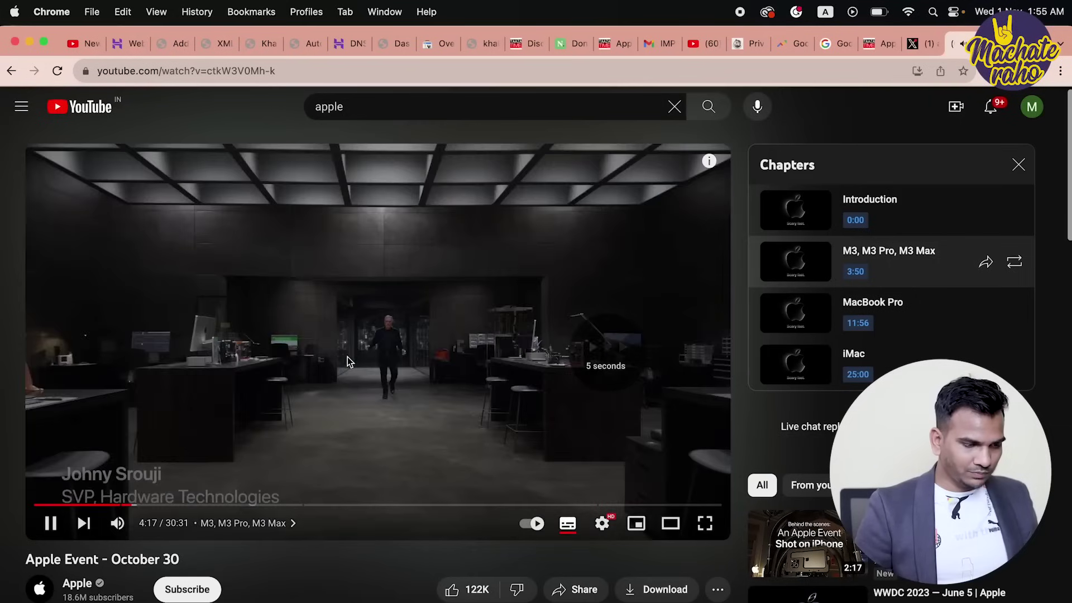
pyautogui.press('Right')
pyautogui.press('Right')
pyautogui.press('Right')
pyautogui.press('Right')
pyautogui.press('Right')
pyautogui.press('Right')
pyautogui.press('Right')
pyautogui.press('Right')
pyautogui.press('Right')
pyautogui.press('Right')
pyautogui.press('Right')
pyautogui.press('Right')
pyautogui.press('space')
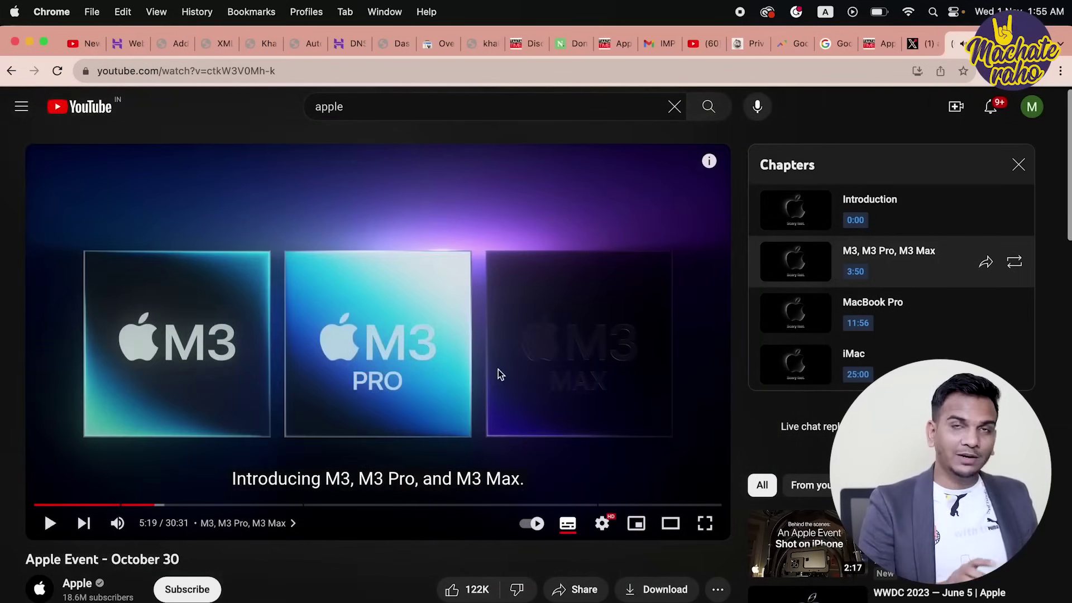
pyautogui.click(196, 505)
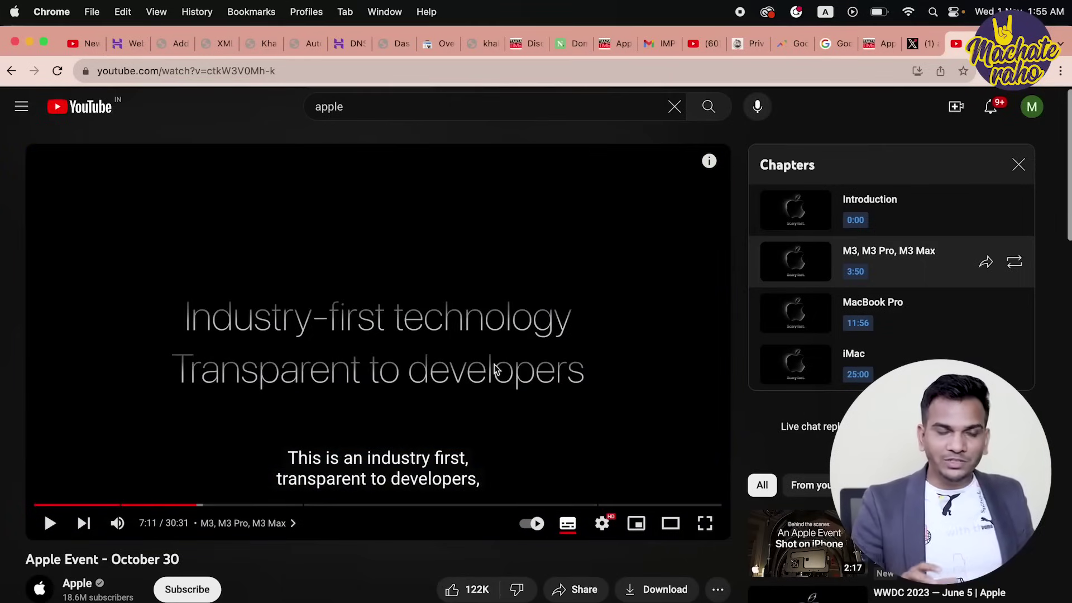
pyautogui.click(916, 45)
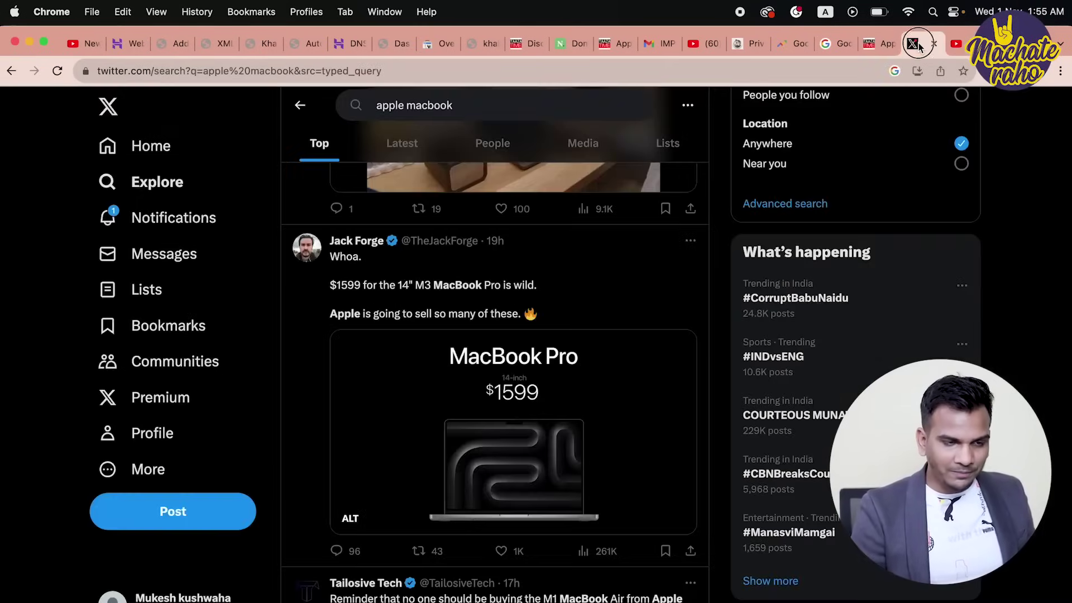
# Open the Taaza Time MacBook Pro price article and read down to the M3 heading.
pyautogui.click(879, 45)
pyautogui.scroll(-20, 488, 239)
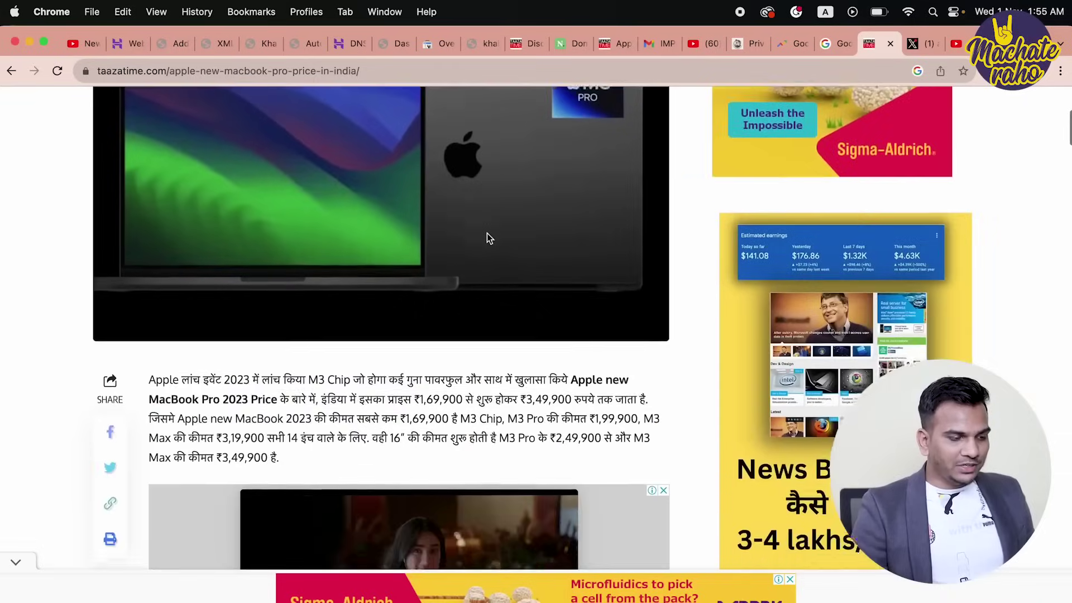
pyautogui.scroll(-5, 487, 238)
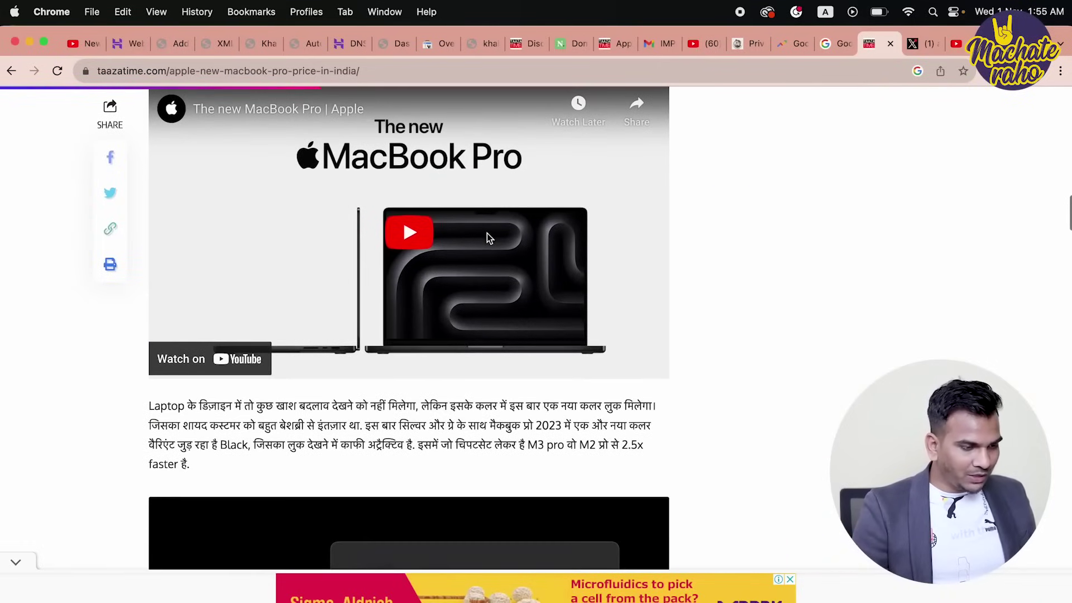
pyautogui.scroll(-12, 456, 223)
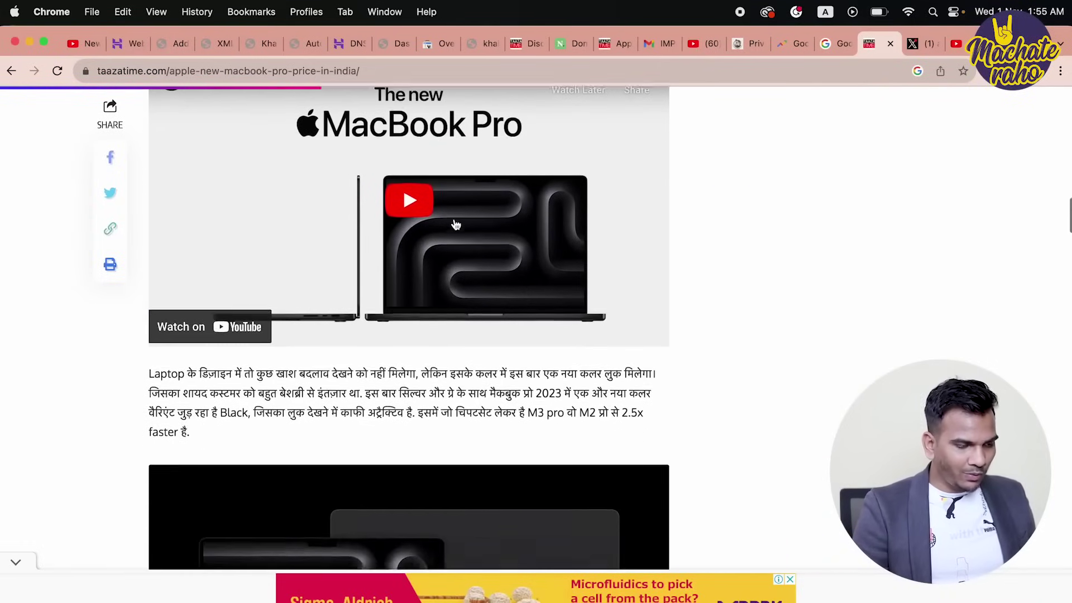
pyautogui.scroll(2, 457, 223)
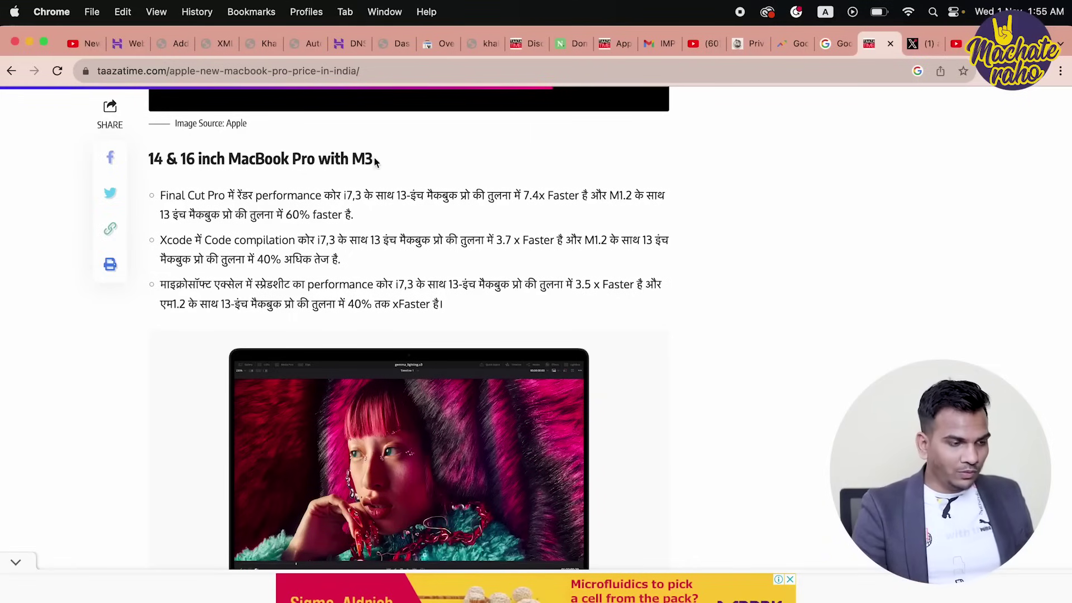
pyautogui.moveTo(381, 161); pyautogui.dragTo(334, 157)
pyautogui.scroll(-11, 262, 212)
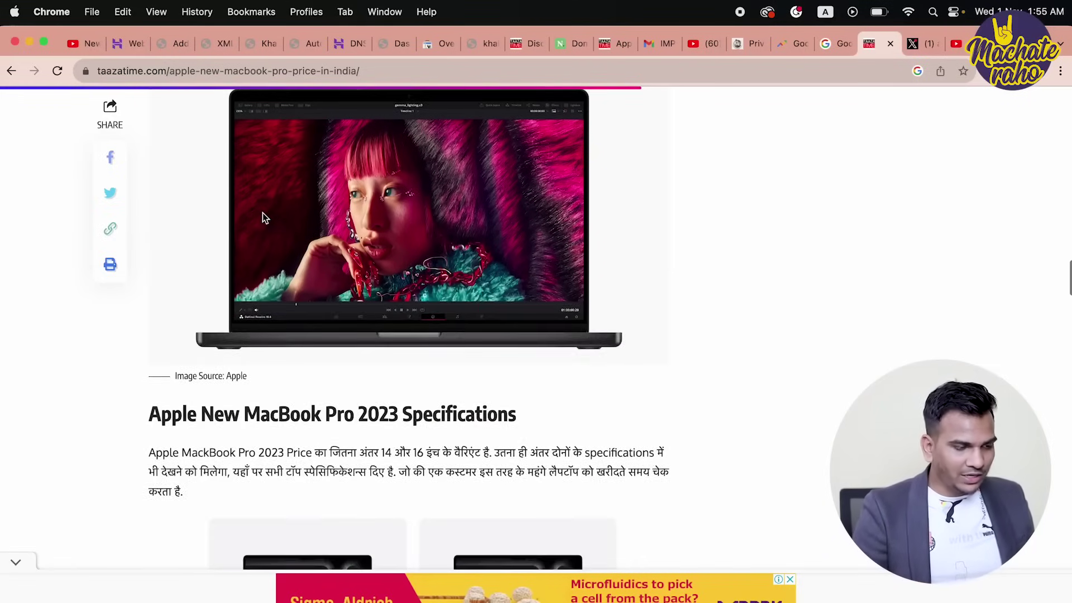
pyautogui.scroll(-1, 263, 213)
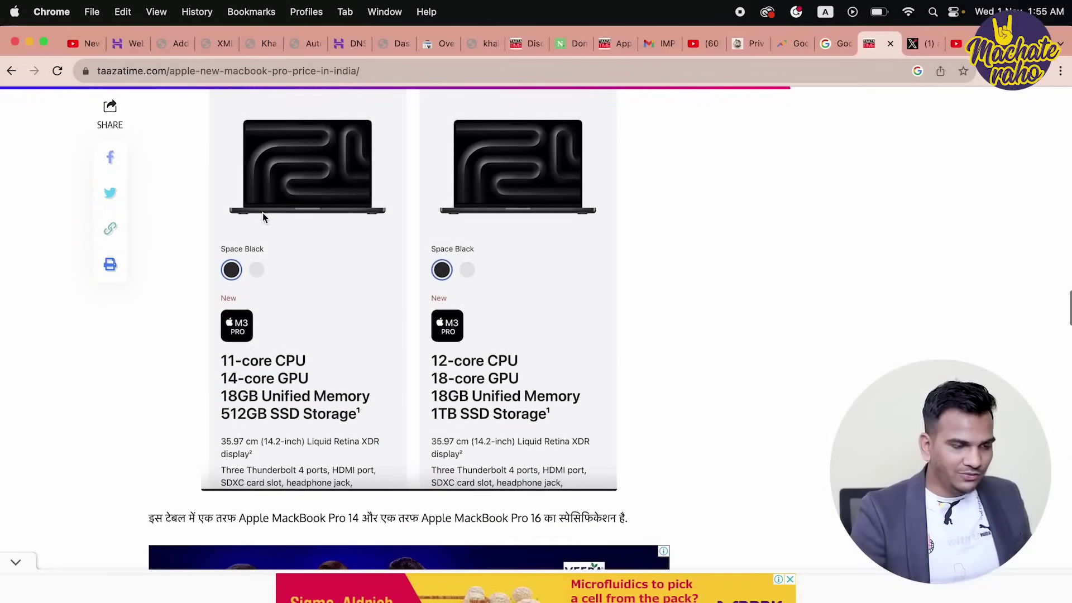
pyautogui.scroll(3, 262, 213)
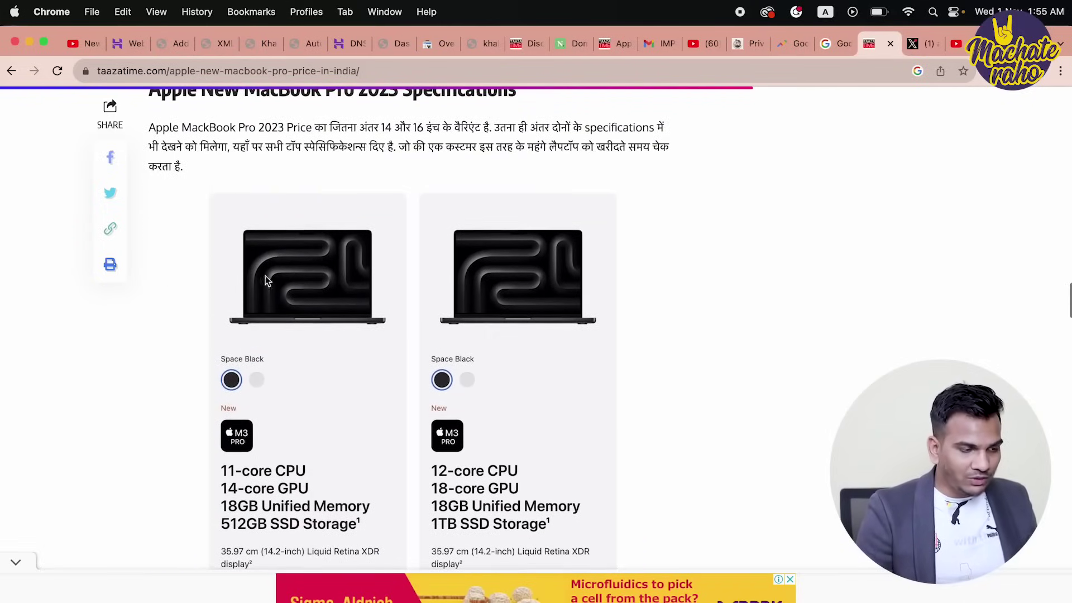
# Scroll past the spec table to the embedded Tech Updates price tweet.
pyautogui.scroll(-2, 419, 334)
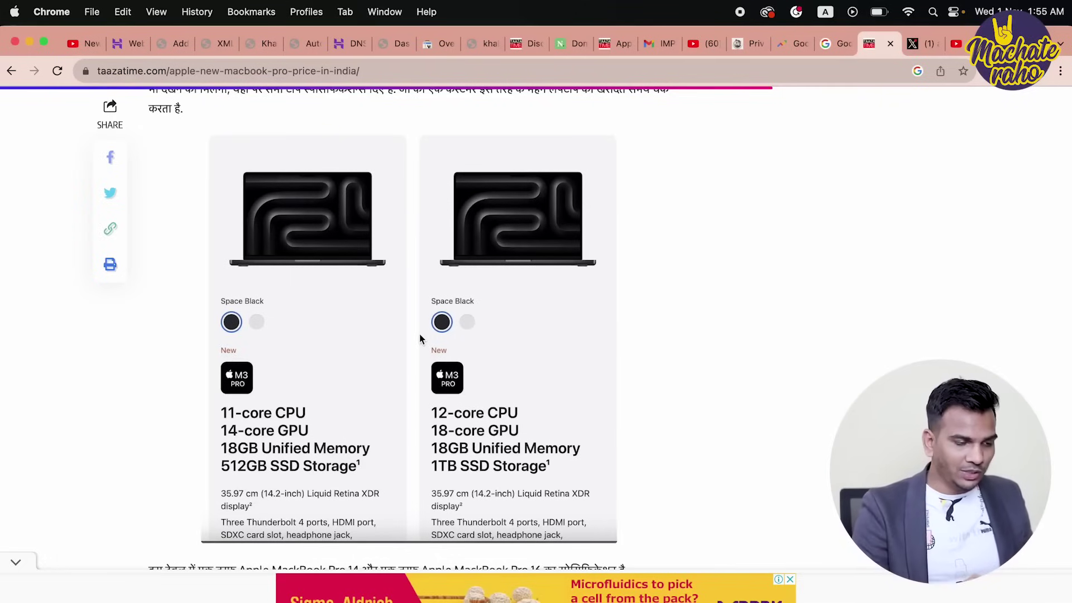
pyautogui.scroll(-10, 420, 334)
pyautogui.scroll(-6, 420, 334)
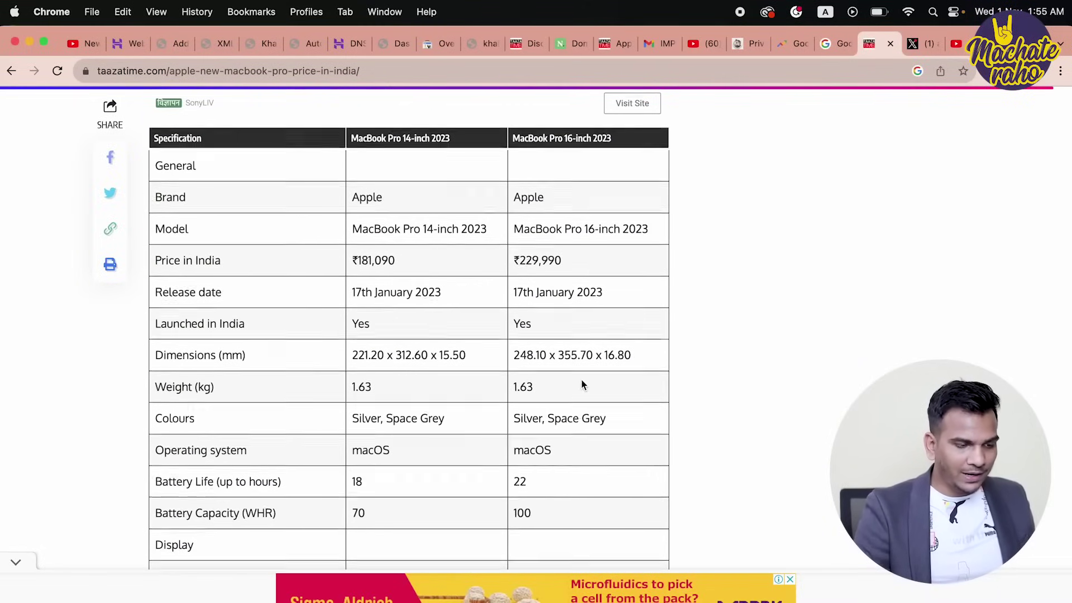
pyautogui.scroll(-15, 582, 386)
pyautogui.scroll(-4, 582, 385)
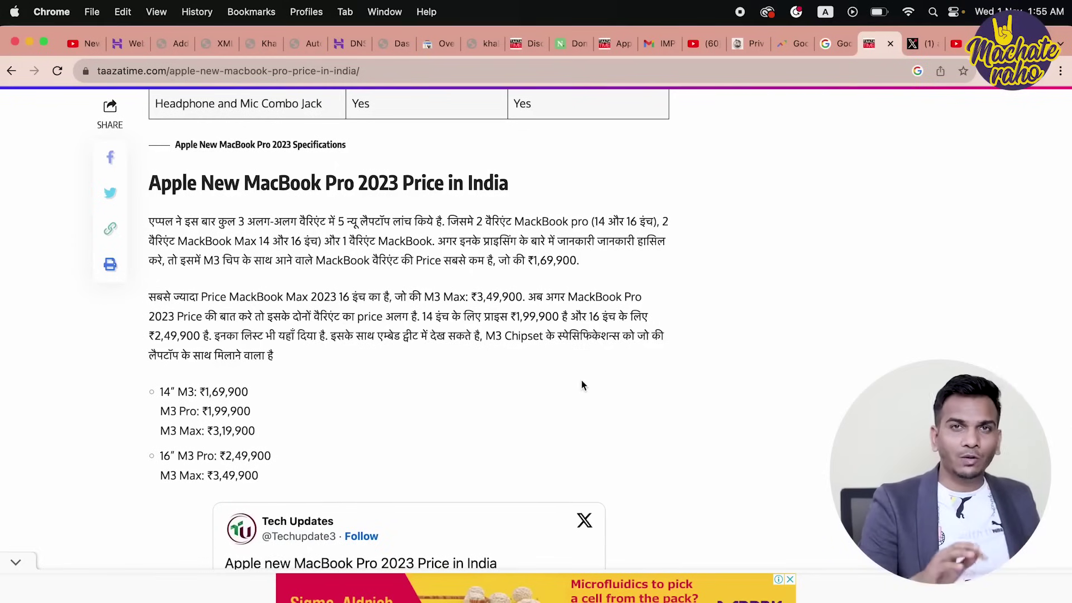
pyautogui.scroll(-1, 581, 381)
pyautogui.moveTo(149, 152); pyautogui.dragTo(509, 152)
pyautogui.scroll(-5, 512, 150)
pyautogui.scroll(-3, 512, 151)
pyautogui.scroll(-4, 446, 346)
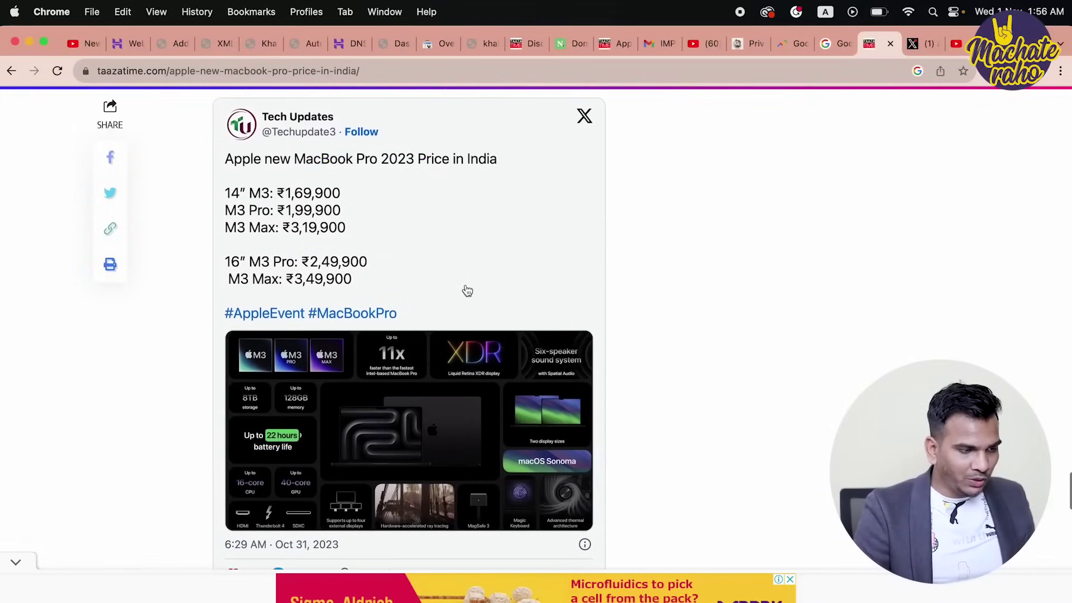
# Open the embedded Tech Updates MacBook Pro price tweet on X.
pyautogui.click(415, 504)
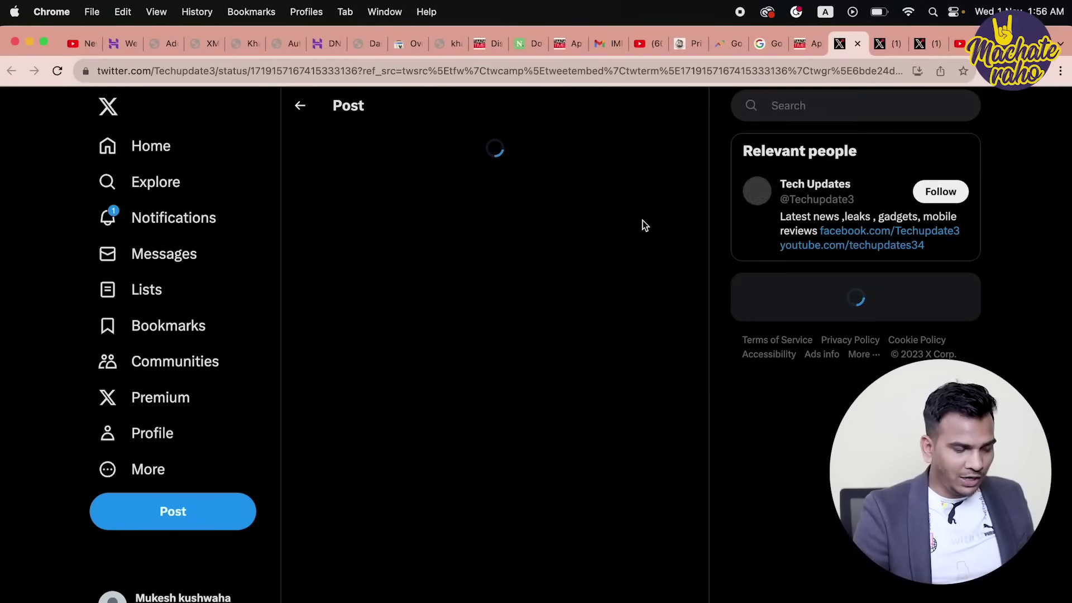
pyautogui.scroll(-6, 547, 432)
pyautogui.scroll(6, 546, 432)
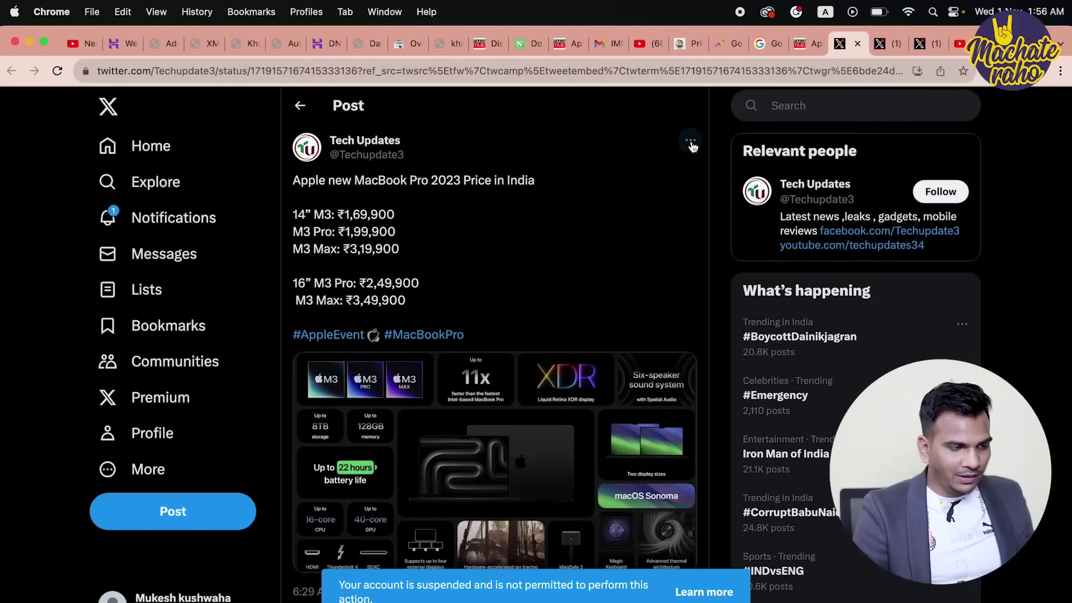
# Copy the post's embed code through the ⋯ menu's Embed post option.
pyautogui.click(690, 141)
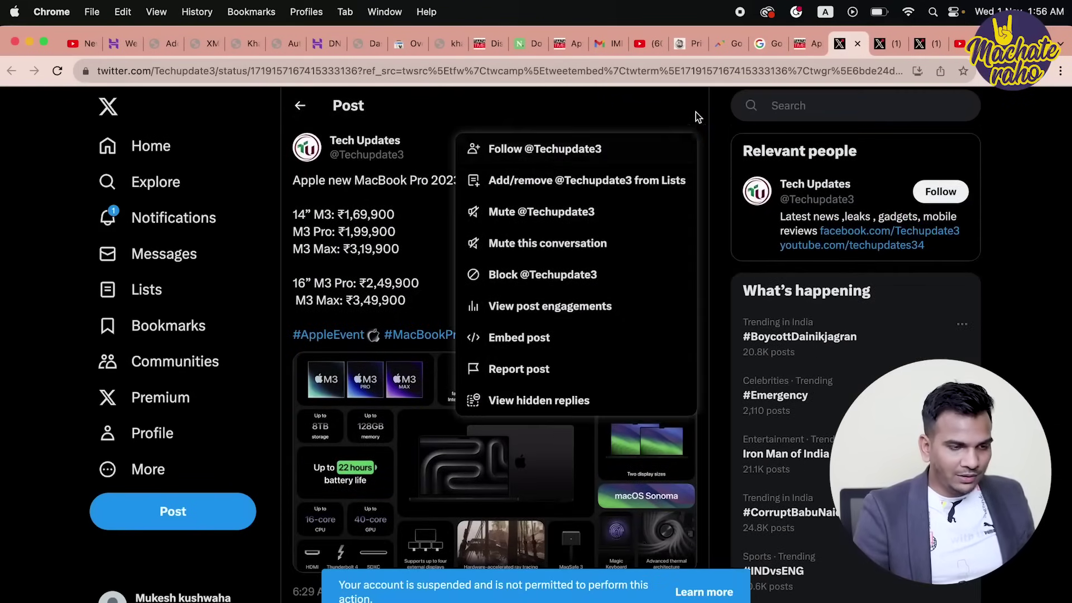
pyautogui.click(697, 118)
pyautogui.click(691, 142)
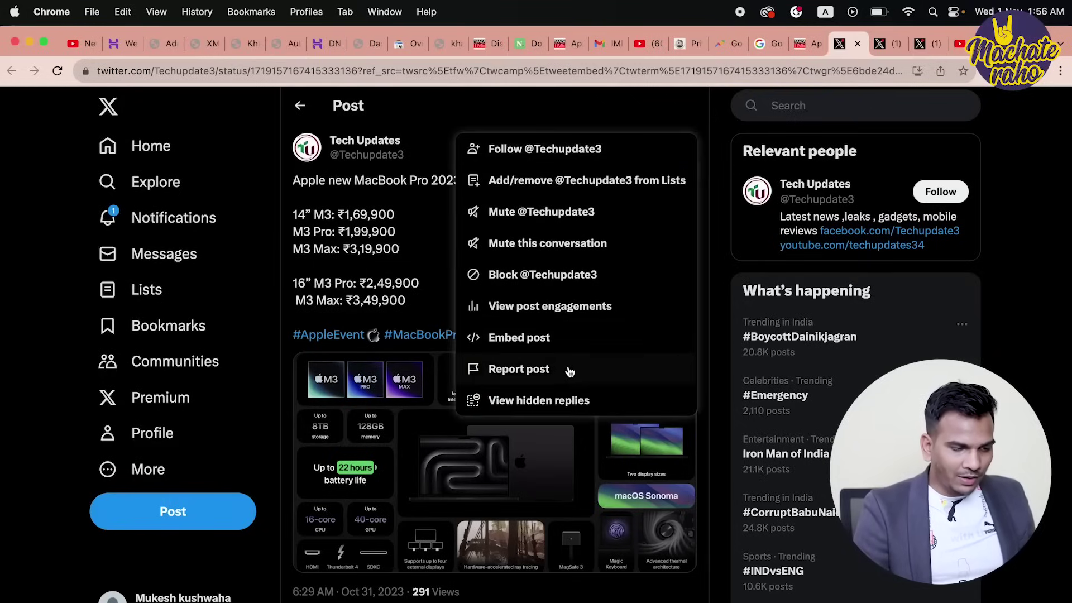
pyautogui.click(512, 339)
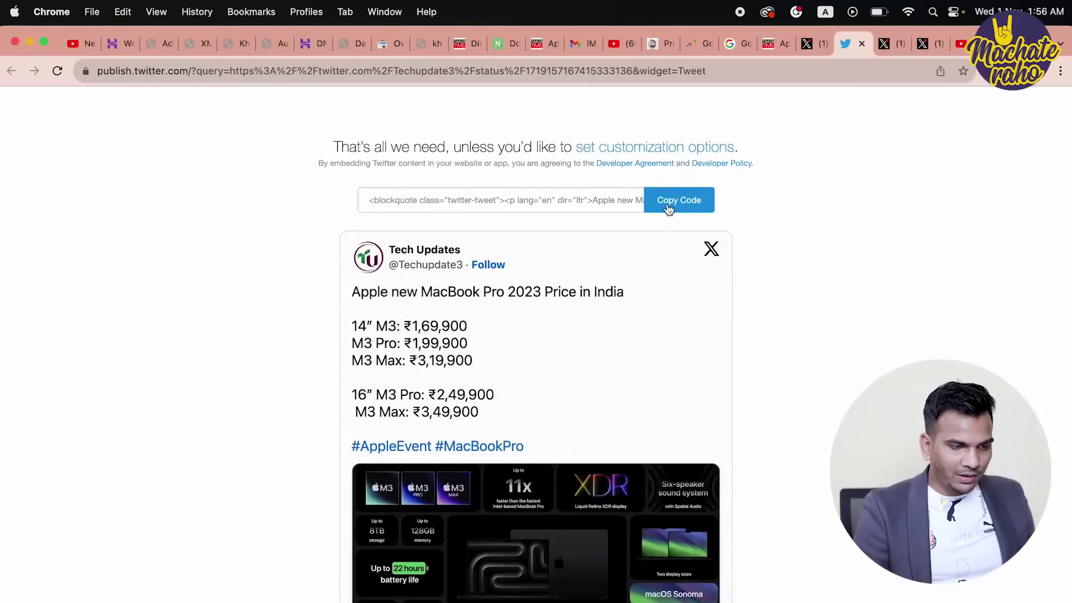
pyautogui.click(667, 203)
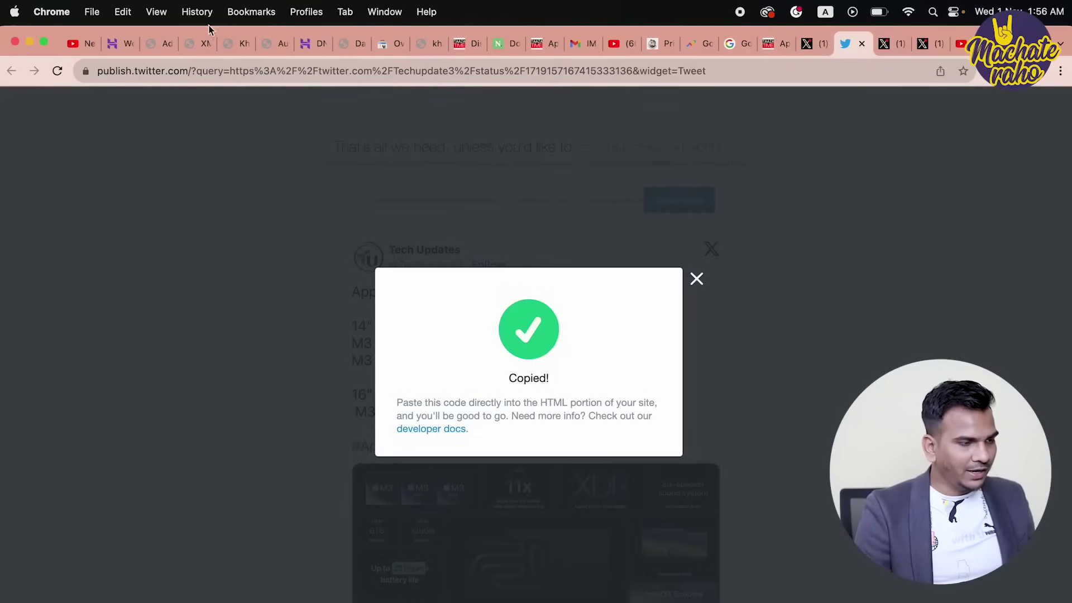
pyautogui.click(157, 44)
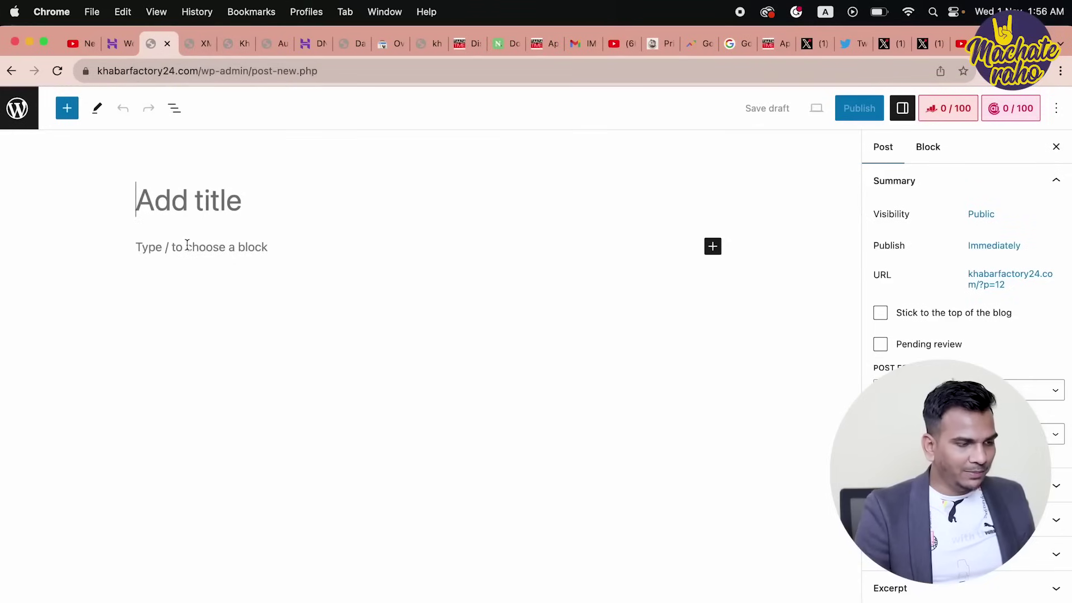
# Add a Custom HTML block holding the pasted tweet embed code and preview the rendered tweet.
pyautogui.click(187, 246)
pyautogui.click(714, 242)
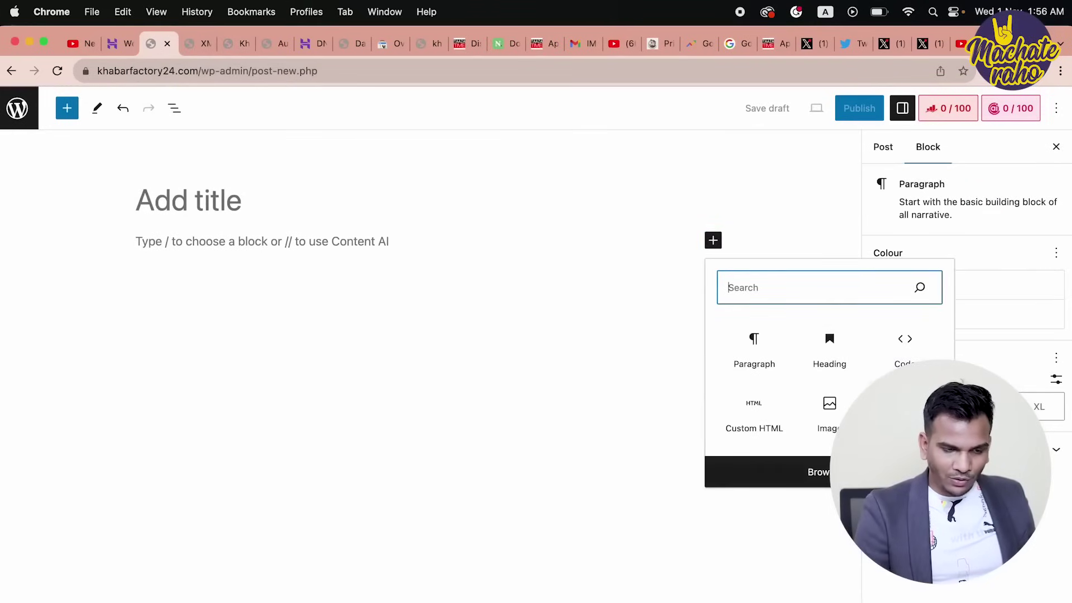
pyautogui.write('htm')
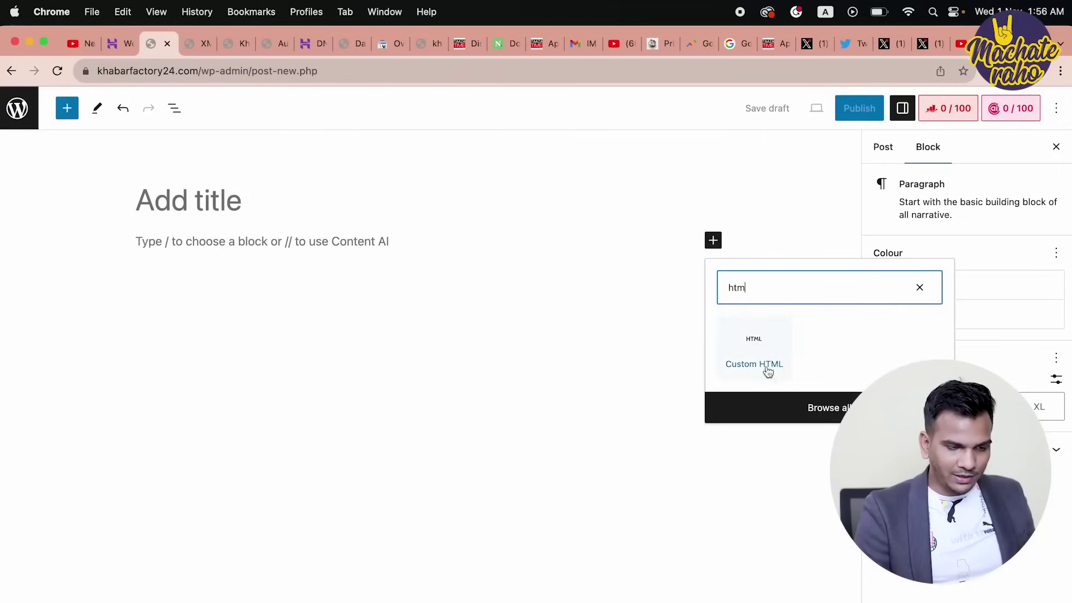
pyautogui.click(753, 335)
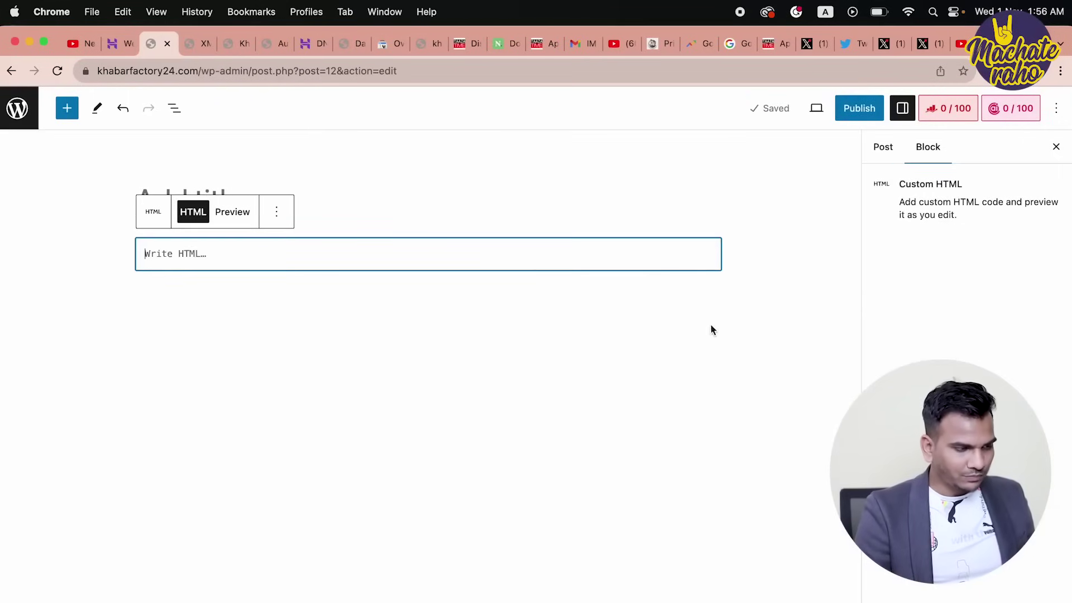
pyautogui.press('super+v')
pyautogui.click(241, 217)
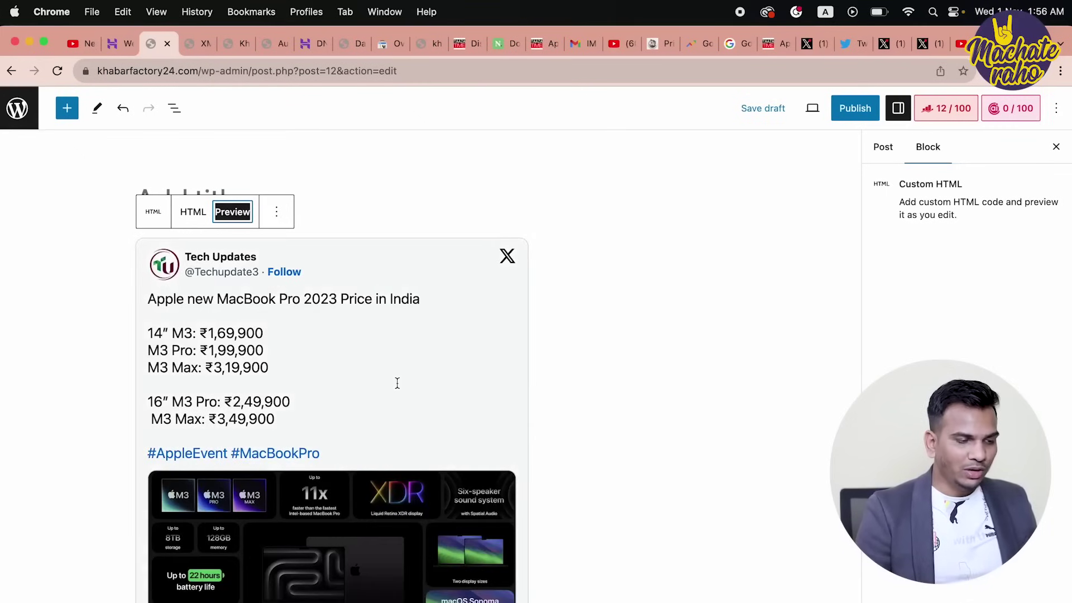
pyautogui.scroll(-4, 397, 383)
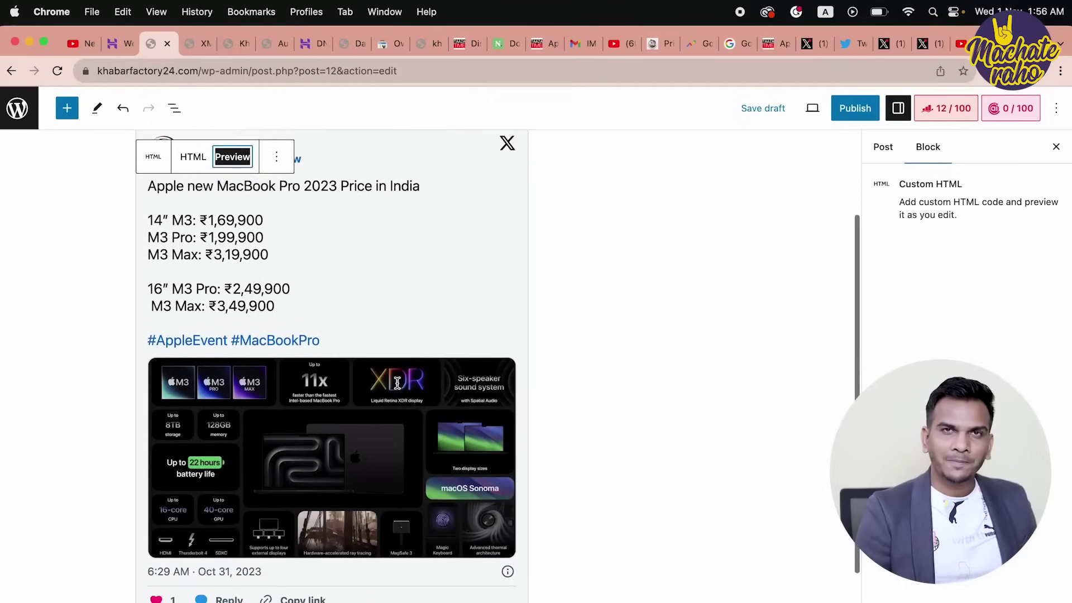
# Go back to the Taaza Time MacBook price article and review its embedded tweet.
pyautogui.click(927, 43)
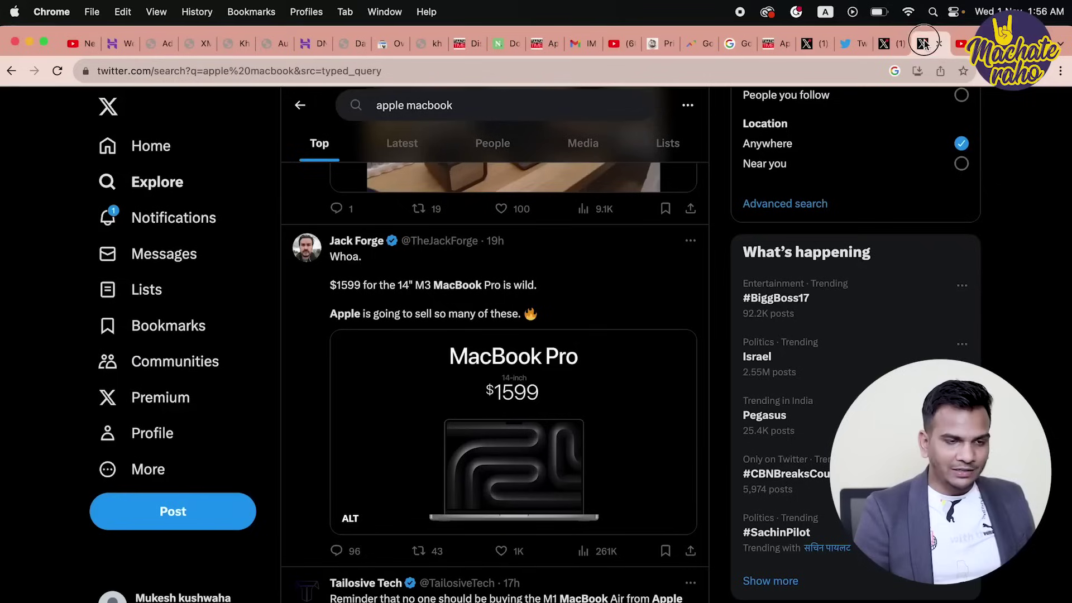
pyautogui.click(772, 50)
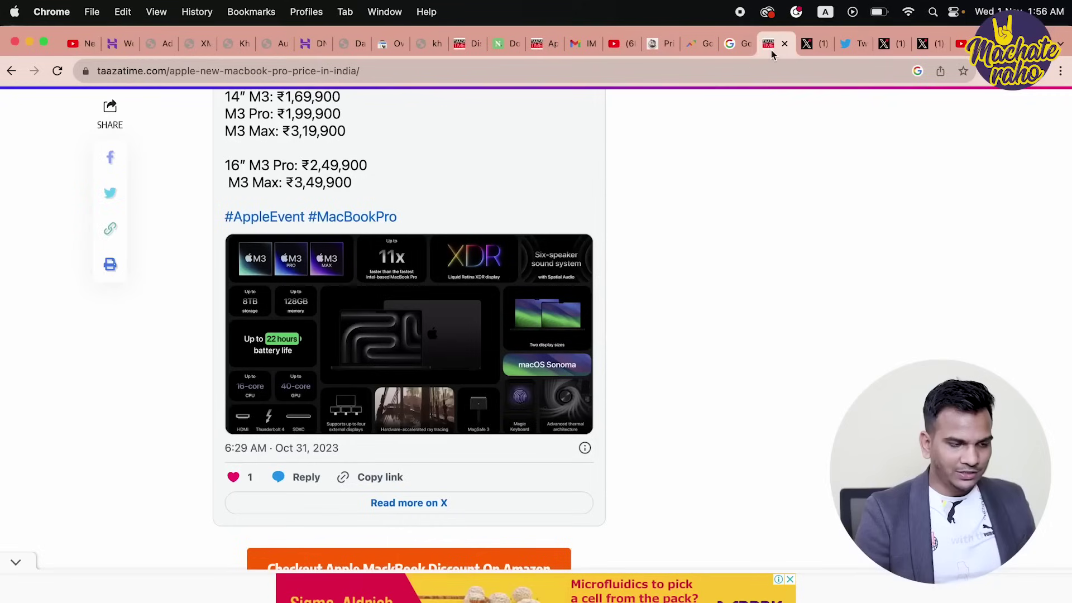
pyautogui.scroll(-10, 407, 399)
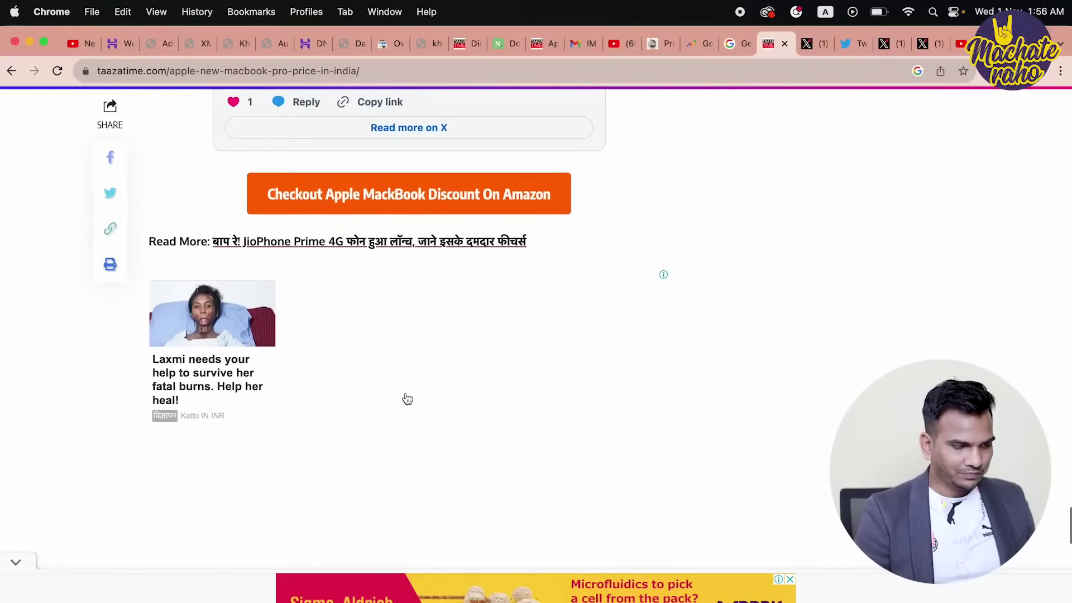
pyautogui.scroll(6, 407, 400)
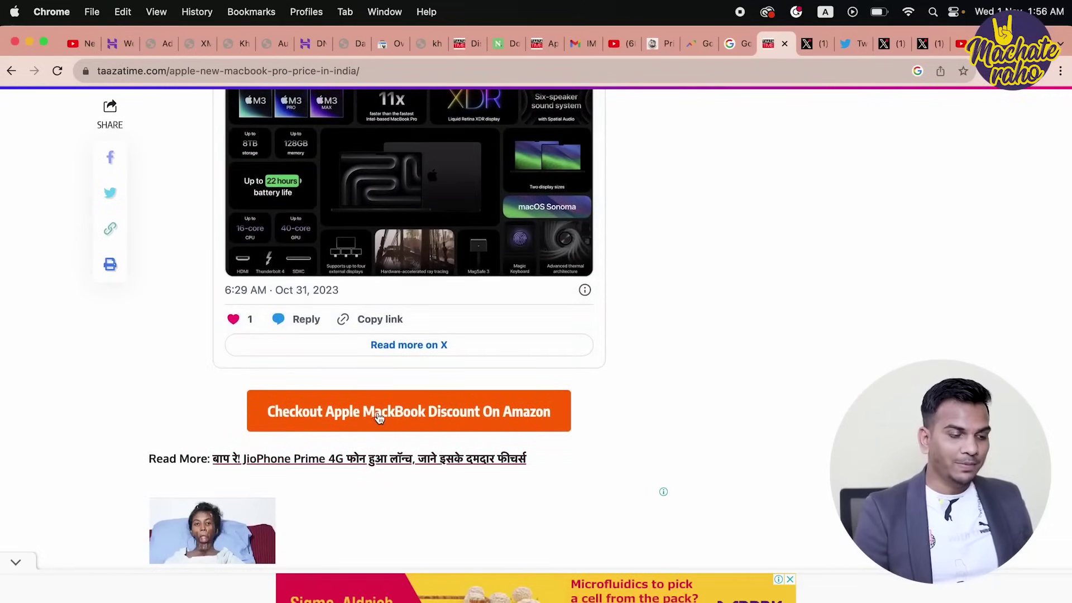
# Open the Amazon MacBook discount link, browse the store, and return to the article.
pyautogui.click(397, 414)
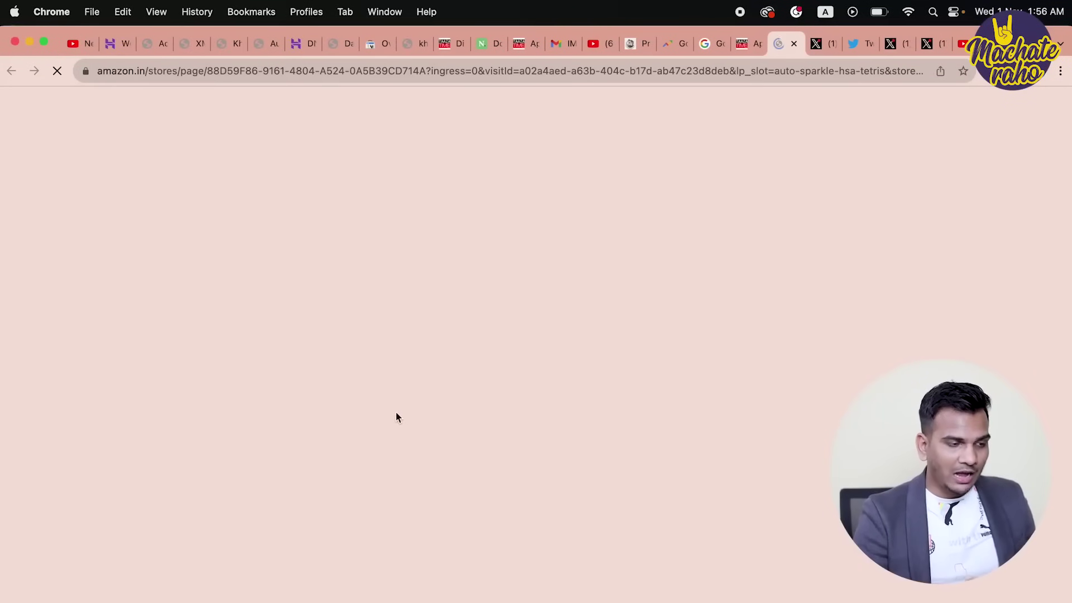
pyautogui.scroll(-10, 682, 216)
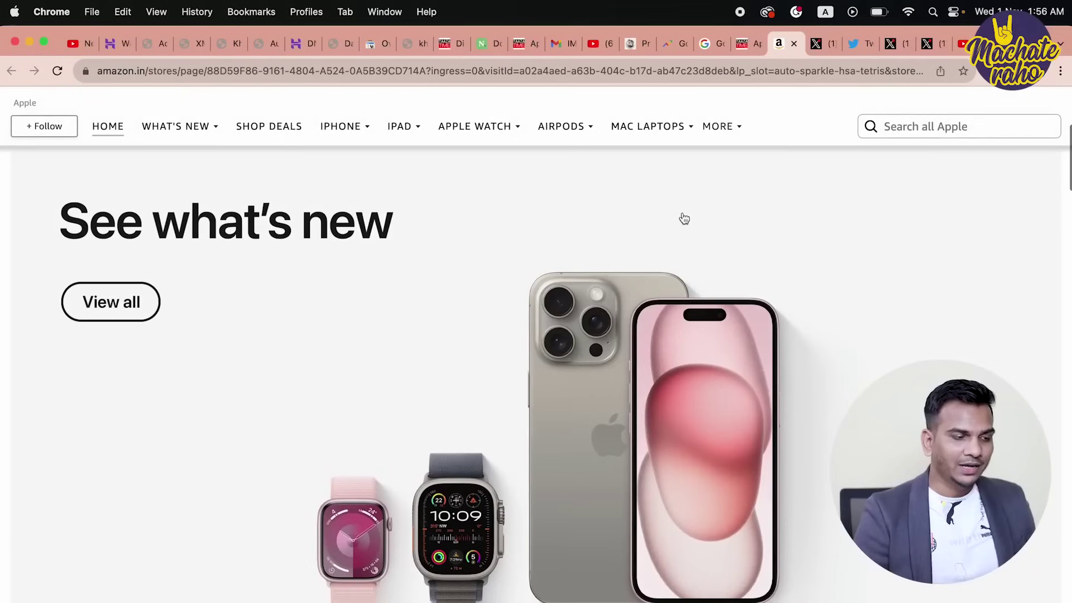
pyautogui.scroll(-3, 685, 218)
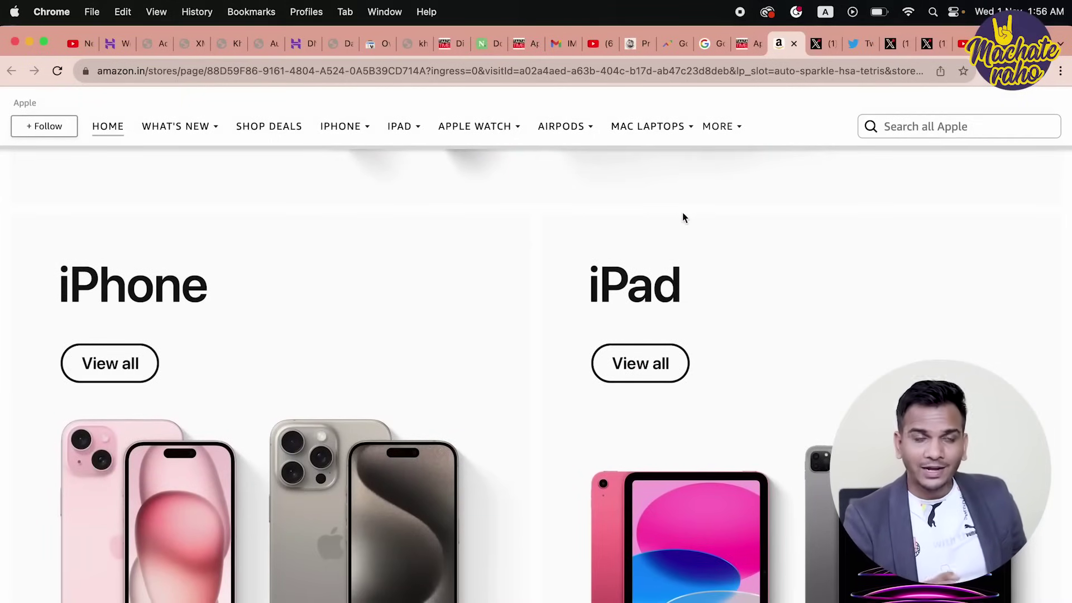
pyautogui.scroll(-15, 684, 218)
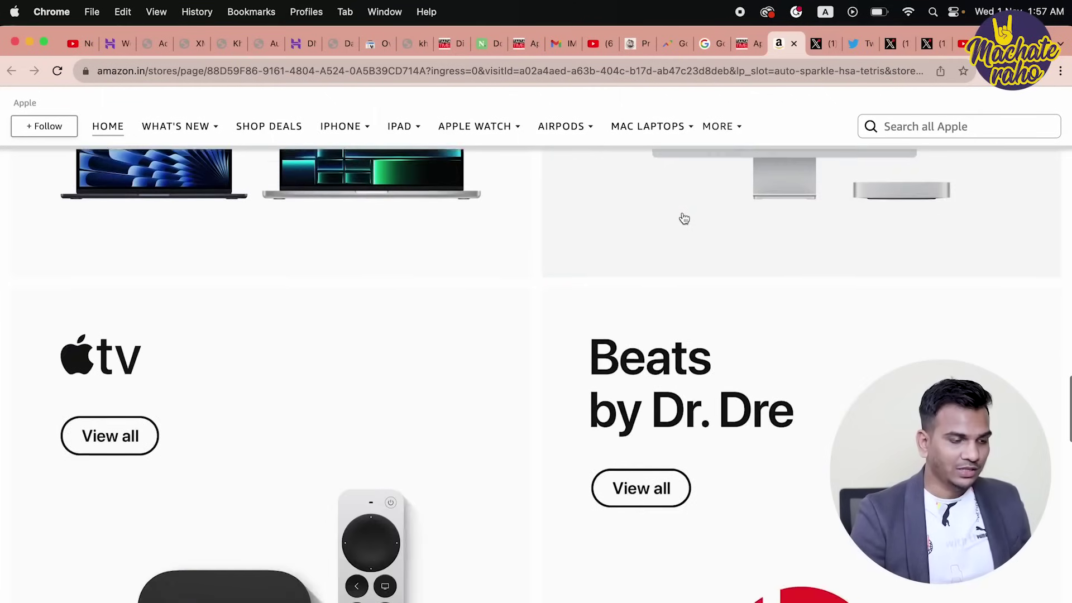
pyautogui.scroll(15, 683, 217)
pyautogui.hotkey('ctrl', 'shift', 'Tab')
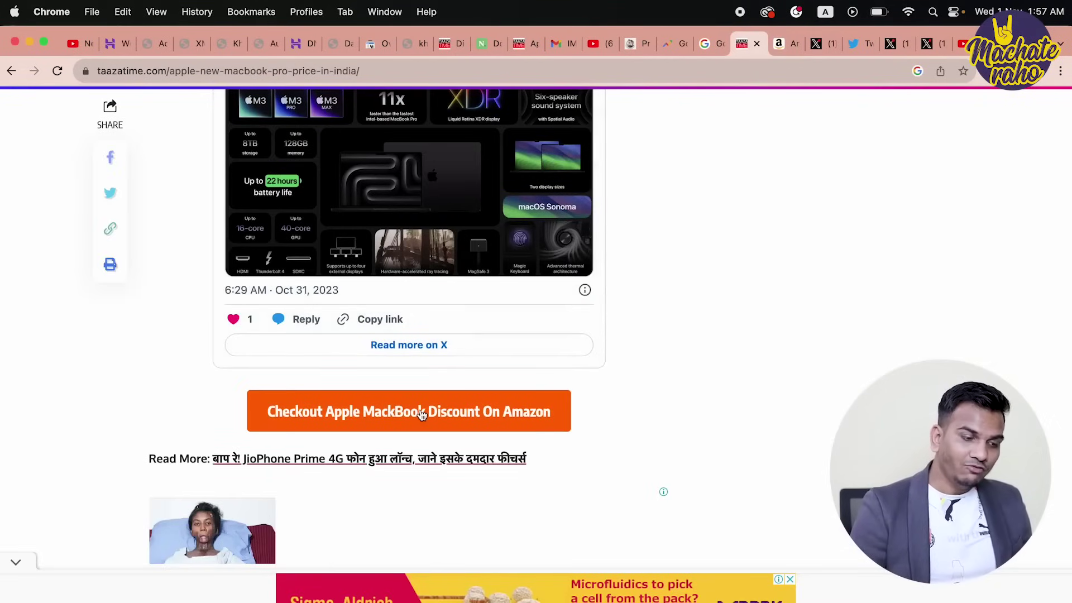
pyautogui.scroll(20, 421, 412)
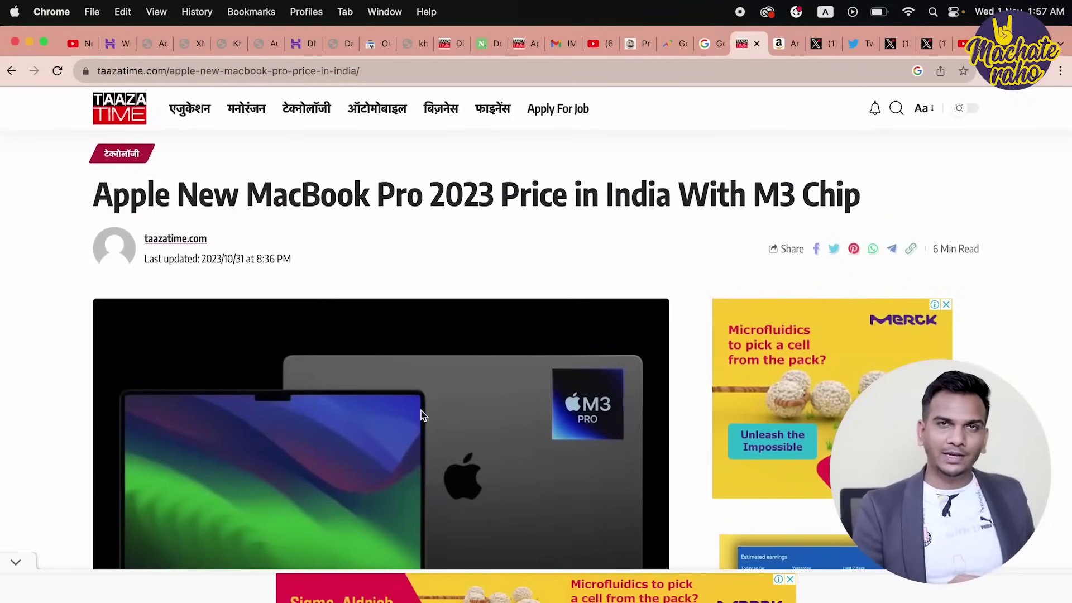
pyautogui.scroll(-3, 423, 415)
pyautogui.scroll(3, 422, 415)
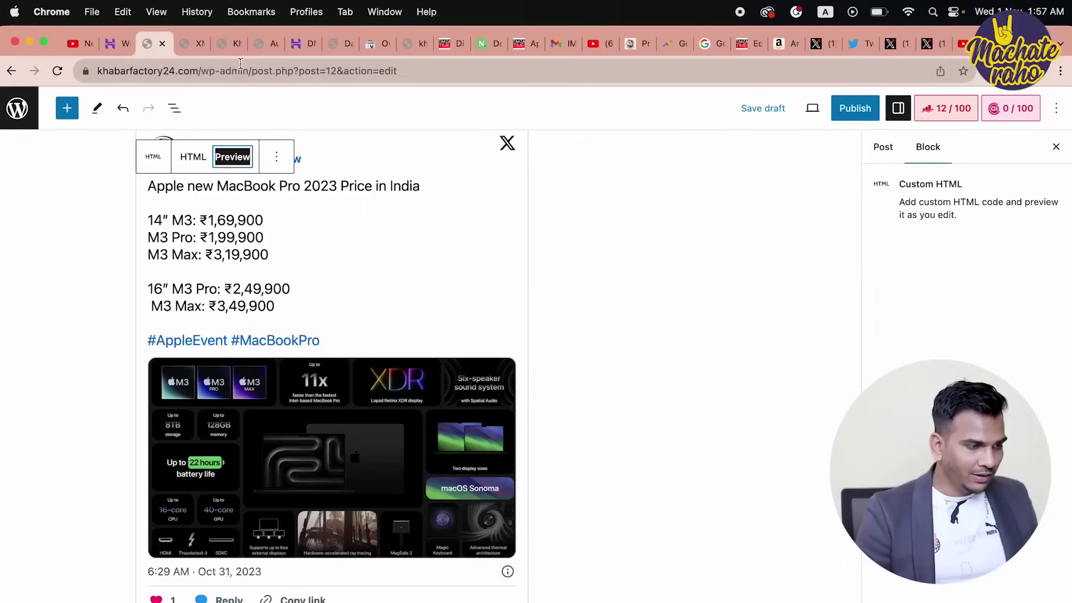
# Take khabarfactory24.com from the sitemap address bar and search Google for 'google publisher' in a new tab.
pyautogui.click(186, 47)
pyautogui.moveTo(193, 65); pyautogui.dragTo(97, 70)
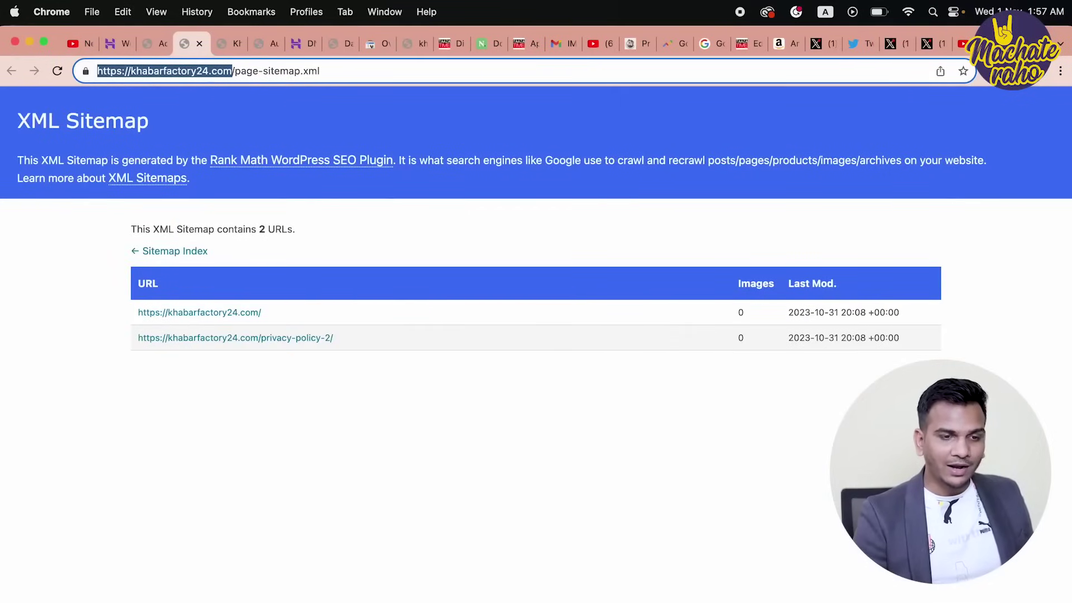
pyautogui.press('cmd+t')
pyautogui.write('google pu')
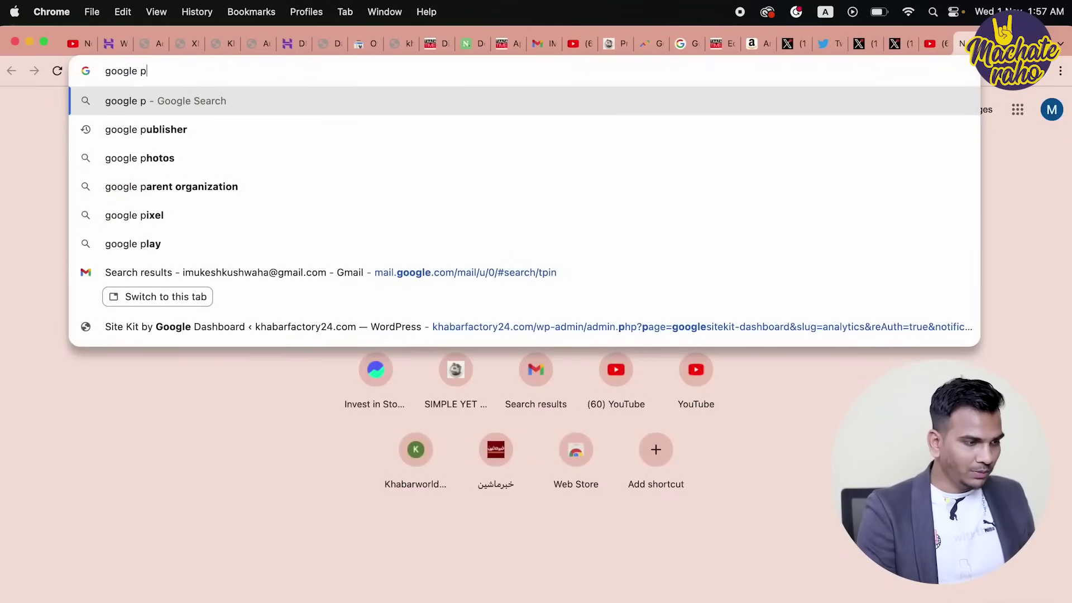
pyautogui.press('Down')
pyautogui.press('Return')
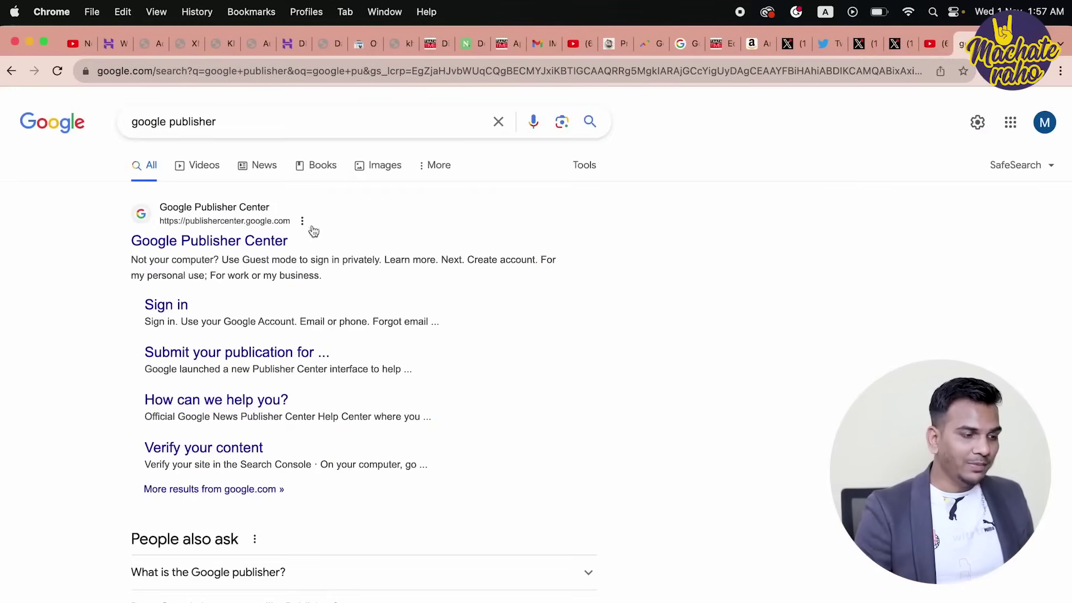
# Open Google Publisher Center and the publication's Google News settings.
pyautogui.click(263, 241)
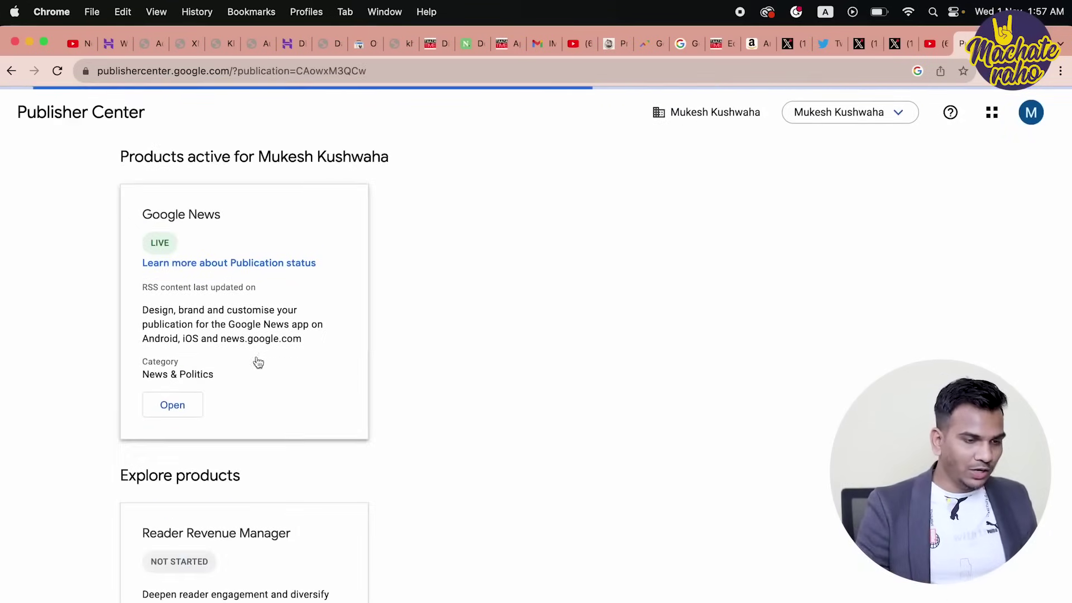
pyautogui.click(173, 456)
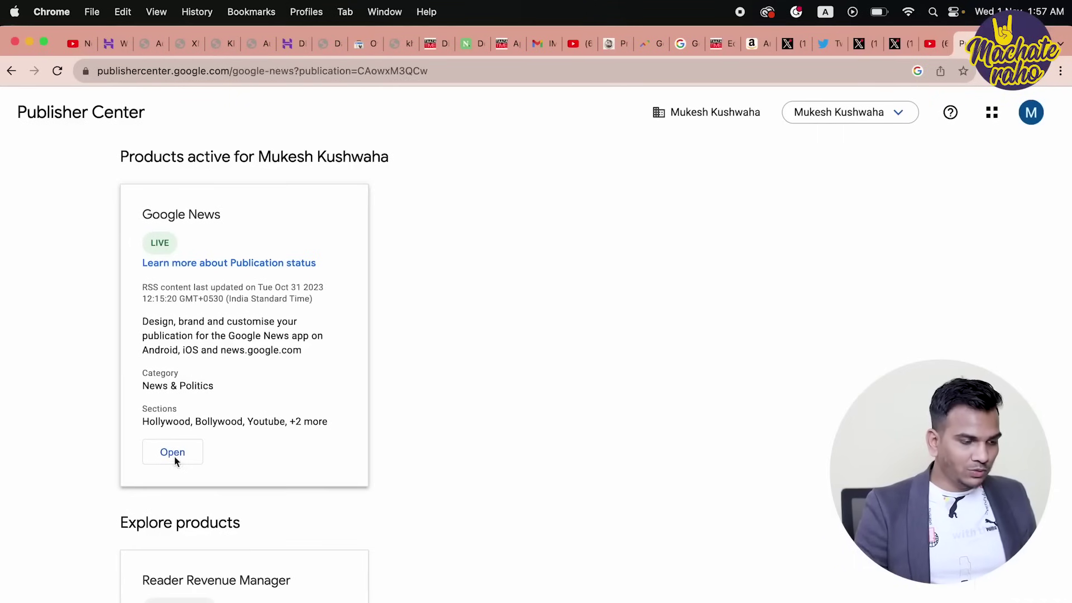
pyautogui.click(840, 113)
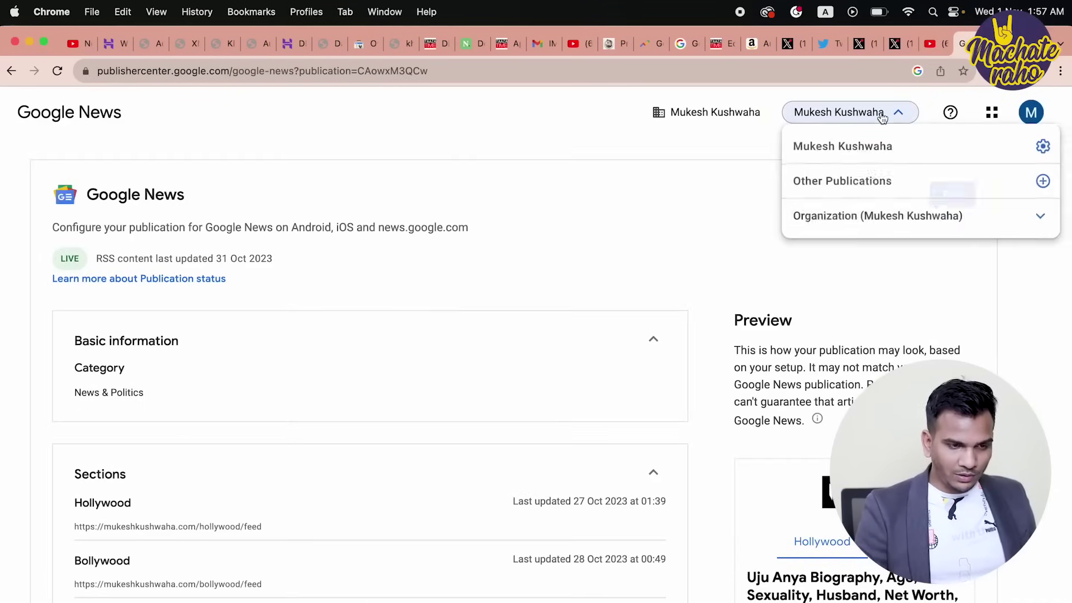
# Start adding khabarfactory24.com as another publication, then close the form unfinished.
pyautogui.click(1047, 182)
pyautogui.click(457, 291)
pyautogui.write('https://khabarfactory24.com/')
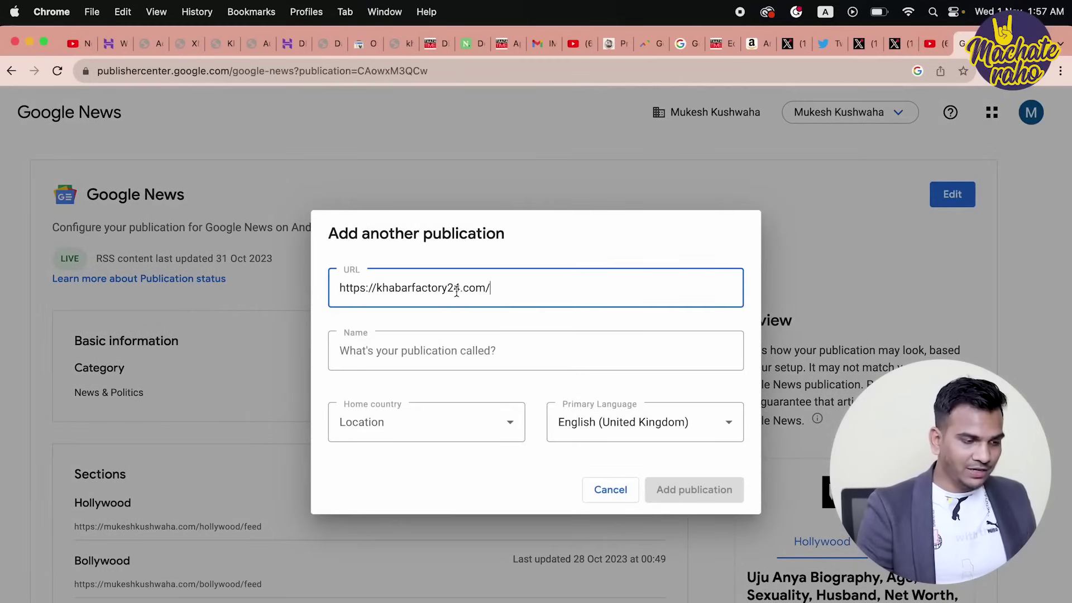
pyautogui.click(383, 363)
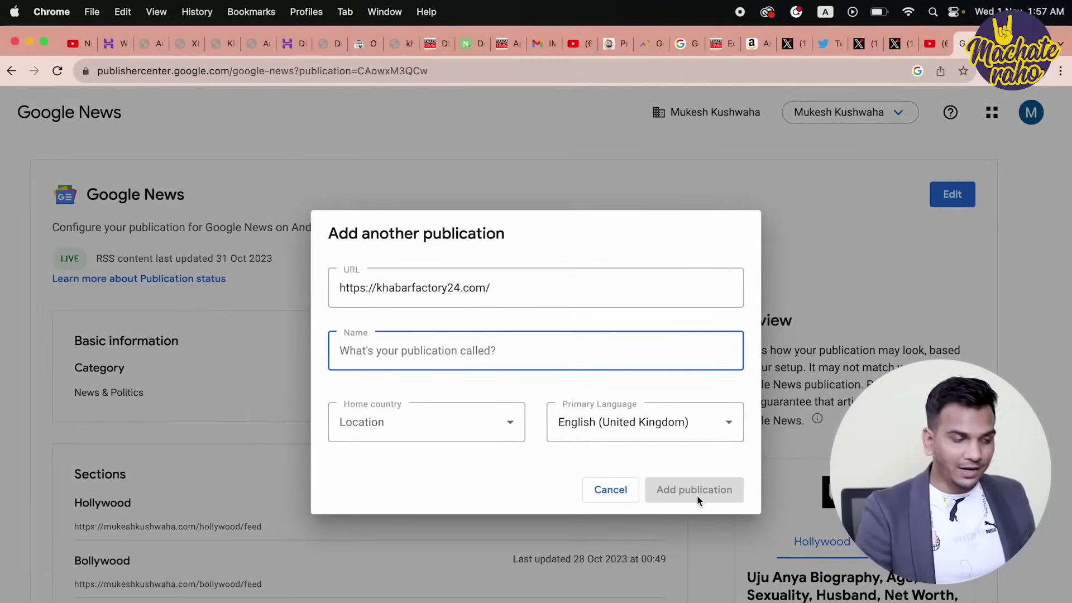
pyautogui.click(622, 489)
pyautogui.scroll(-4, 621, 490)
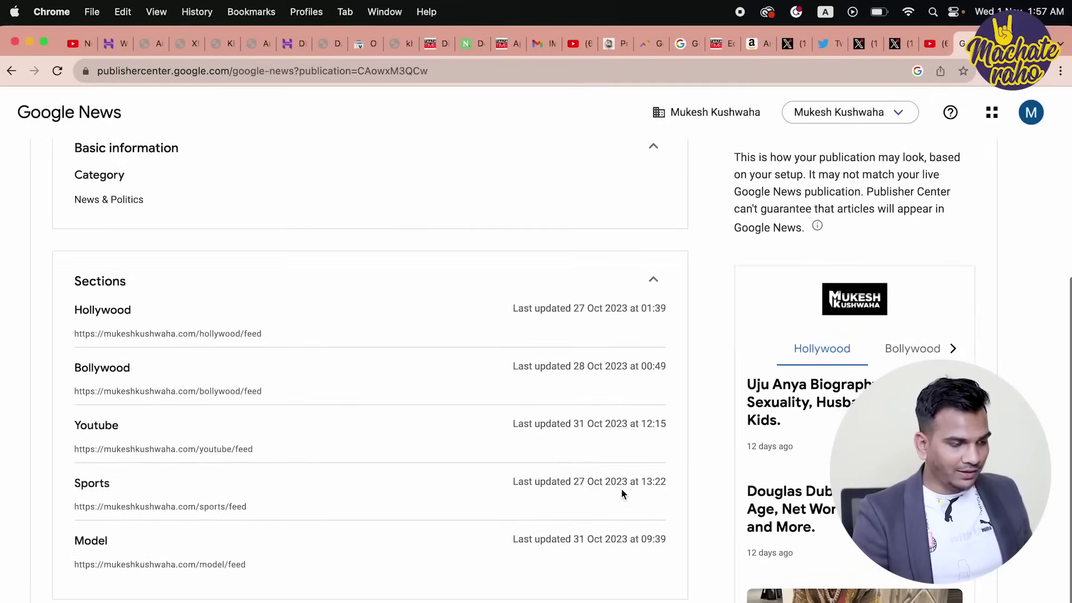